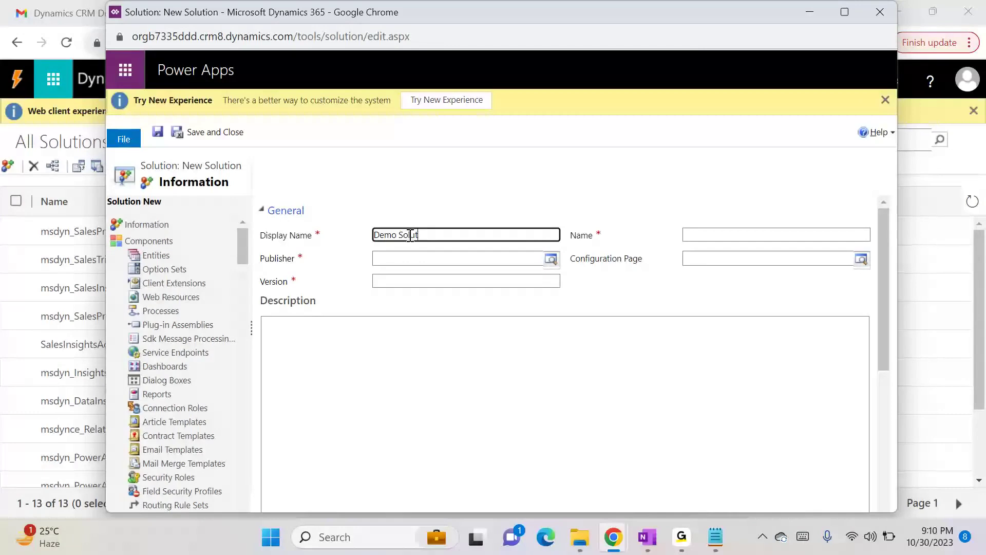
# - Complete the new solution as Demo Solution with CDS Default Publisher and version 1.0.0.0, and save it
pyautogui.press('Tab')
pyautogui.click(447, 259)
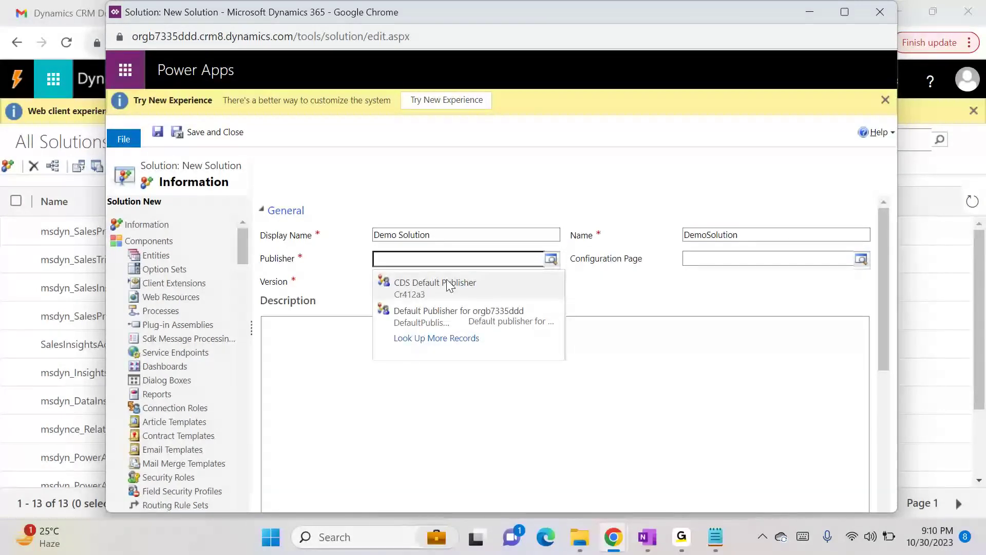
pyautogui.click(450, 286)
pyautogui.click(408, 281)
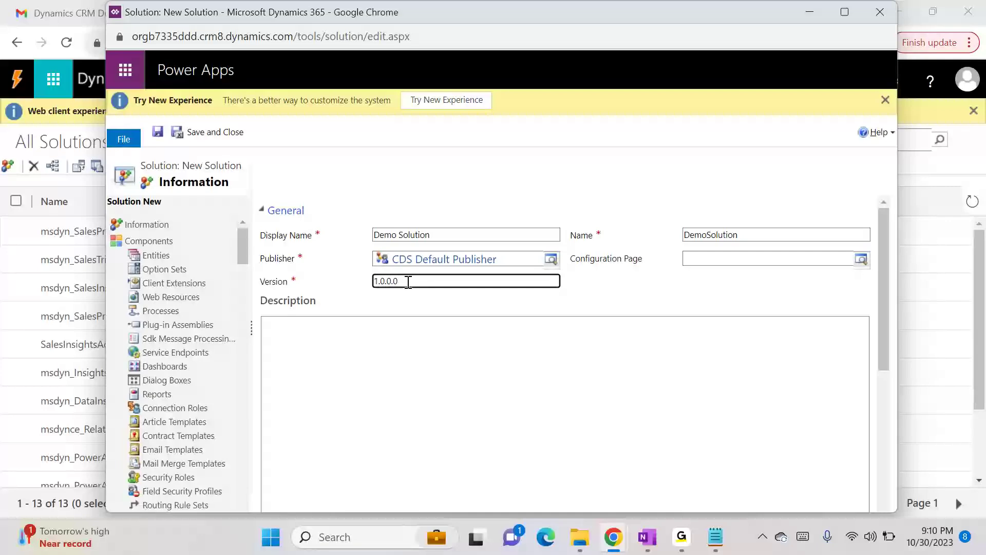
pyautogui.hotkey('ctrl', 's')
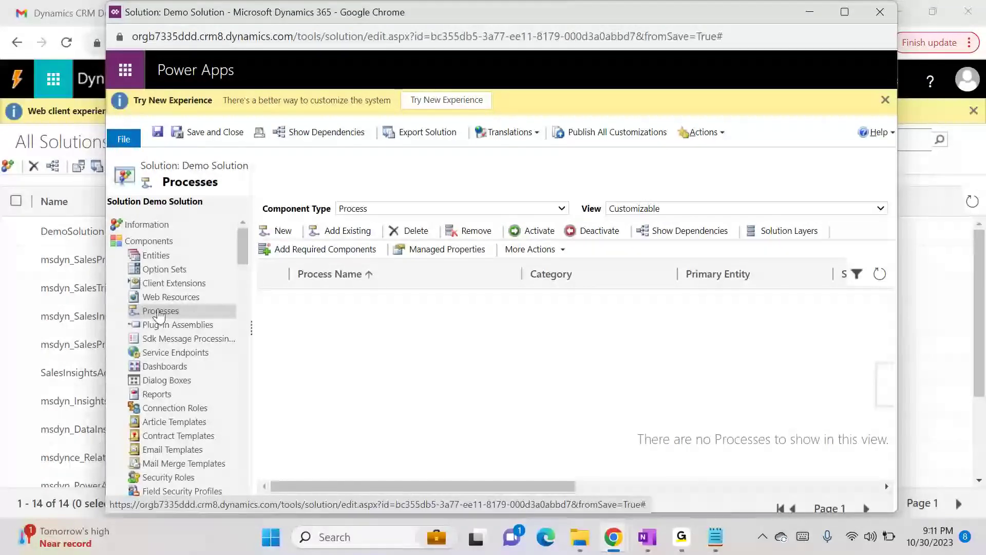
# - Leave the solution's process components and start a new process from the Processes list in the Dynamics 365 settings
pyautogui.click(284, 232)
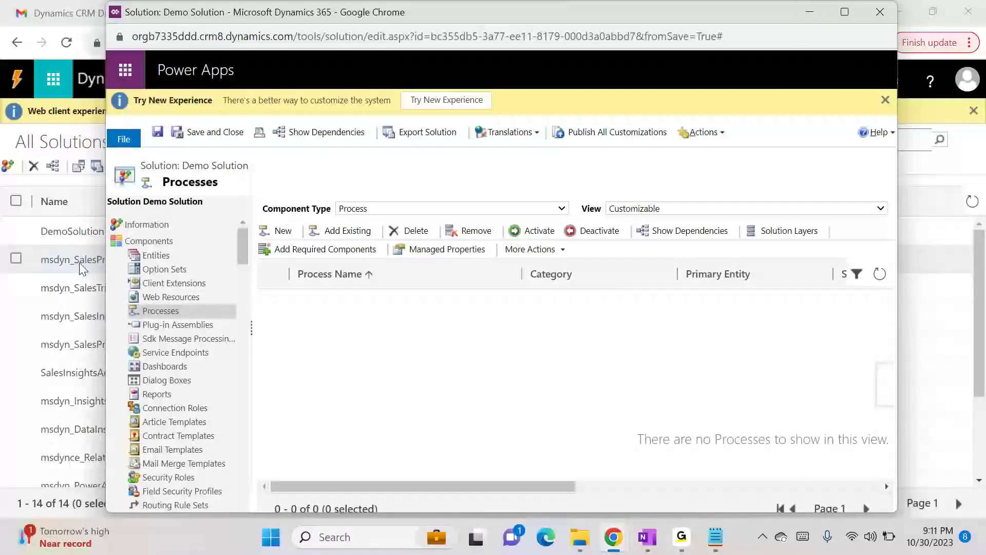
pyautogui.click(805, 14)
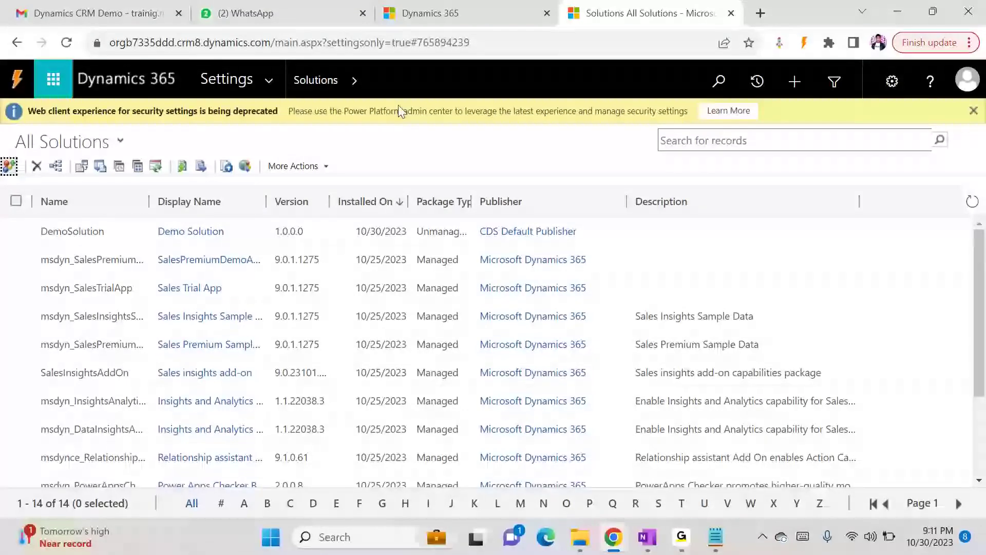
pyautogui.click(268, 81)
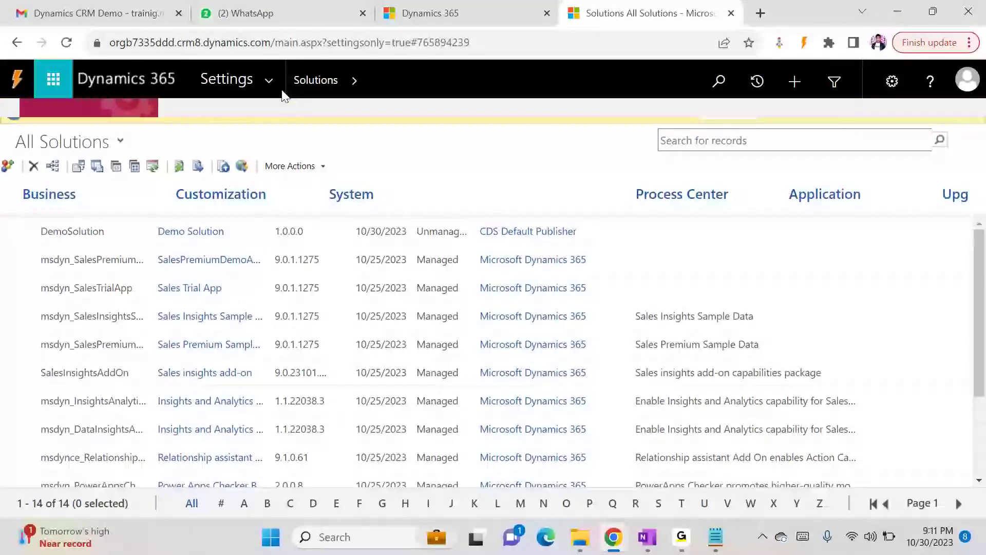
pyautogui.click(694, 226)
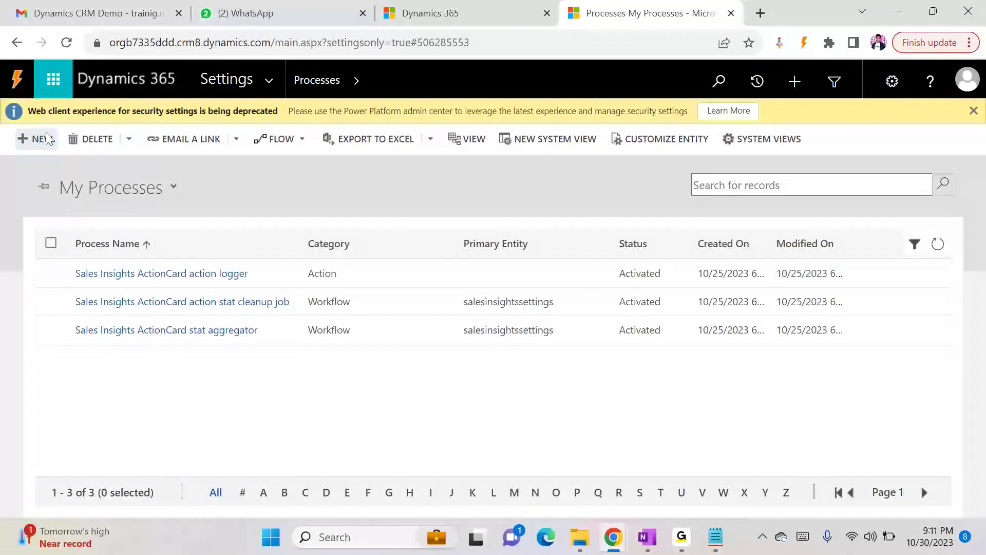
pyautogui.click(43, 140)
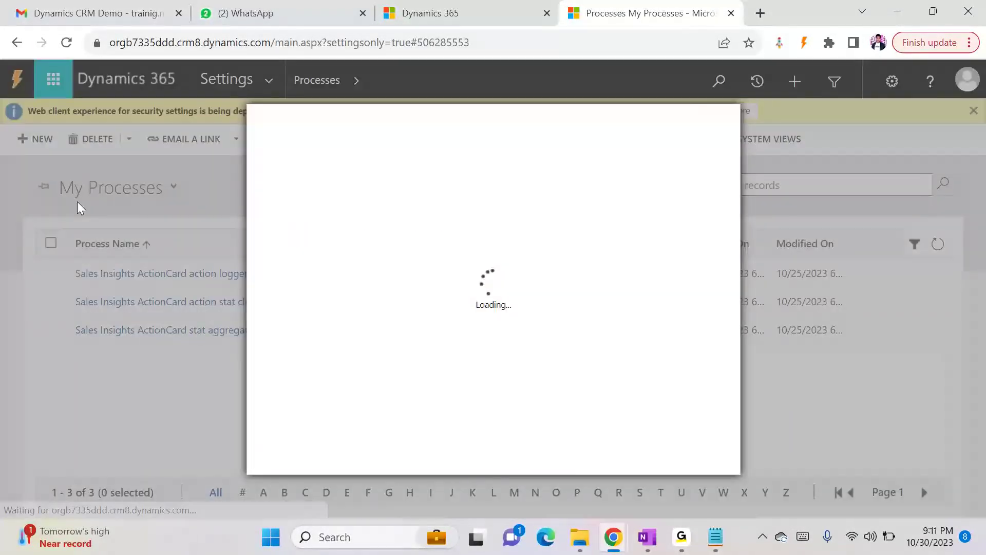
# - Try the Dialog and Workflow categories for the new process, and set its category to Business Process Flow
pyautogui.click(396, 195)
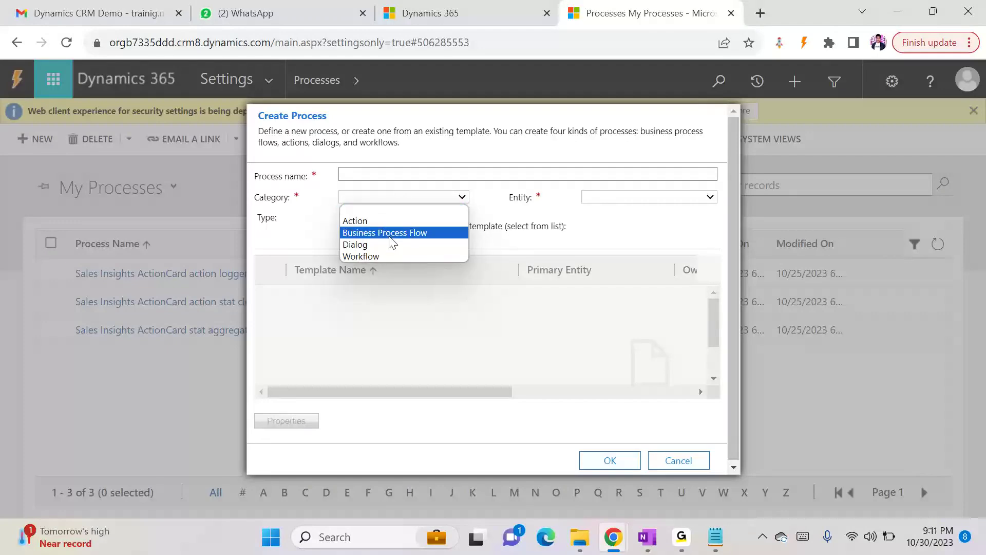
pyautogui.click(376, 245)
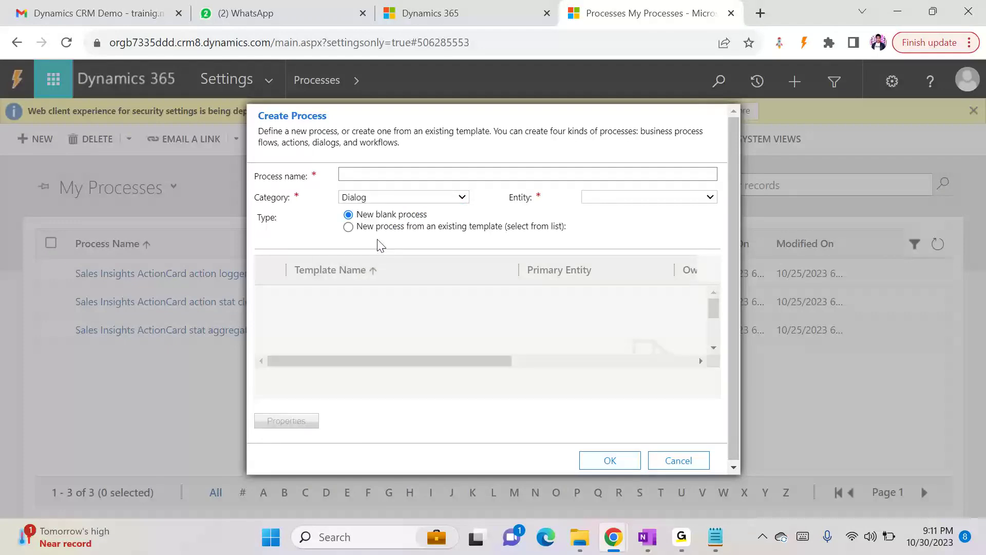
pyautogui.click(396, 199)
pyautogui.click(369, 258)
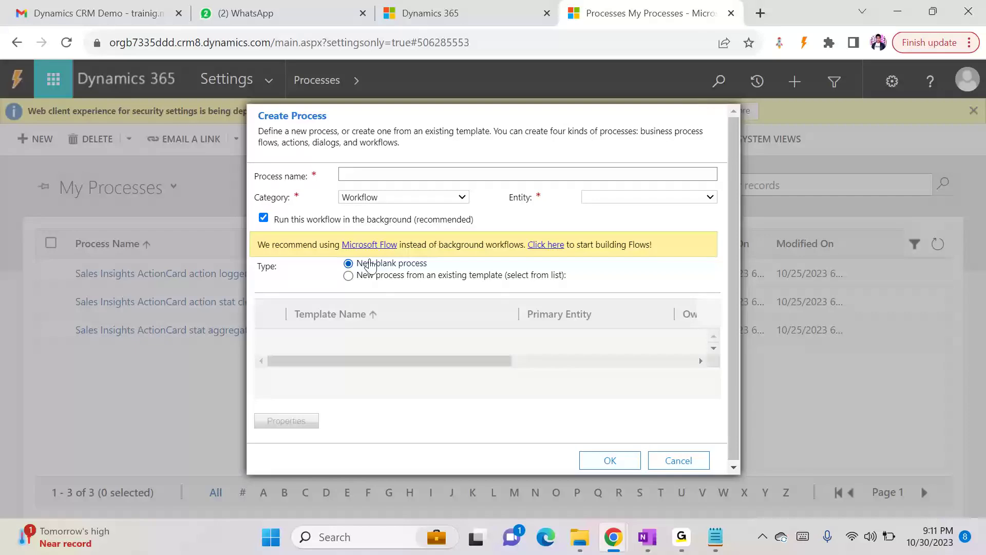
pyautogui.click(391, 200)
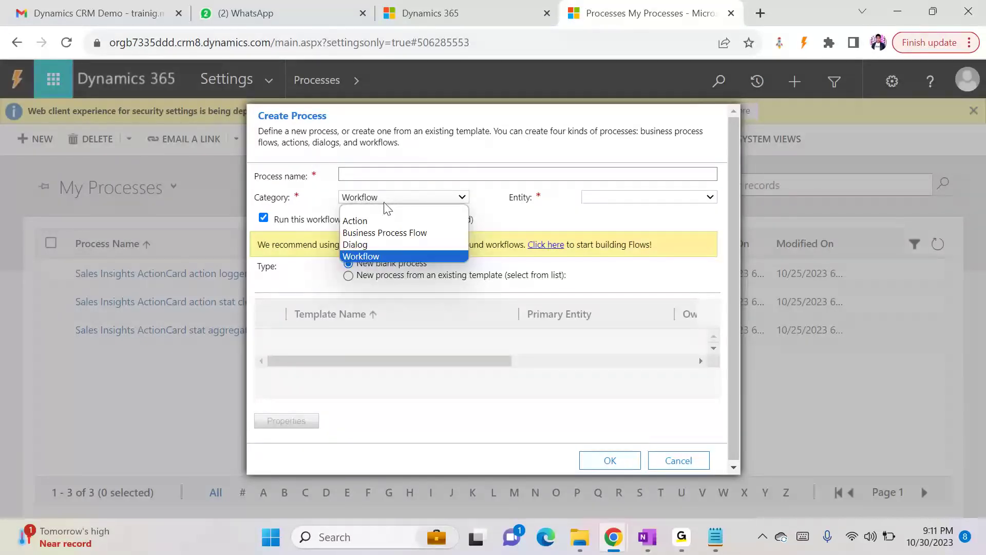
pyautogui.click(393, 232)
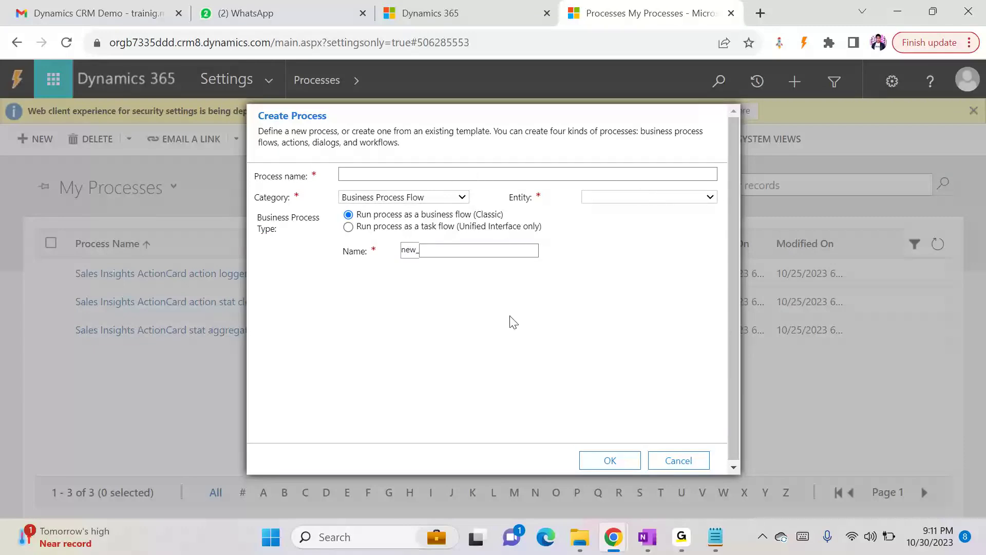
# - In Sales Hub, view a blank new account form and a blank new lead form to compare their business process flow bars
pyautogui.click(437, 22)
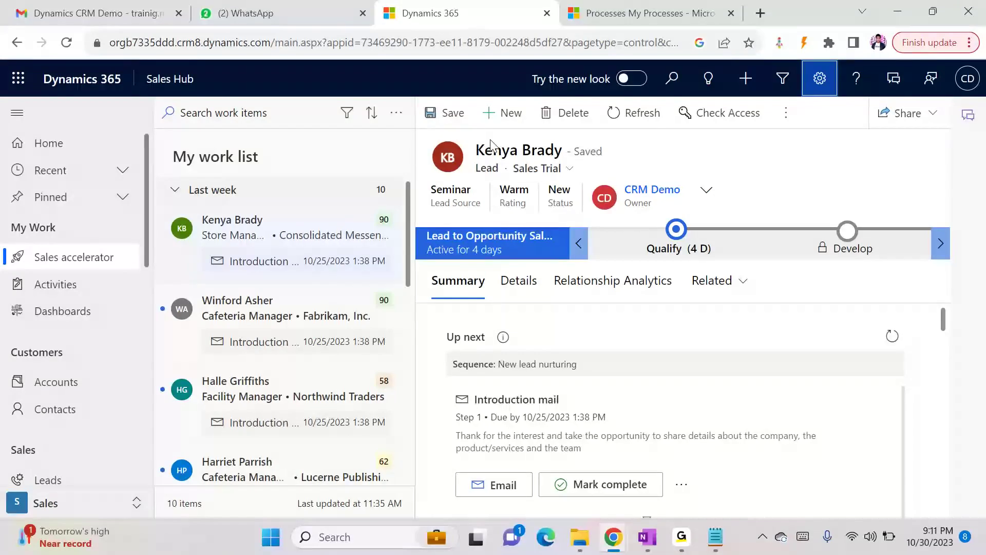
pyautogui.scroll(-2, 43, 428)
pyautogui.click(70, 331)
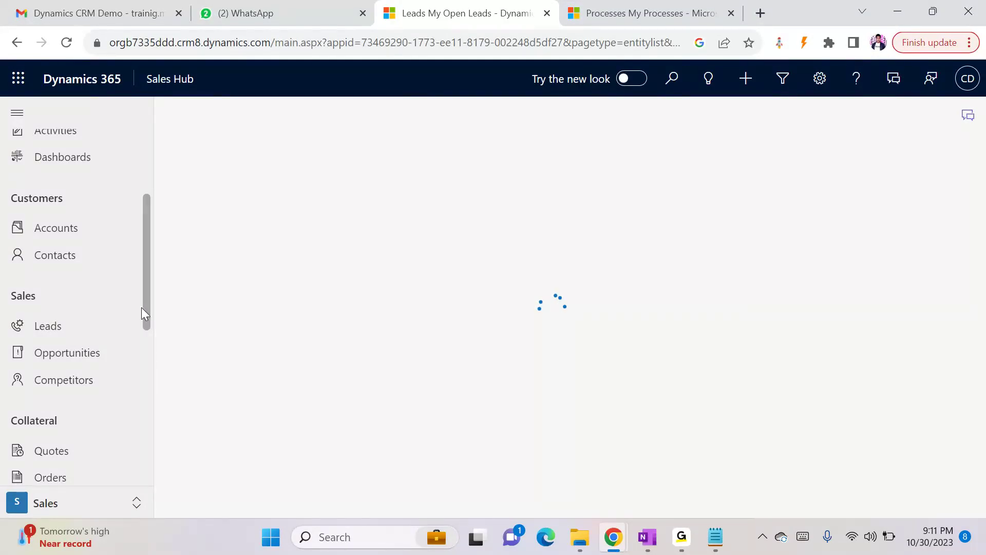
pyautogui.click(97, 235)
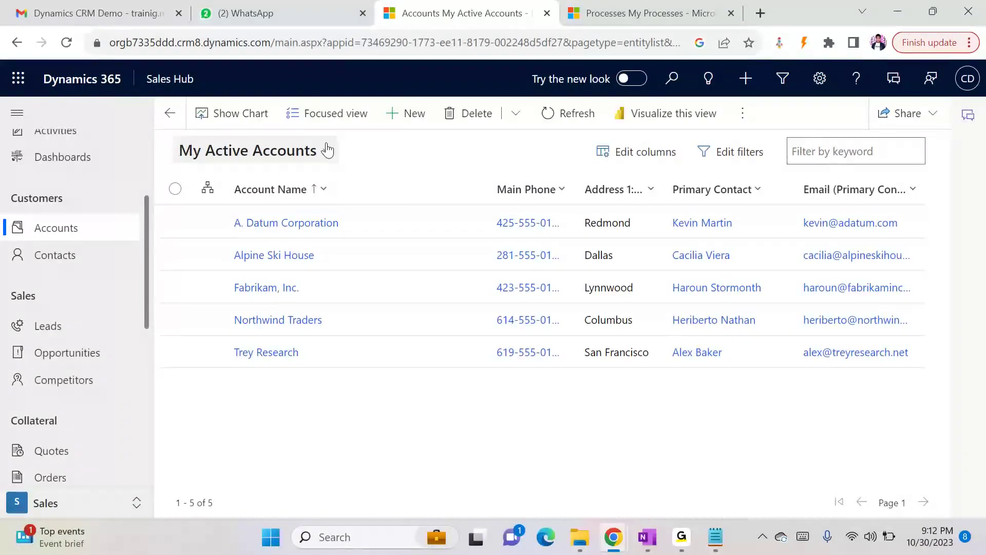
pyautogui.click(381, 118)
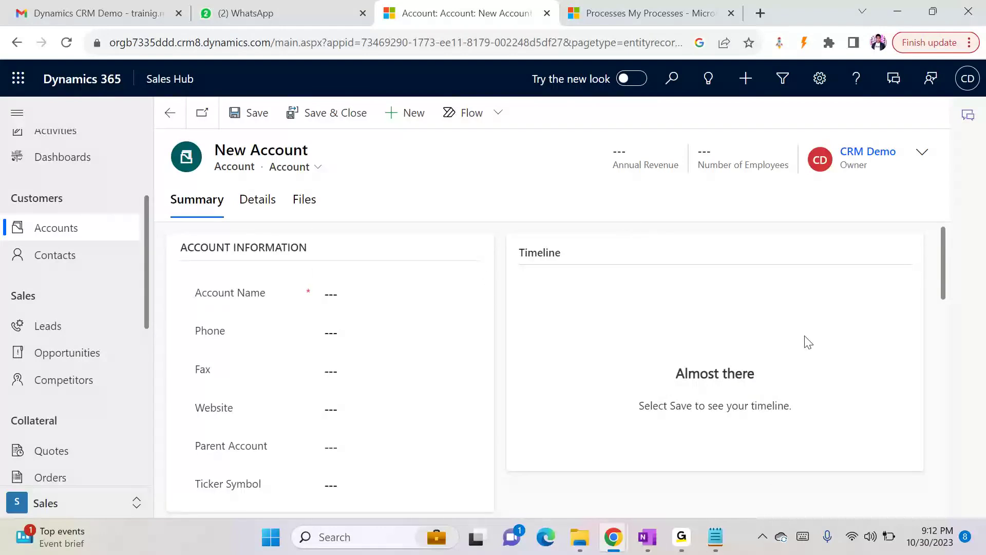
pyautogui.click(58, 333)
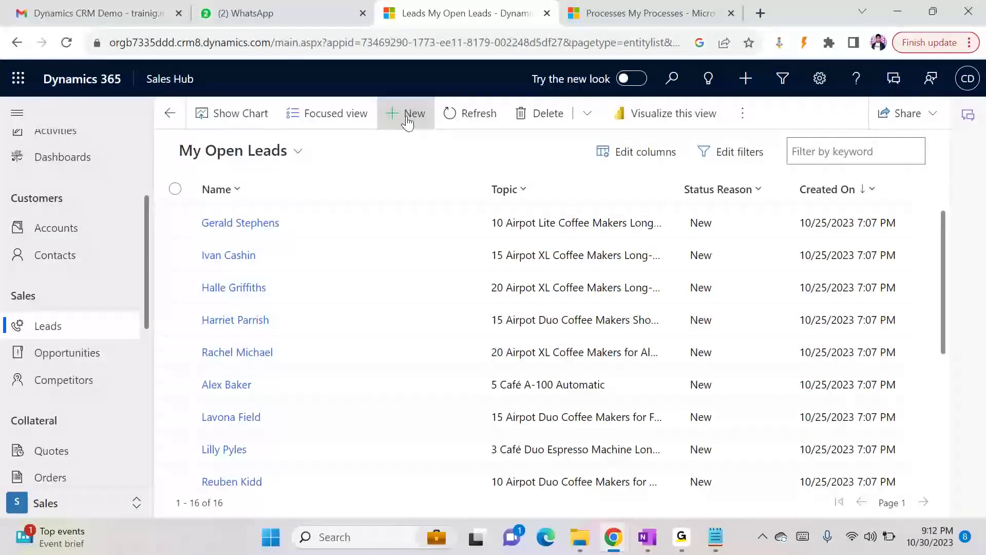
pyautogui.click(406, 114)
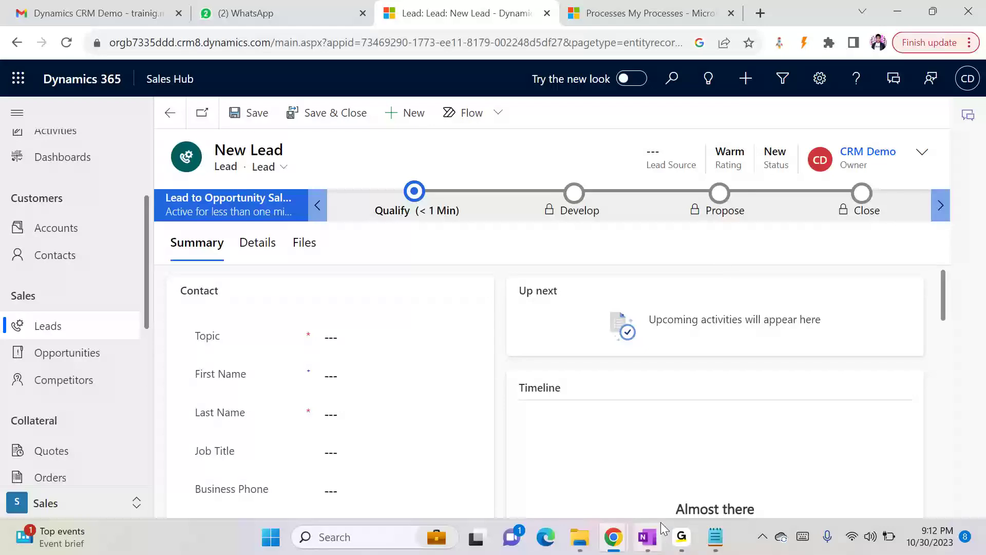
# - Switch to Notepad and add the heading "Business process flow:-" below the list of process types
pyautogui.click(717, 544)
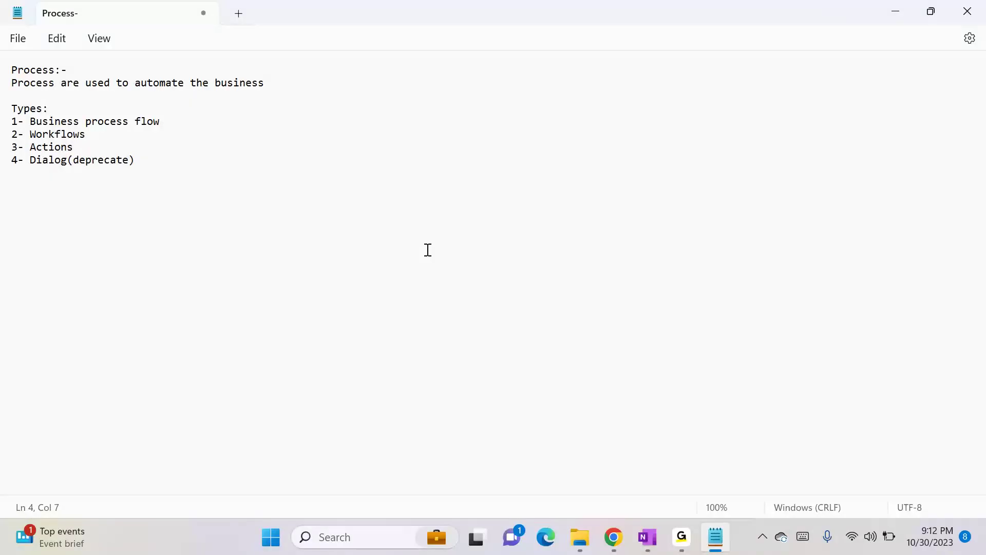
pyautogui.press('Return')
pyautogui.press('Return')
pyautogui.write('Business pr')
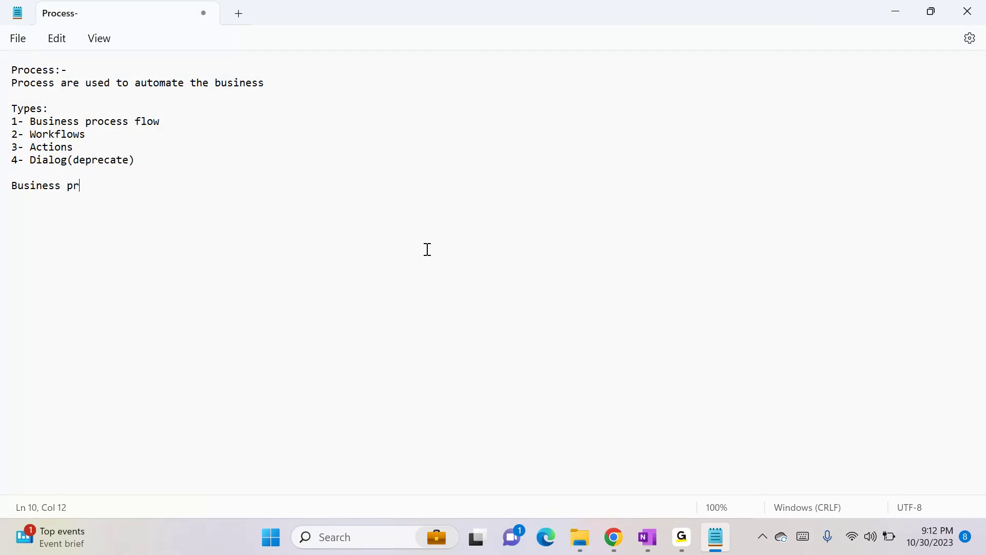
pyautogui.write('ocess flow:-  Bu')
# - Write the definition "BPF are used to guide the user to follow step by step actions for business operation" under the heading
pyautogui.write('siness')
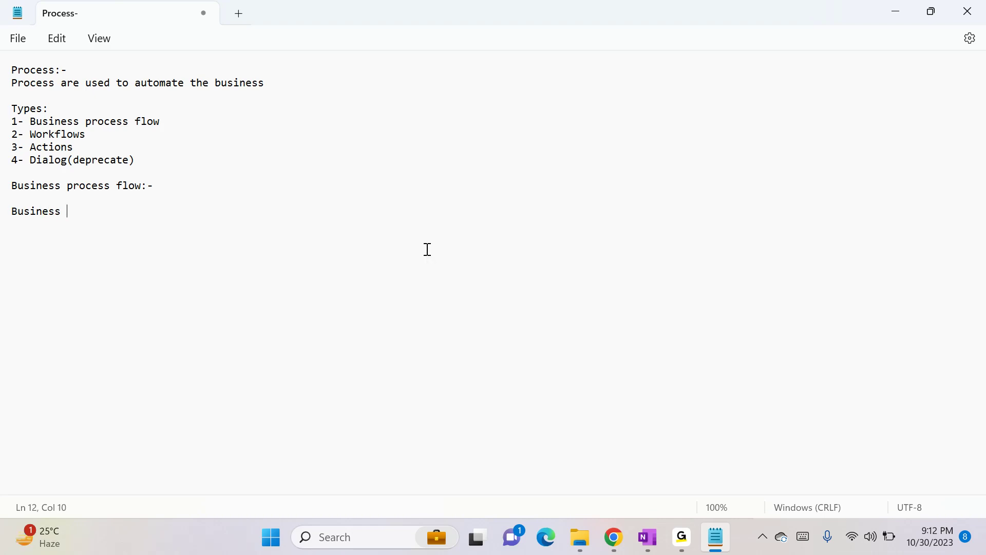
pyautogui.press('BackSpace')
pyautogui.press('BackSpace')
pyautogui.press('BackSpace')
pyautogui.press('BackSpace')
pyautogui.press('BackSpace')
pyautogui.write('are used to g')
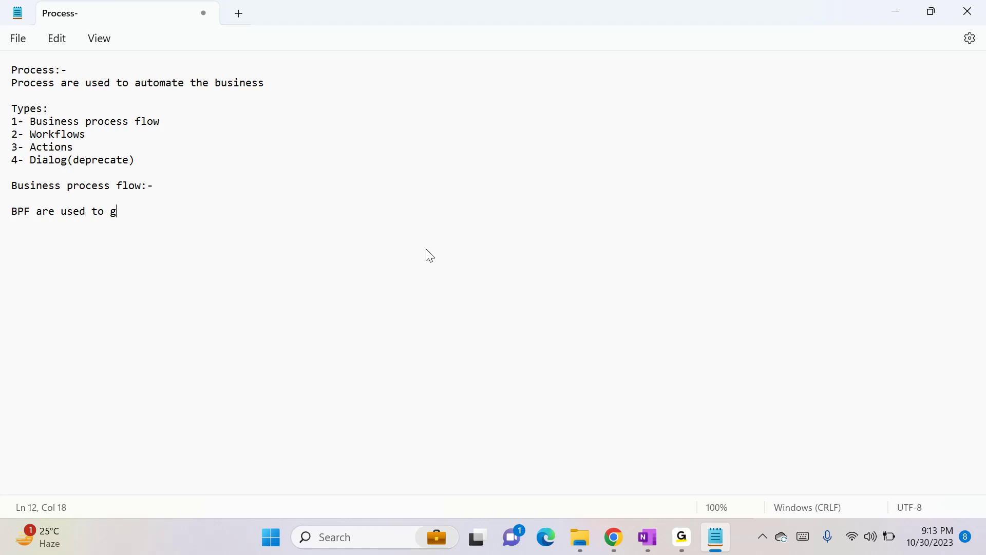
pyautogui.write('uide the user to follow step by step actions t')
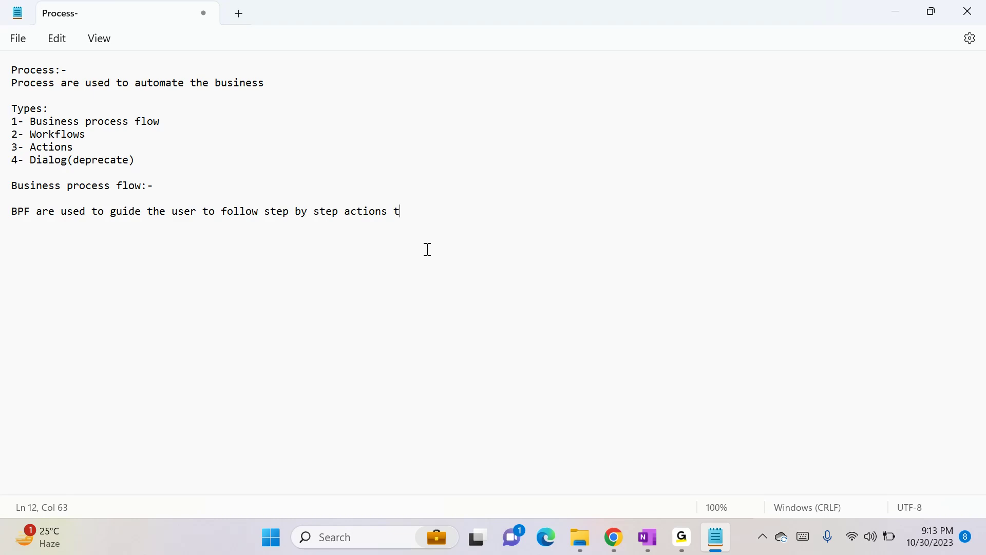
pyautogui.press('BackSpace')
pyautogui.press('BackSpace')
pyautogui.write('for b')
pyautogui.write('usiness operation')
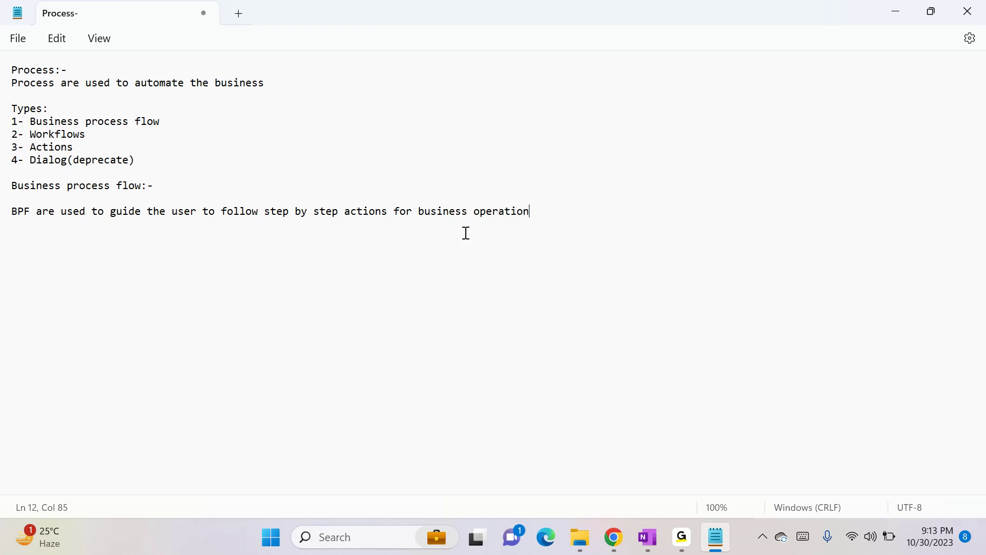
# - Return to the Demo Solution window in Chrome and start a new entity in its entities component
pyautogui.hotkey('alt', 'Tab')
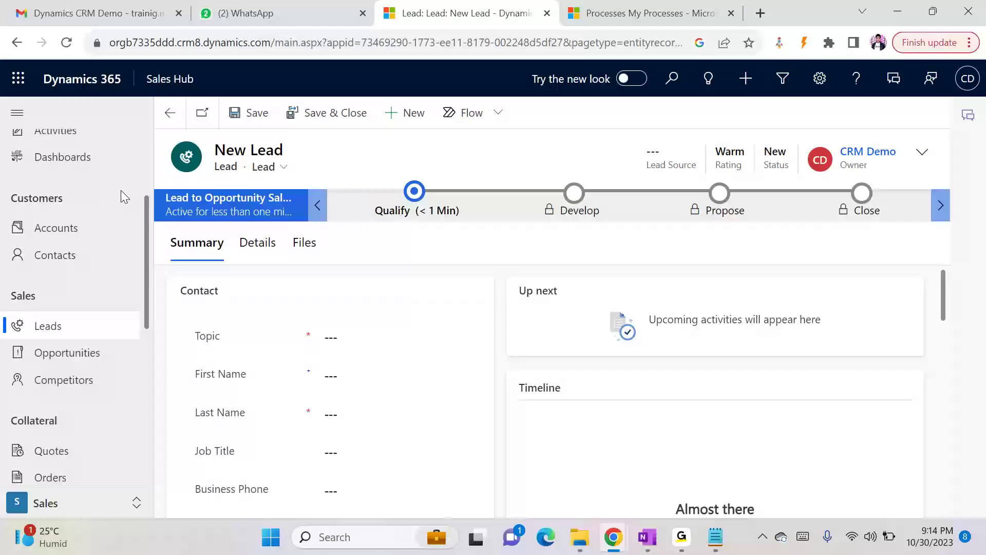
pyautogui.moveTo(614, 537)
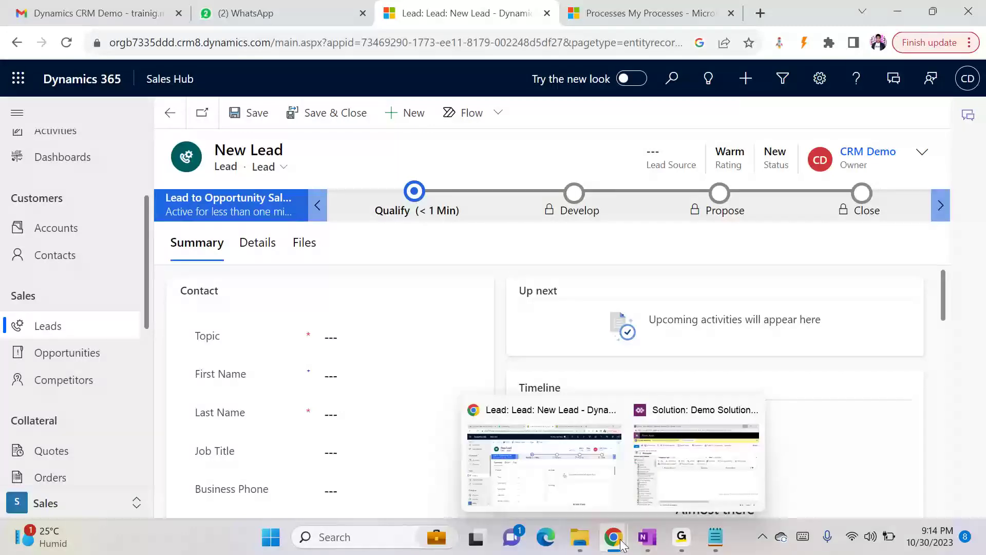
pyautogui.click(691, 467)
pyautogui.click(154, 260)
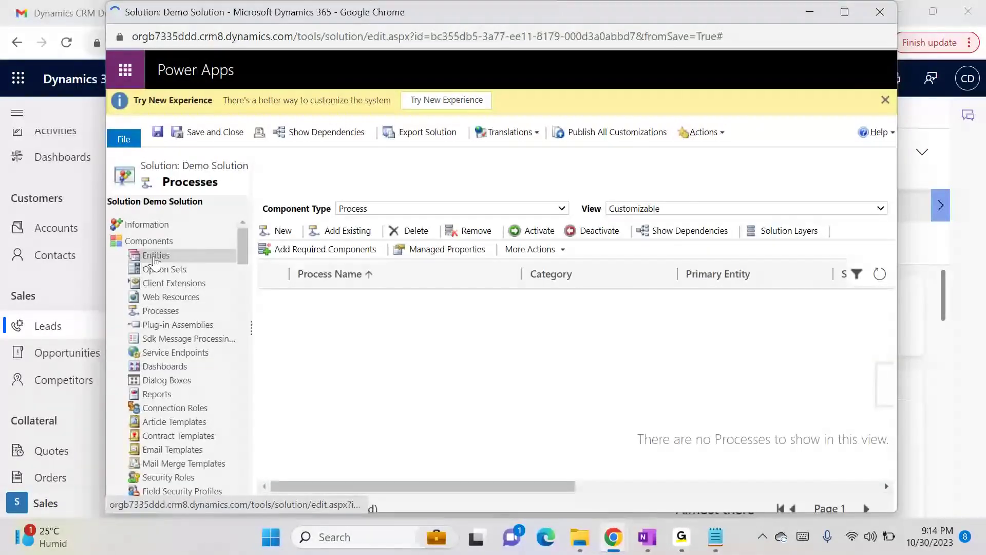
pyautogui.click(284, 231)
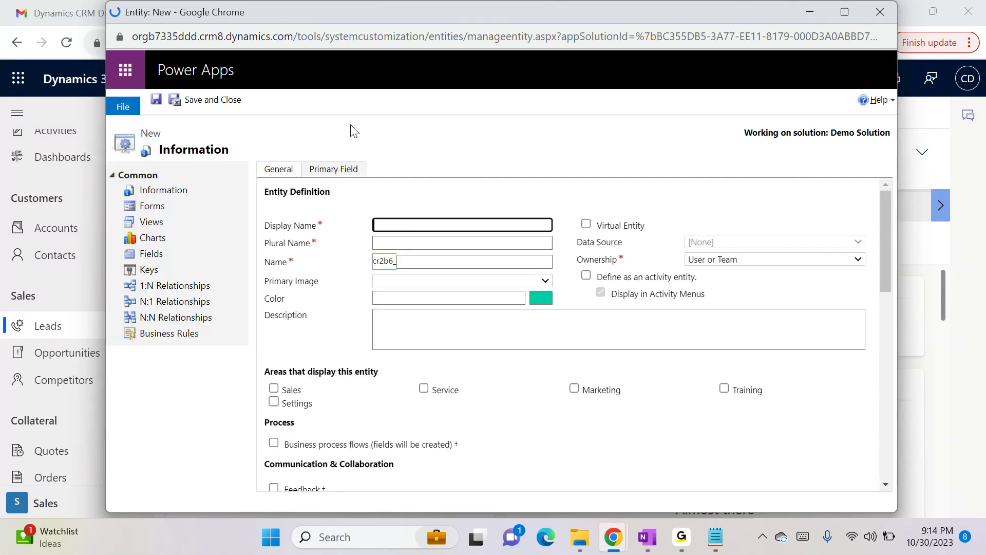
# - Set the new entity's display name to Application and its plural name to Applications
pyautogui.write('Application')
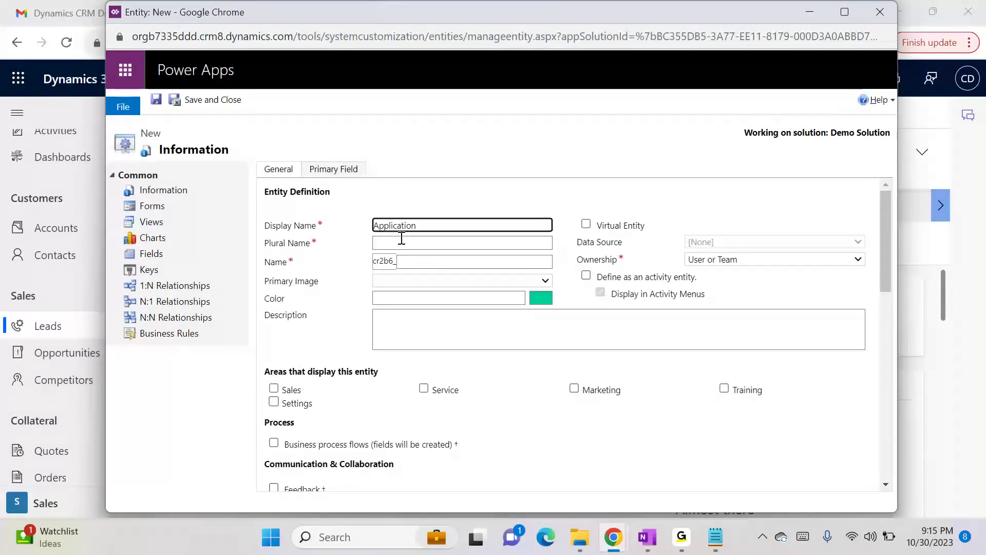
pyautogui.click(470, 156)
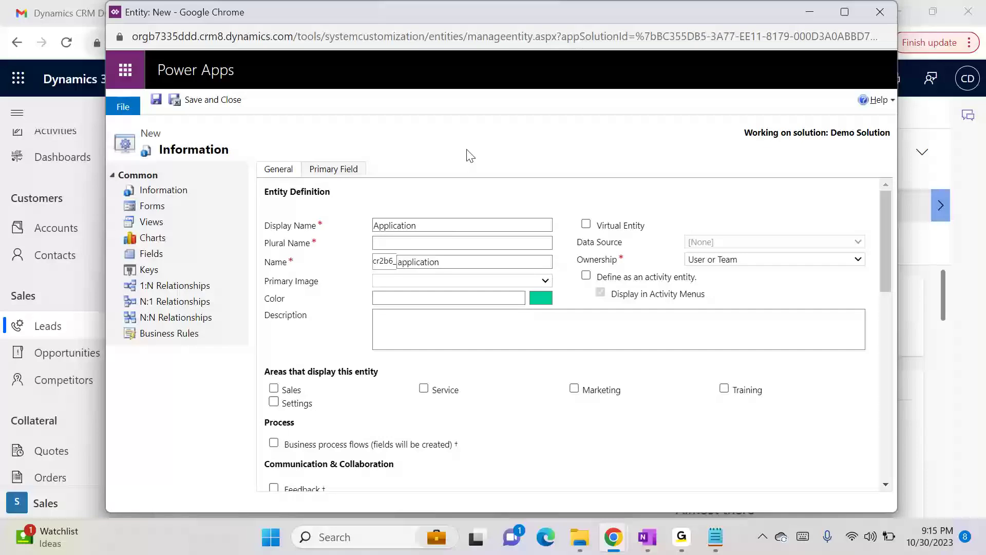
pyautogui.click(423, 225)
pyautogui.hotkey('ctrl', 'a')
pyautogui.hotkey('ctrl', 'c')
pyautogui.click(414, 250)
pyautogui.click(415, 244)
pyautogui.hotkey('ctrl', 'v')
pyautogui.write('s')
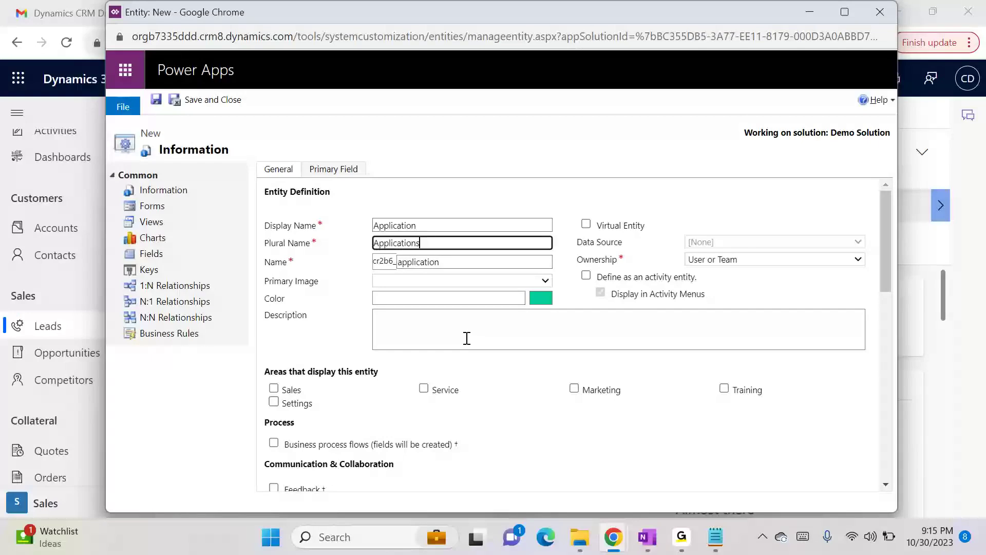
# - Make the Application entity display in the Sales area and review its process and communication options
pyautogui.click(289, 390)
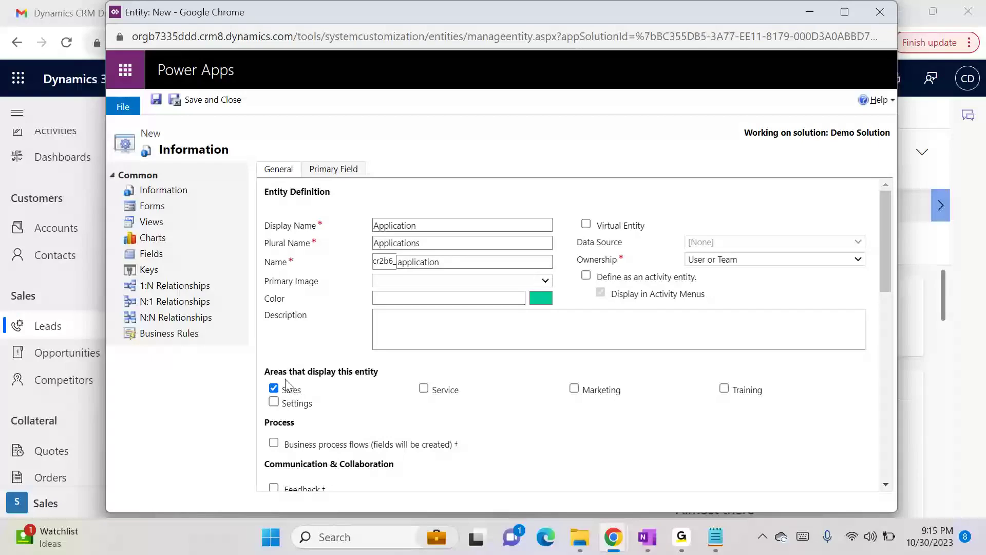
pyautogui.scroll(-3, 650, 326)
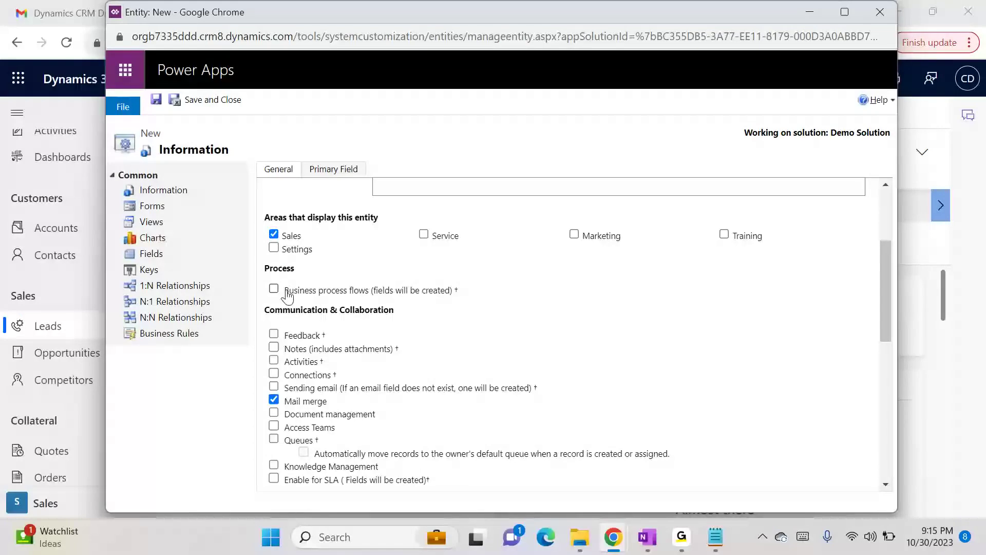
pyautogui.scroll(3, 394, 265)
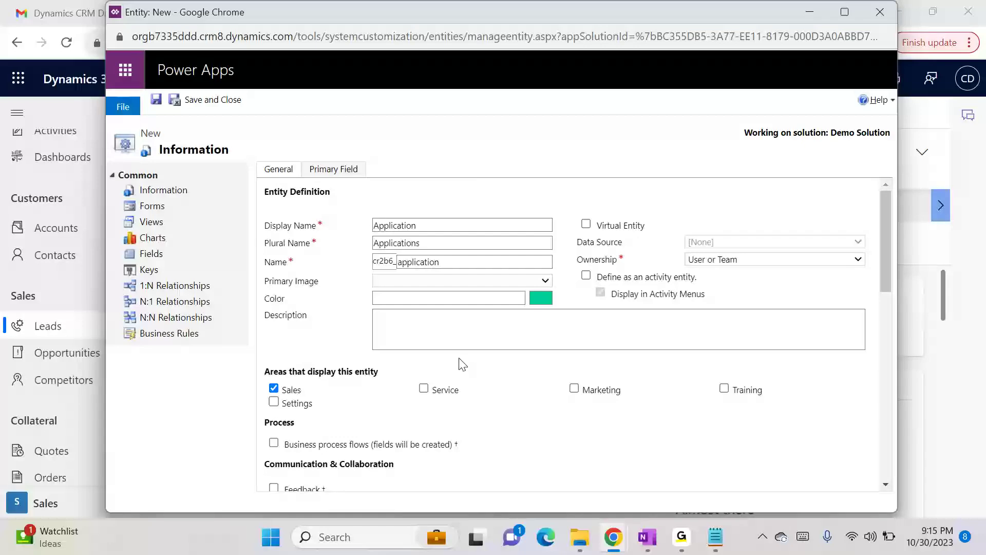
pyautogui.scroll(-2, 469, 364)
pyautogui.click(276, 365)
pyautogui.click(276, 366)
# - Switch to the Processes page and examine the entities available for a new Business Process Flow in the Create Process dialog
pyautogui.moveTo(613, 536)
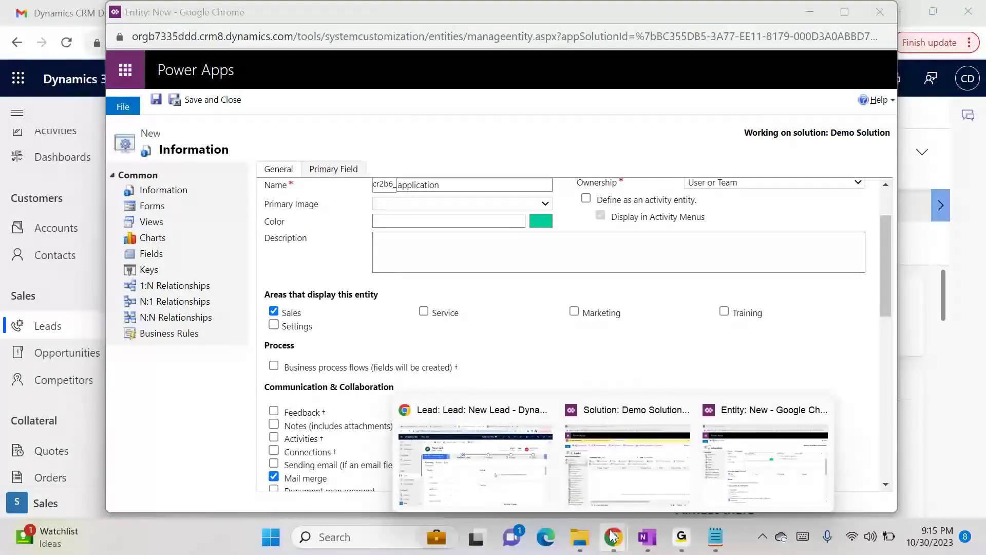
pyautogui.click(513, 468)
pyautogui.click(637, 14)
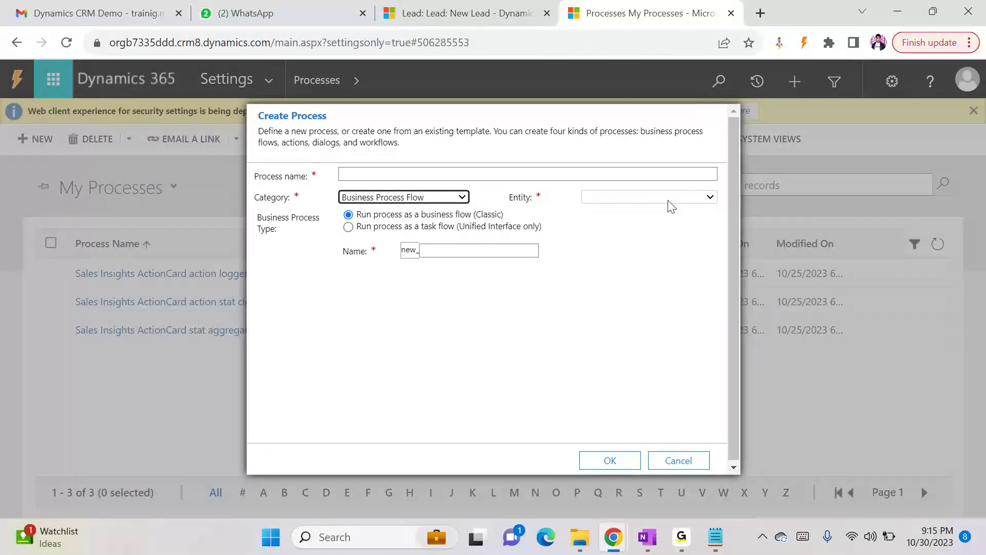
pyautogui.click(643, 199)
pyautogui.scroll(-3, 697, 314)
pyautogui.scroll(-15, 697, 313)
pyautogui.scroll(20, 707, 371)
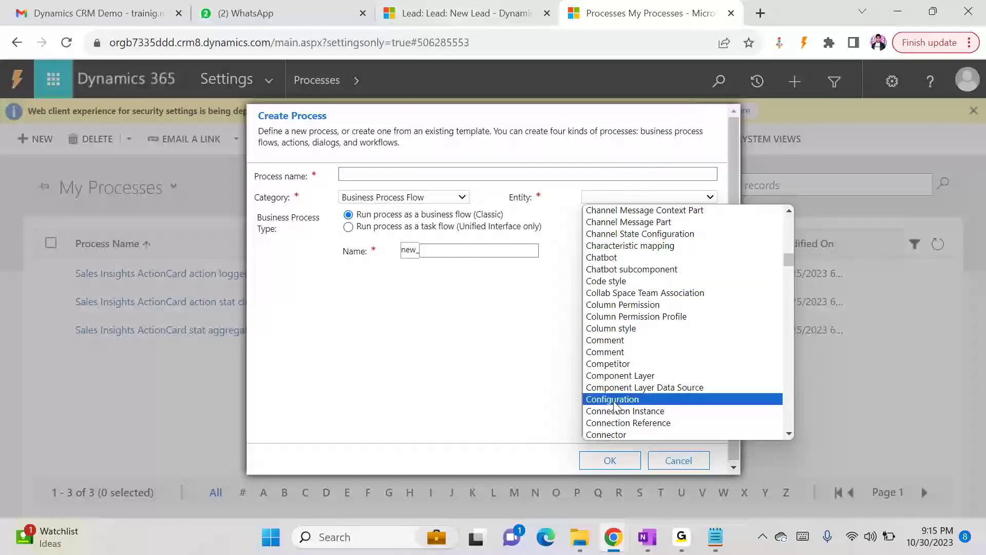
# - Return to the new Application entity's window and enable business process flows for the entity
pyautogui.moveTo(623, 545)
pyautogui.click(744, 480)
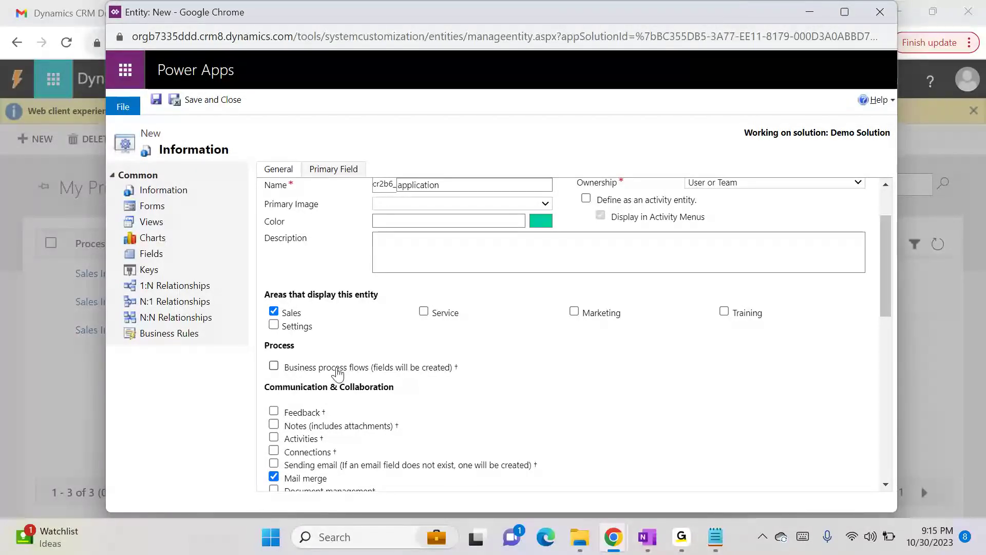
pyautogui.click(273, 366)
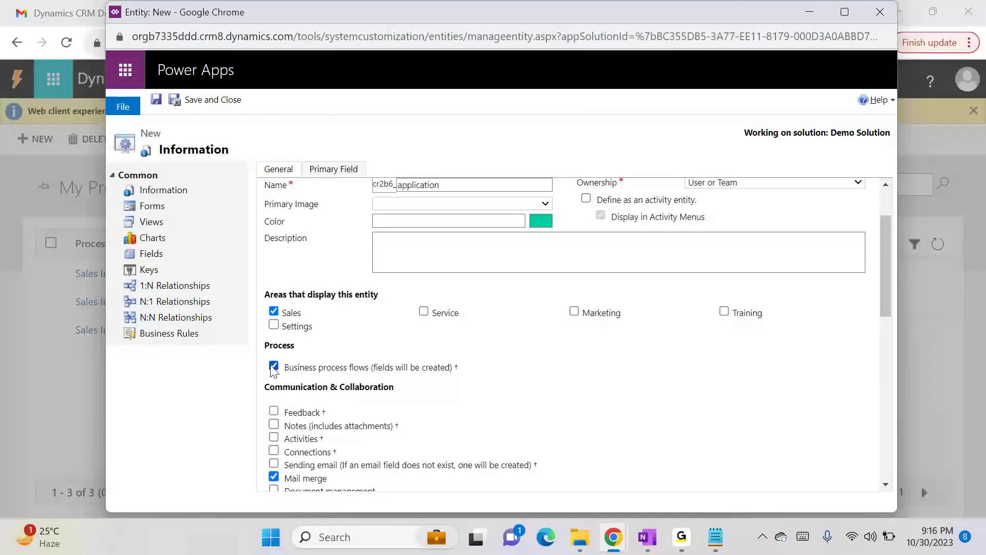
pyautogui.click(274, 367)
pyautogui.click(457, 367)
pyautogui.moveTo(452, 369); pyautogui.dragTo(462, 367)
pyautogui.scroll(-1, 504, 416)
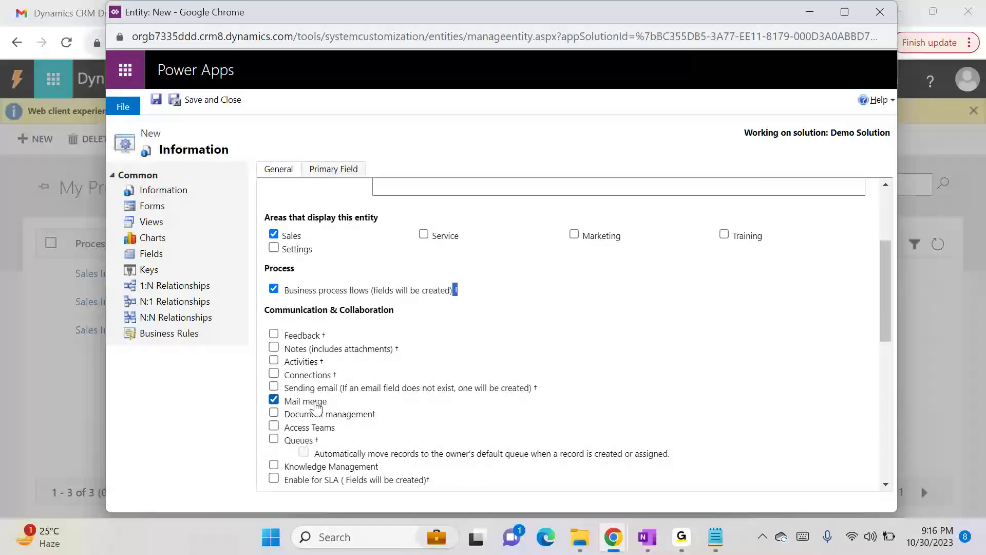
pyautogui.scroll(3, 315, 396)
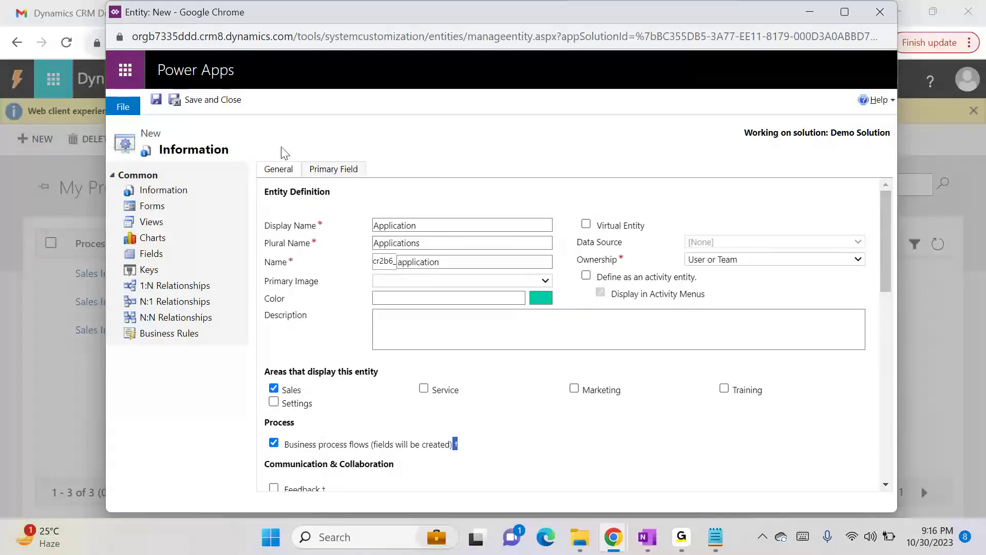
# - Save the new Application entity, letting the unresponsive pages keep waiting until it is created
pyautogui.click(156, 100)
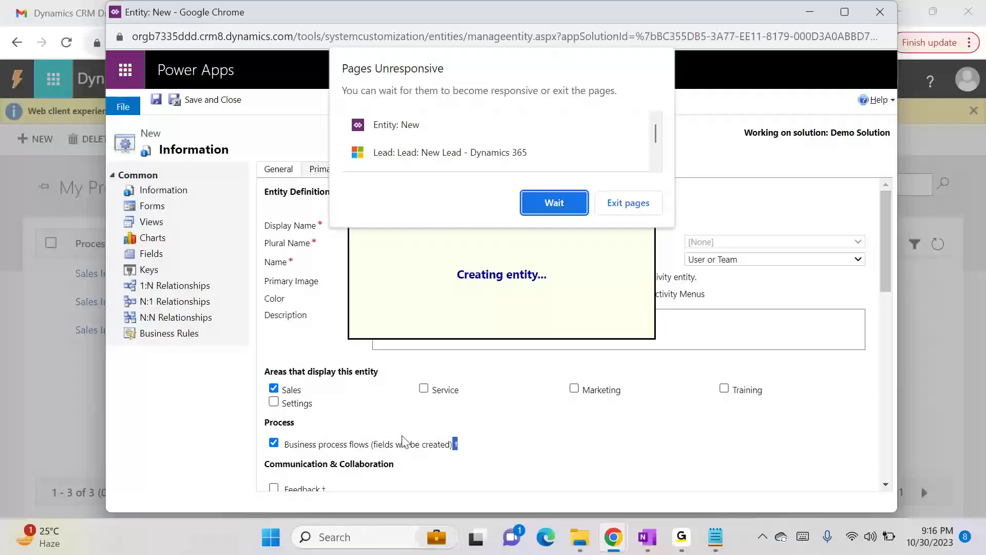
pyautogui.click(565, 211)
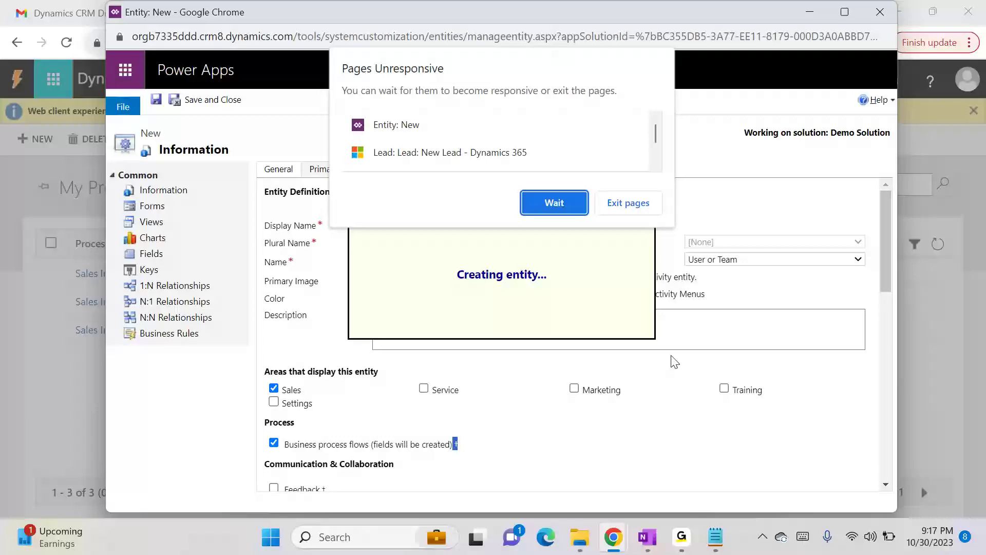
pyautogui.click(554, 204)
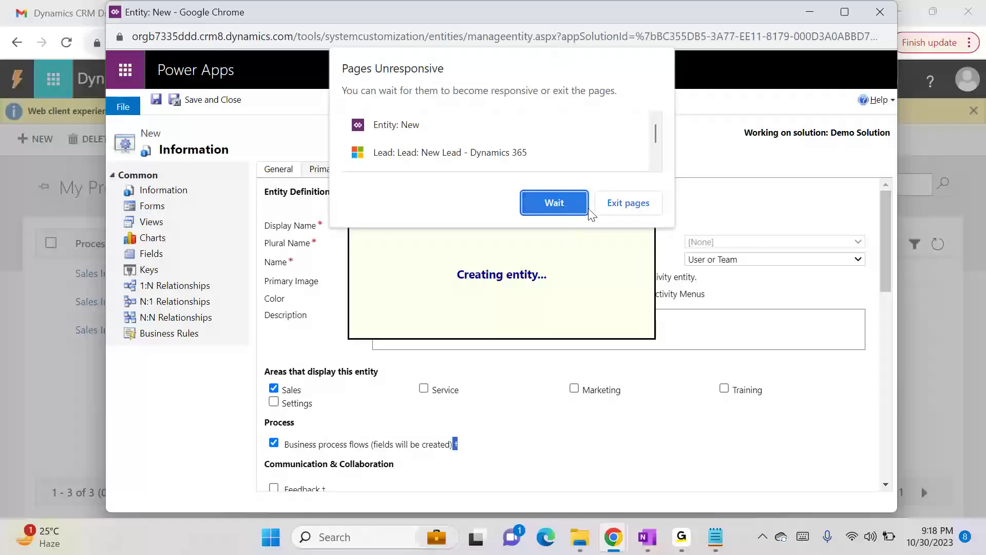
pyautogui.click(554, 203)
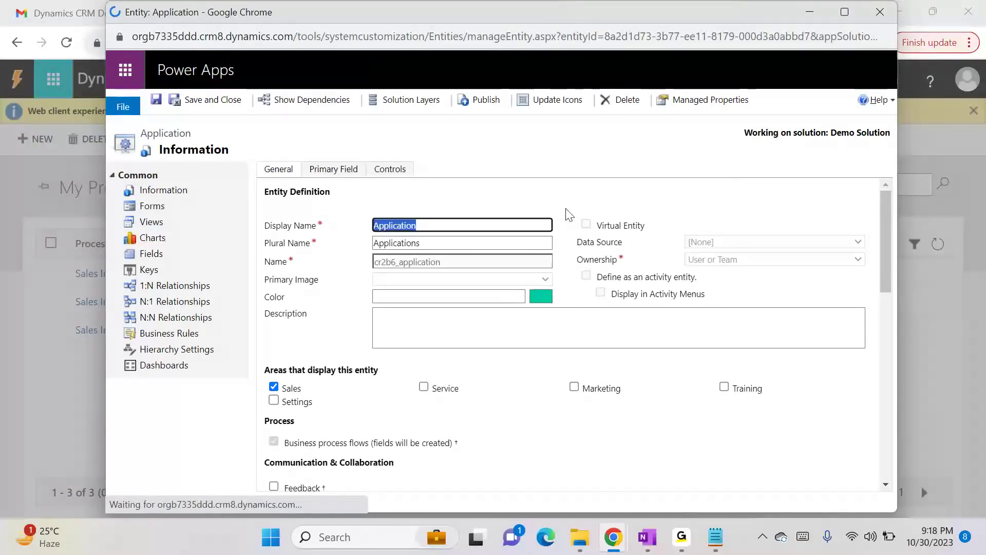
# - Add a field named Requested Loan Amount with the Currency data type to the Application entity and save it
pyautogui.click(143, 259)
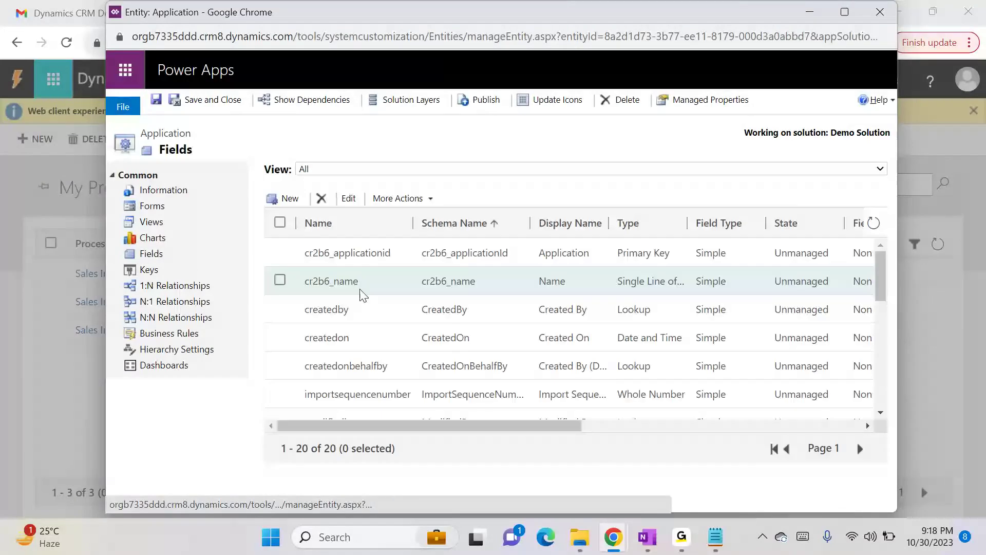
pyautogui.click(287, 199)
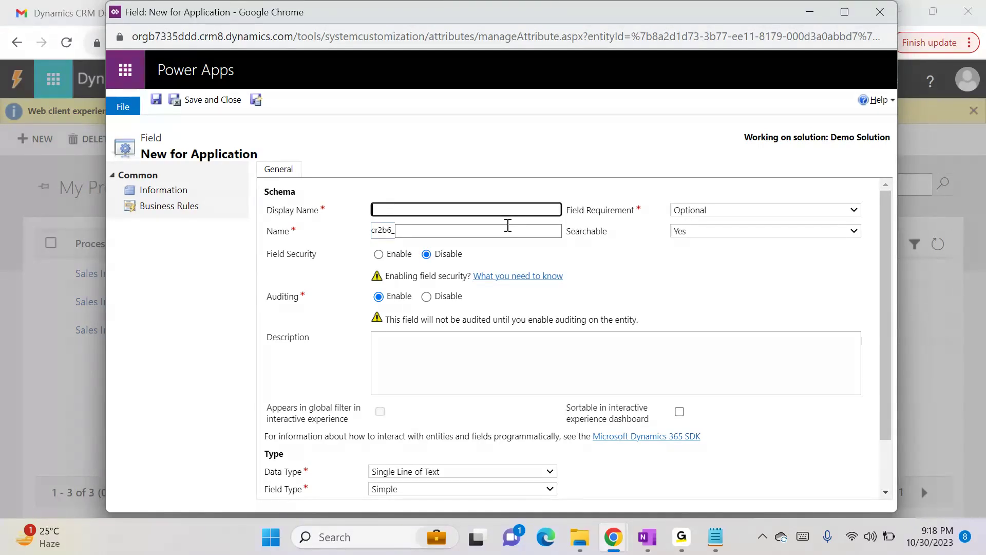
pyautogui.write('Re')
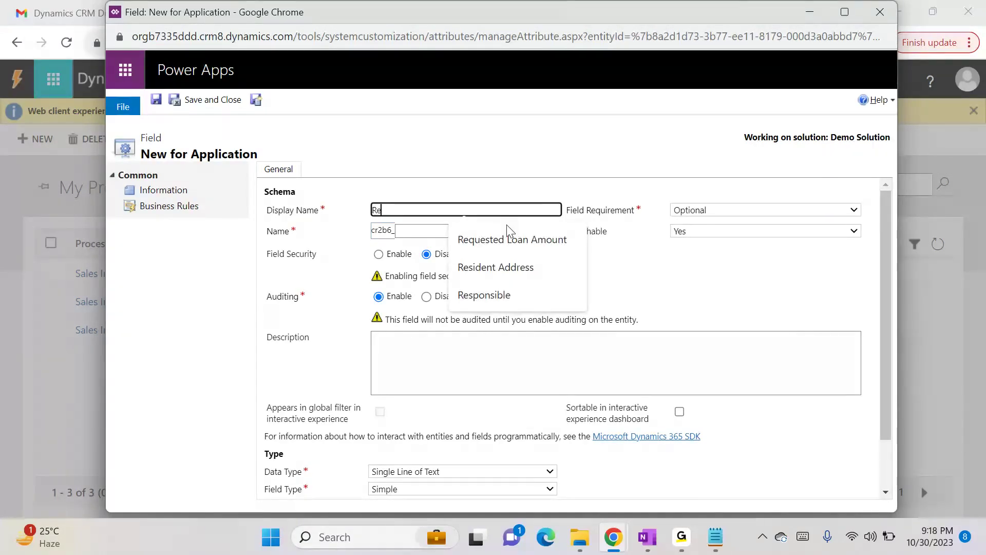
pyautogui.write('quested Loan Amoun')
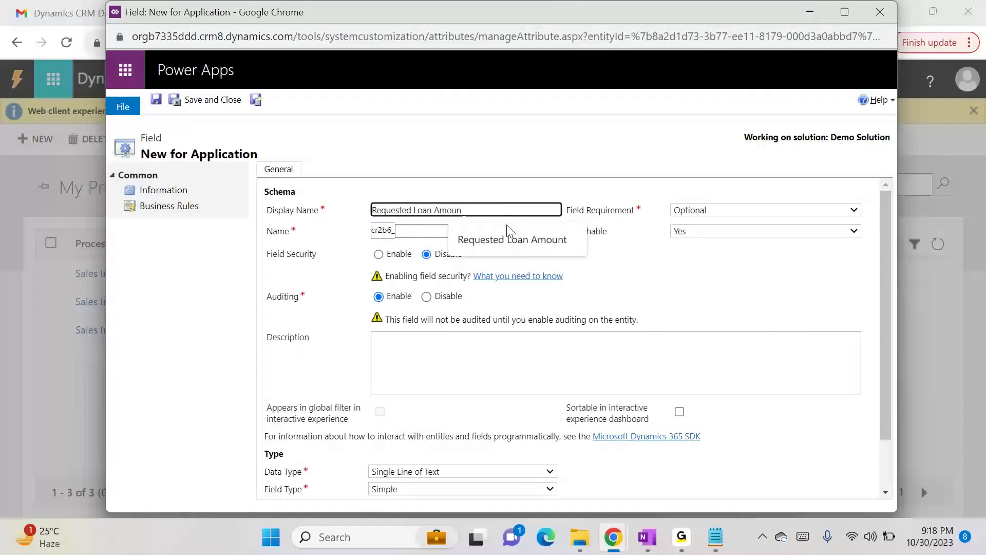
pyautogui.click(507, 227)
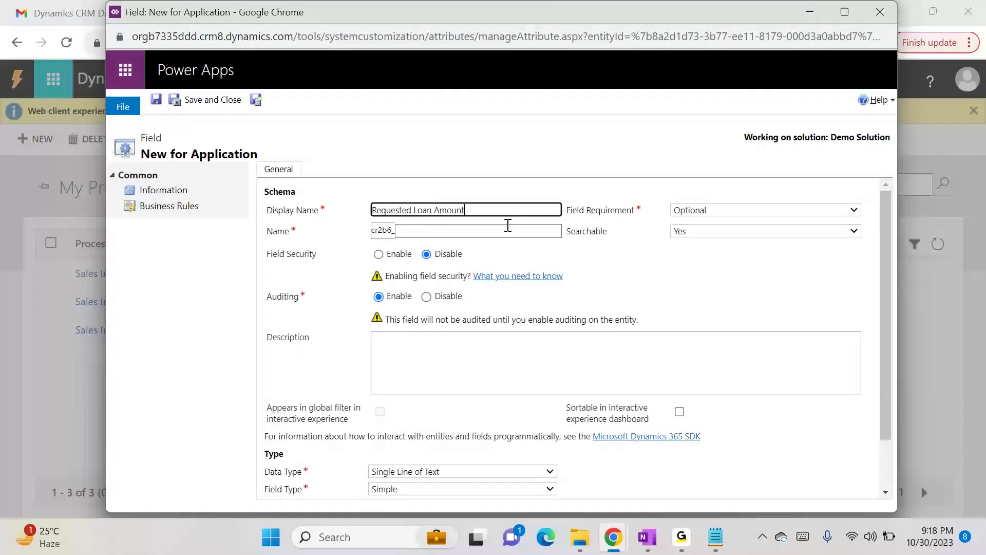
pyautogui.click(401, 472)
pyautogui.click(447, 400)
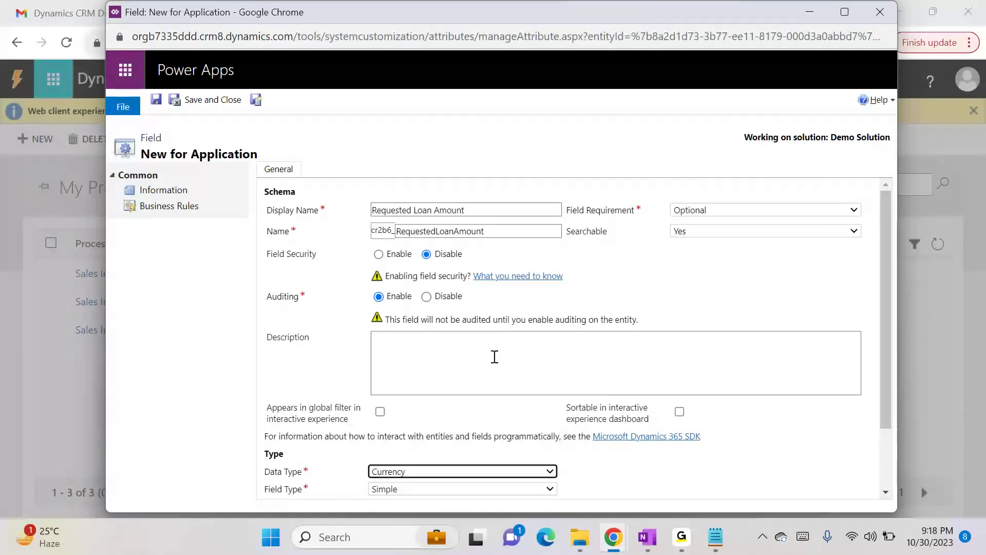
pyautogui.click(212, 100)
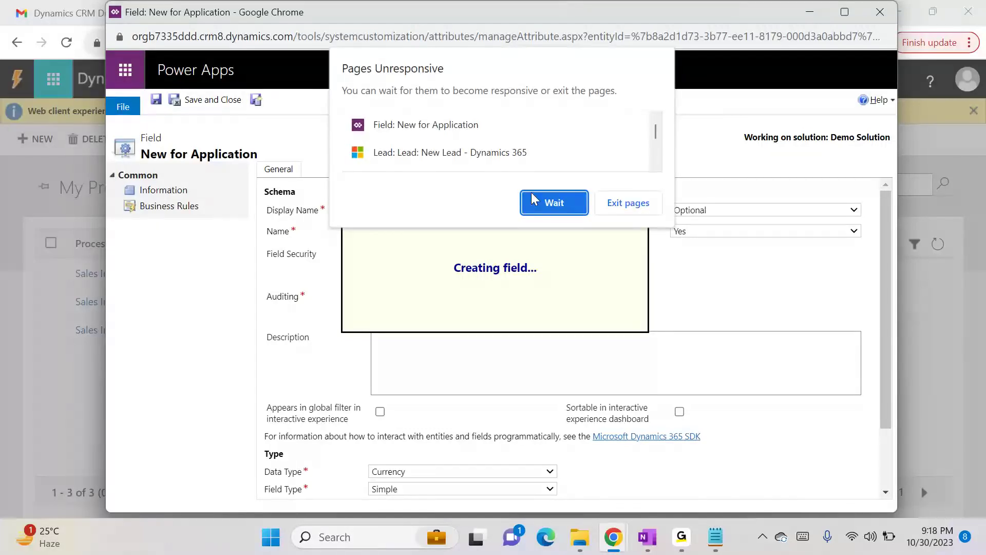
pyautogui.click(560, 203)
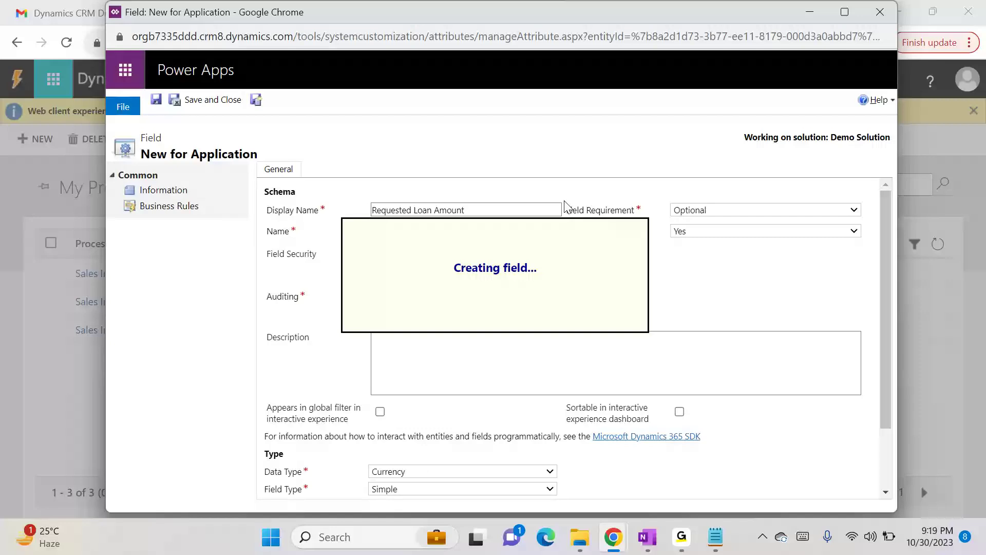
# - Create another Application field named Approved Loan Amount with the Currency data type, then save and close it
pyautogui.click(282, 194)
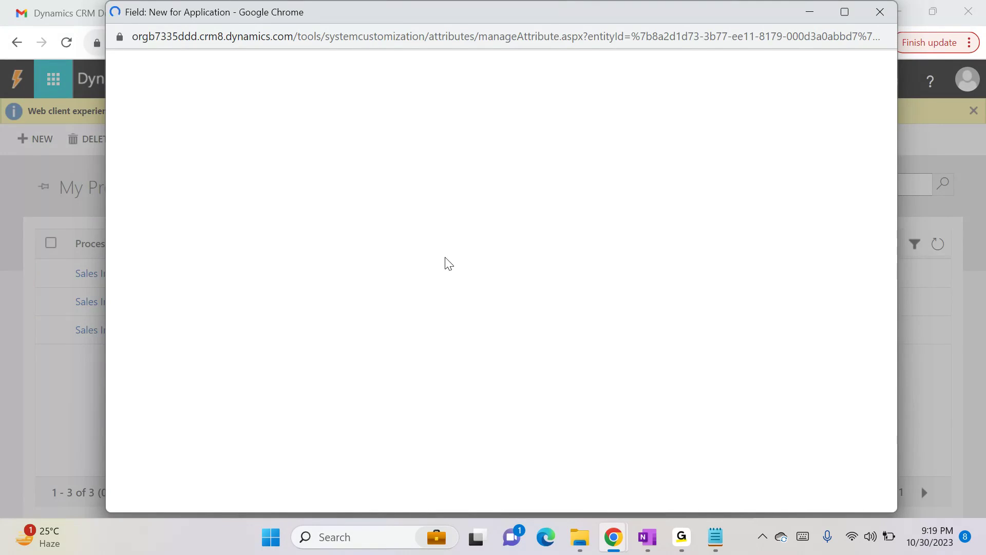
pyautogui.write('A')
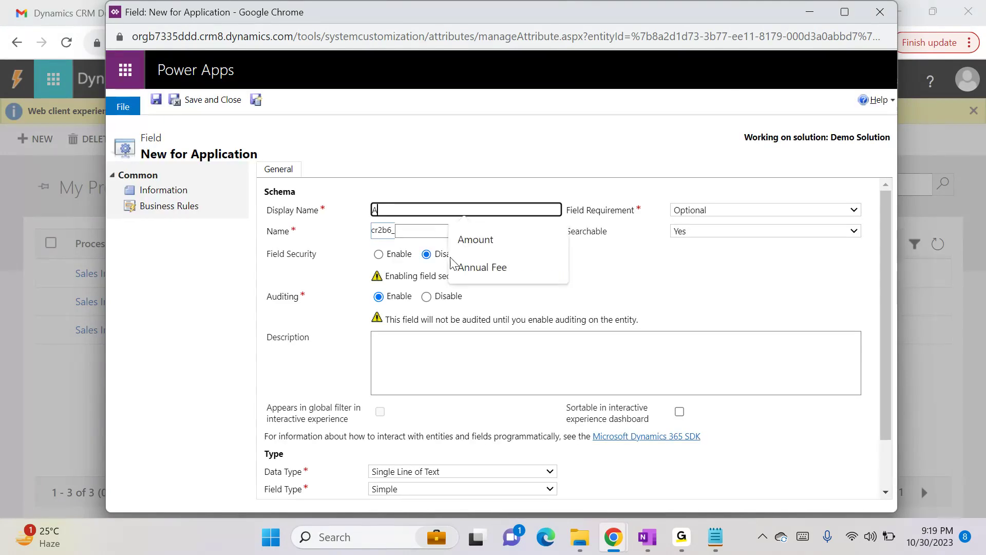
pyautogui.write('pproved Loan AM')
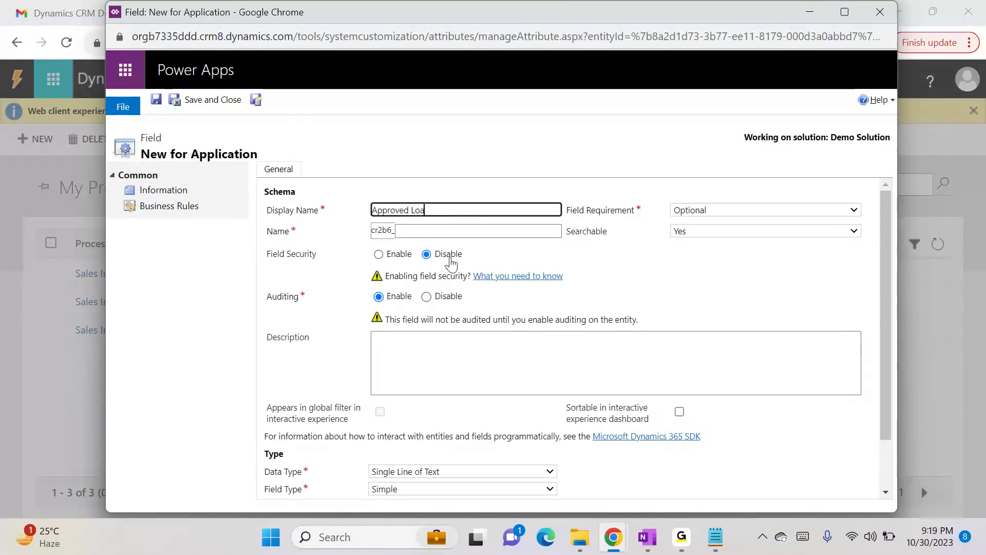
pyautogui.press('BackSpace')
pyautogui.write('mount')
pyautogui.click(463, 169)
pyautogui.click(445, 471)
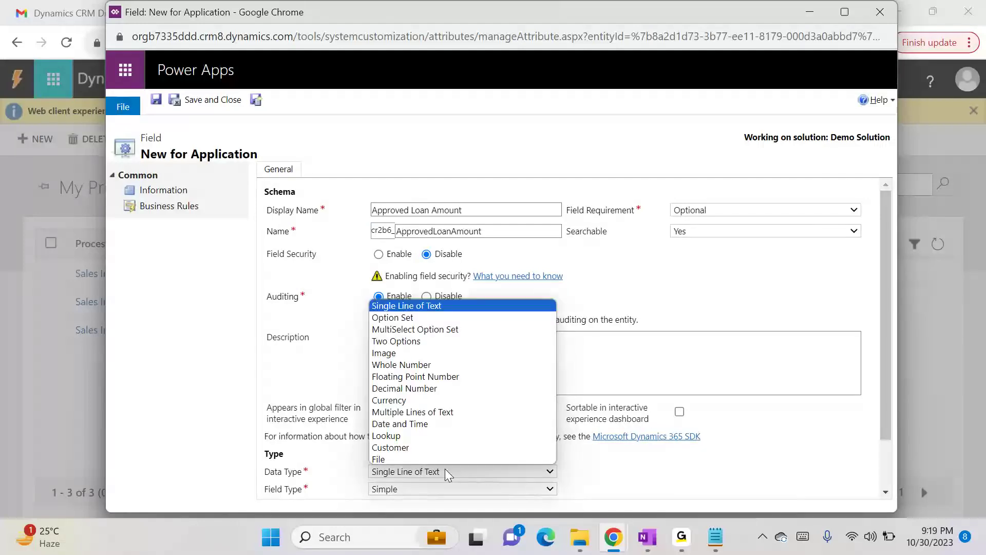
pyautogui.click(412, 399)
pyautogui.click(225, 102)
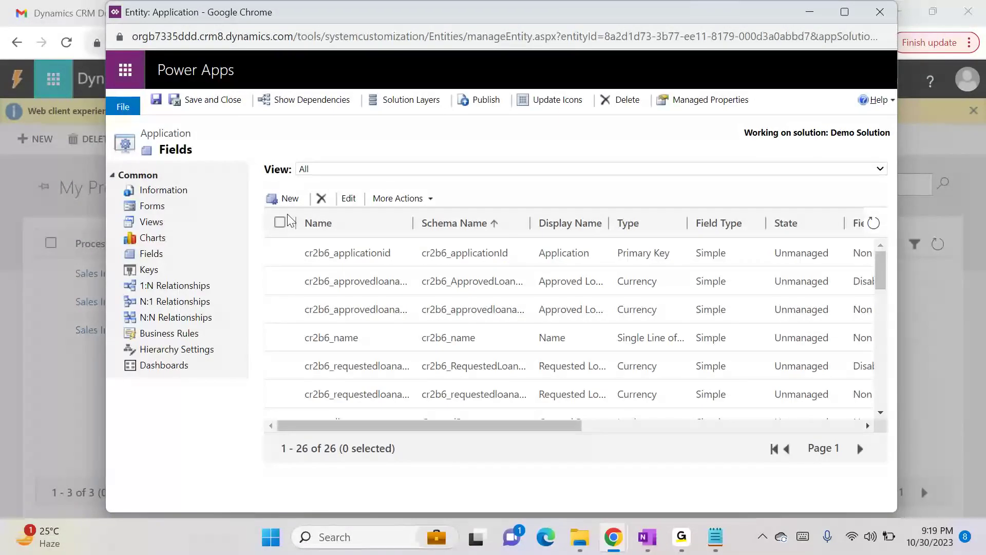
# - Create a Salary field with the Currency data type for the Application entity, then save and close it
pyautogui.click(284, 198)
pyautogui.click(382, 213)
pyautogui.write('Salary')
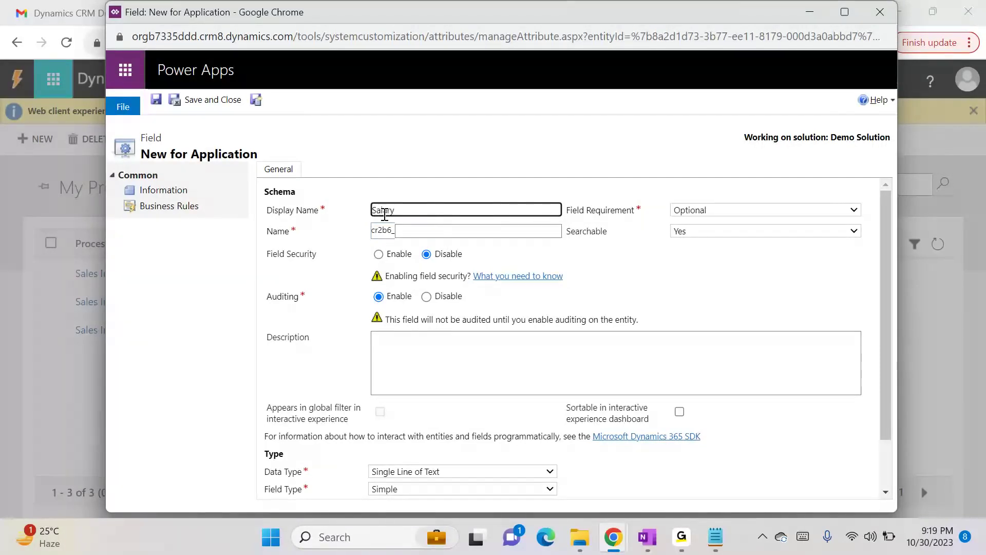
pyautogui.click(379, 473)
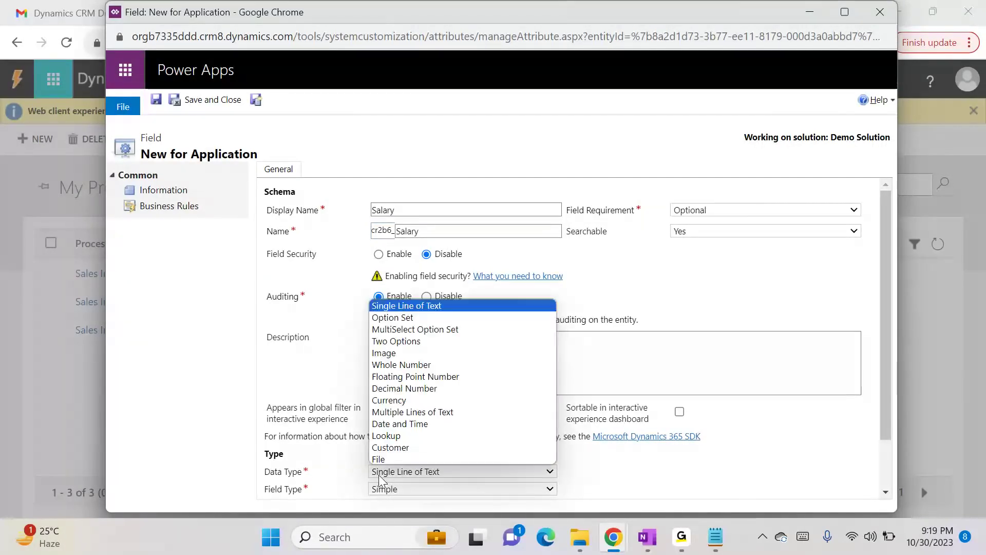
pyautogui.click(390, 400)
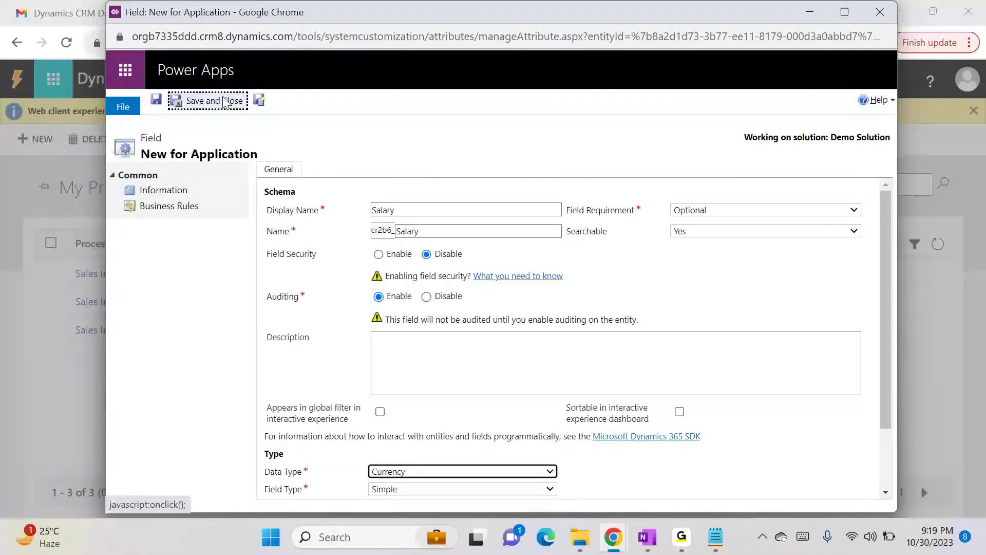
pyautogui.click(224, 101)
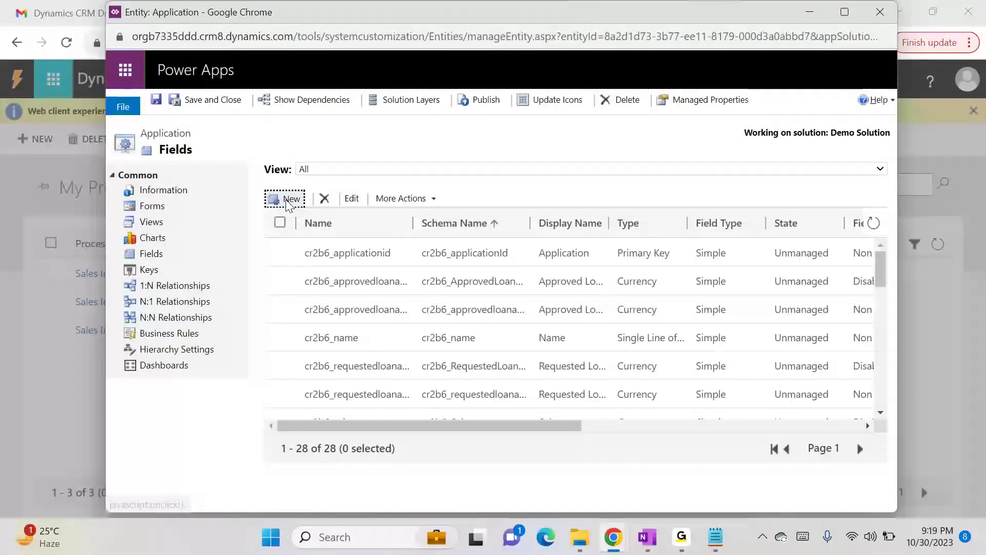
# - Start a new Application field named Employment Type and set its data type to Option Set
pyautogui.click(288, 201)
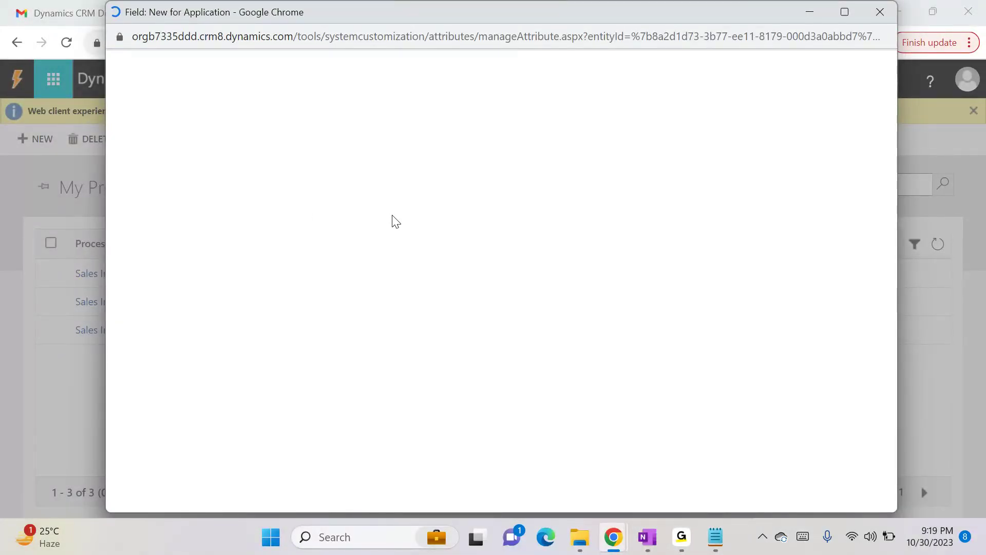
pyautogui.write('Employment Tuype')
pyautogui.scroll(-2, 378, 407)
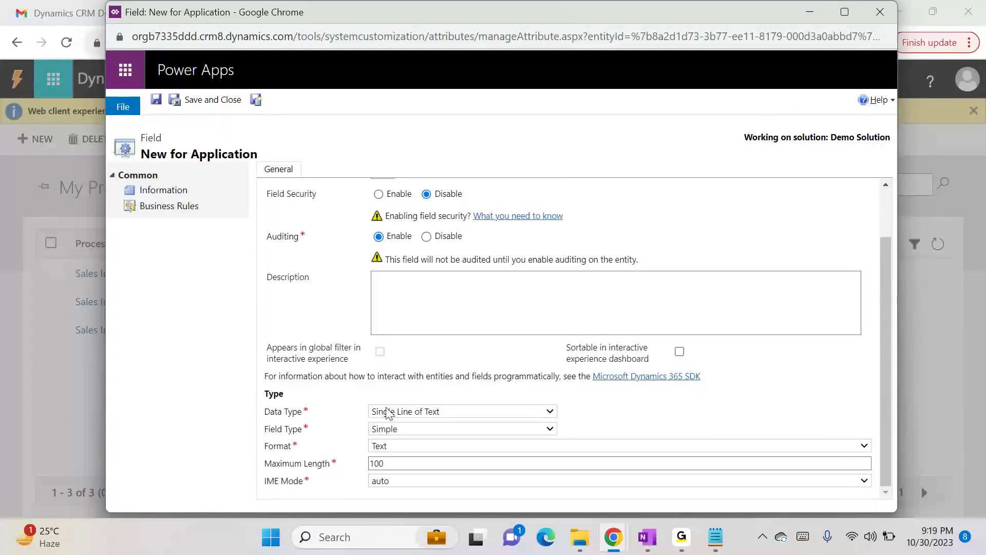
pyautogui.click(388, 413)
pyautogui.click(422, 257)
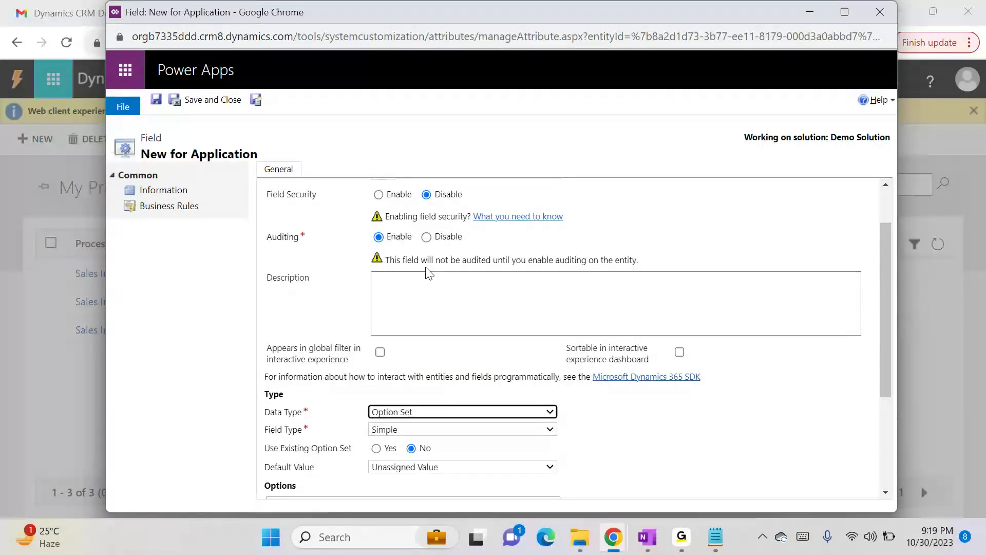
# - Add the options Salaried and Business to the Employment Type field's option set
pyautogui.scroll(-3, 429, 273)
pyautogui.click(276, 351)
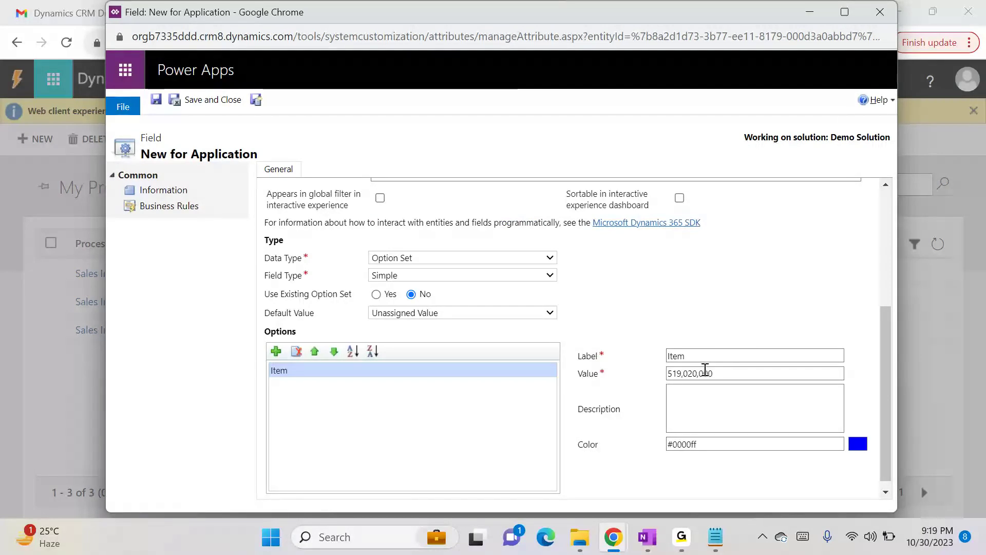
pyautogui.write('Sla')
pyautogui.press('BackSpace')
pyautogui.press('BackSpace')
pyautogui.write('alaried')
pyautogui.click(276, 351)
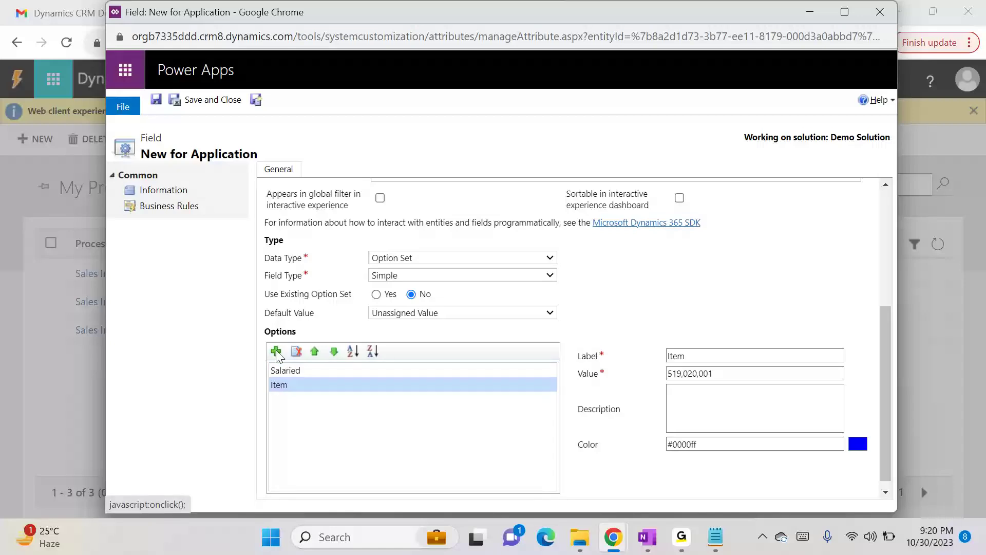
pyautogui.doubleClick(675, 356)
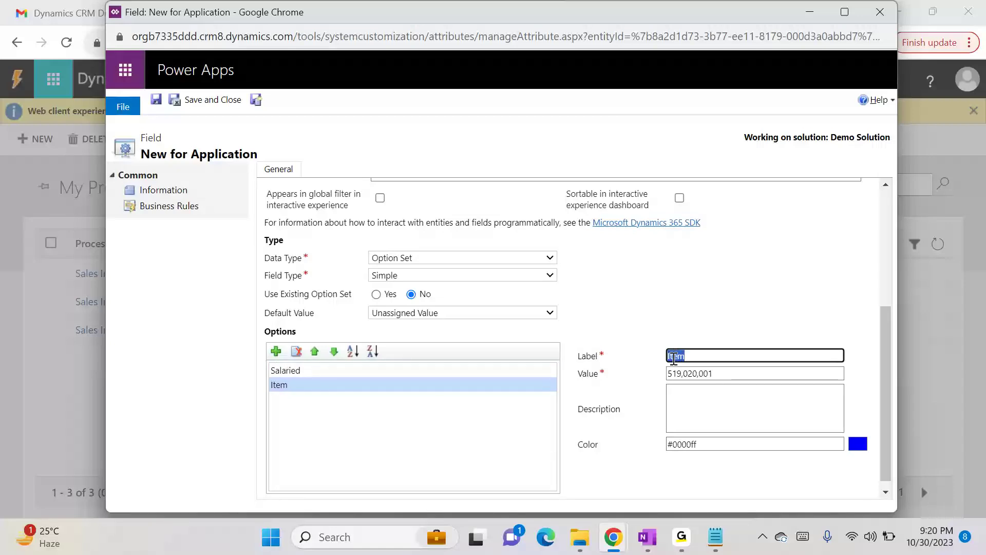
pyautogui.write('Business')
# - Add the options Freelance and Others to the Employment Type option set, then save and close the field
pyautogui.click(277, 353)
pyautogui.doubleClick(676, 354)
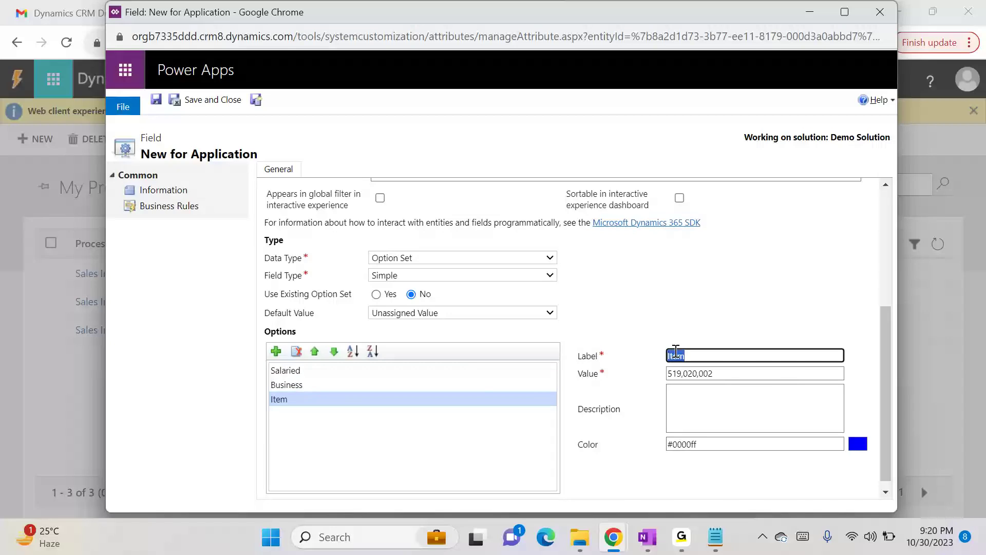
pyautogui.write('Freelance')
pyautogui.click(276, 351)
pyautogui.click(679, 356)
pyautogui.doubleClick(679, 355)
pyautogui.write('O')
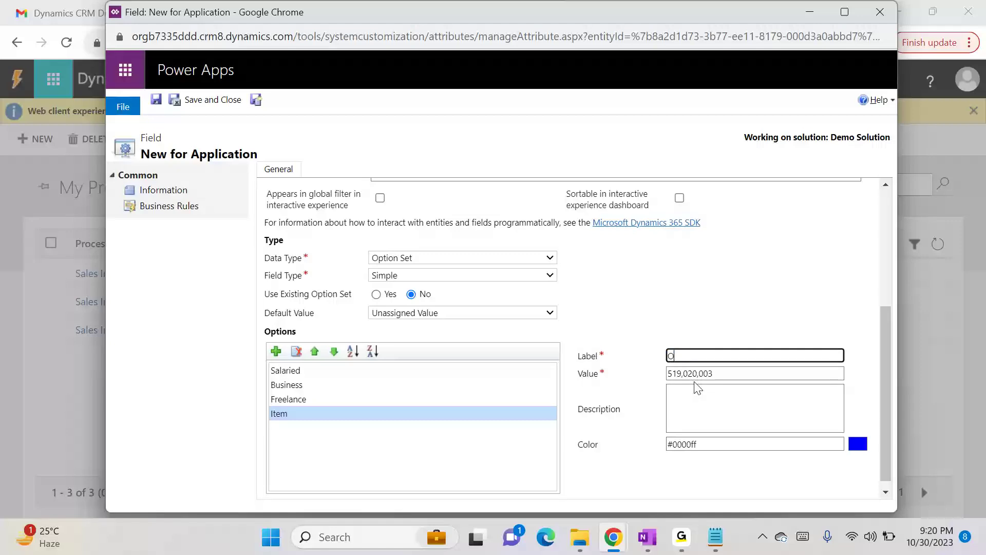
pyautogui.write('thers')
pyautogui.click(634, 271)
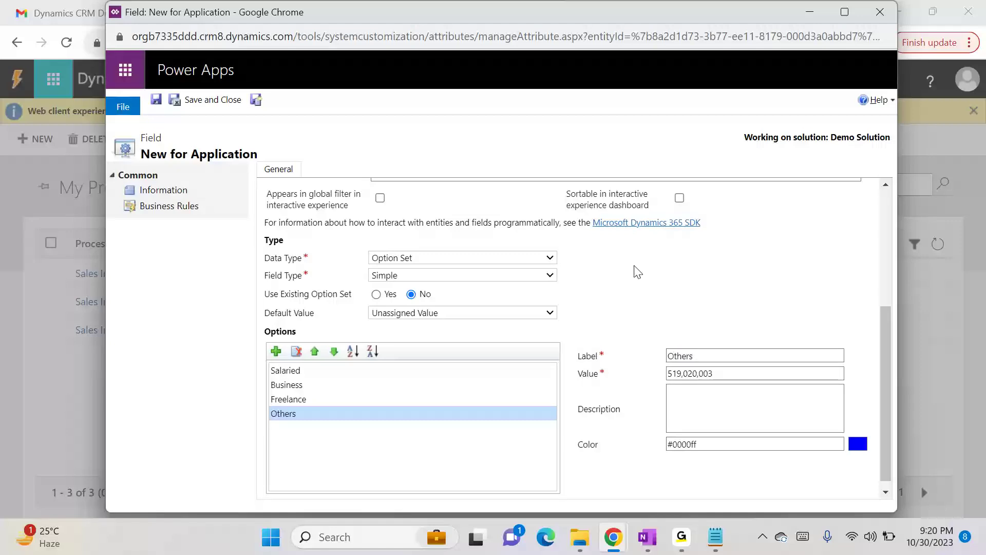
pyautogui.scroll(2, 609, 297)
pyautogui.scroll(3, 609, 298)
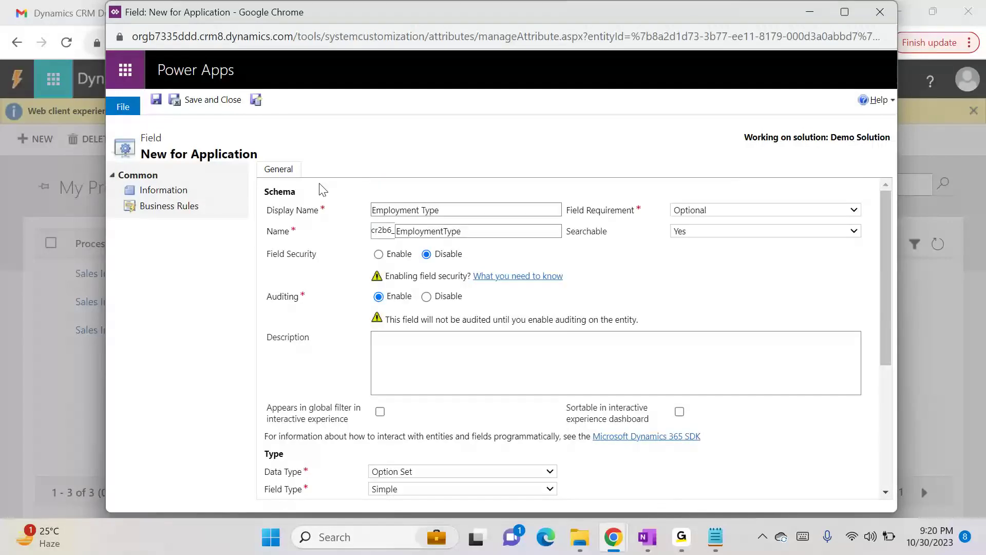
pyautogui.click(220, 100)
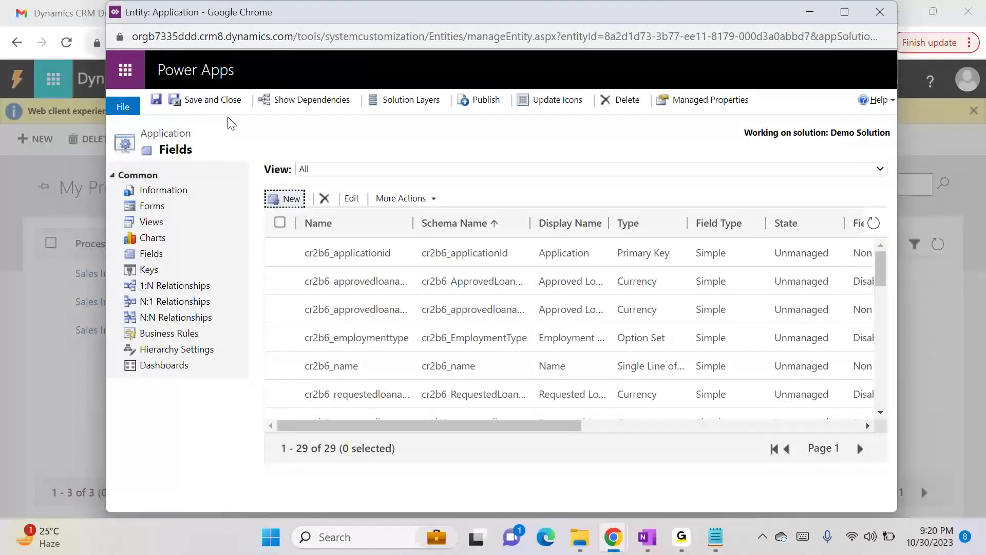
# - Create an Application field named Any Outstanding Loan with the Two Options data type, then save and close it
pyautogui.click(289, 198)
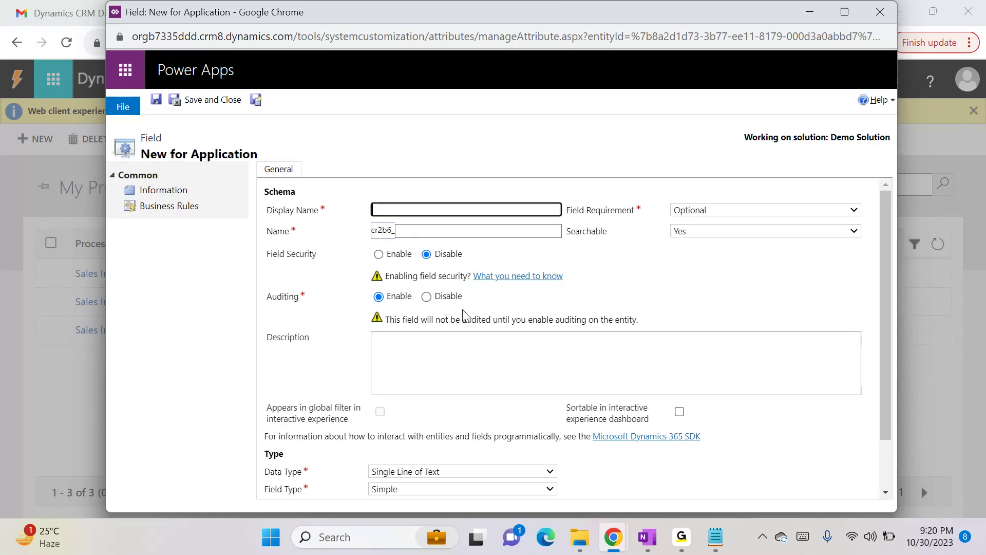
pyautogui.write('E')
pyautogui.press('BackSpace')
pyautogui.write('A')
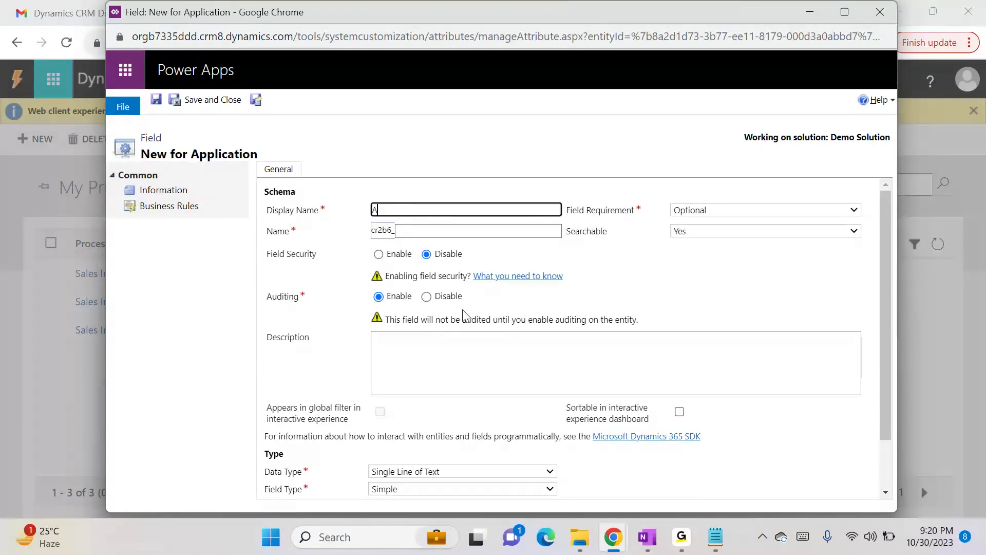
pyautogui.write('ny Ou')
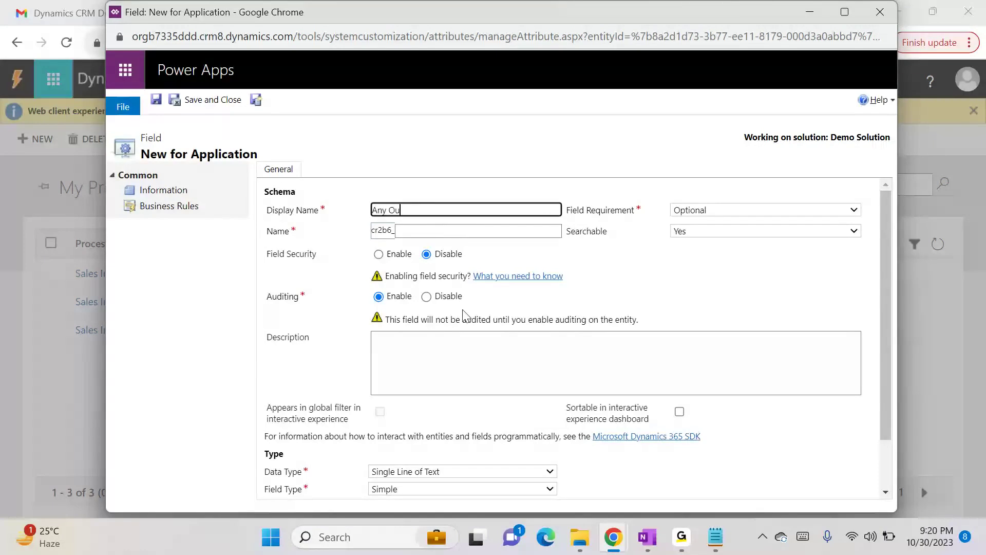
pyautogui.write('tstanding Loan')
pyautogui.click(561, 125)
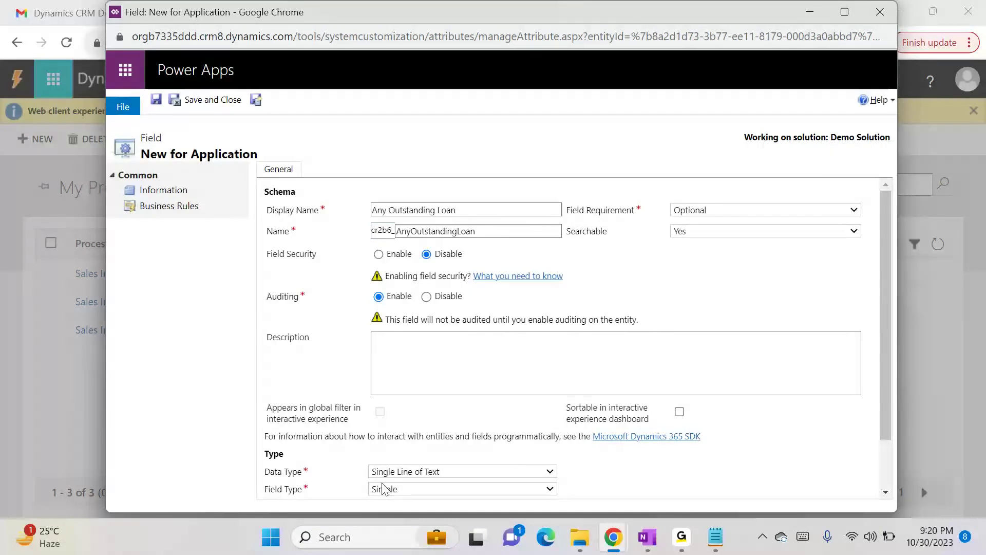
pyautogui.click(393, 473)
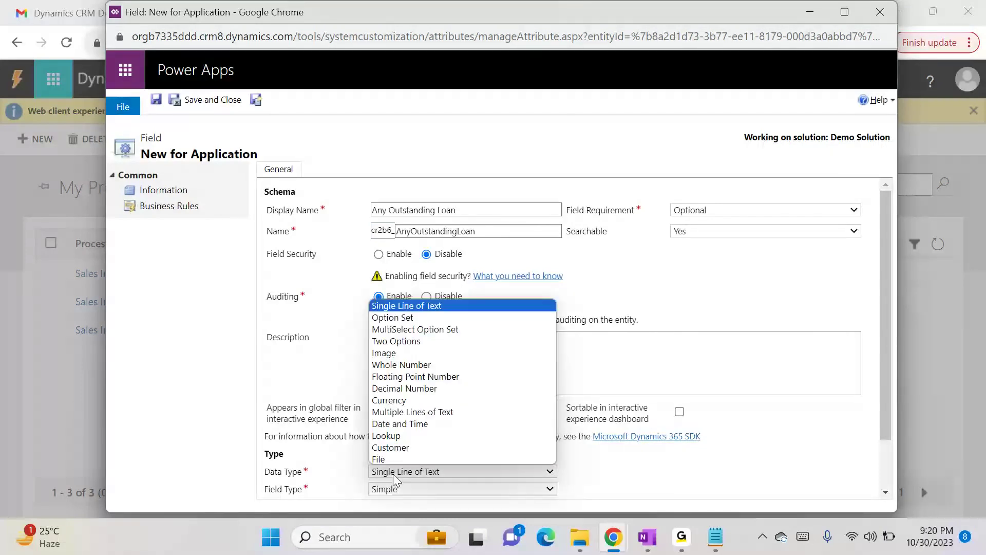
pyautogui.click(403, 342)
pyautogui.click(222, 103)
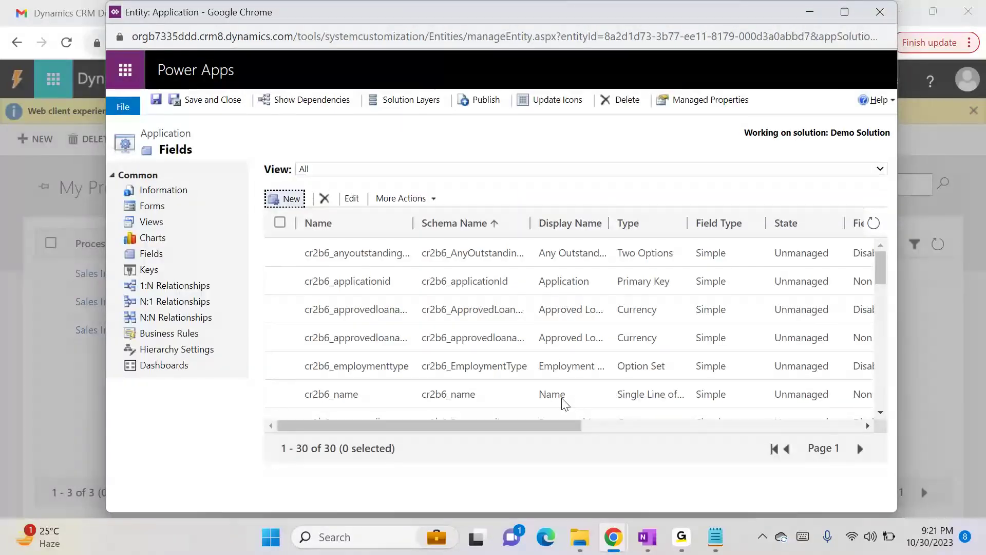
# - Start a new Application field named Loan Type and set its data type to Option Set
pyautogui.click(271, 199)
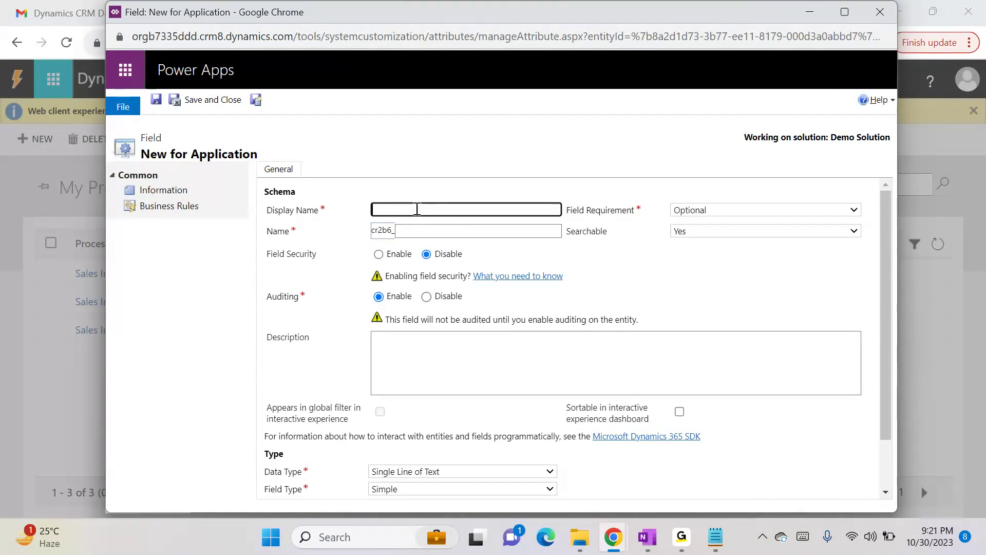
pyautogui.click(417, 208)
pyautogui.write('Loa')
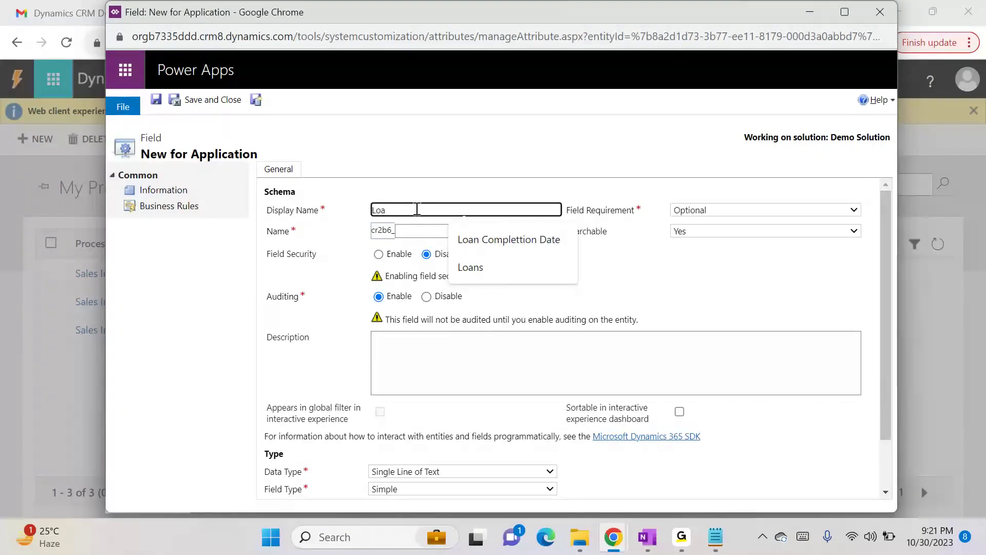
pyautogui.write('n Type')
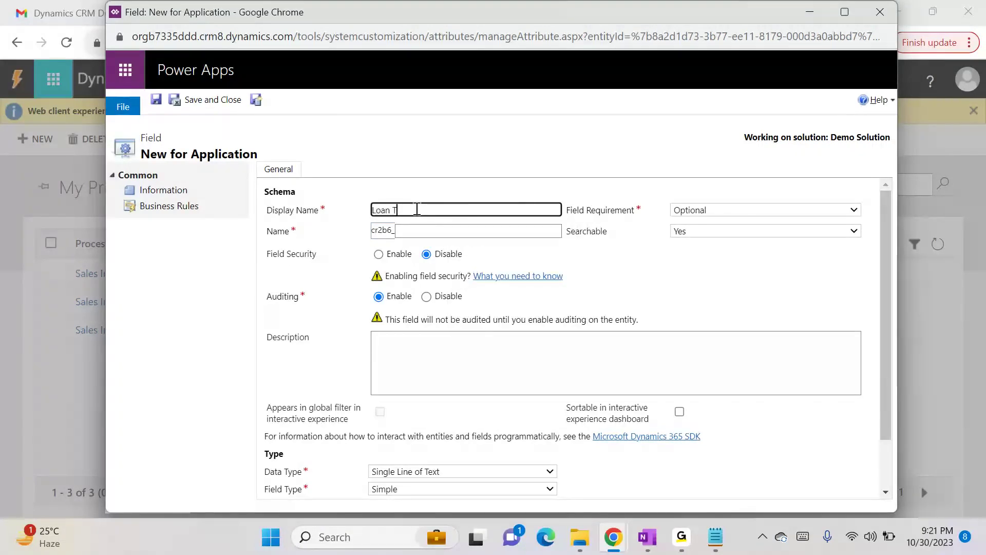
pyautogui.click(431, 471)
pyautogui.click(393, 317)
# - Add the options Personal Loan and Home Loan to the Loan Type field's option set
pyautogui.scroll(-5, 526, 383)
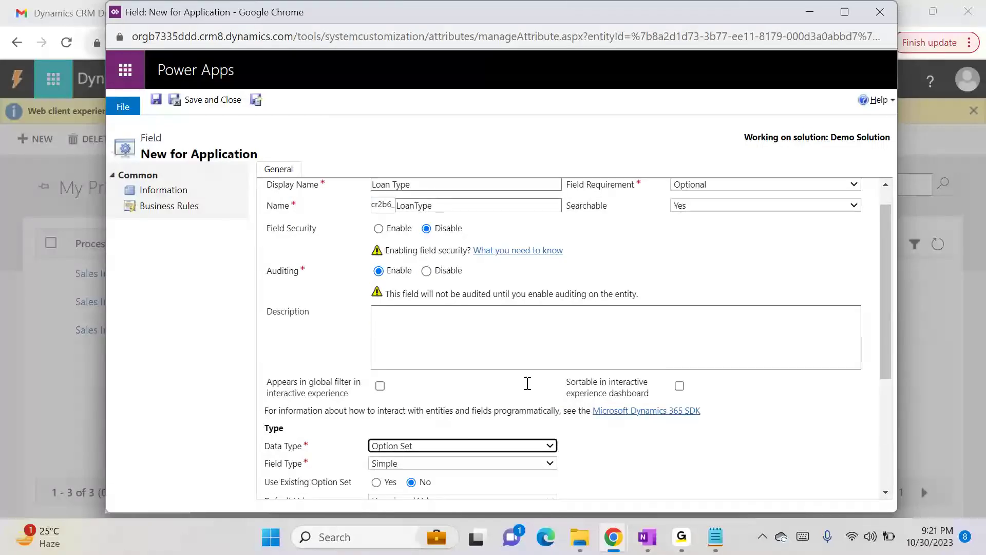
pyautogui.click(275, 342)
pyautogui.doubleClick(679, 346)
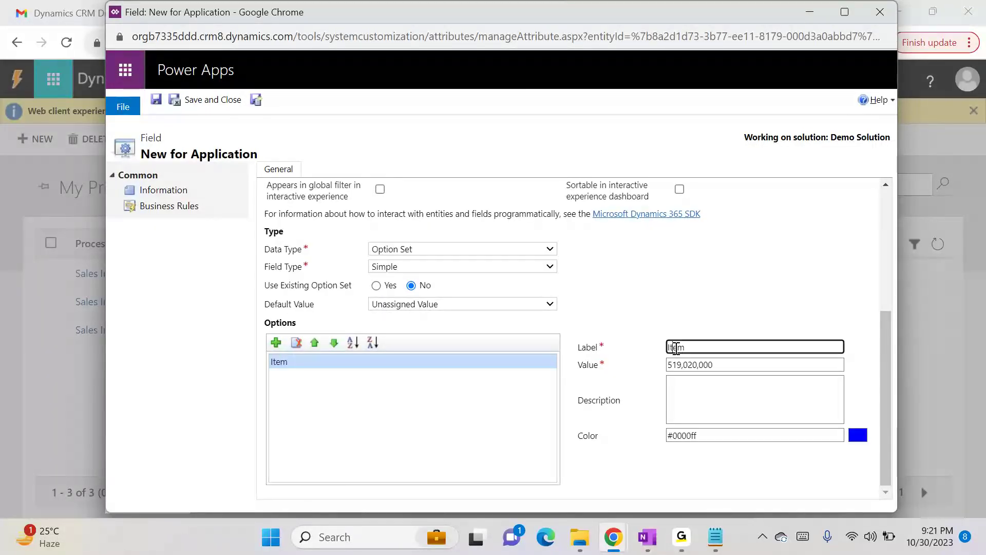
pyautogui.write('F')
pyautogui.write('ersonal ')
pyautogui.write('Loan')
pyautogui.click(276, 342)
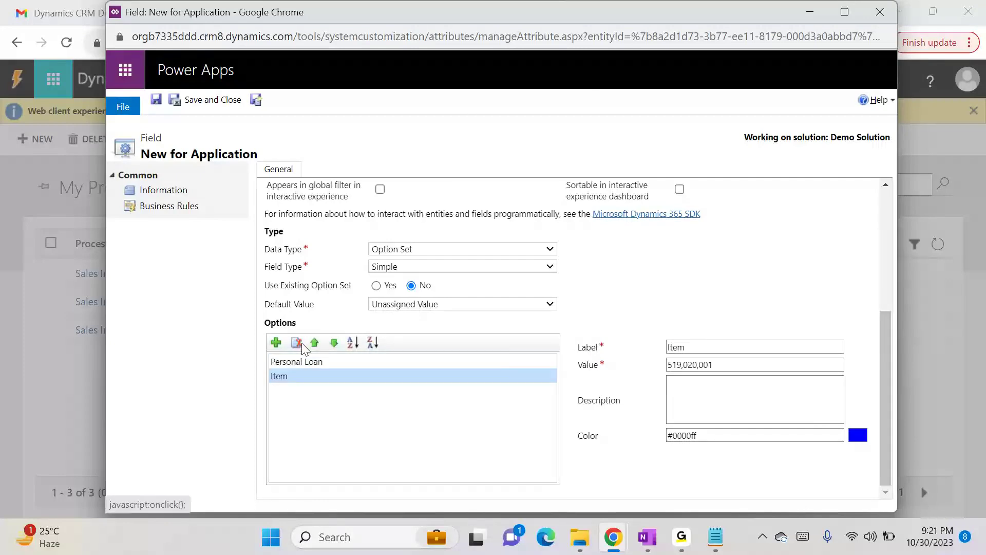
pyautogui.doubleClick(678, 346)
pyautogui.write('Home Loan')
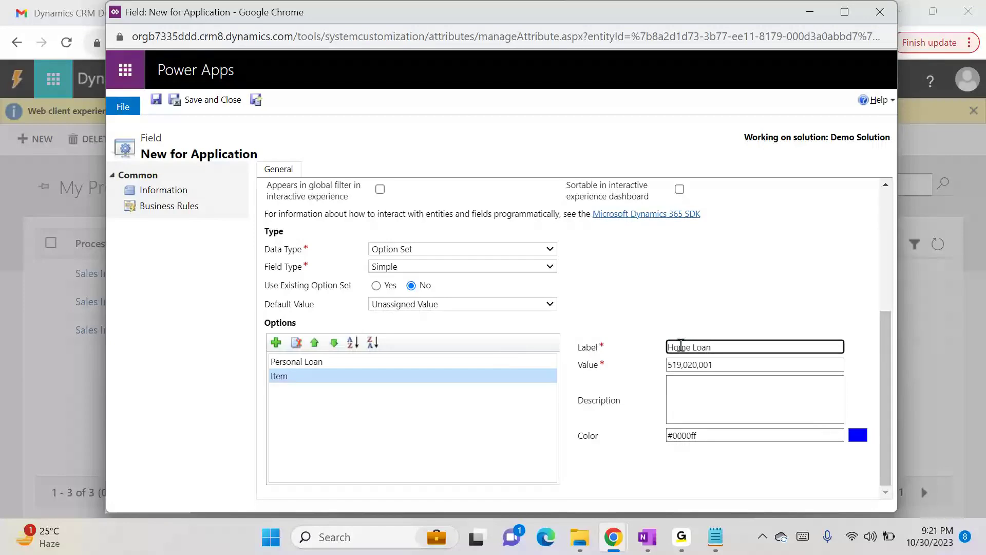
# - Add the options Car Loan and Gold Loan to the Loan Type option set, then save and close the field
pyautogui.click(276, 342)
pyautogui.doubleClick(675, 347)
pyautogui.write('Car')
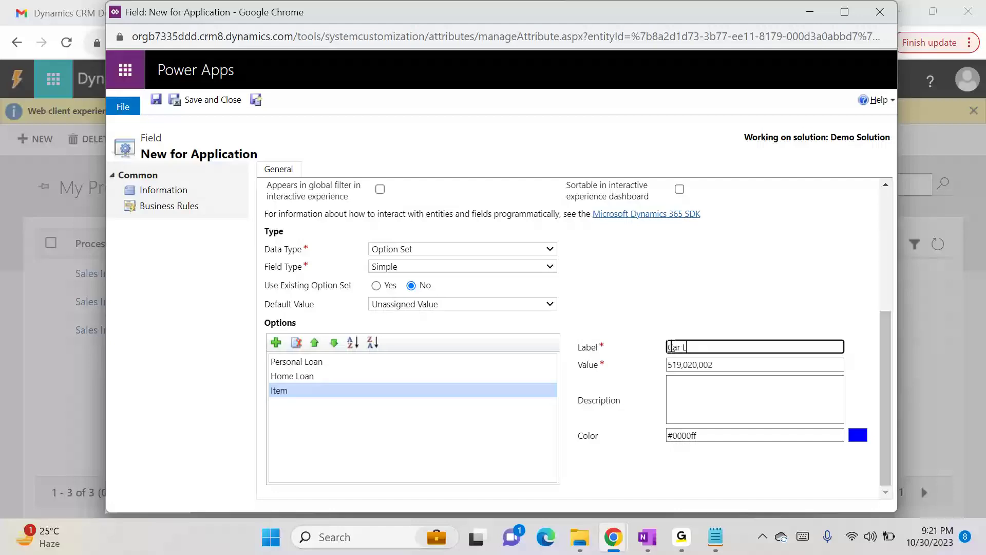
pyautogui.click(276, 342)
pyautogui.doubleClick(681, 345)
pyautogui.write('Gold')
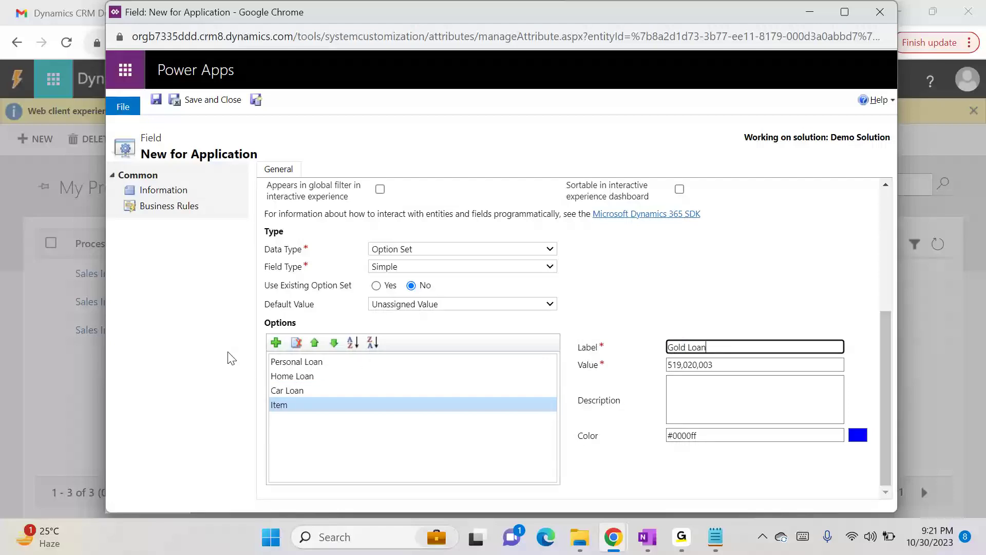
pyautogui.click(683, 296)
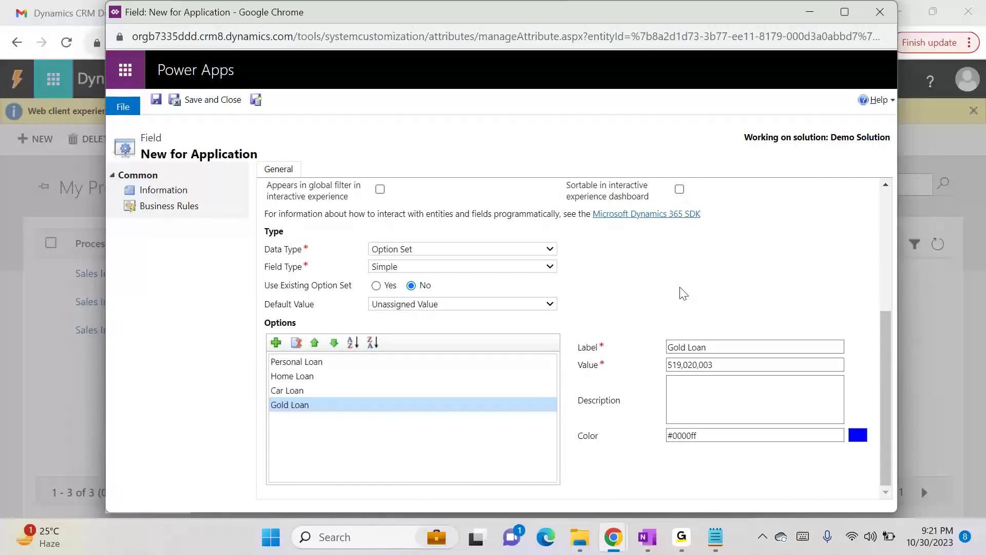
pyautogui.click(191, 102)
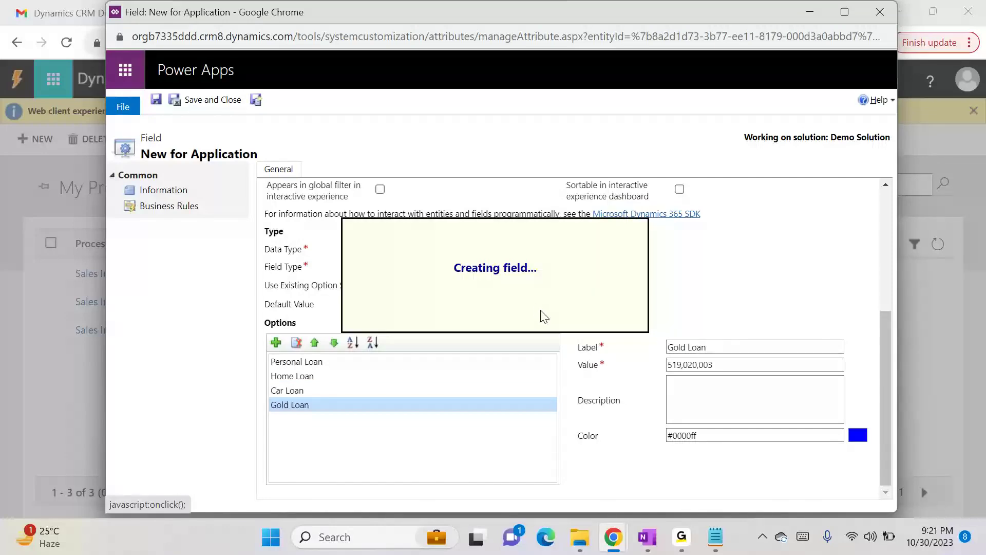
# - Start a new Application field named Collected Pyaslips and set its data type to Two Options
pyautogui.click(289, 201)
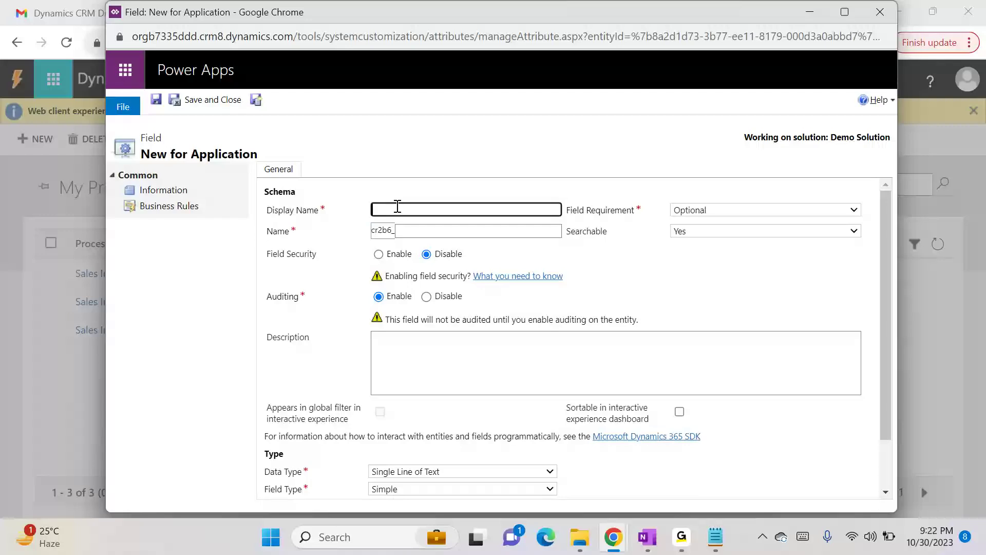
pyautogui.write('Collected P')
pyautogui.click(451, 176)
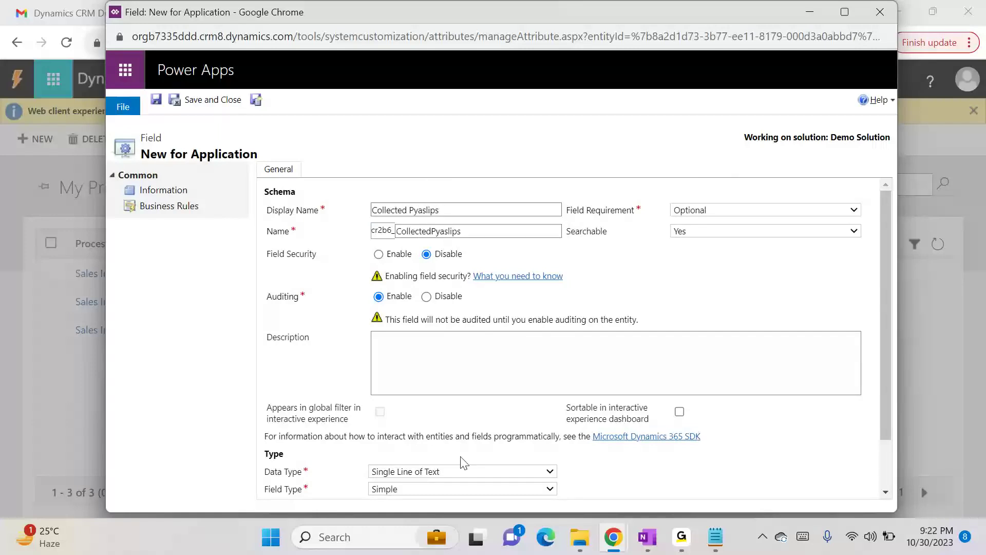
pyautogui.click(411, 471)
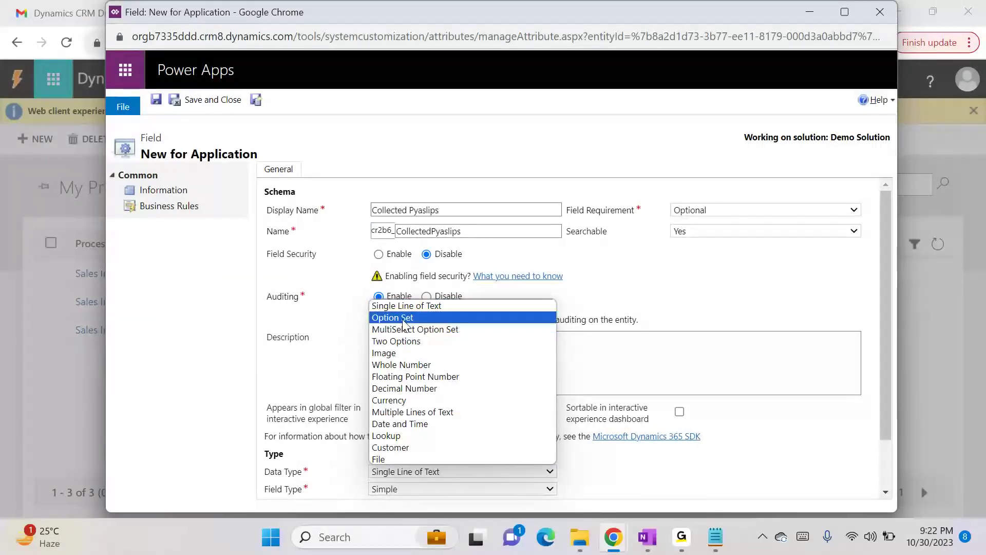
pyautogui.click(395, 342)
pyautogui.scroll(-2, 478, 440)
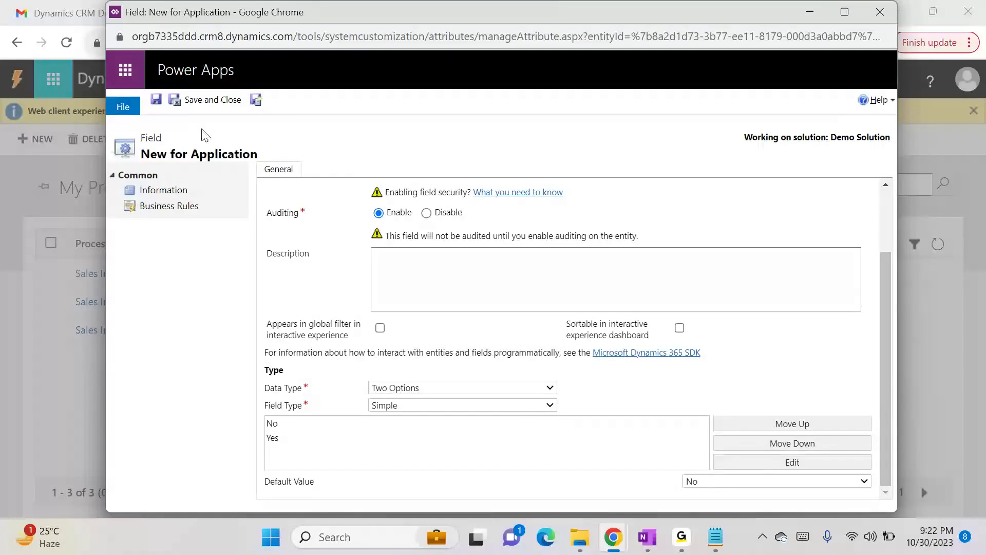
# - Check the Collected Pyaslips field's requirement, default value and field type choices, then save and close the field
pyautogui.scroll(2, 559, 220)
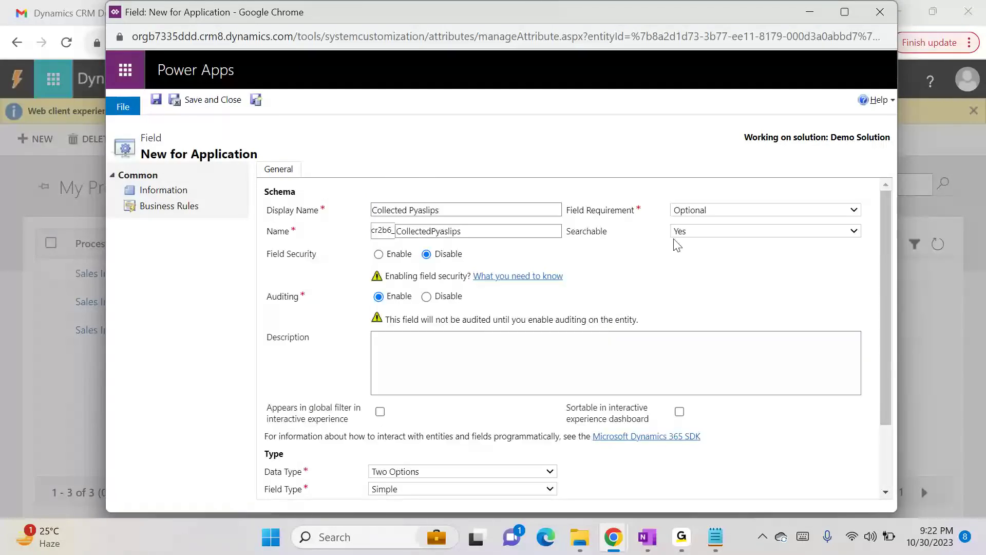
pyautogui.click(712, 215)
pyautogui.click(701, 243)
pyautogui.scroll(-2, 564, 466)
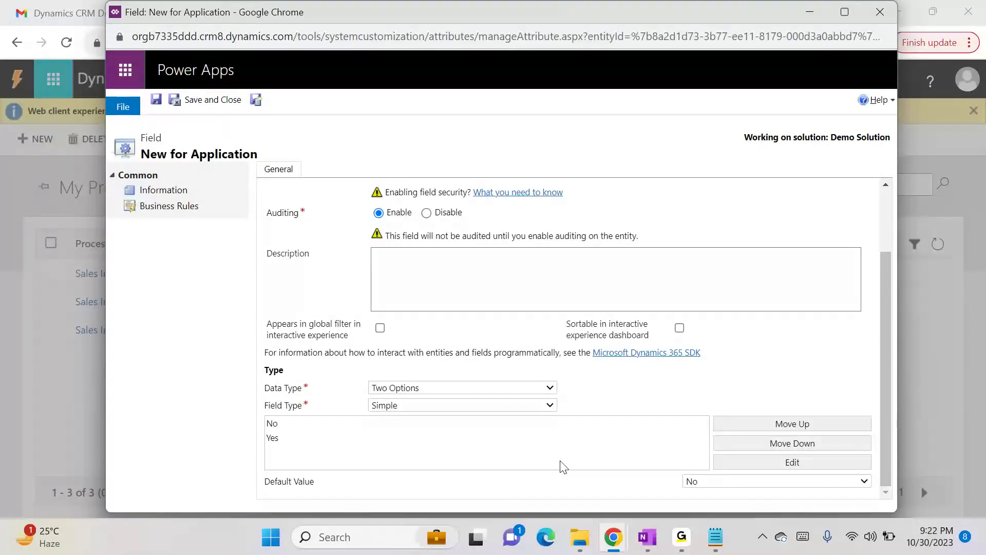
pyautogui.click(707, 478)
pyautogui.click(707, 478)
pyautogui.click(399, 404)
pyautogui.click(398, 404)
pyautogui.click(226, 100)
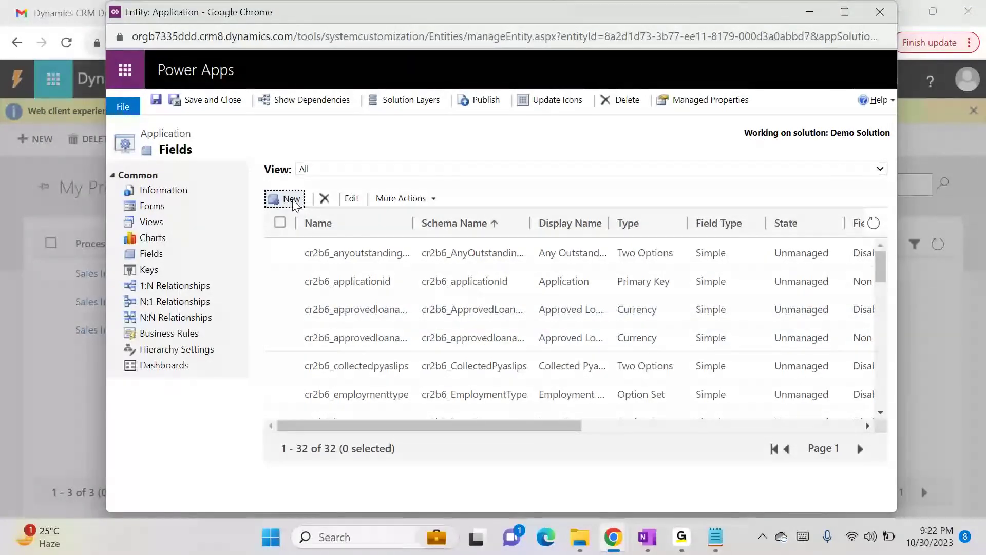
# - Create an Application field named Collected Bank Statements with the Two Options data type, then save and close it
pyautogui.click(291, 198)
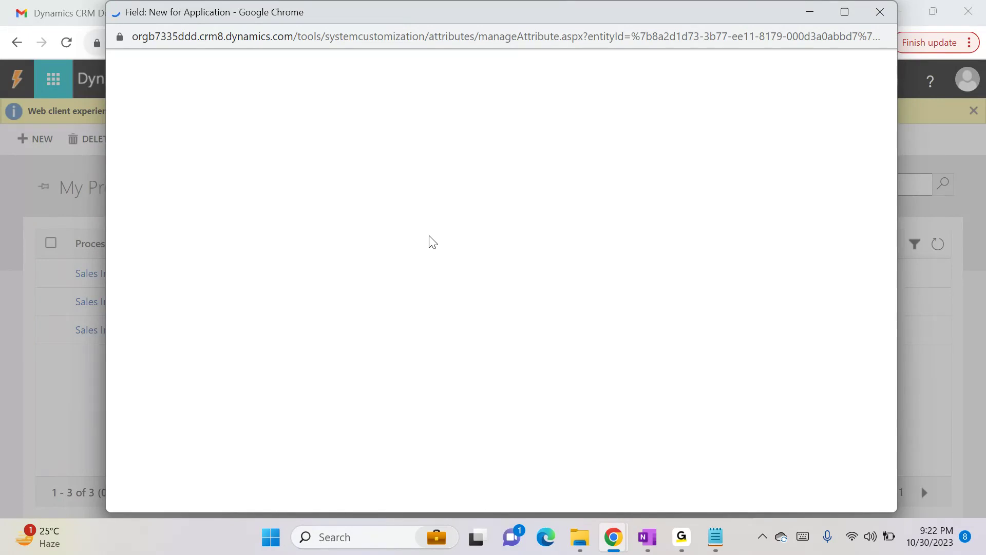
pyautogui.write('Collectee')
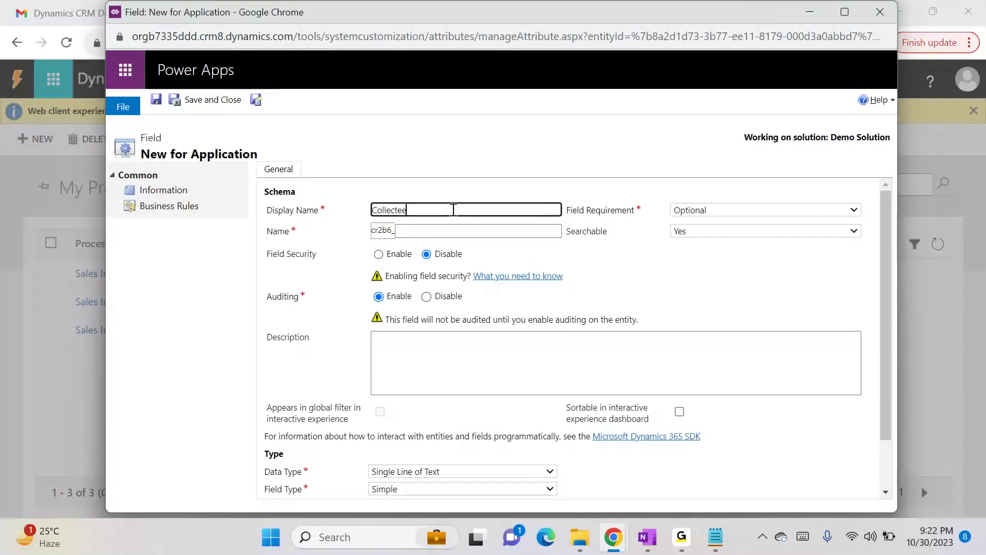
pyautogui.press('BackSpace')
pyautogui.write('d Bank Statements')
pyautogui.click(471, 183)
pyautogui.click(434, 469)
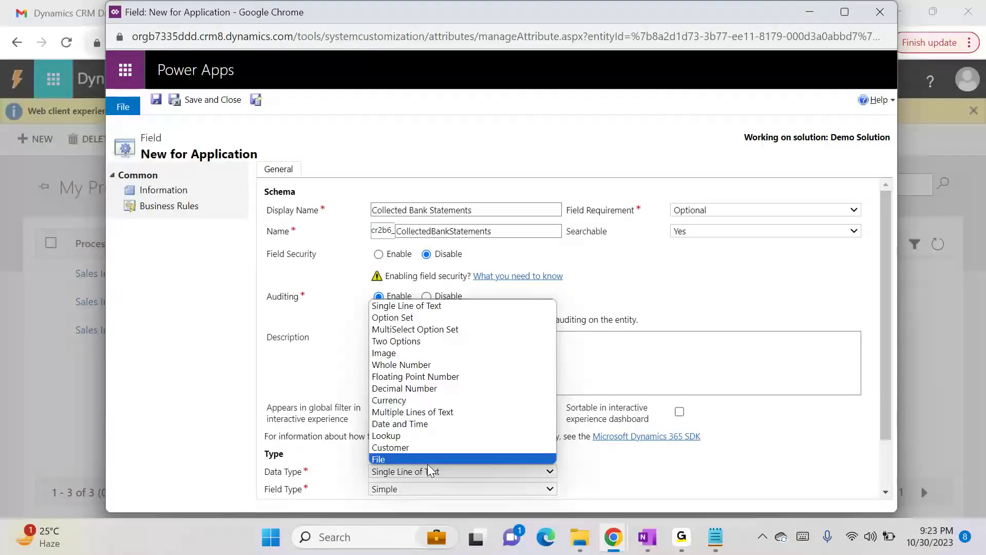
pyautogui.click(400, 341)
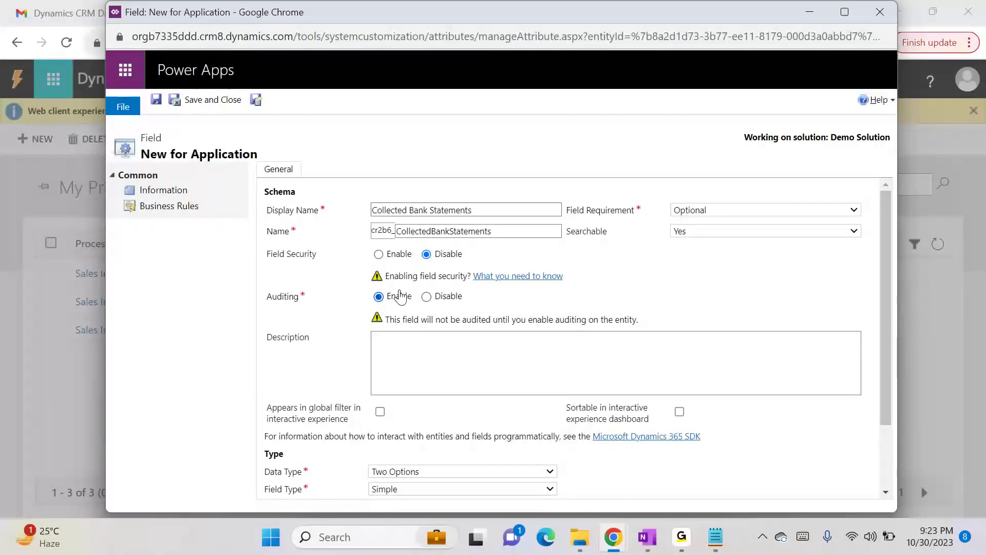
pyautogui.click(212, 102)
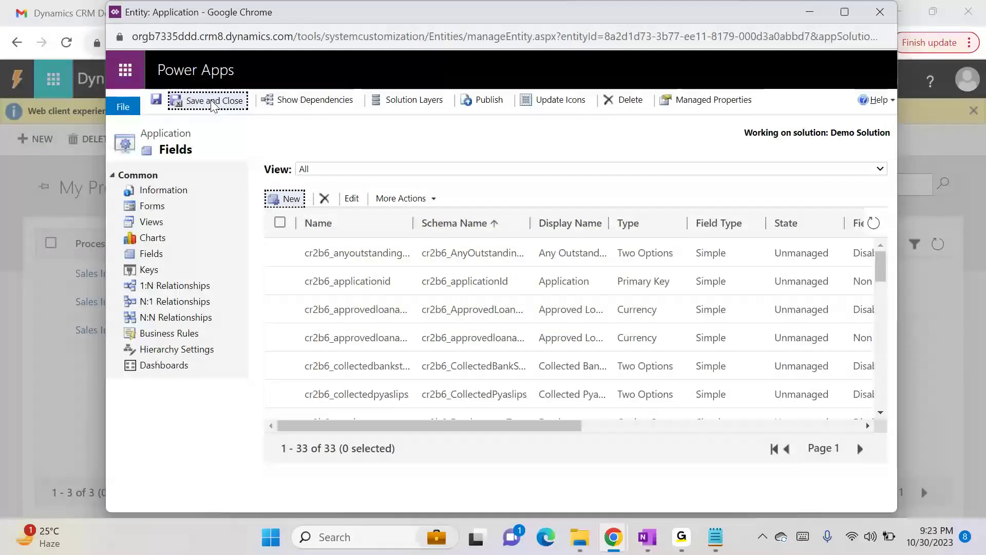
# - Create an Application field named Collected Form-16 with the Two Options data type, then save and close the field and the entity
pyautogui.click(286, 201)
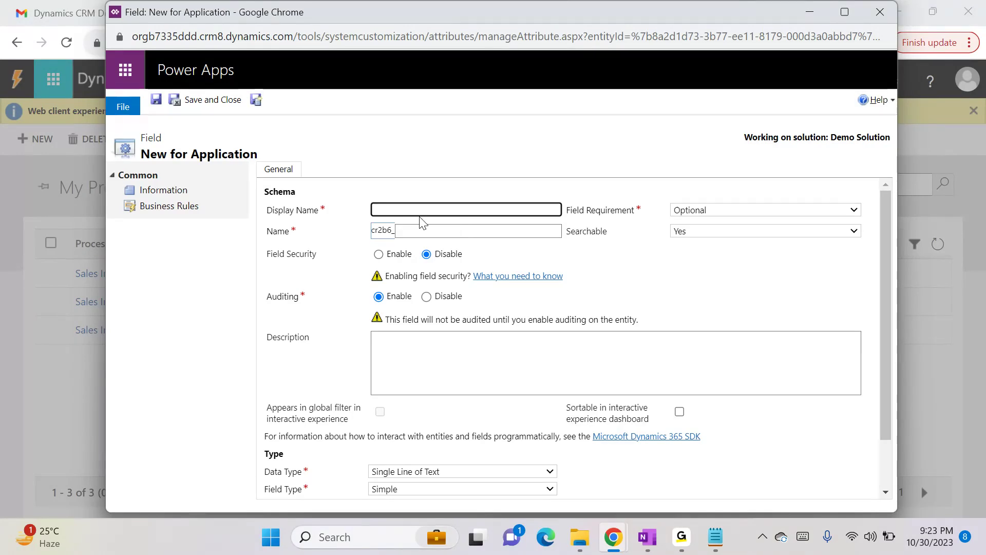
pyautogui.write('Colle')
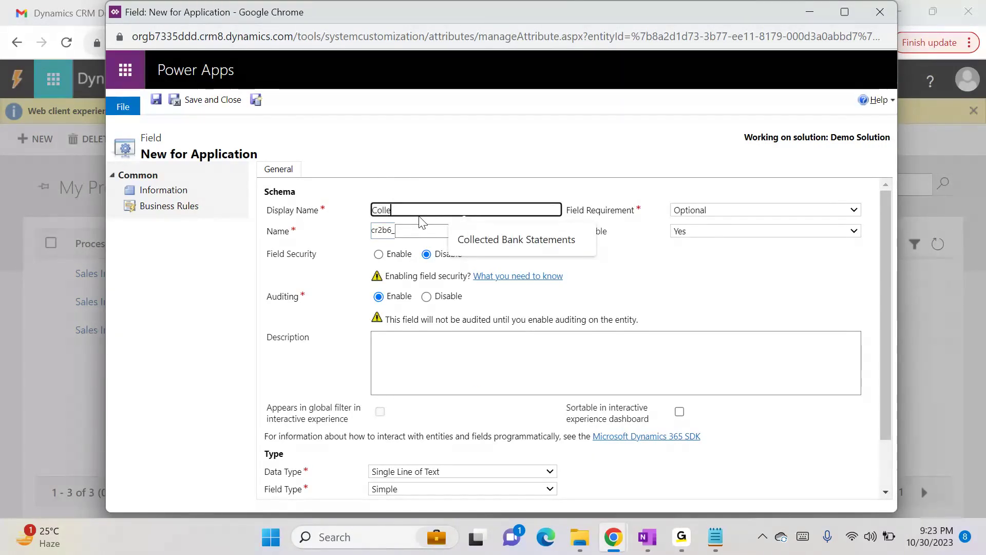
pyautogui.write('cted ')
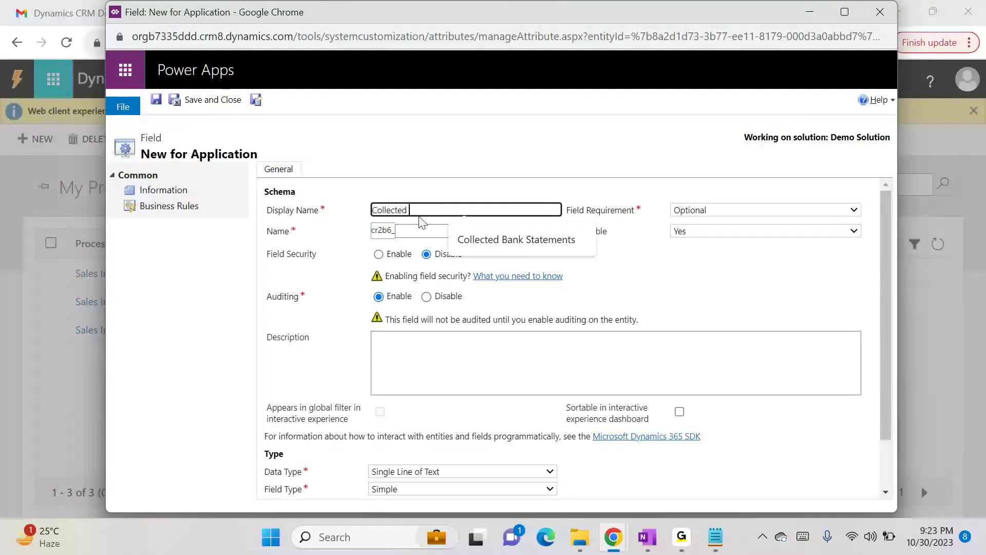
pyautogui.write('Form-16')
pyautogui.click(580, 152)
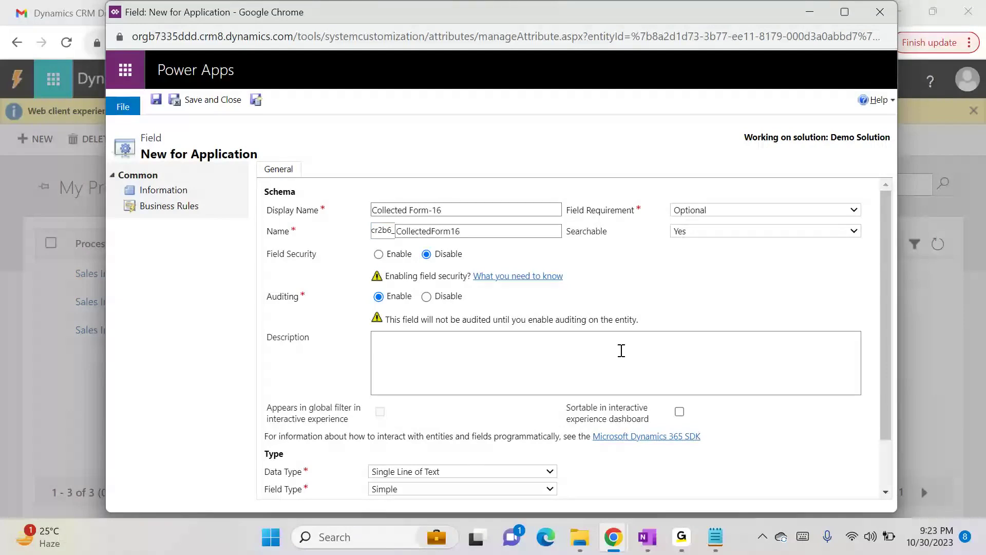
pyautogui.click(426, 472)
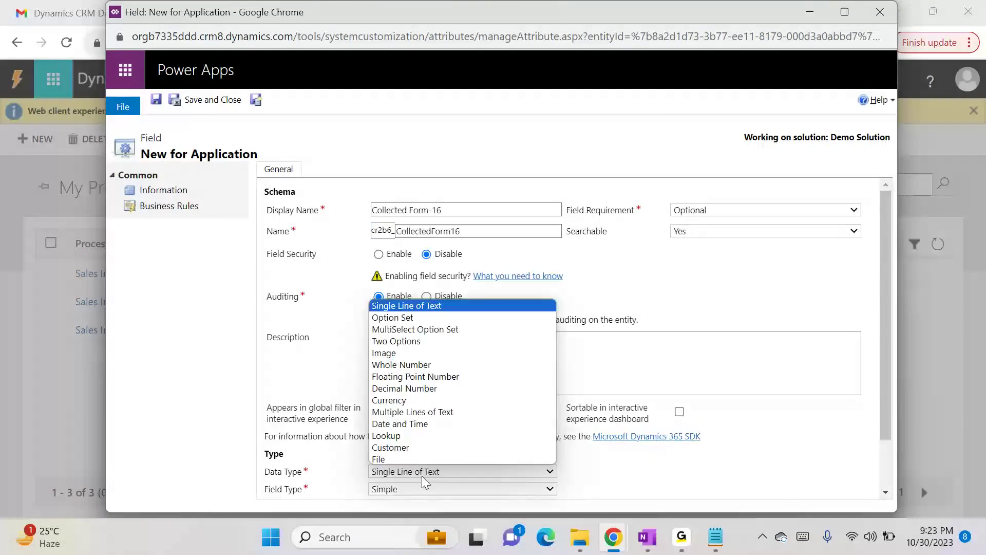
pyautogui.click(413, 342)
pyautogui.scroll(-2, 511, 456)
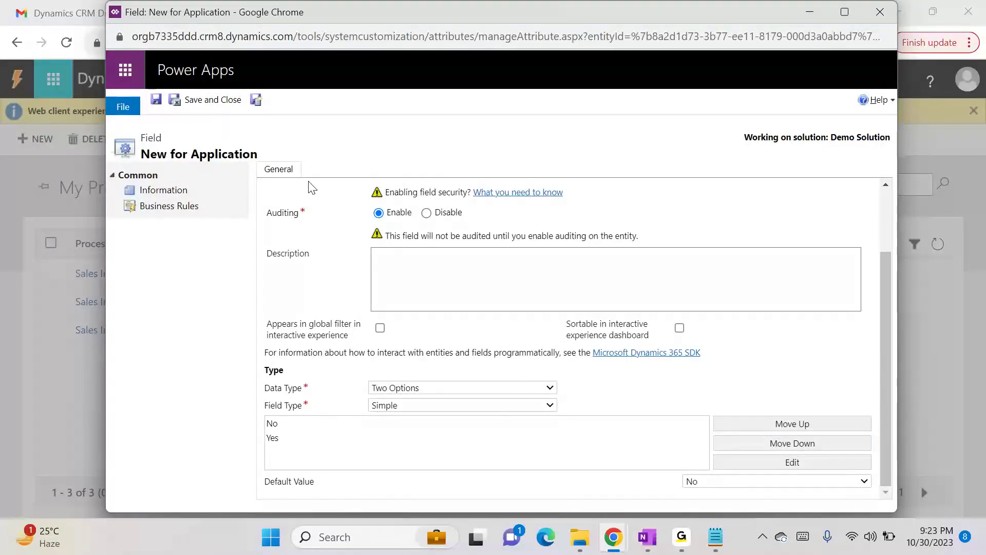
pyautogui.click(213, 101)
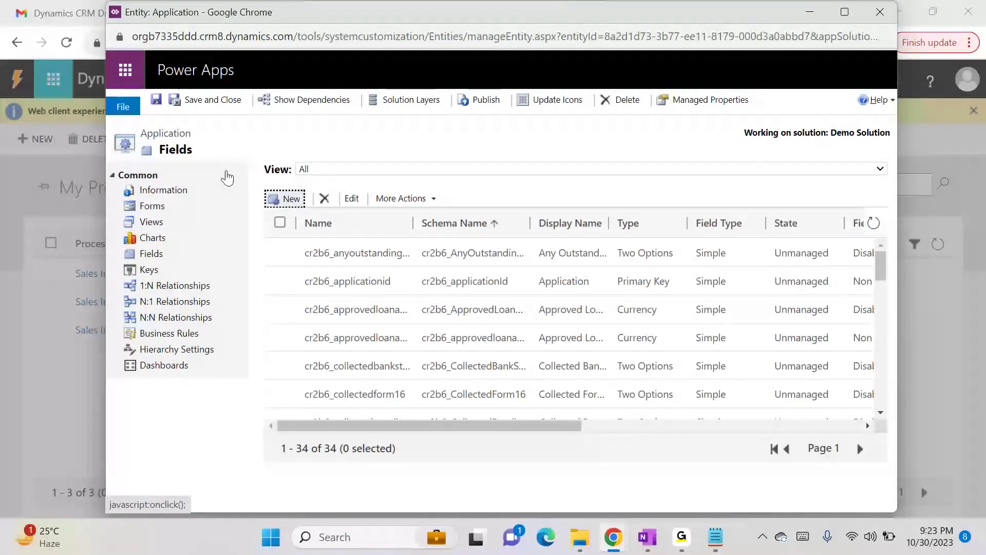
pyautogui.click(211, 100)
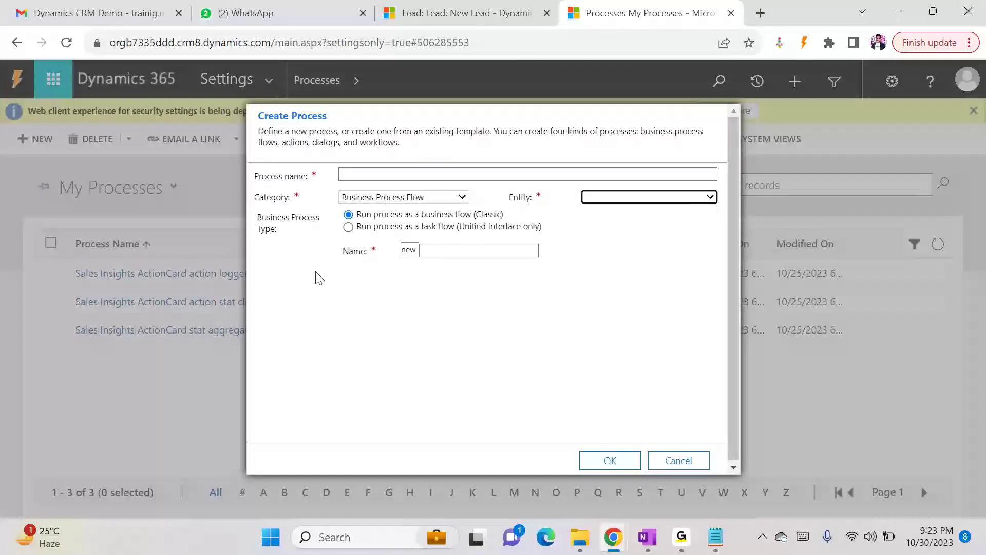
# - Cancel the open Create Process dialog and publish the Application entity from Demo Solution
pyautogui.click(682, 459)
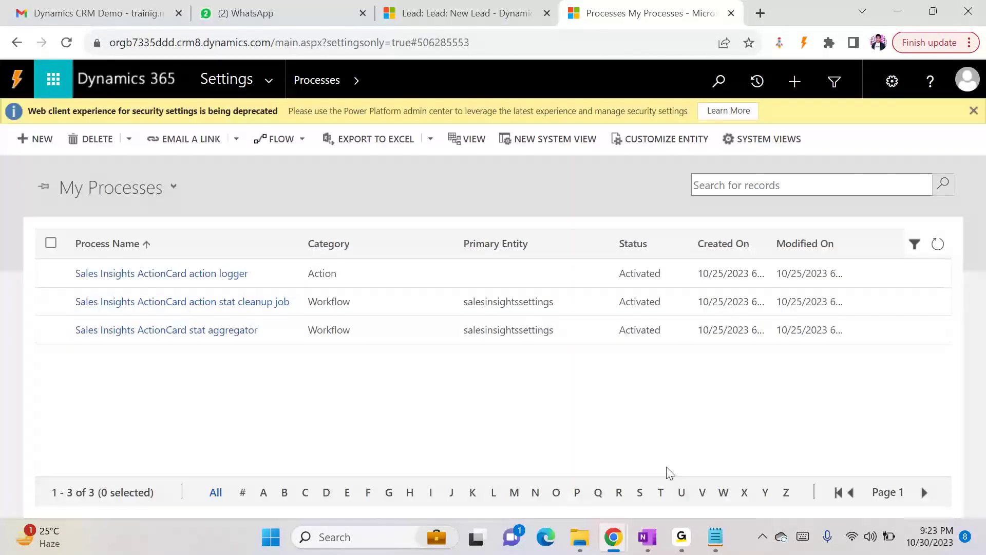
pyautogui.moveTo(614, 535)
pyautogui.click(695, 460)
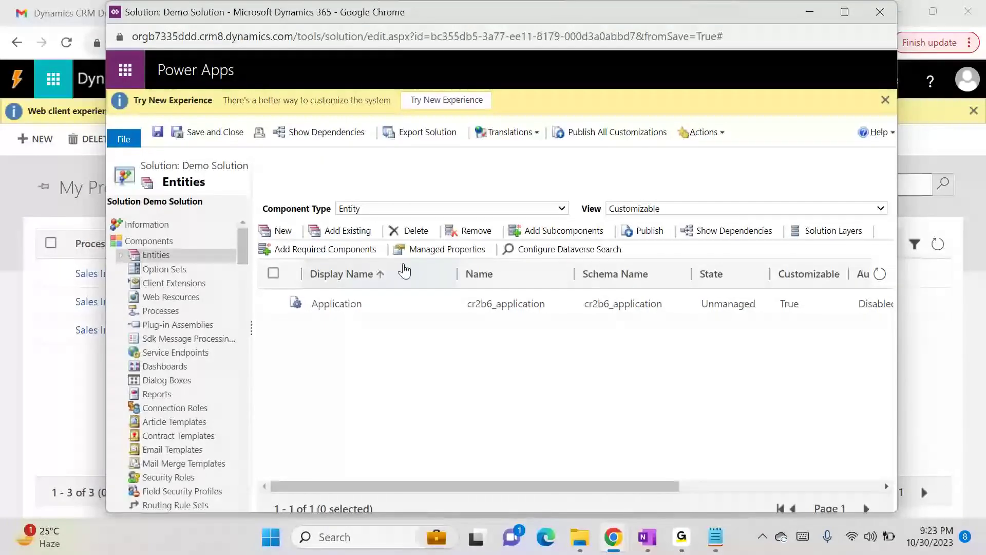
pyautogui.click(627, 231)
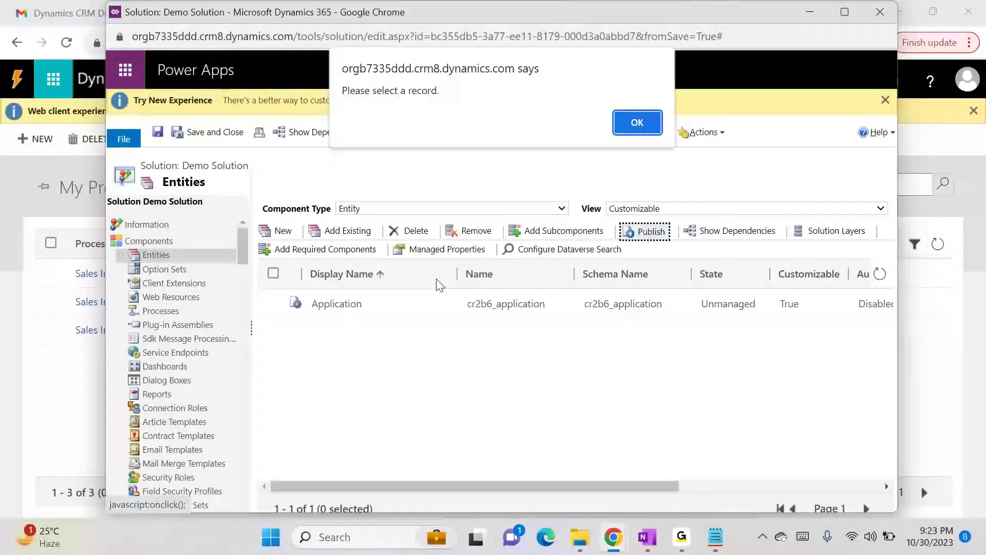
pyautogui.click(633, 123)
pyautogui.click(274, 303)
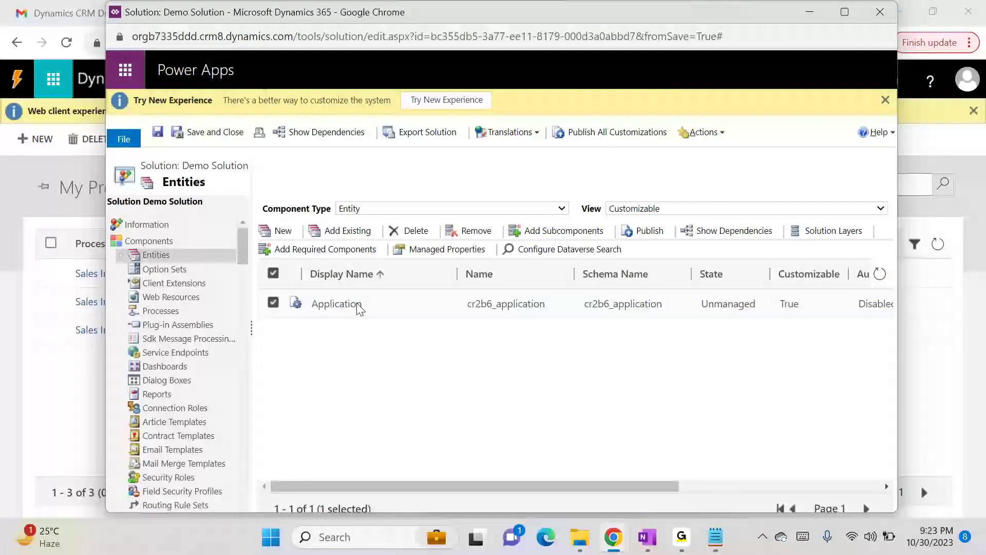
pyautogui.click(649, 234)
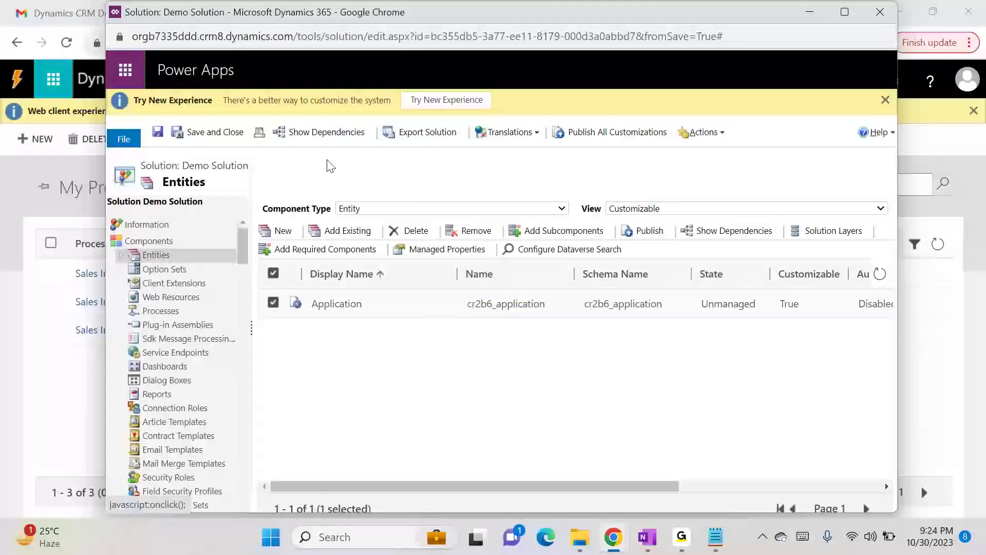
# - Switch to the Dynamics 365 — custom app and open a blank new Application record form from Applications
pyautogui.click(617, 542)
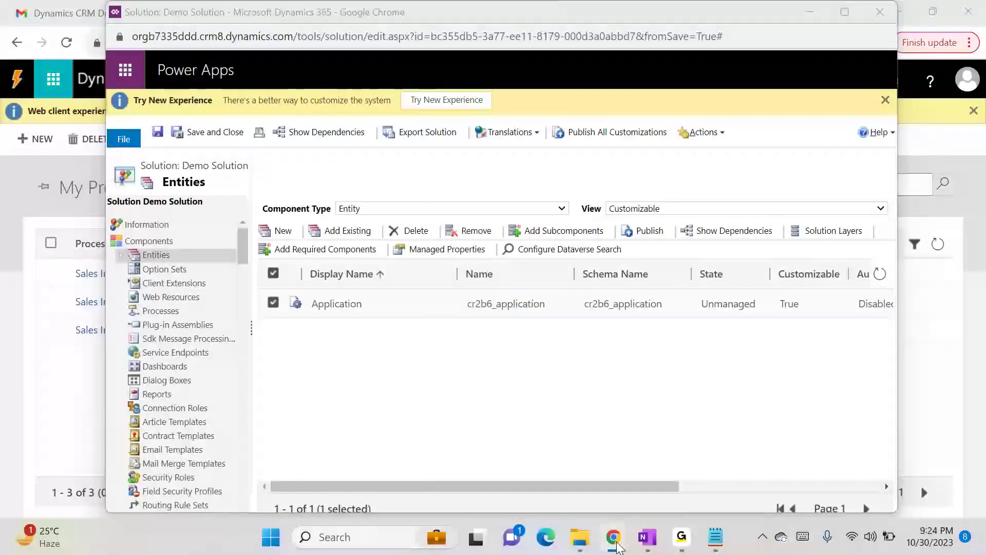
pyautogui.click(403, 21)
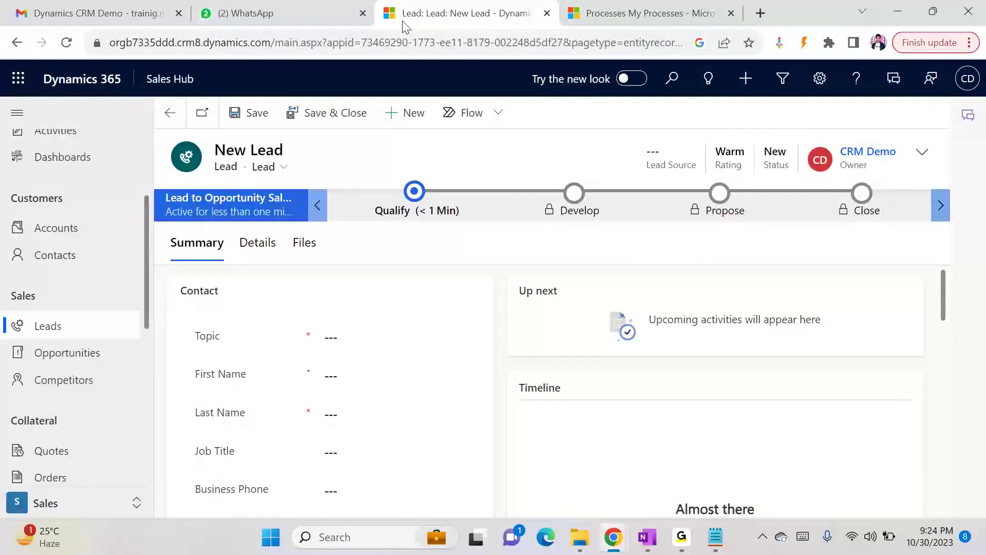
pyautogui.click(165, 82)
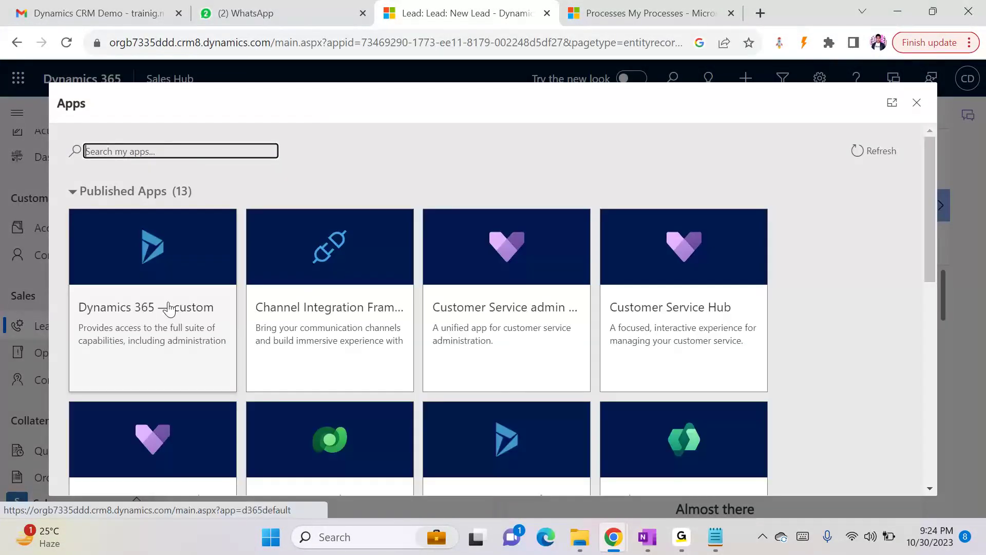
pyautogui.click(169, 308)
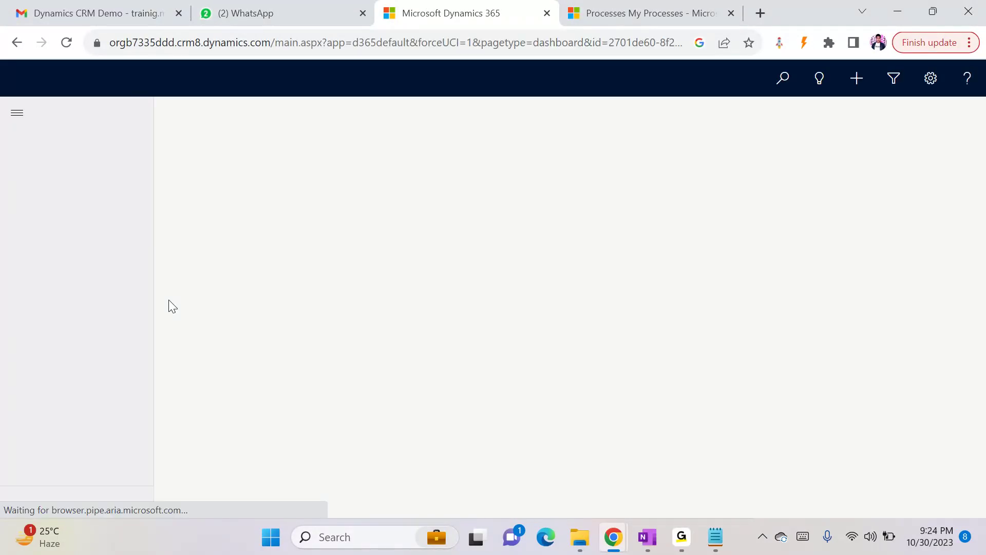
pyautogui.scroll(-10, 61, 447)
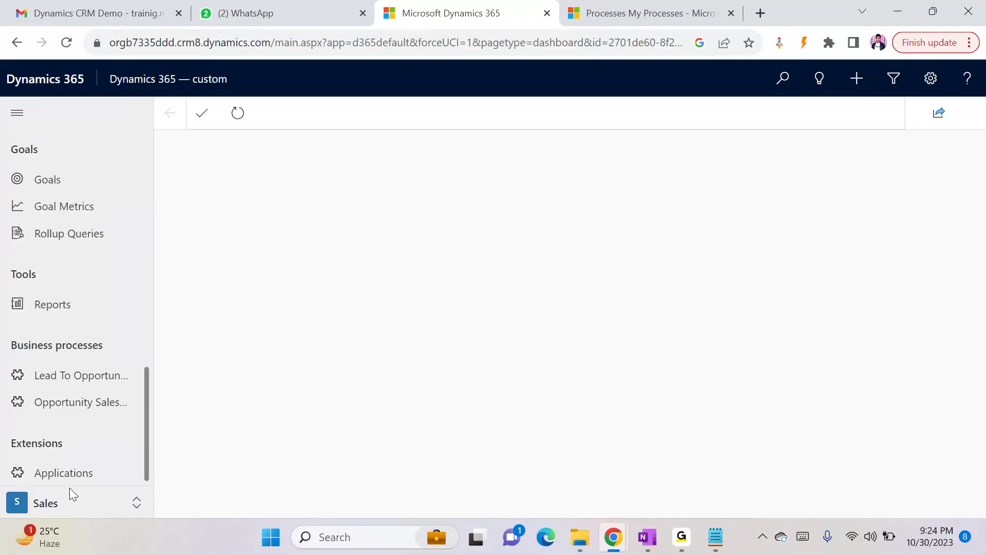
pyautogui.click(71, 474)
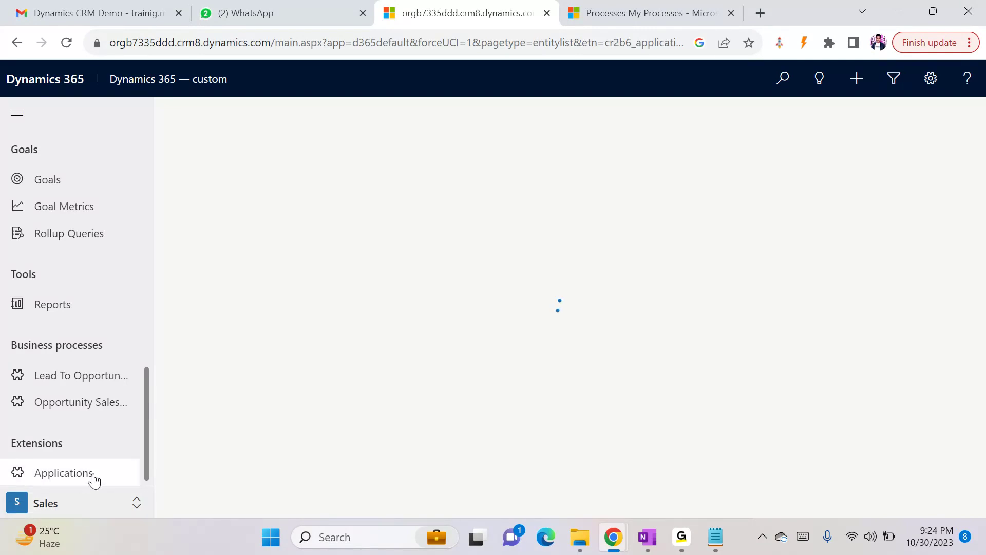
pyautogui.click(124, 475)
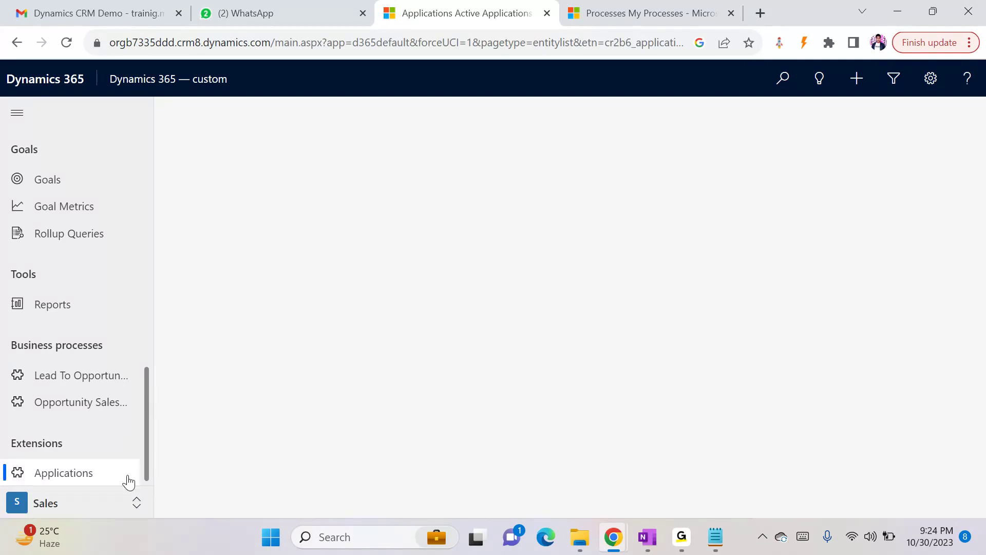
pyautogui.click(255, 112)
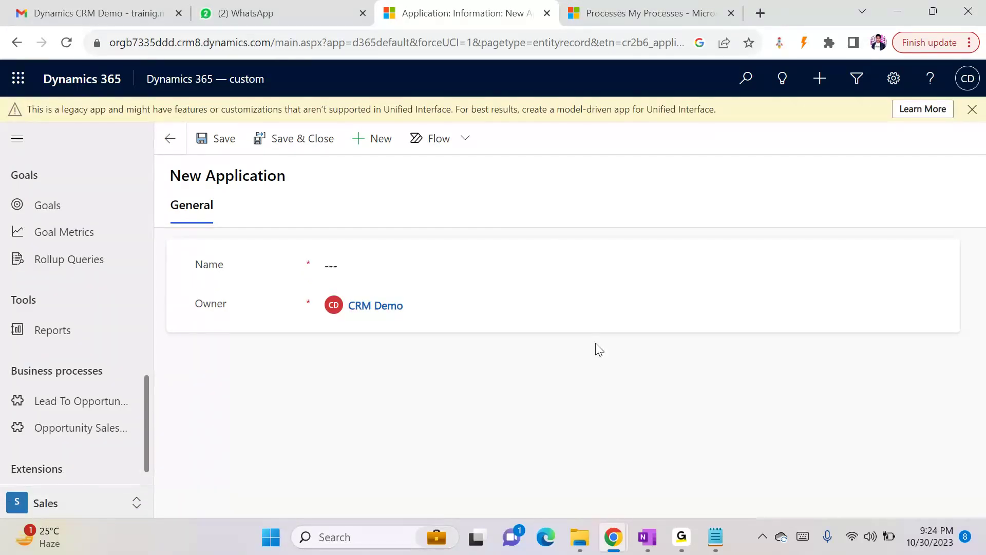
# - Start a new process in Demo Solution with the category Business Process Flow and the name Application Process
pyautogui.moveTo(613, 537)
pyautogui.click(673, 461)
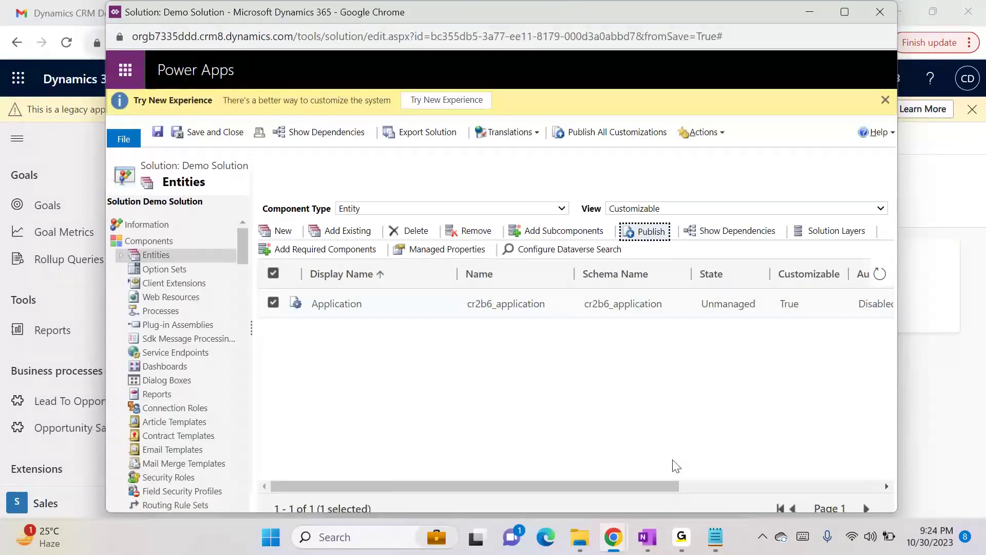
pyautogui.click(162, 311)
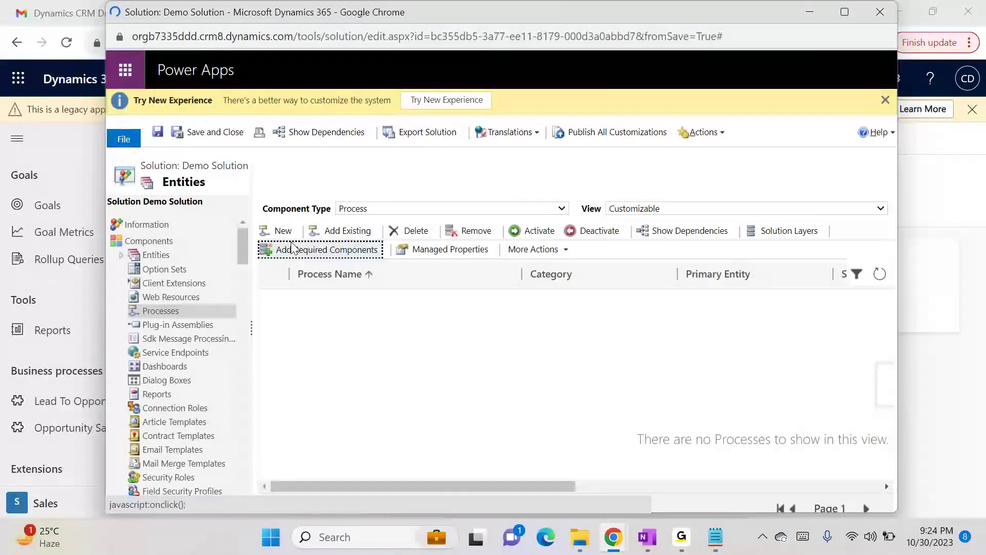
pyautogui.click(284, 230)
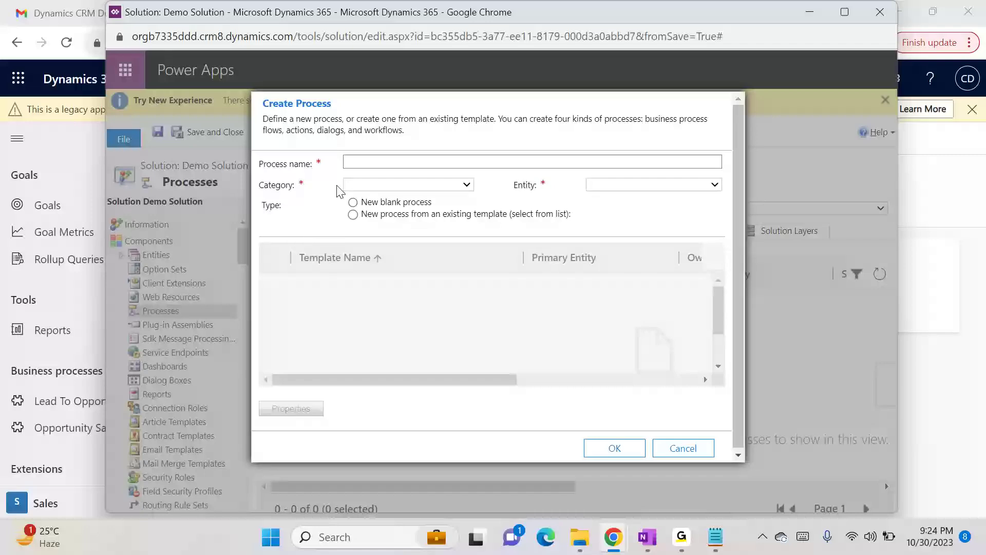
pyautogui.click(362, 186)
pyautogui.click(390, 228)
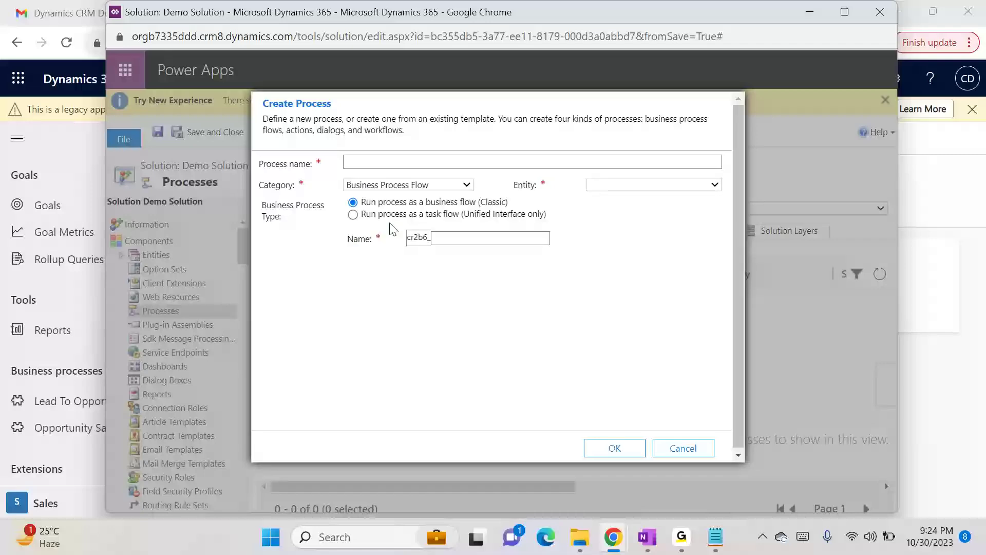
pyautogui.click(419, 161)
pyautogui.write('A')
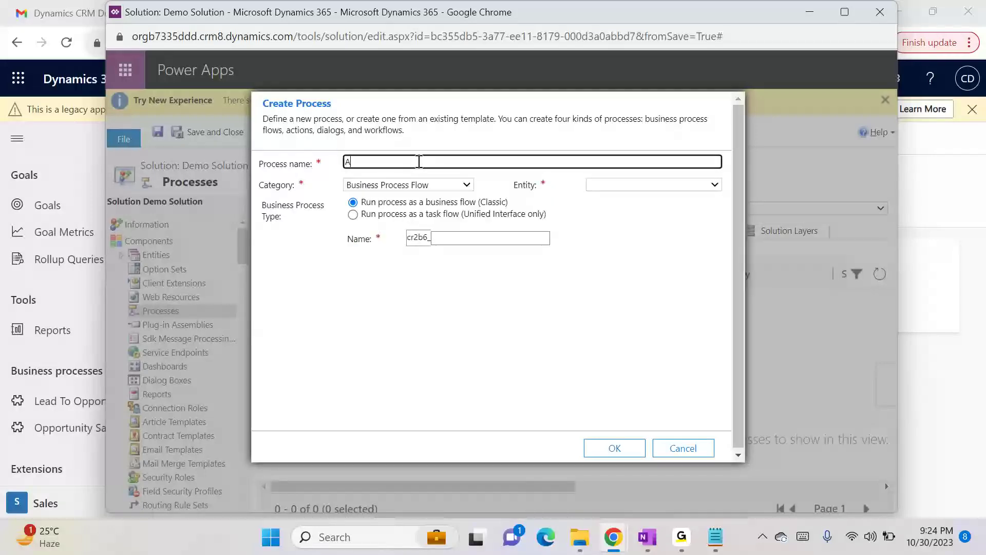
pyautogui.write('pplication Process')
# - Set the process's entity to Application and create the business process flow
pyautogui.click(692, 185)
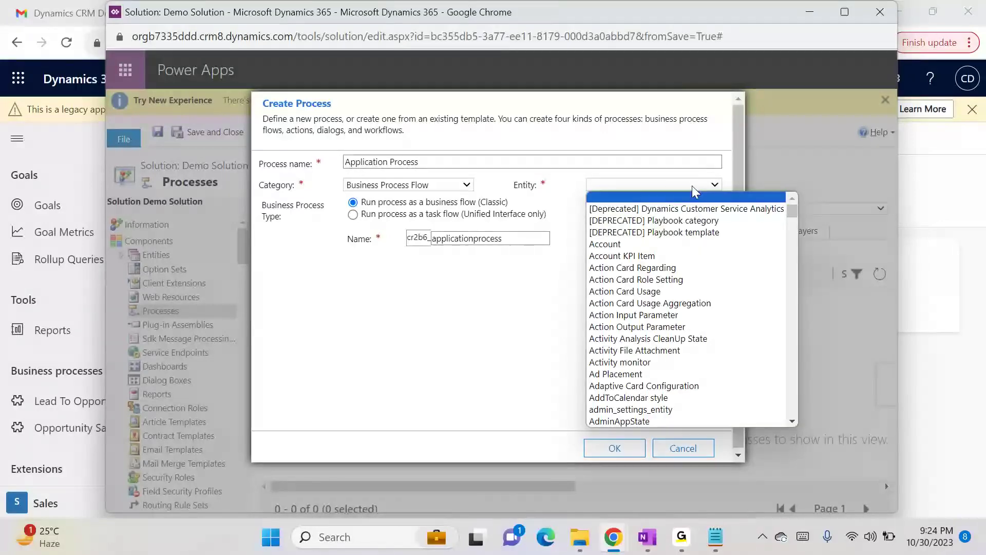
pyautogui.scroll(-8, 714, 272)
pyautogui.scroll(8, 714, 278)
pyautogui.scroll(-5, 713, 282)
pyautogui.scroll(-3, 709, 280)
pyautogui.scroll(-4, 707, 281)
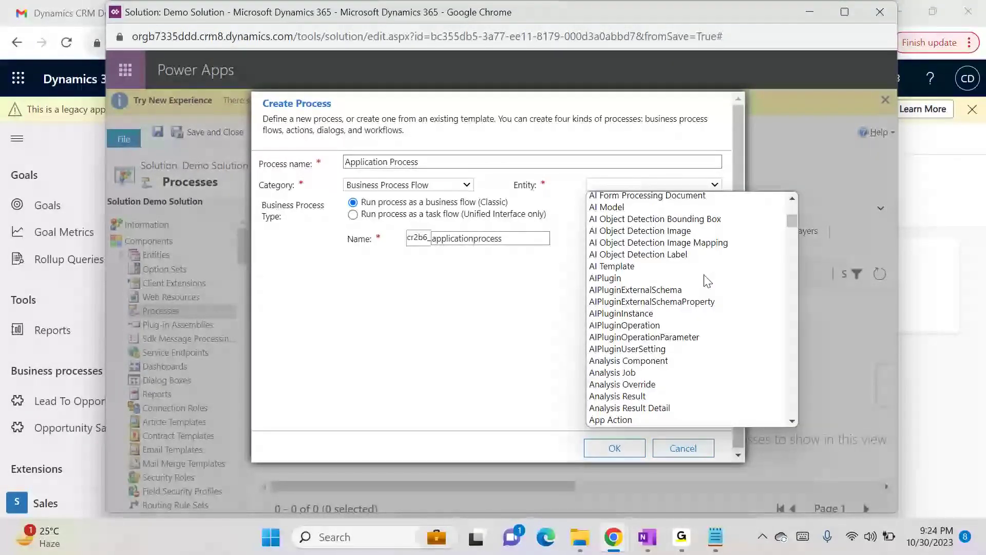
pyautogui.scroll(-7, 714, 319)
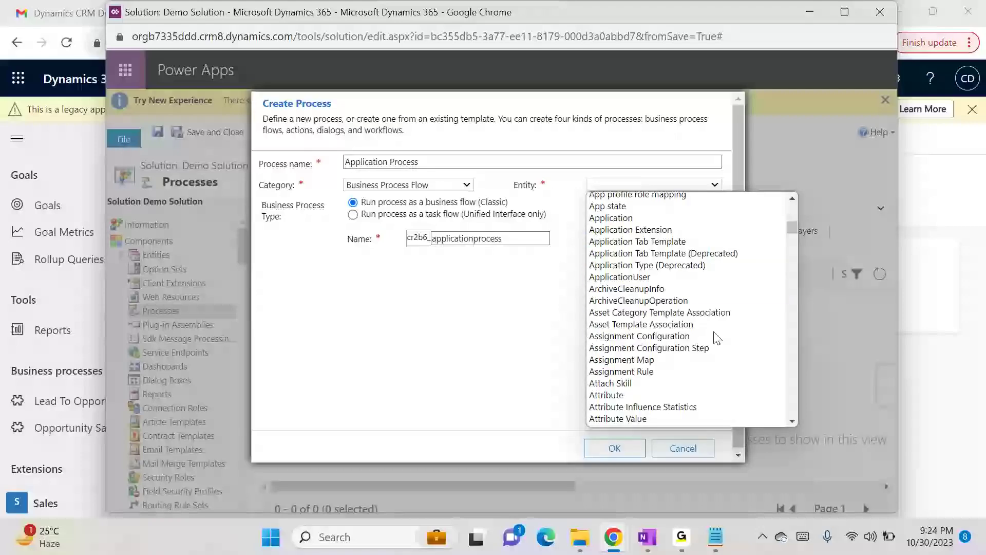
pyautogui.click(667, 219)
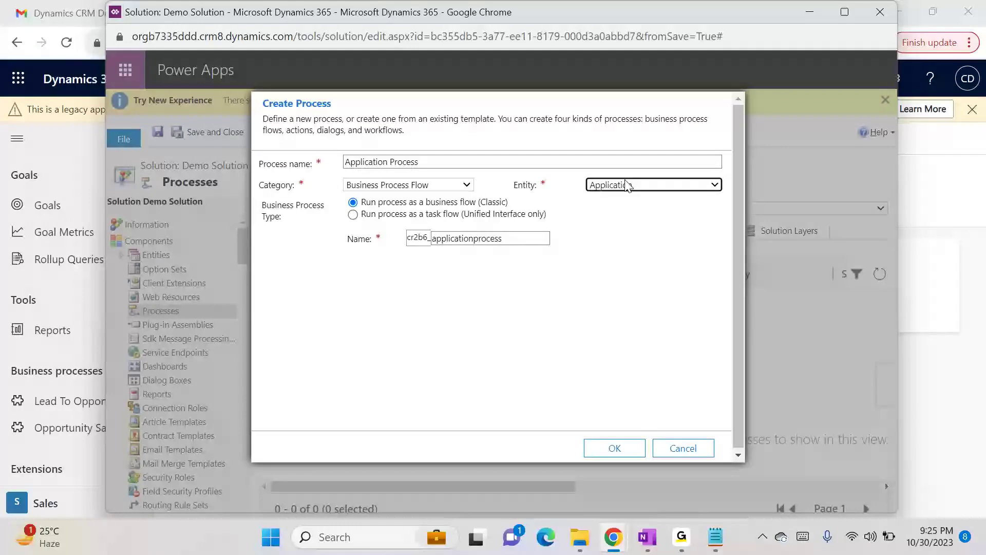
pyautogui.click(631, 451)
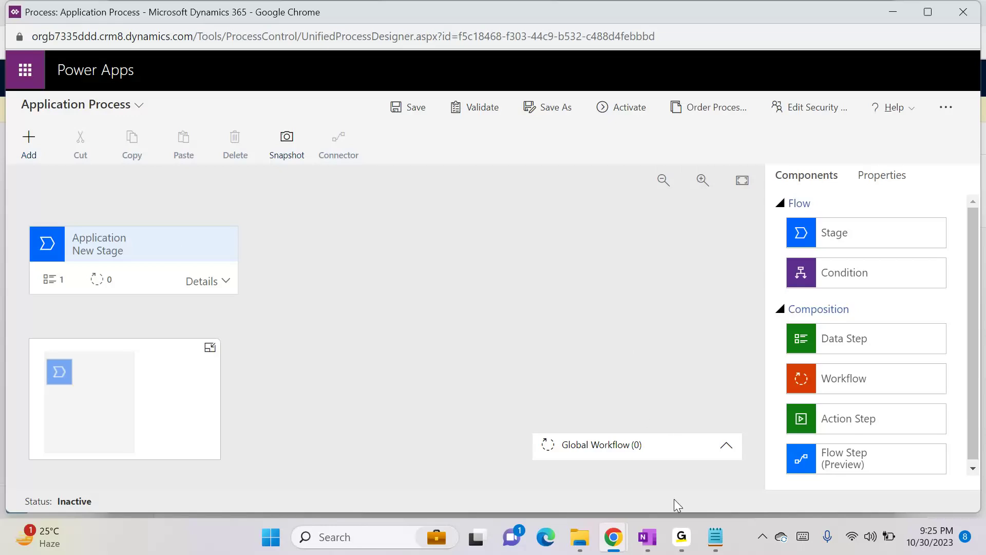
# - Switch to the Notepad notes and add the line "BPF contains Stages--> Action" below the BPF definition
pyautogui.click(716, 537)
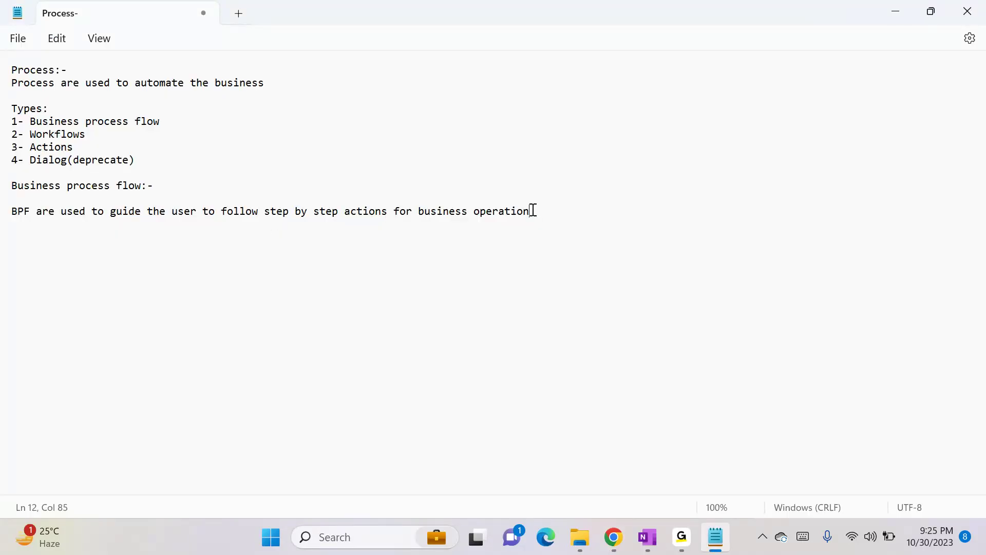
pyautogui.write('BPF contains Stga')
pyautogui.write('e')
pyautogui.press('BackSpace')
pyautogui.press('BackSpace')
pyautogui.write('aes')
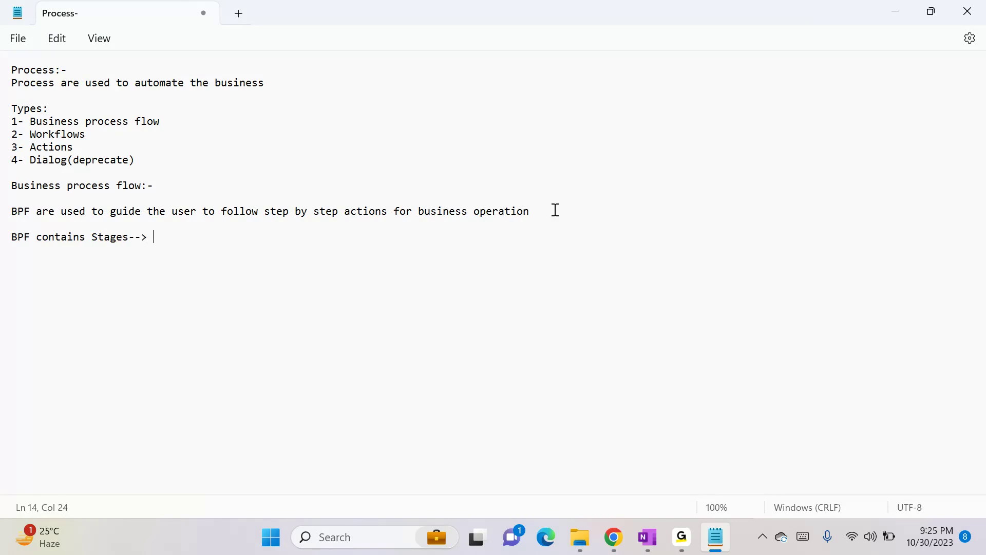
pyautogui.write('--> Actio')
# - Add the note lines "Stages--> Can be entity" and "Action--> can be fields"
pyautogui.write('Stag')
pyautogui.write('es--> Can')
pyautogui.write(' be entity')
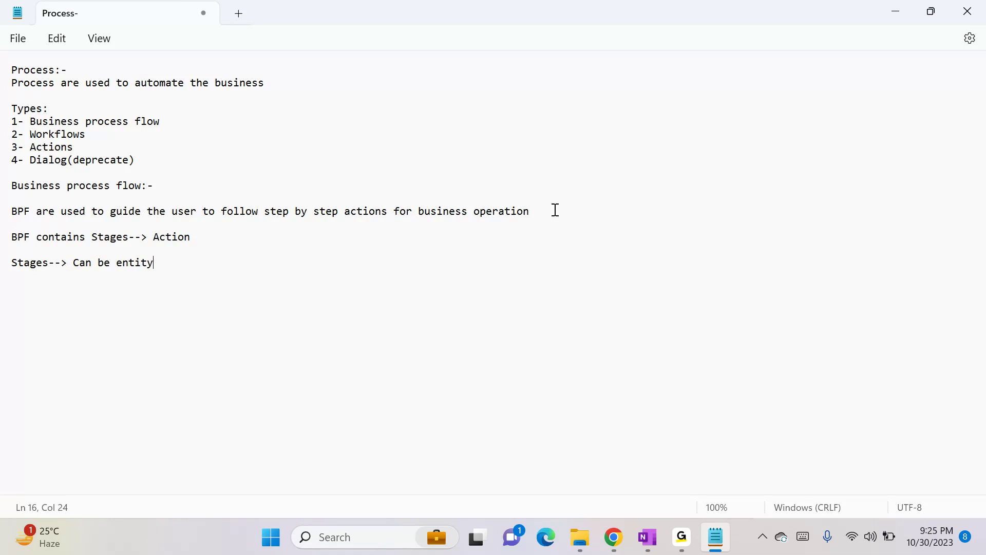
pyautogui.write('Action ')
pyautogui.write('-> can ve  fields')
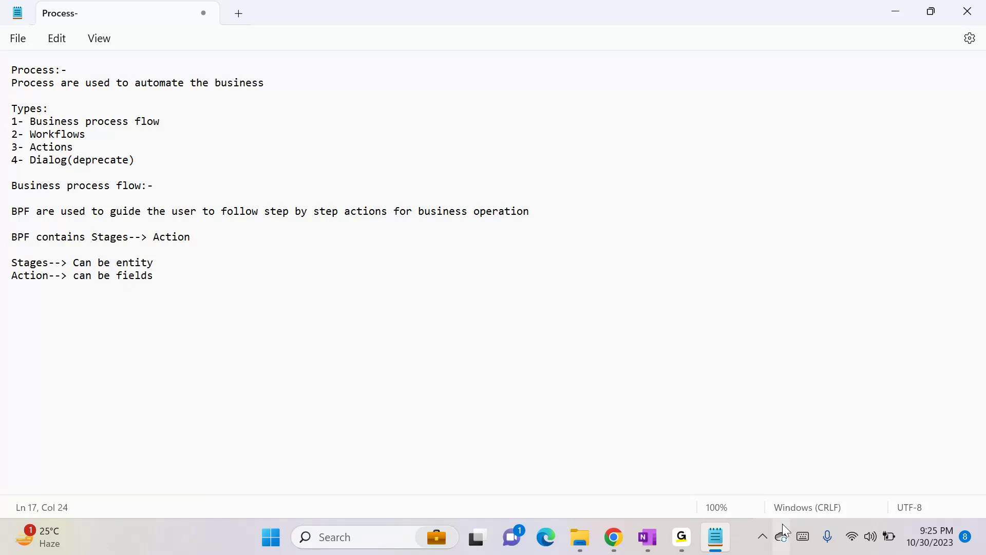
# - Review the Notepad notes on stages and actions, and return to the Application Process designer in Chrome
pyautogui.click(681, 537)
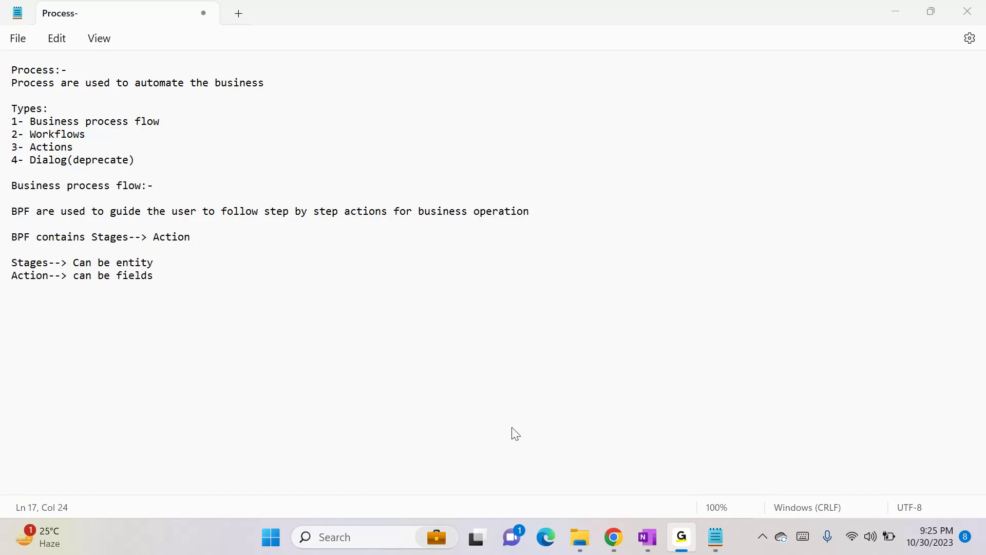
pyautogui.click(899, 13)
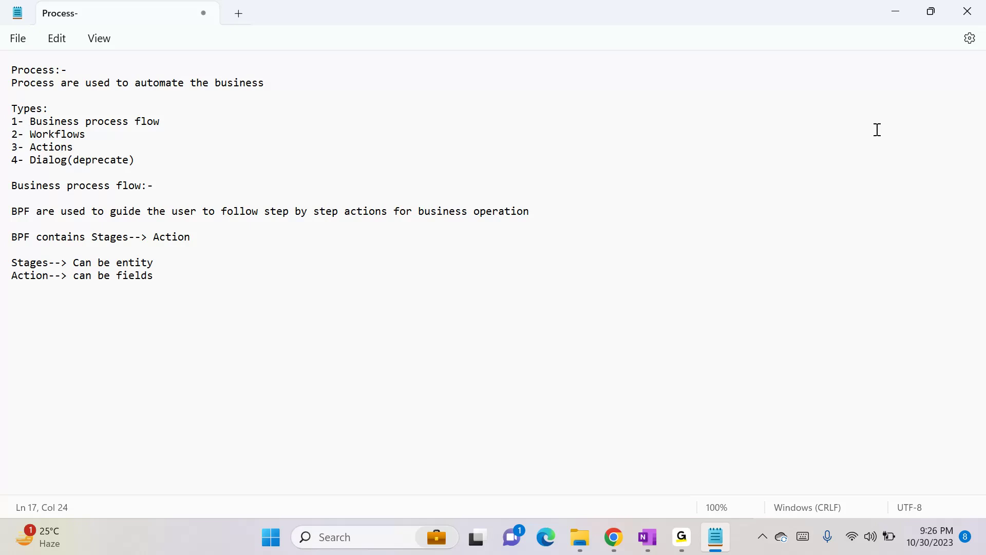
pyautogui.click(890, 15)
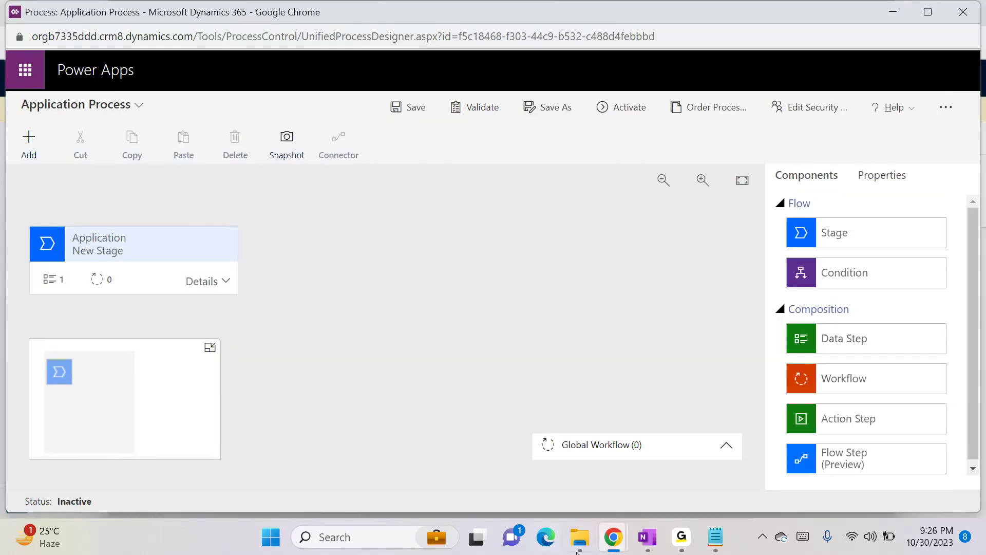
pyautogui.click(676, 538)
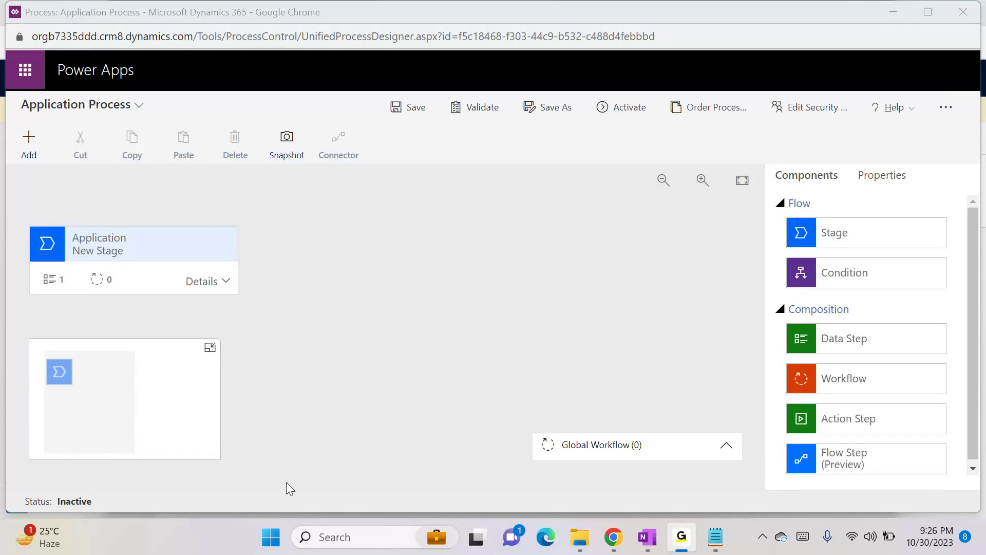
pyautogui.click(908, 3)
pyautogui.press('super+Tab')
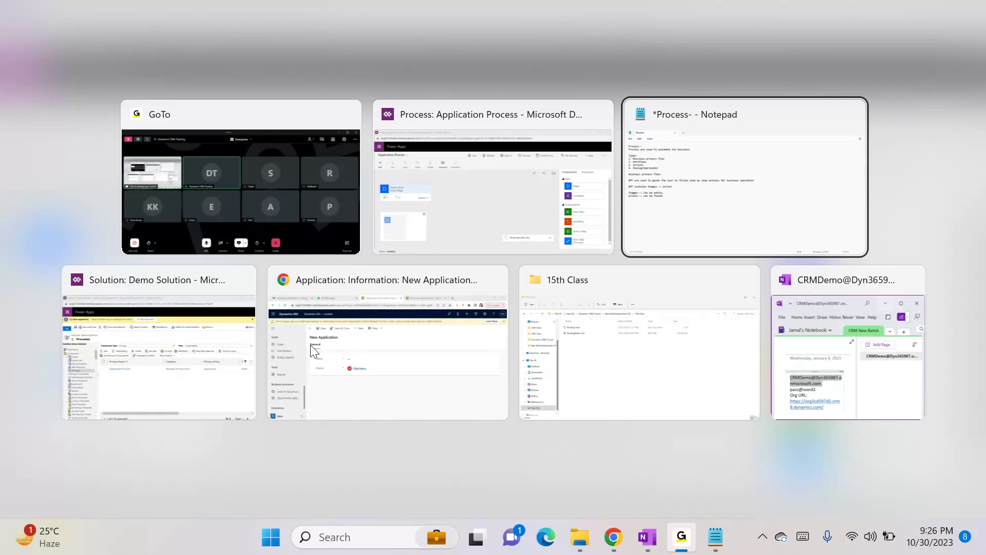
pyautogui.click(734, 193)
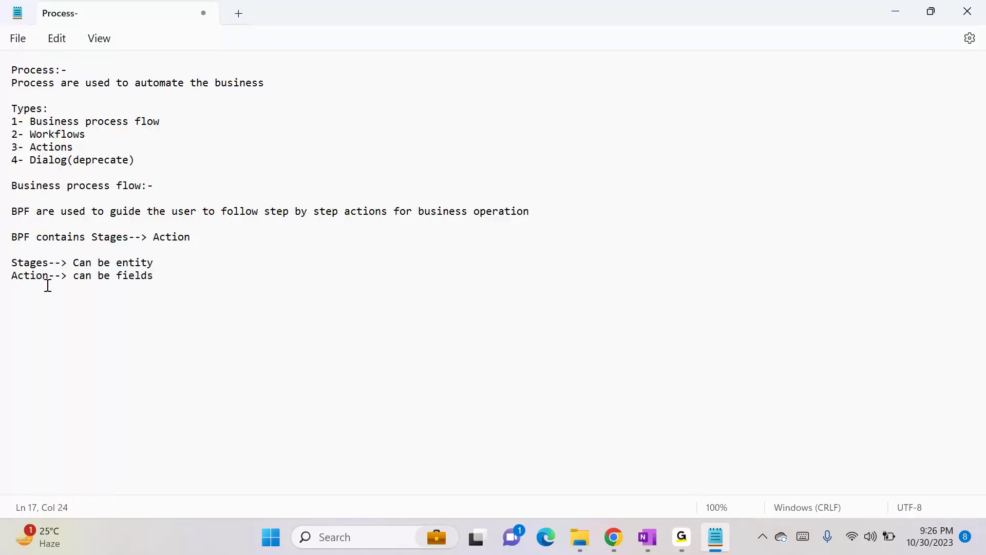
pyautogui.click(65, 261)
pyautogui.moveTo(66, 261); pyautogui.dragTo(86, 263)
pyautogui.click(32, 276)
pyautogui.click(167, 271)
pyautogui.moveTo(617, 537)
pyautogui.click(680, 458)
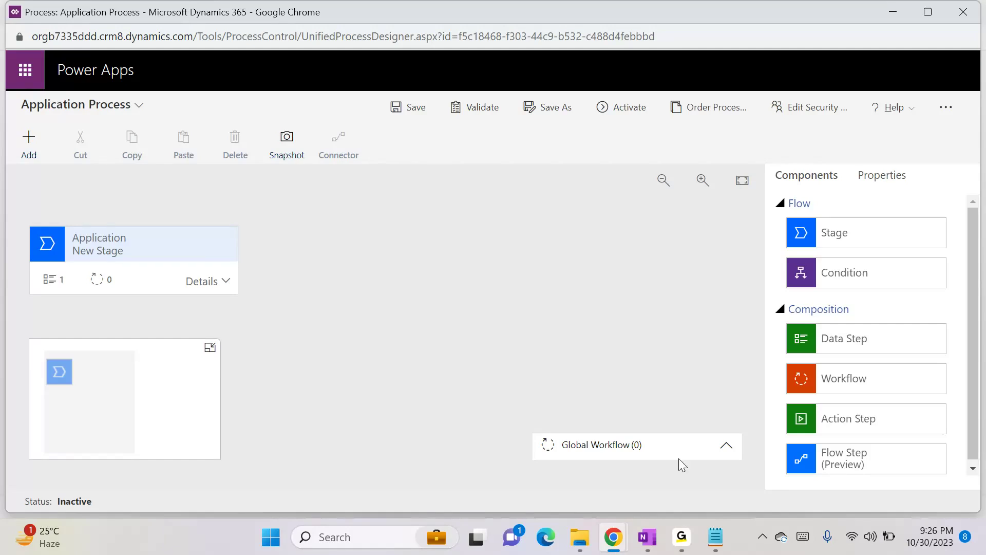
# - Try to rename the first Application stage as Loan Details
pyautogui.click(110, 254)
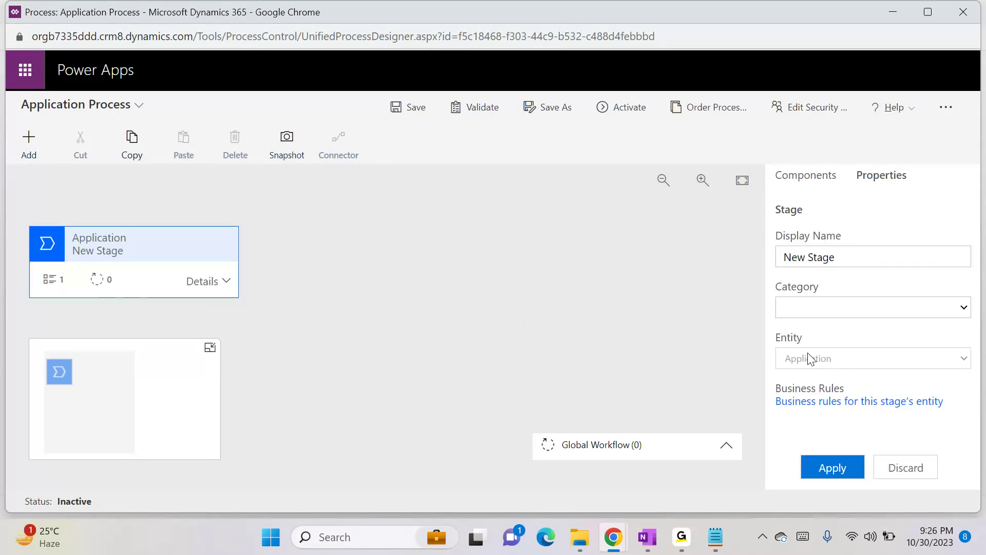
pyautogui.click(912, 309)
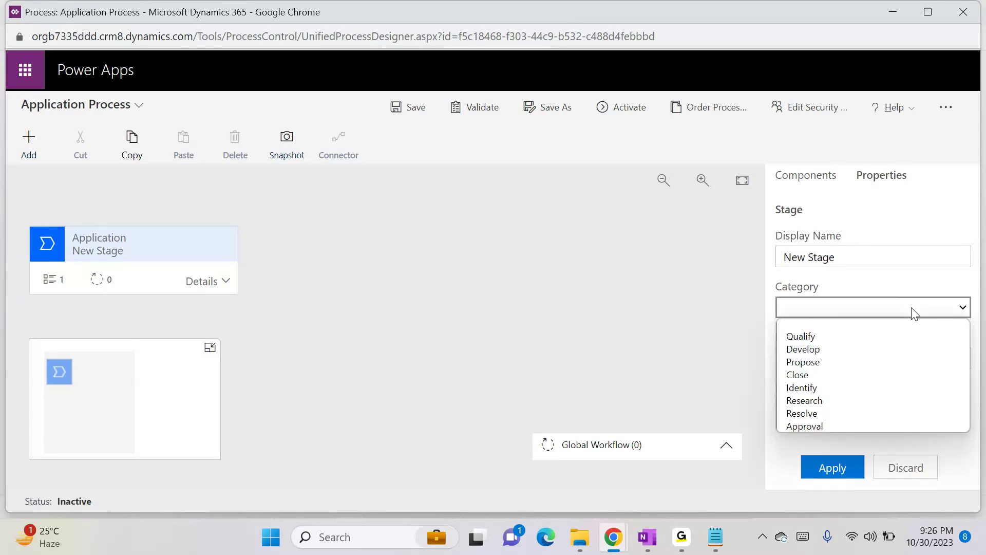
pyautogui.click(855, 262)
pyautogui.hotkey('ctrl', 'a')
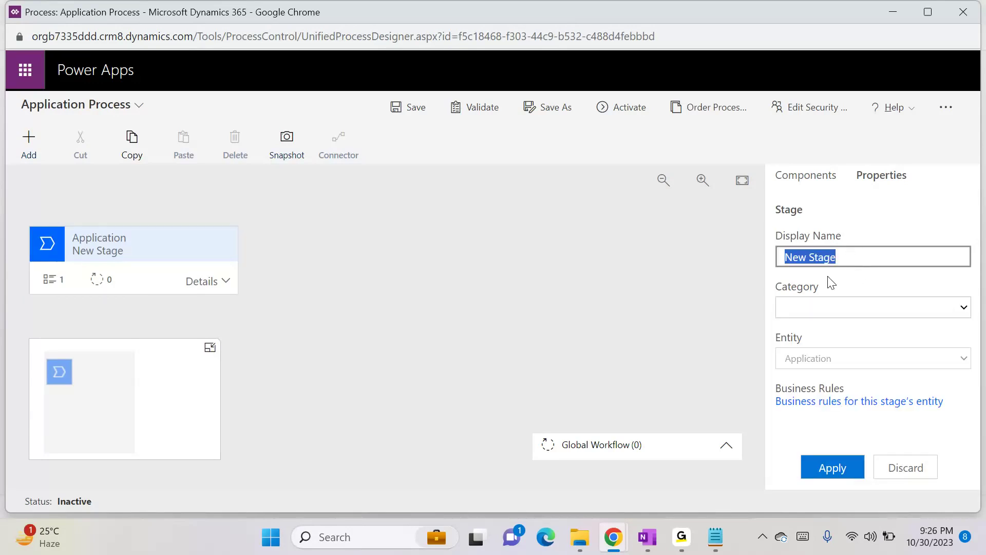
pyautogui.write('Loan Details')
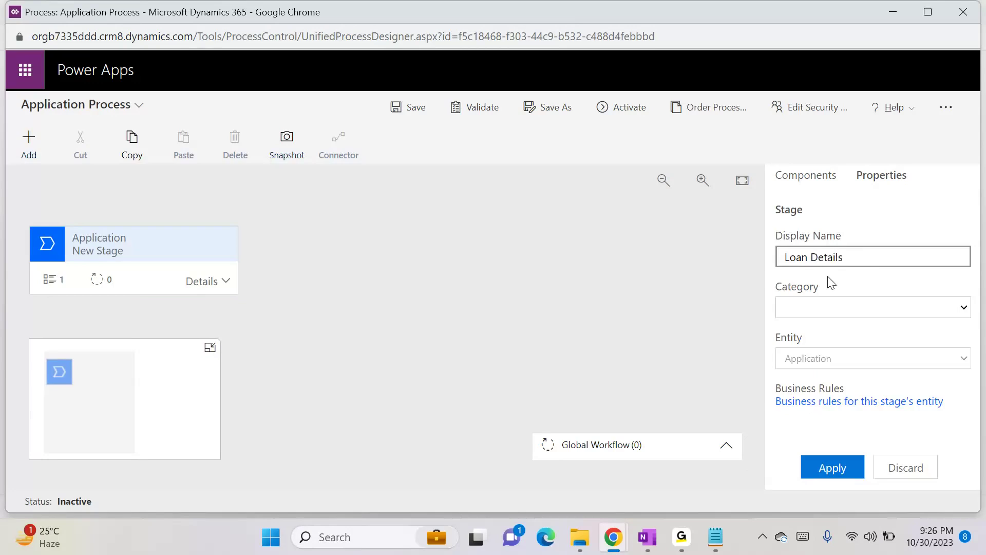
# - Set the stage's first data step to the Loan Type field, make it required, and apply it
pyautogui.click(222, 283)
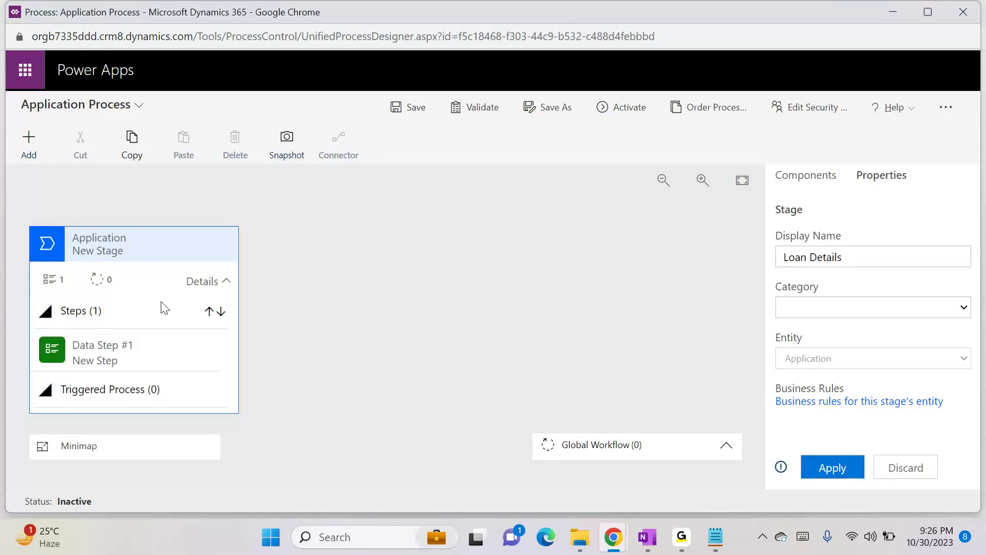
pyautogui.click(139, 353)
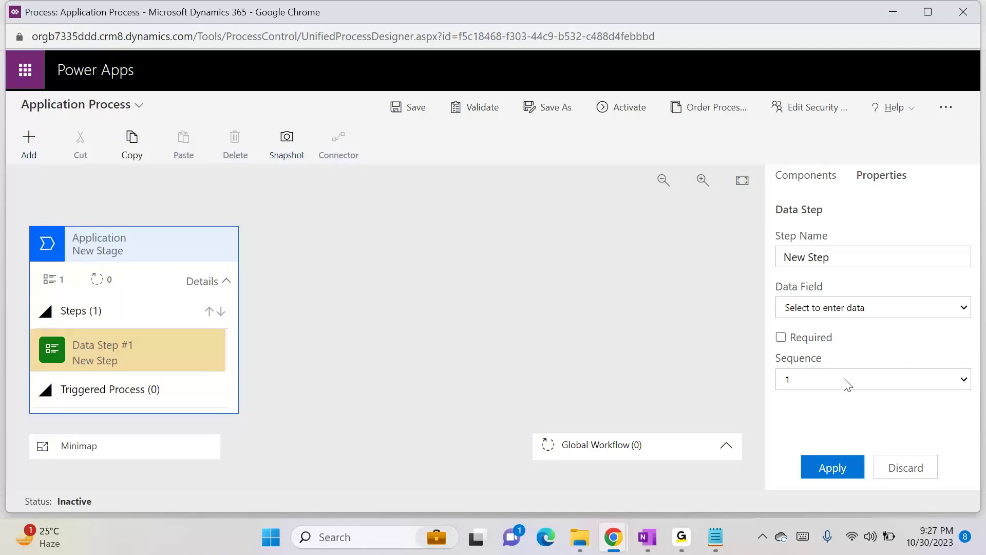
pyautogui.click(853, 308)
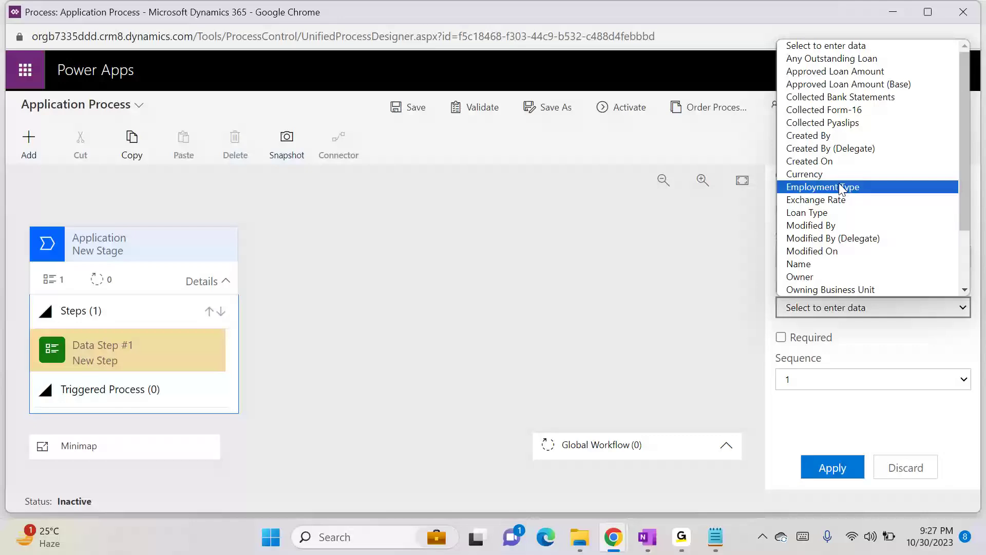
pyautogui.click(843, 213)
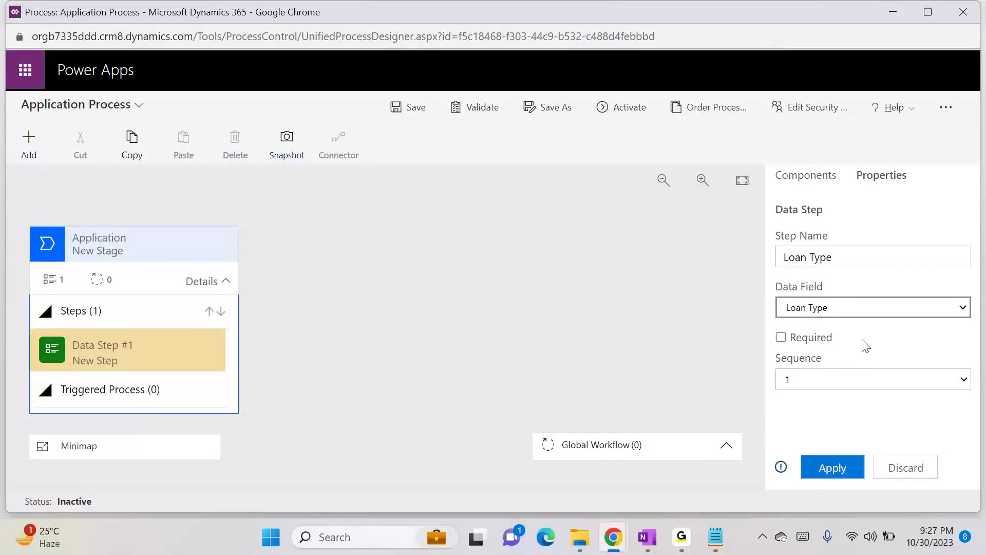
pyautogui.click(785, 342)
pyautogui.click(781, 339)
pyautogui.click(832, 467)
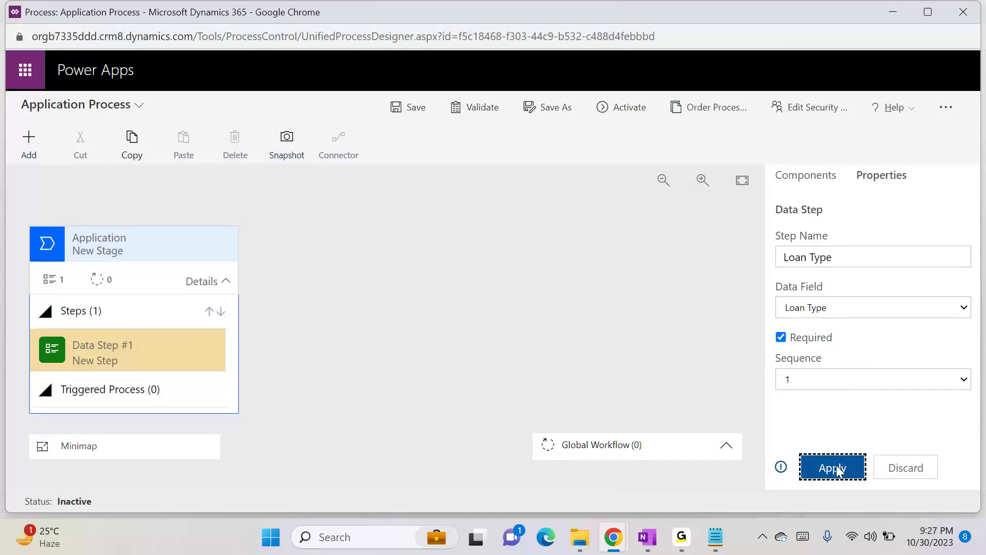
# - Add a second data step below Loan Type, using the Requested Loan Amount field, make it required, and apply it
pyautogui.click(19, 137)
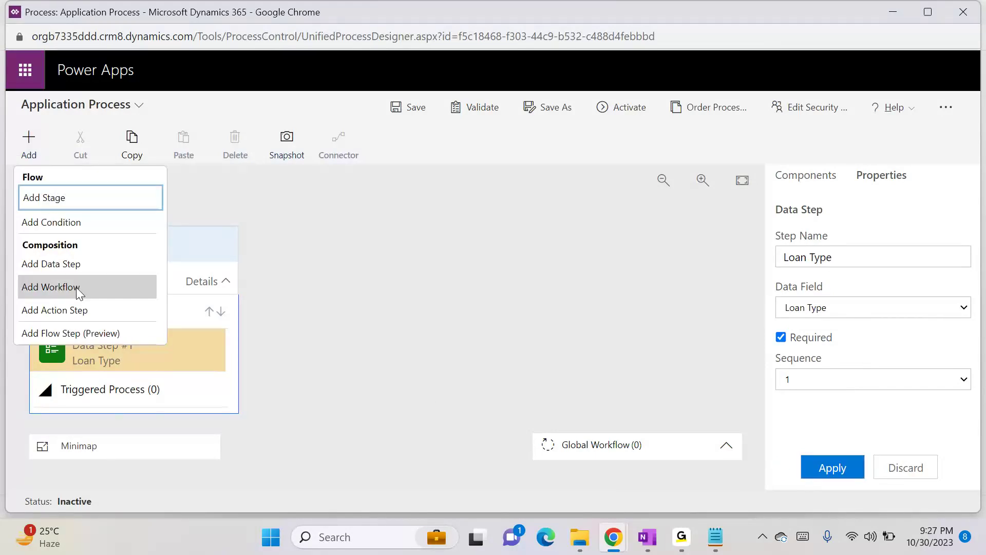
pyautogui.click(78, 265)
pyautogui.click(128, 392)
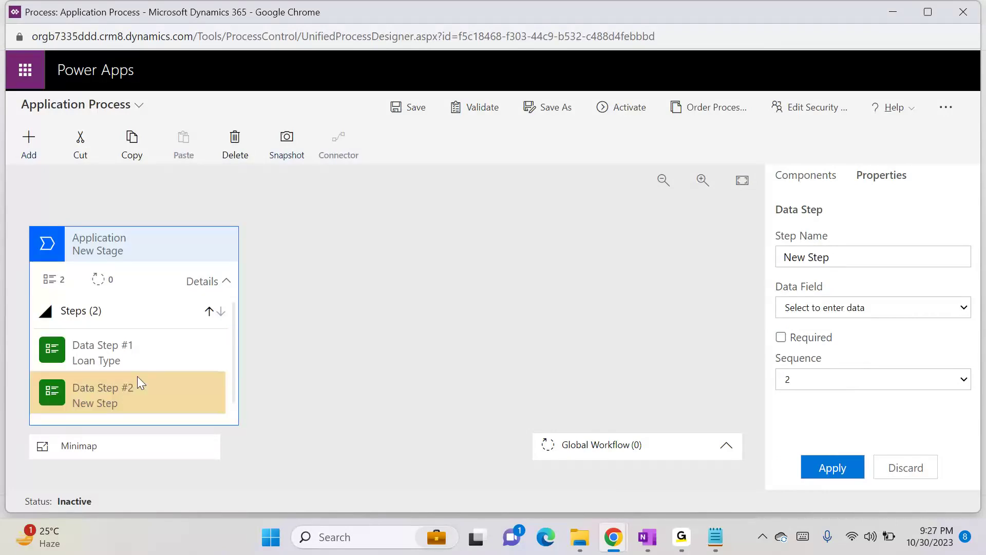
pyautogui.click(794, 315)
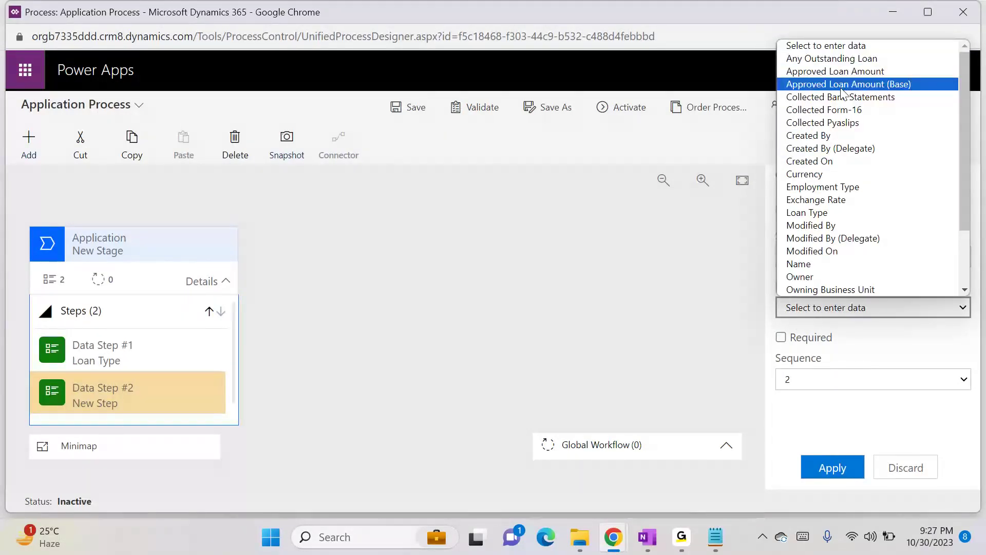
pyautogui.scroll(-2, 845, 216)
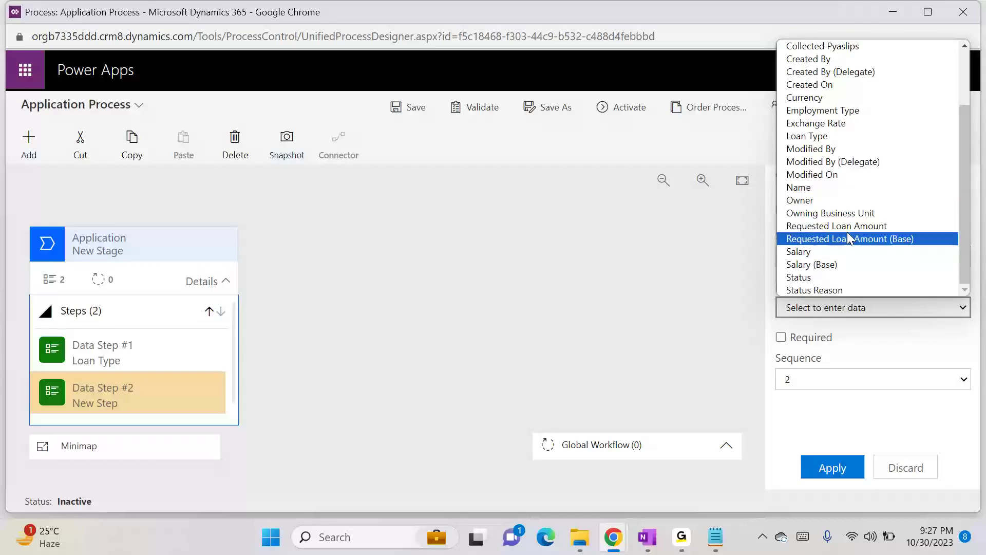
pyautogui.click(847, 226)
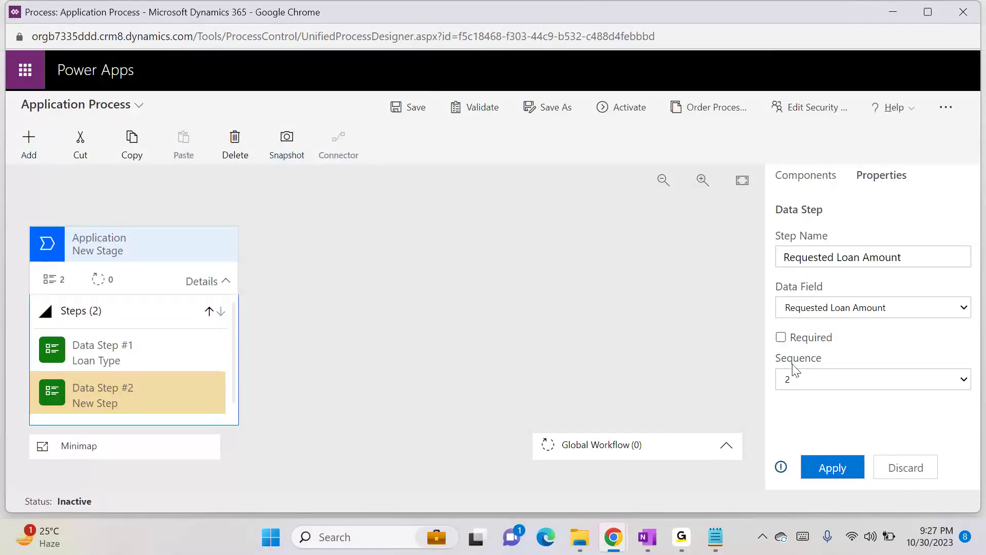
pyautogui.click(781, 337)
pyautogui.click(824, 455)
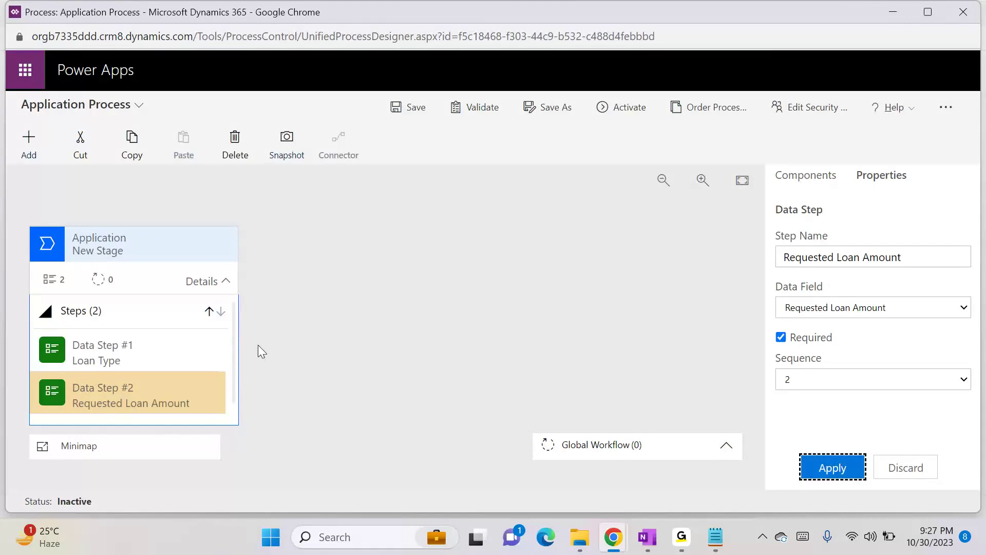
# - Add a third data step below Requested Loan Amount and look through its available data fields without choosing one
pyautogui.click(17, 135)
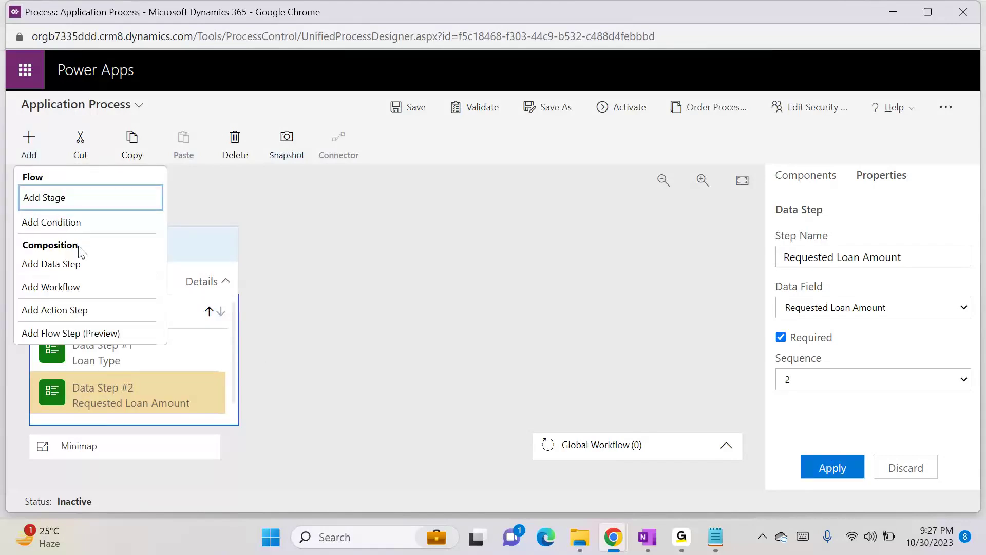
pyautogui.click(77, 263)
pyautogui.scroll(-2, 172, 388)
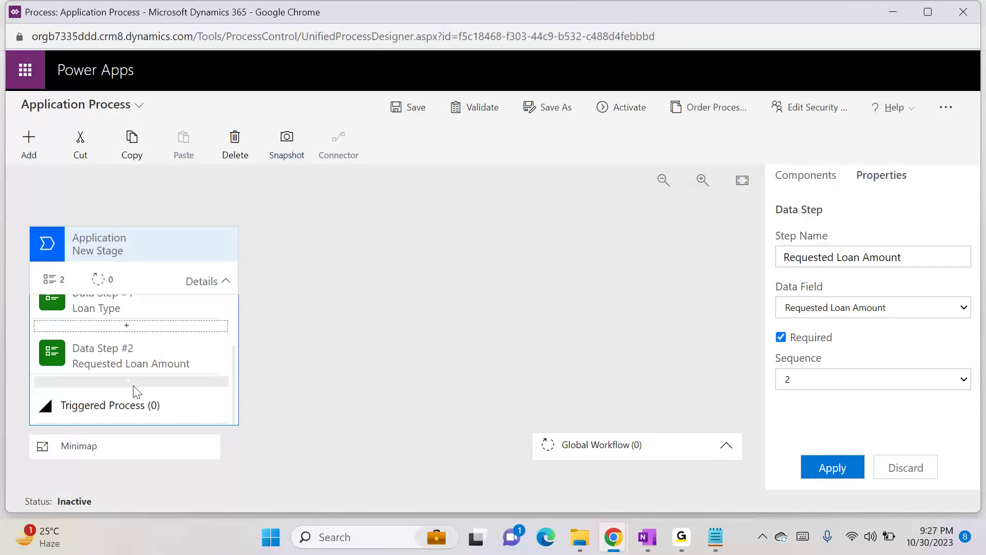
pyautogui.click(133, 383)
pyautogui.click(873, 307)
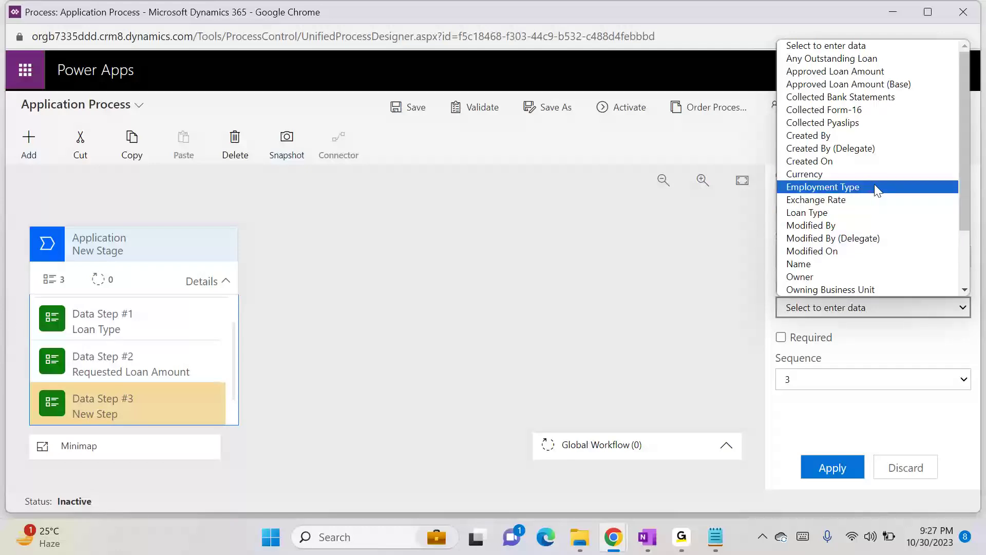
pyautogui.scroll(-3, 895, 193)
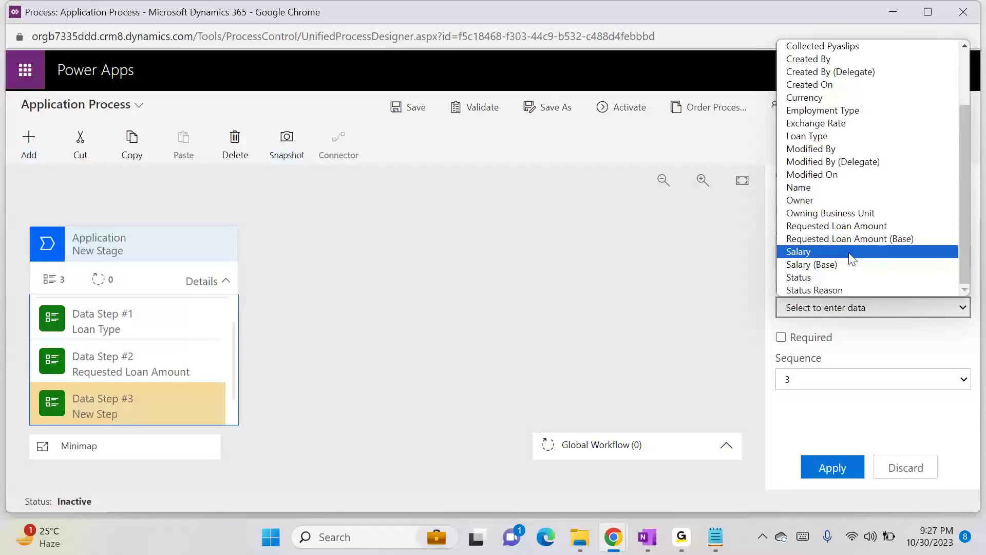
pyautogui.click(402, 242)
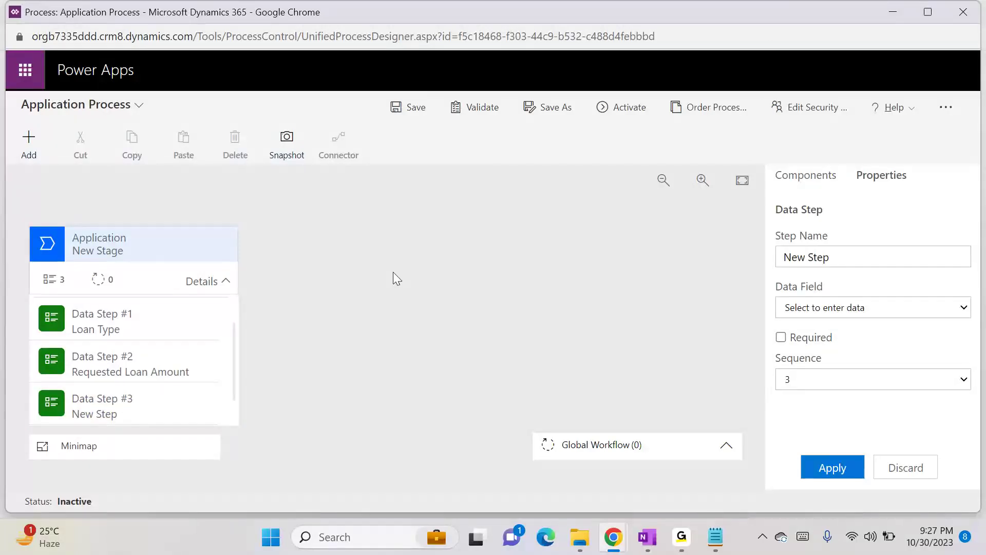
# - Set the first Application stage's display name to Loan Details, leave its category blank, and apply the change
pyautogui.click(227, 281)
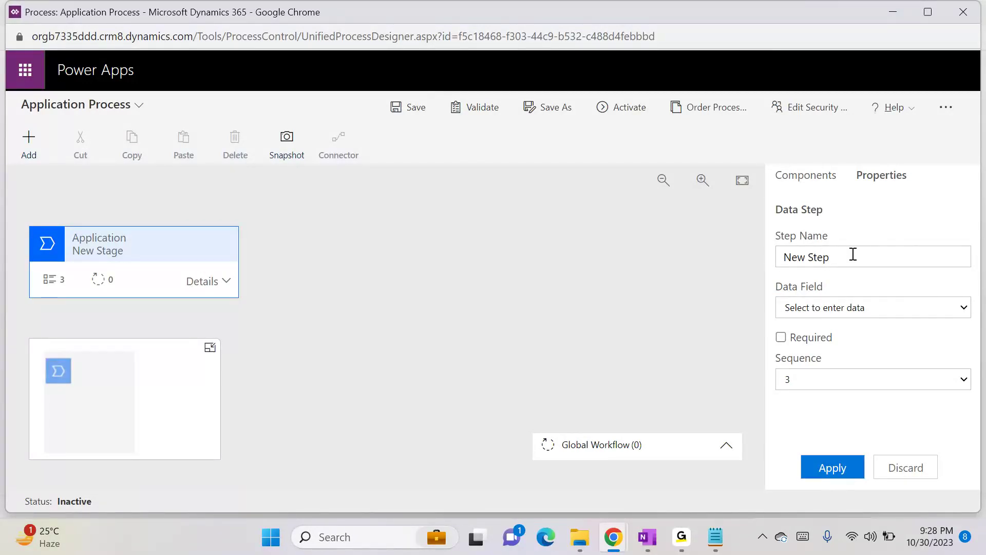
pyautogui.click(144, 253)
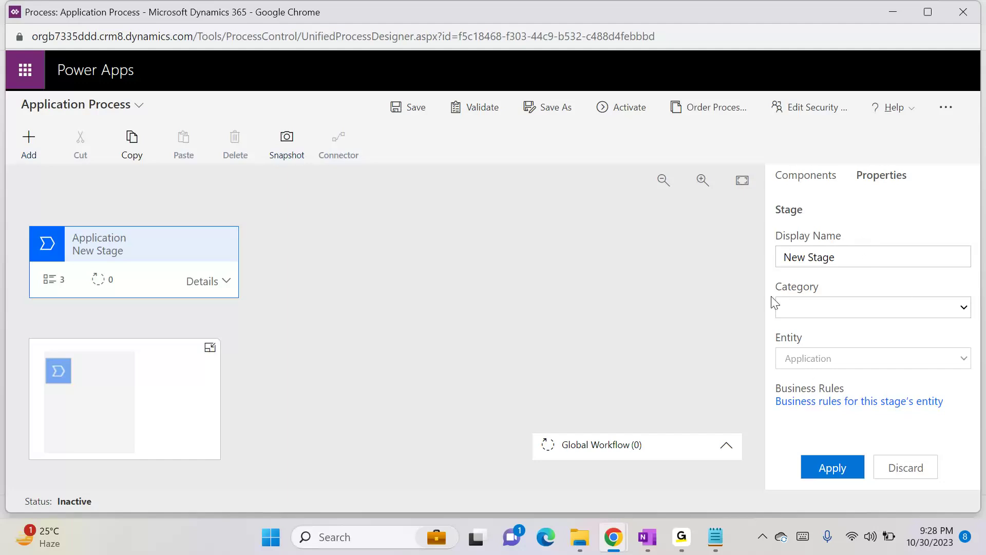
pyautogui.click(225, 282)
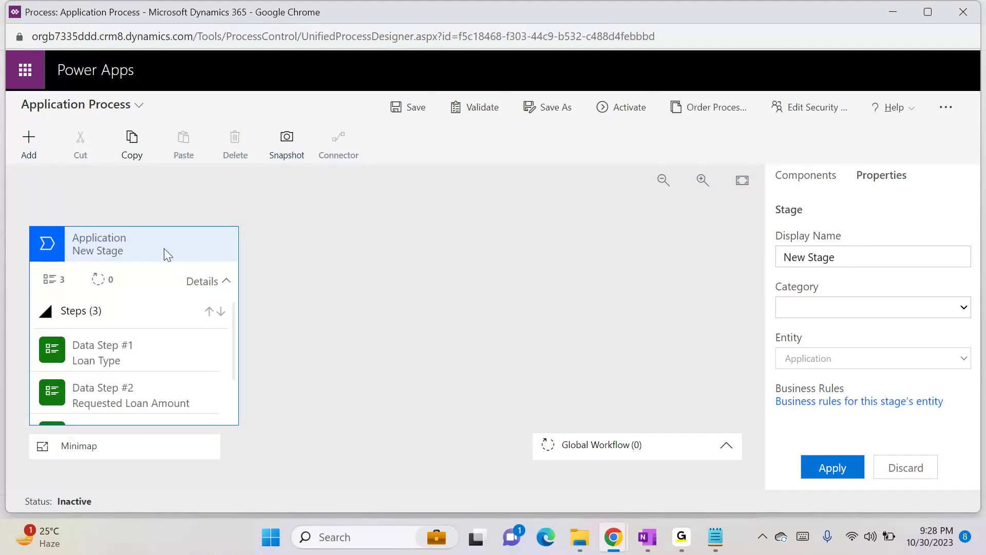
pyautogui.tripleClick(858, 260)
pyautogui.write('Loa')
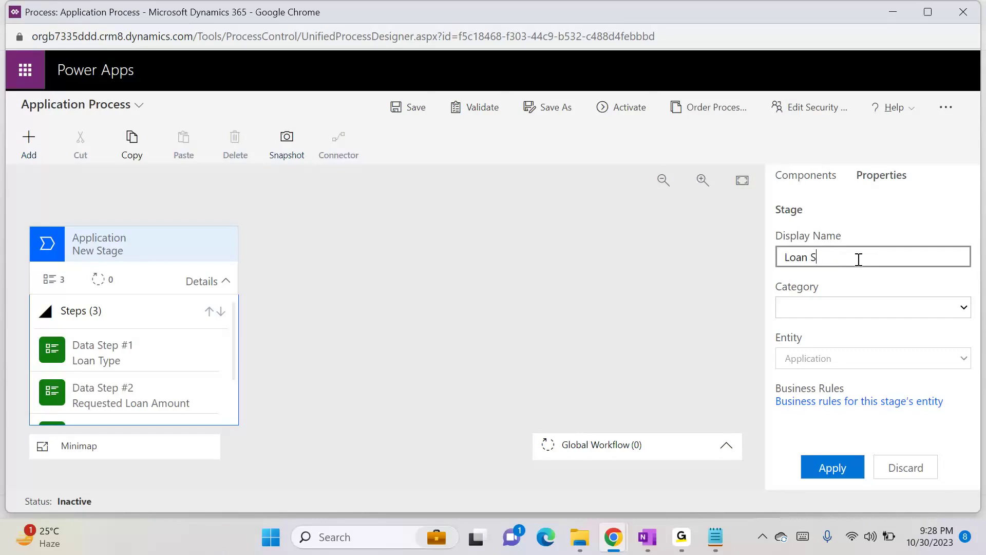
pyautogui.write('n Details')
pyautogui.click(856, 306)
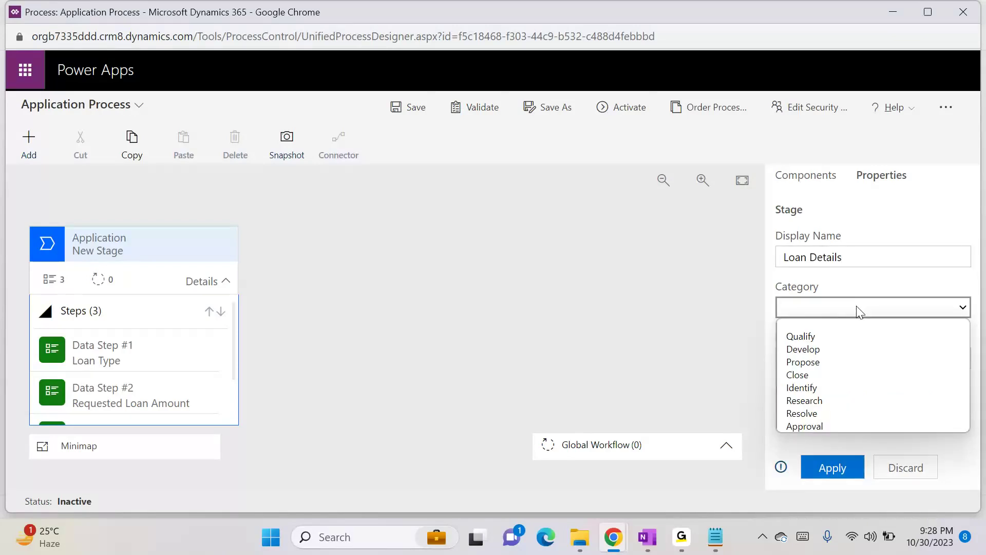
pyautogui.click(821, 319)
pyautogui.click(832, 467)
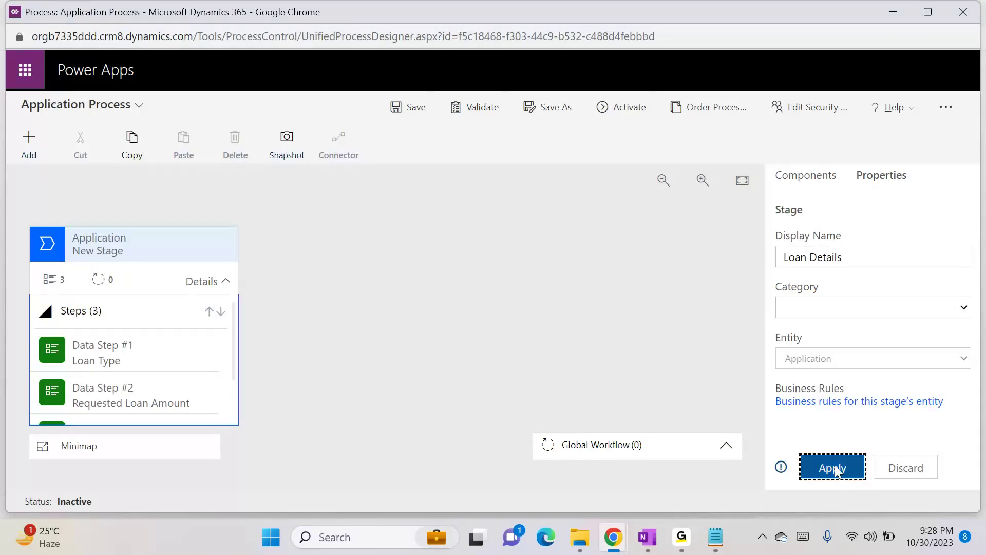
# - Add a second stage after the Loan Details stage
pyautogui.click(28, 142)
pyautogui.click(41, 192)
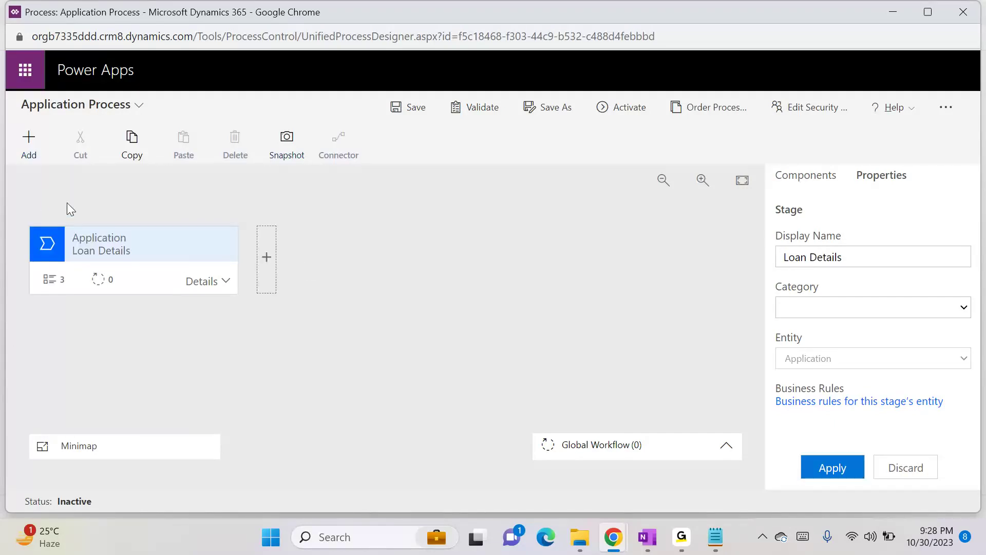
pyautogui.click(266, 267)
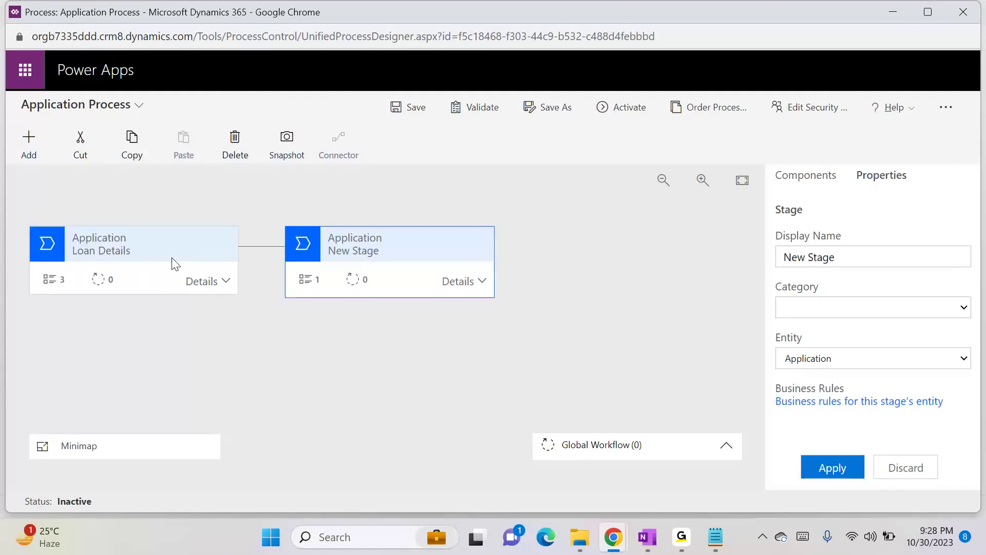
pyautogui.click(879, 250)
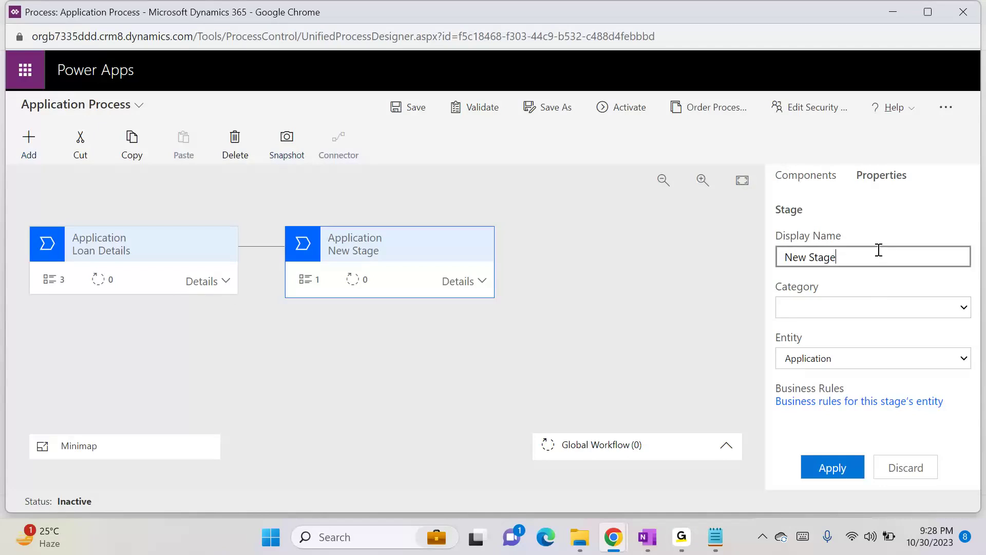
pyautogui.tripleClick(879, 250)
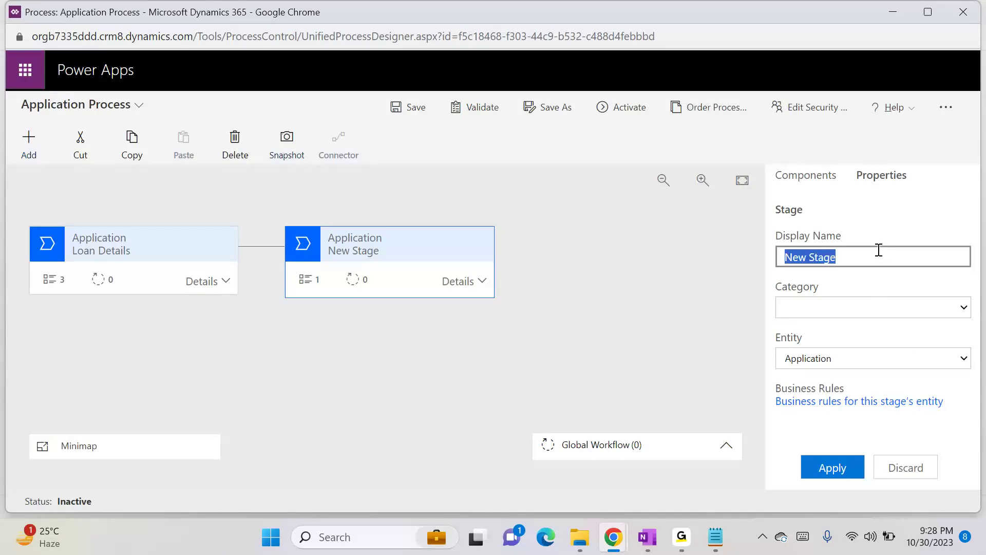
pyautogui.write('Employee dDe')
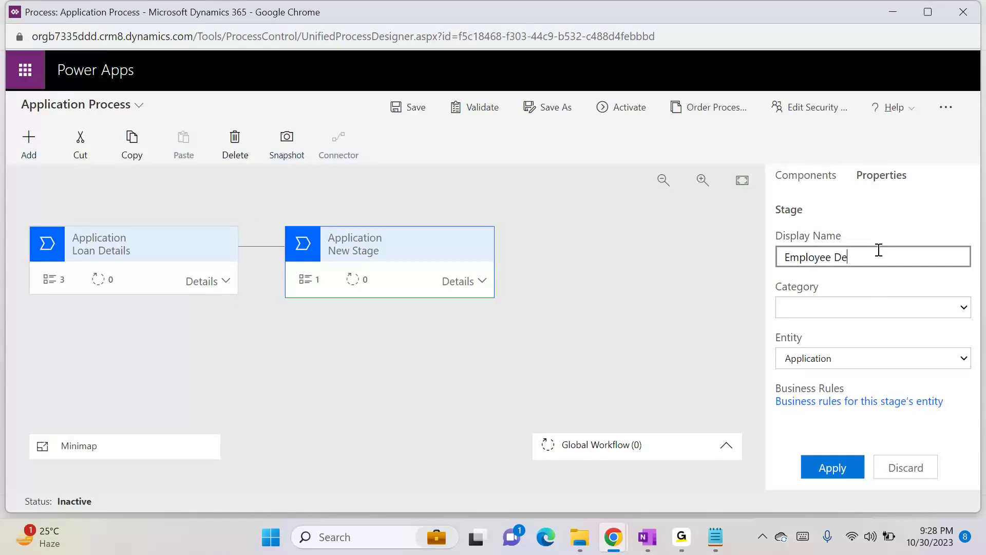
pyautogui.write('tails')
pyautogui.click(859, 305)
pyautogui.click(834, 327)
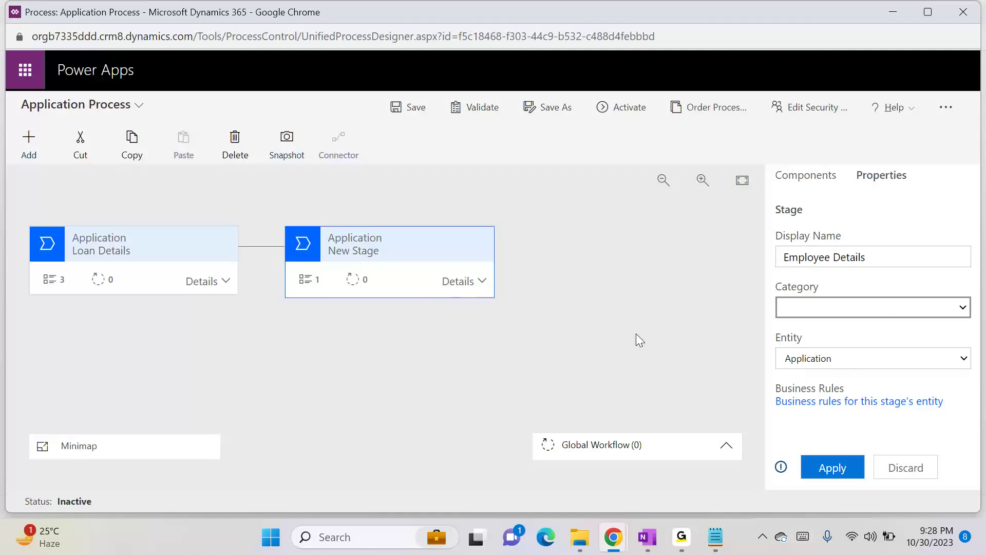
pyautogui.click(473, 282)
pyautogui.click(379, 347)
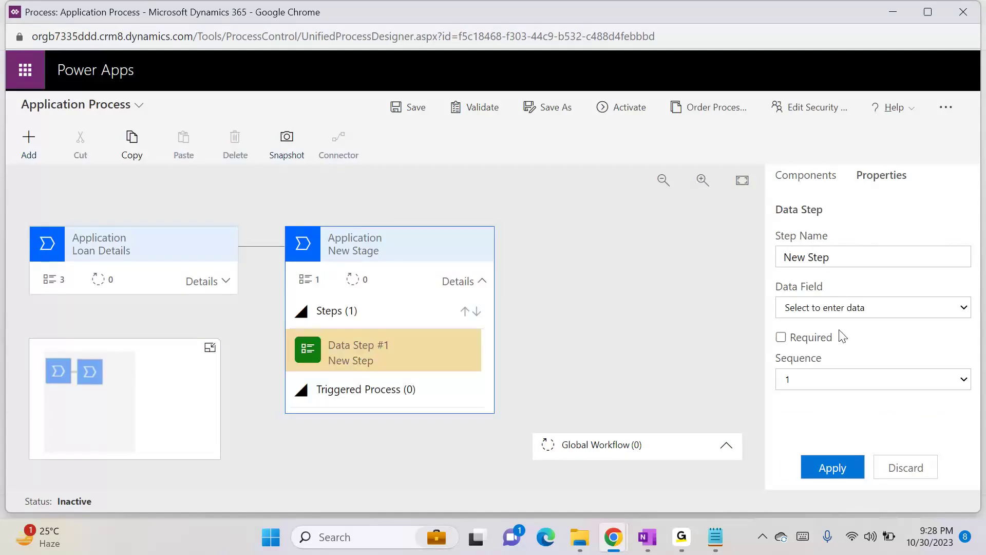
# - Set the second Application stage's display name to Employment Details and apply the change
pyautogui.click(382, 241)
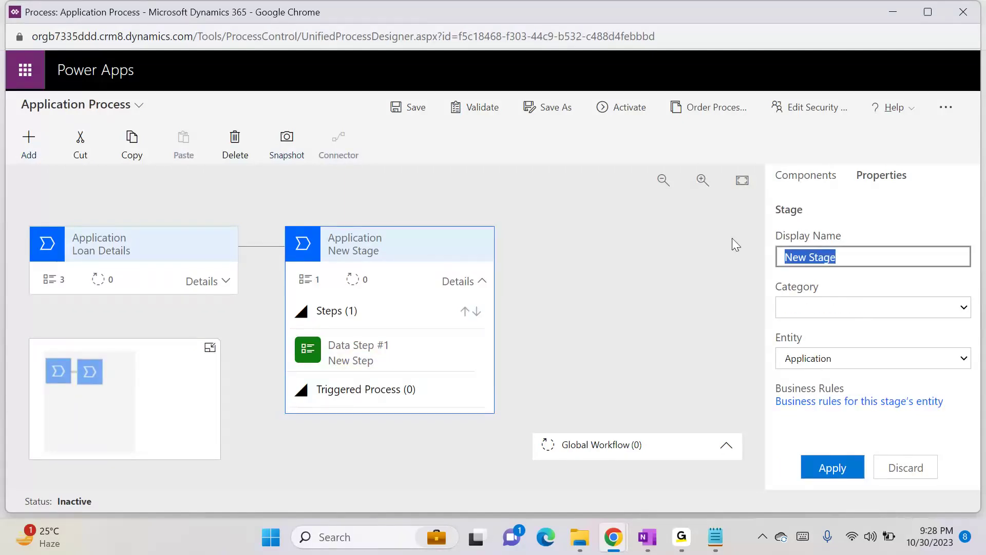
pyautogui.write('Emplo')
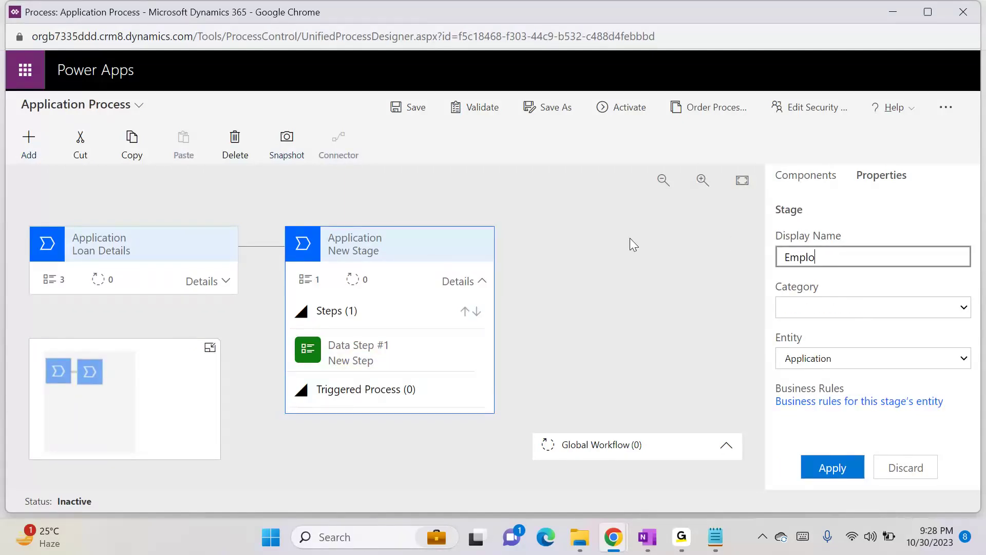
pyautogui.write('yment Details')
pyautogui.click(856, 325)
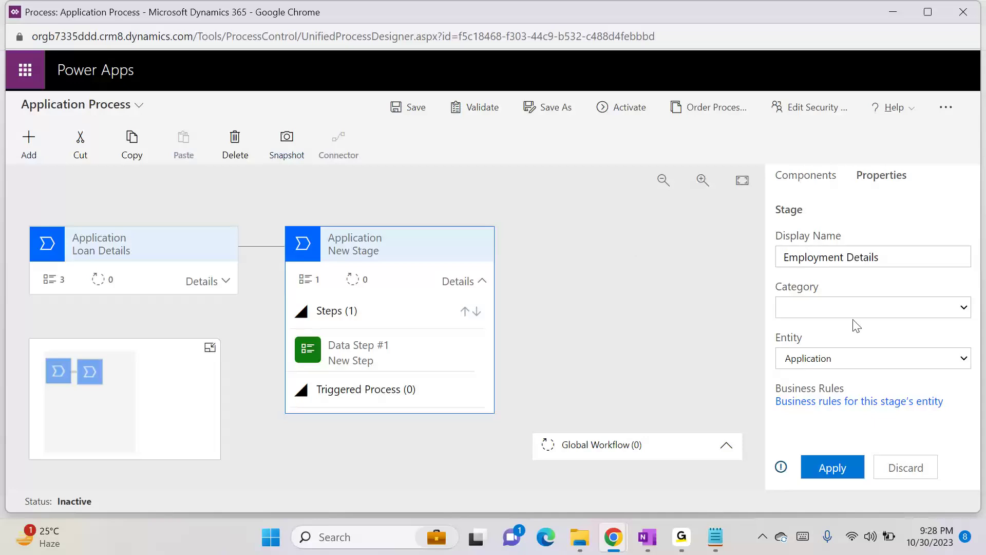
pyautogui.click(843, 473)
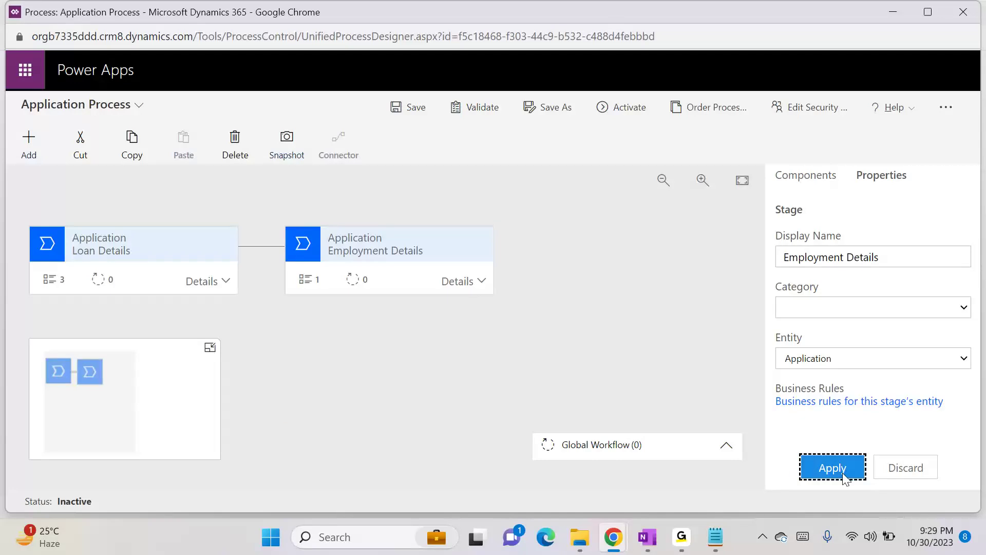
# - Set the Employment Details stage's first data step to the Employment Type field, make it required, and apply it
pyautogui.click(462, 281)
pyautogui.click(389, 350)
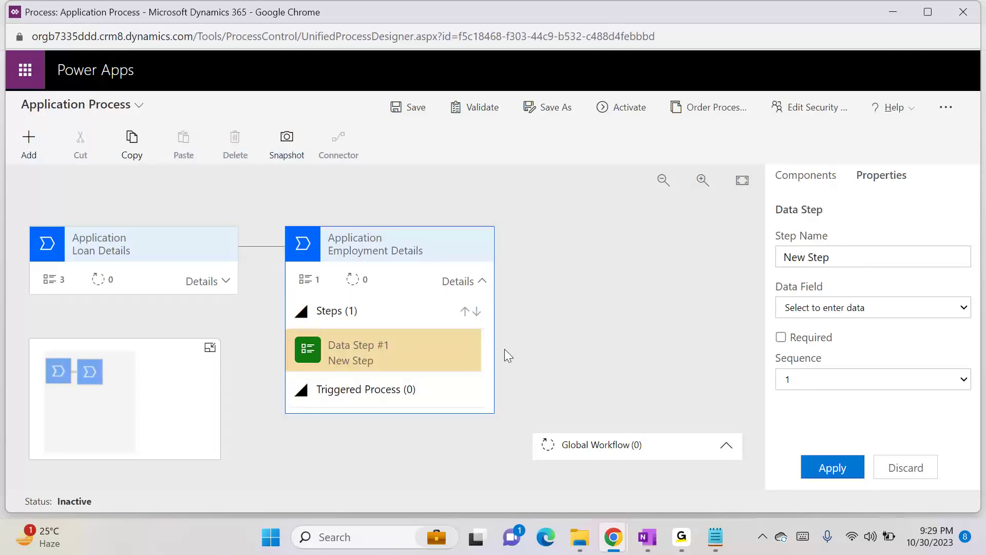
pyautogui.click(860, 309)
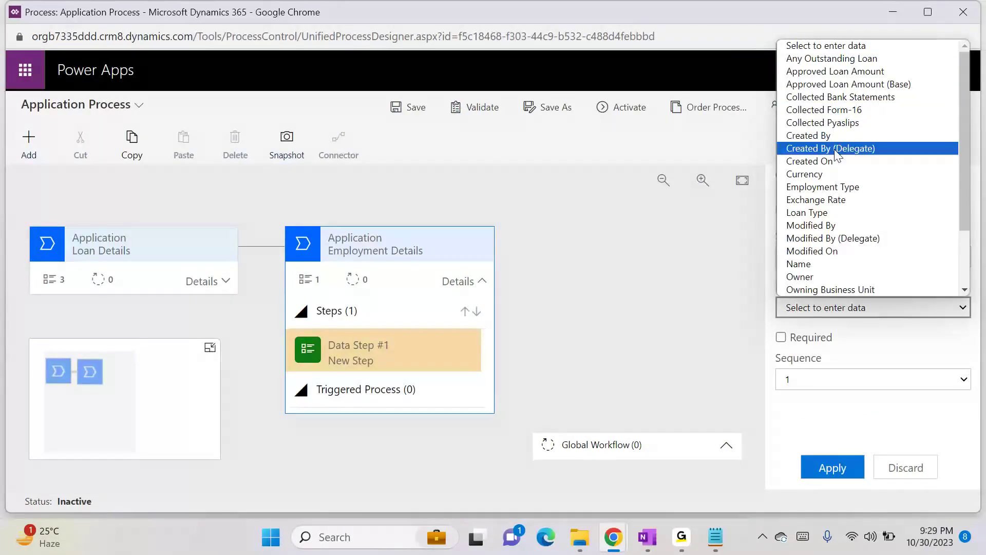
pyautogui.click(847, 192)
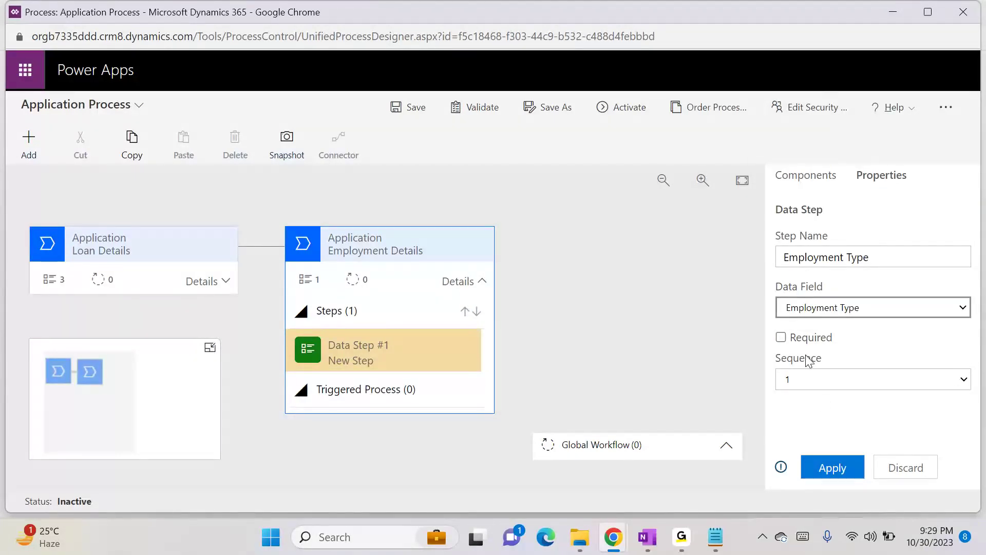
pyautogui.click(781, 337)
pyautogui.click(818, 465)
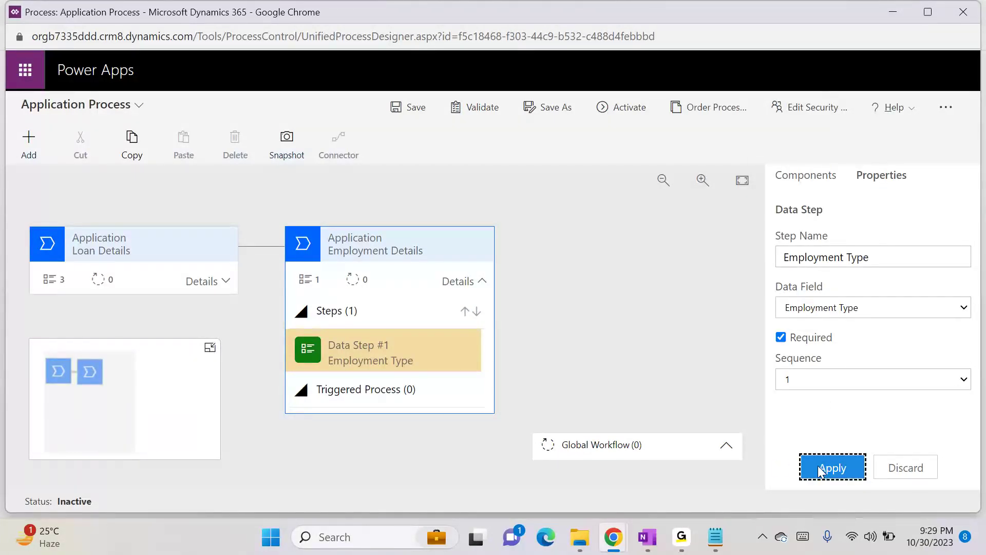
# - Add a second data step below Employment Type, using the Salary field, and apply it
pyautogui.click(29, 139)
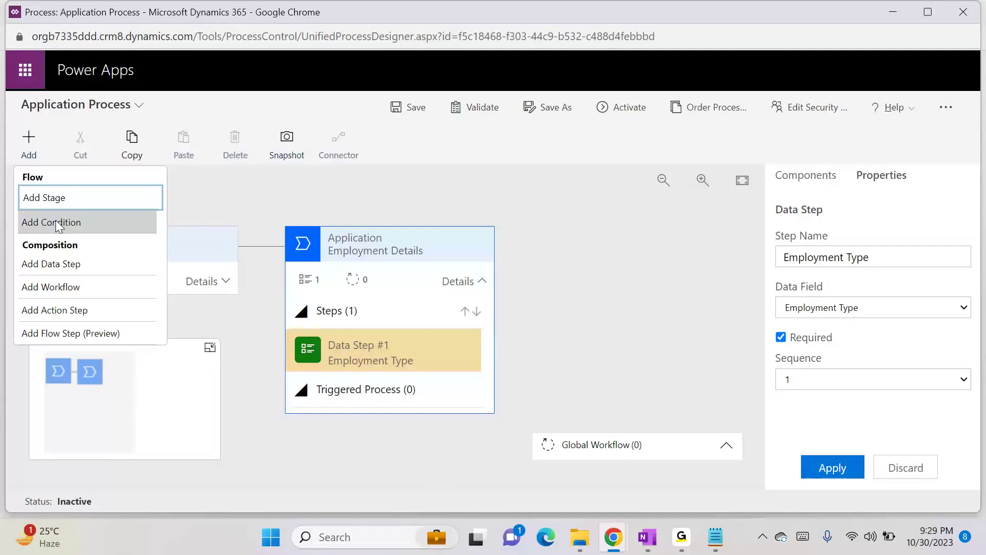
pyautogui.click(68, 266)
pyautogui.click(409, 393)
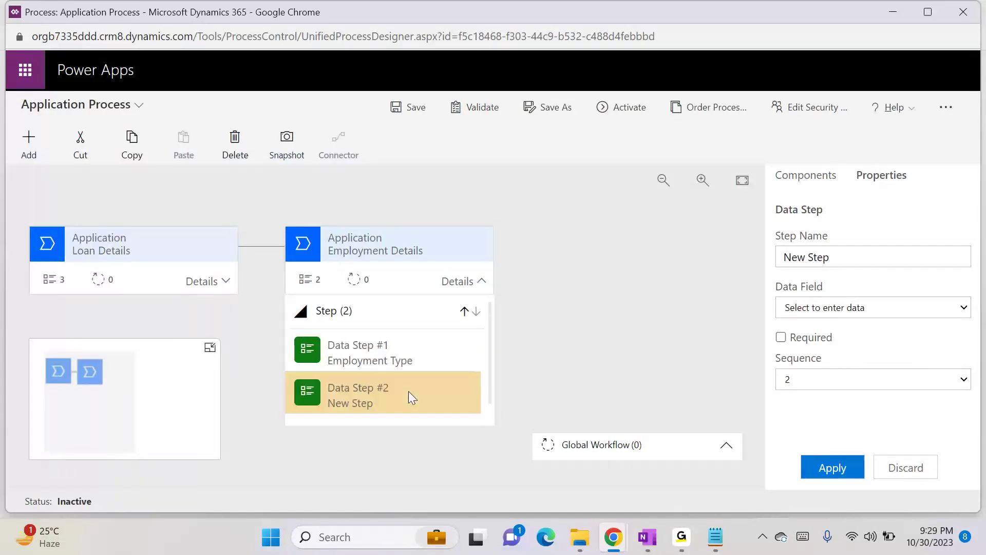
pyautogui.click(823, 313)
pyautogui.scroll(-1, 870, 120)
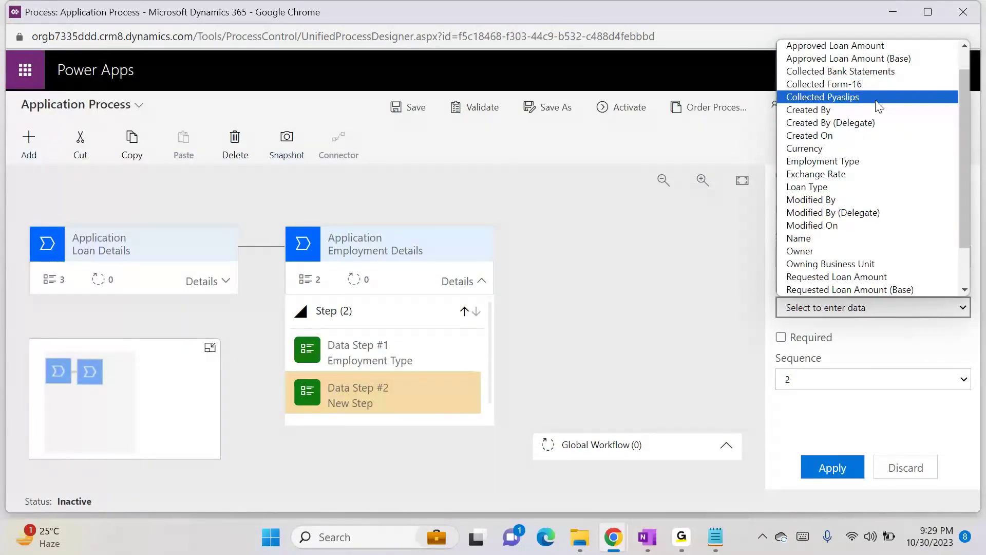
pyautogui.scroll(1, 878, 105)
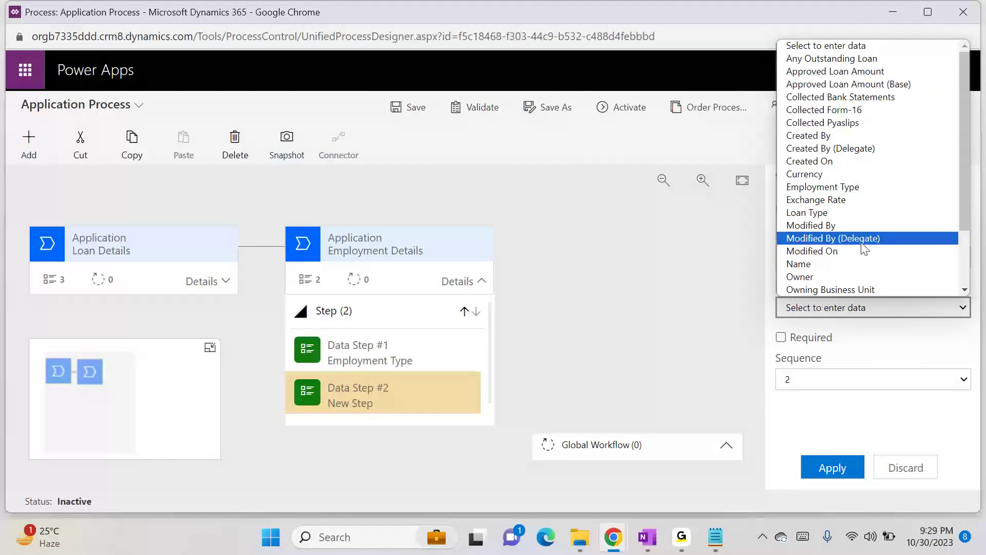
pyautogui.scroll(-2, 842, 180)
pyautogui.click(825, 251)
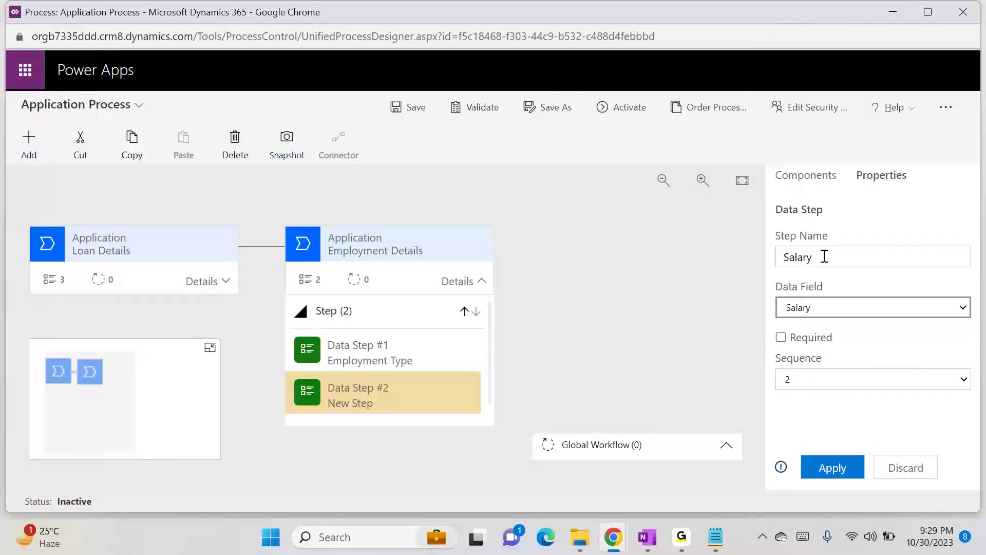
pyautogui.click(834, 465)
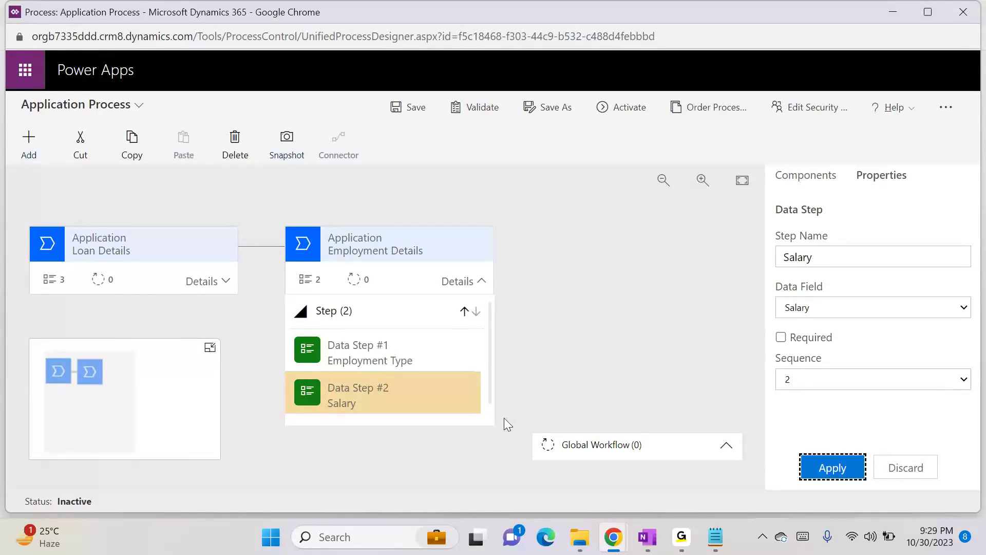
# - Make the Salary data step in the Employment Details stage required and apply the change
pyautogui.click(481, 281)
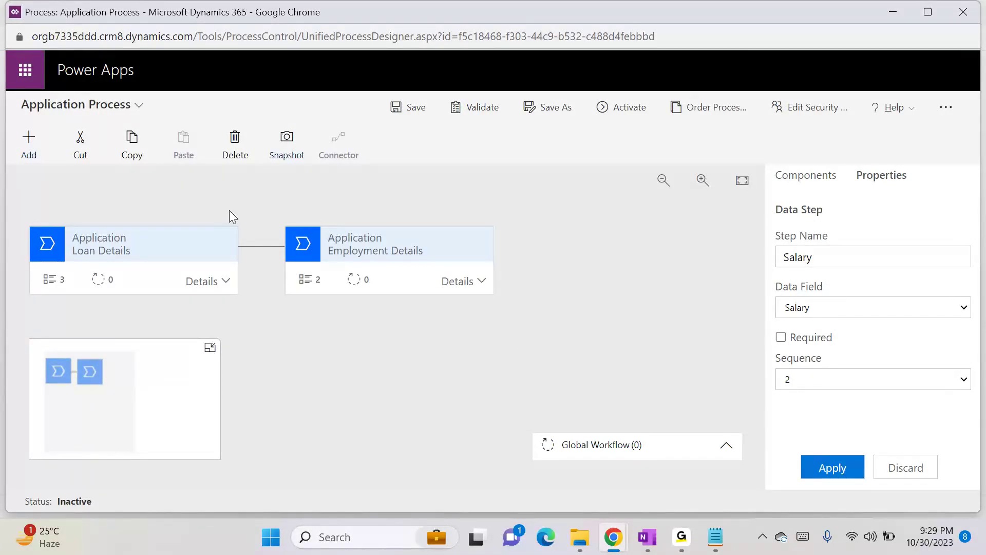
pyautogui.click(473, 283)
pyautogui.click(383, 387)
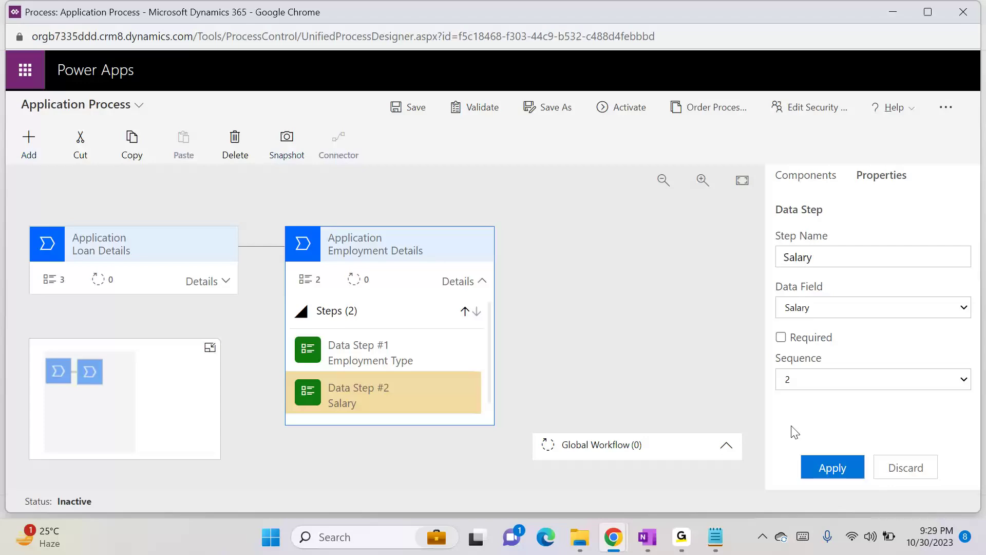
pyautogui.click(781, 337)
pyautogui.click(817, 467)
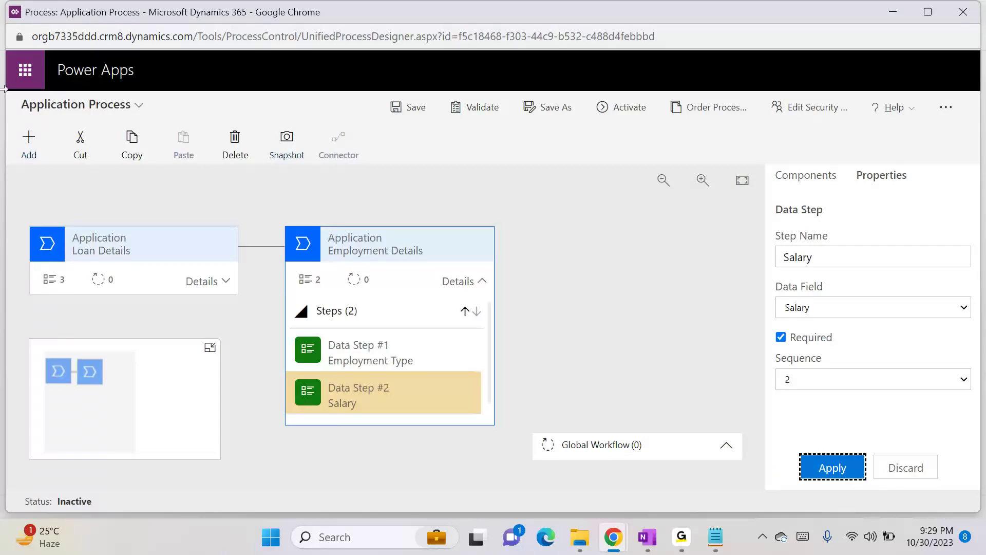
# - Add a third stage after the Employment Details stage
pyautogui.click(20, 147)
pyautogui.click(63, 199)
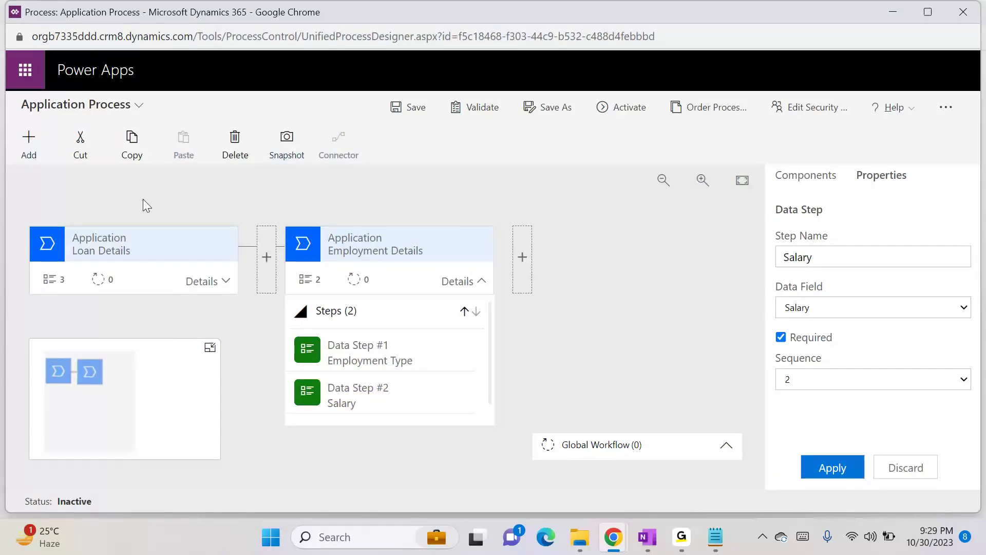
pyautogui.click(524, 260)
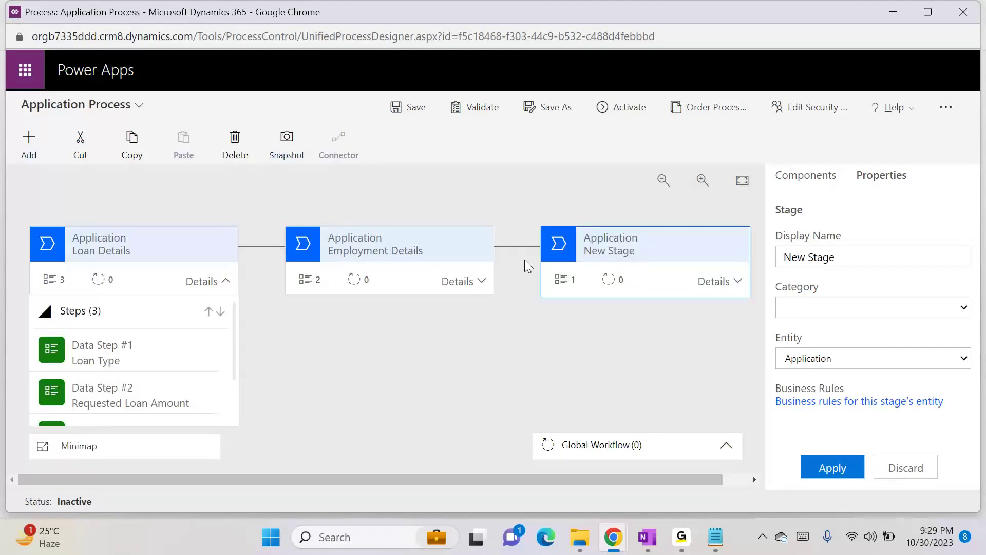
# - Set the third Application stage's display name to Review Loan, leave its category blank, and apply the change
pyautogui.click(868, 253)
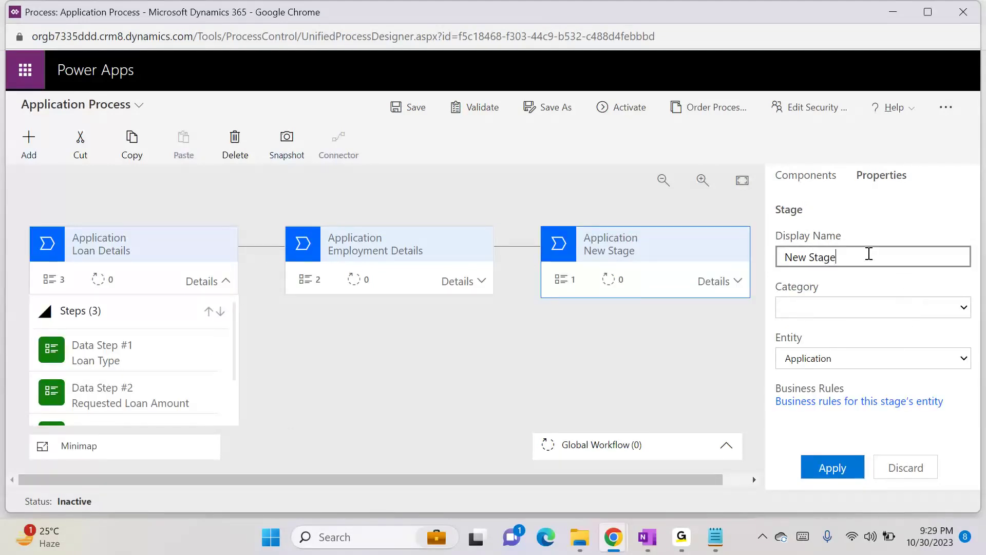
pyautogui.hotkey('ctrl', 'a')
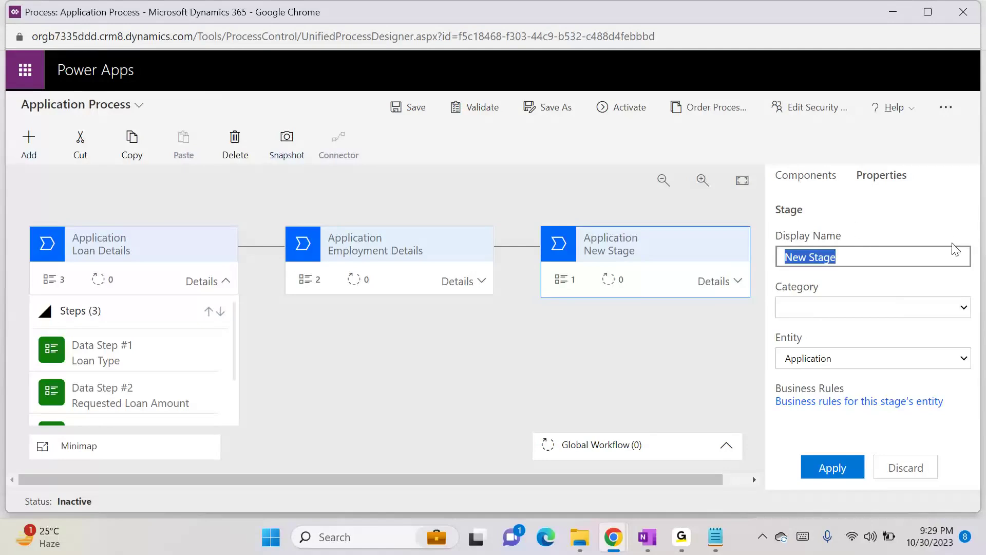
pyautogui.write('Analy')
pyautogui.press('BackSpace')
pyautogui.press('BackSpace')
pyautogui.press('BackSpace')
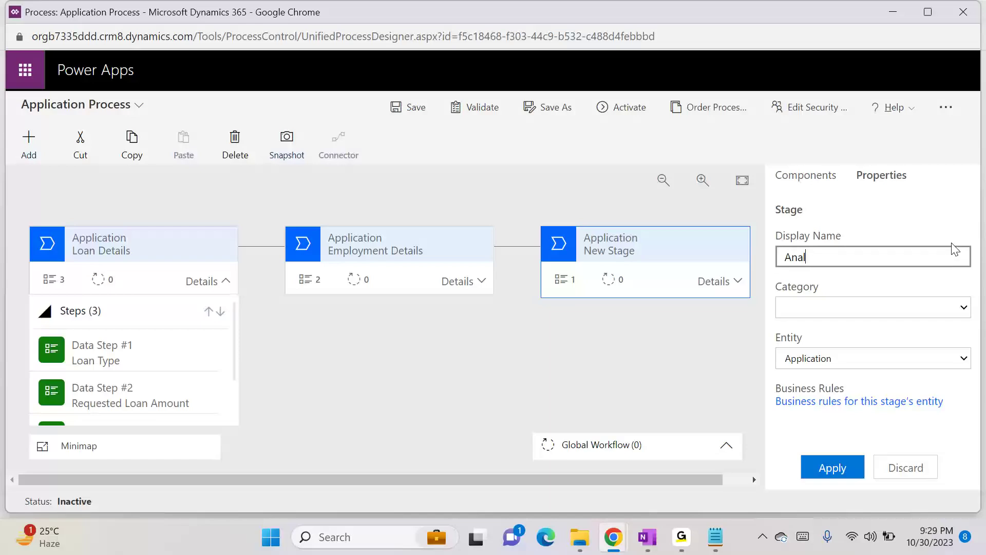
pyautogui.write('ze the')
pyautogui.press('BackSpace')
pyautogui.press('BackSpace')
pyautogui.press('BackSpace')
pyautogui.press('BackSpace')
pyautogui.press('BackSpace')
pyautogui.press('BackSpace')
pyautogui.press('BackSpace')
pyautogui.press('BackSpace')
pyautogui.press('BackSpace')
pyautogui.press('BackSpace')
pyautogui.write('Review Loan')
pyautogui.click(814, 307)
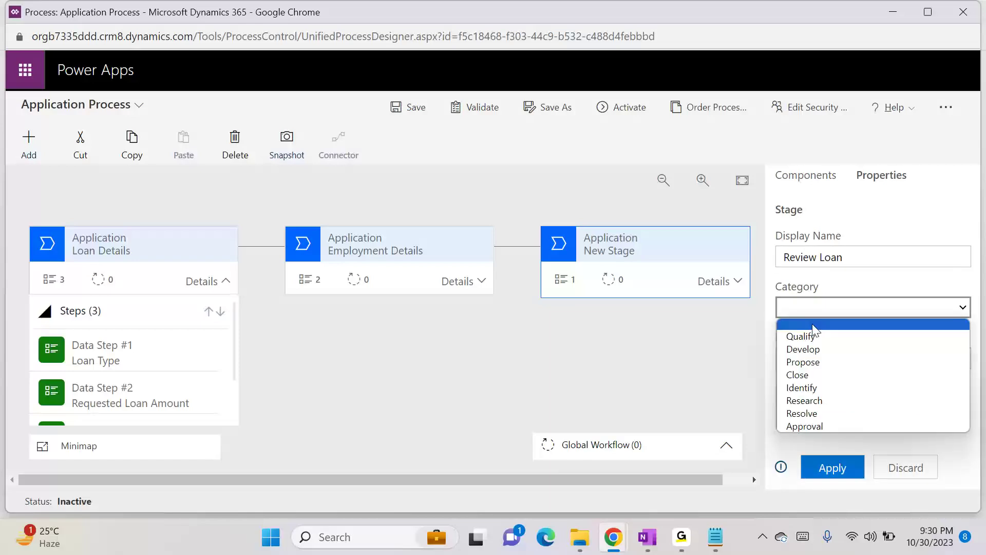
pyautogui.click(813, 325)
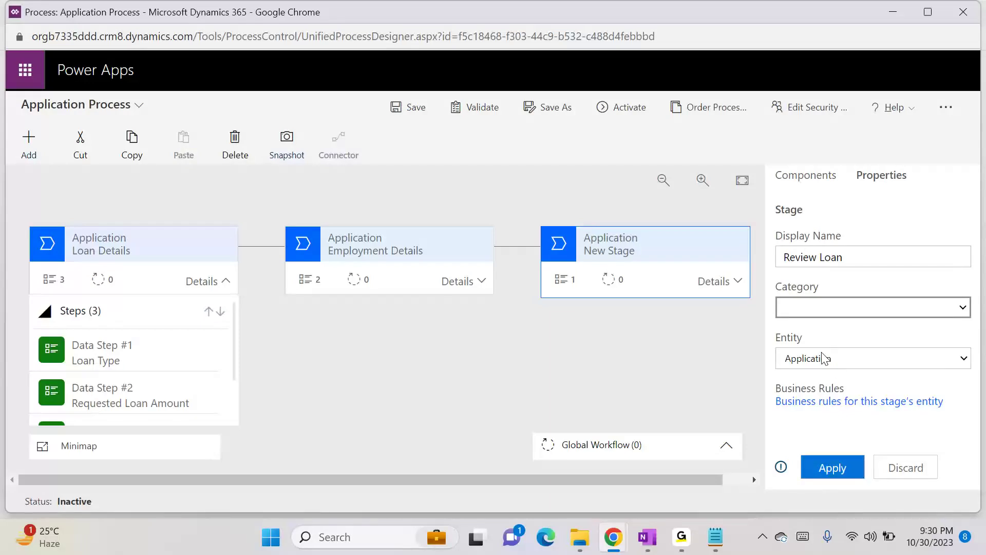
pyautogui.click(833, 466)
# - Set the Review Loan stage's data step to the Approved Loan Amount field, make it required, apply it, and collapse the stage details
pyautogui.click(700, 299)
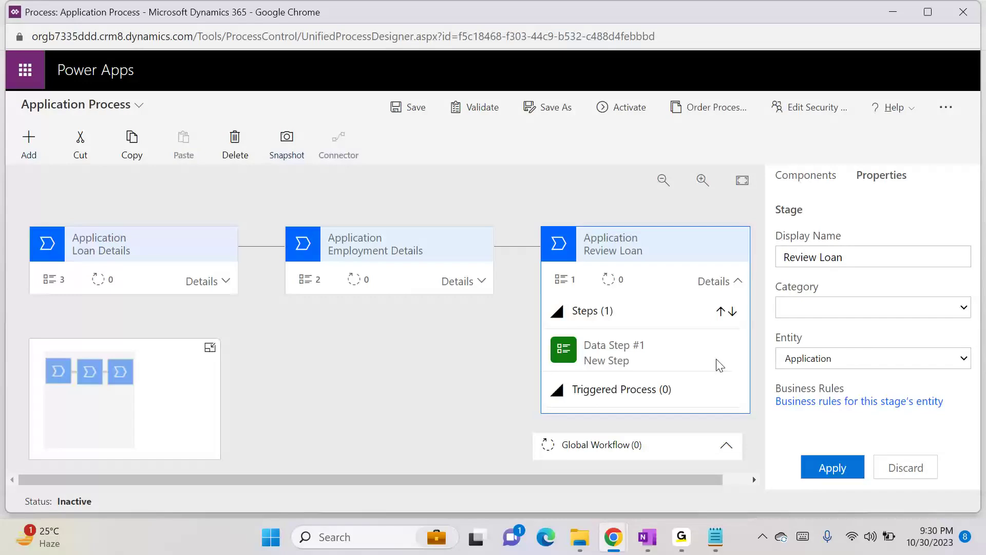
pyautogui.click(667, 360)
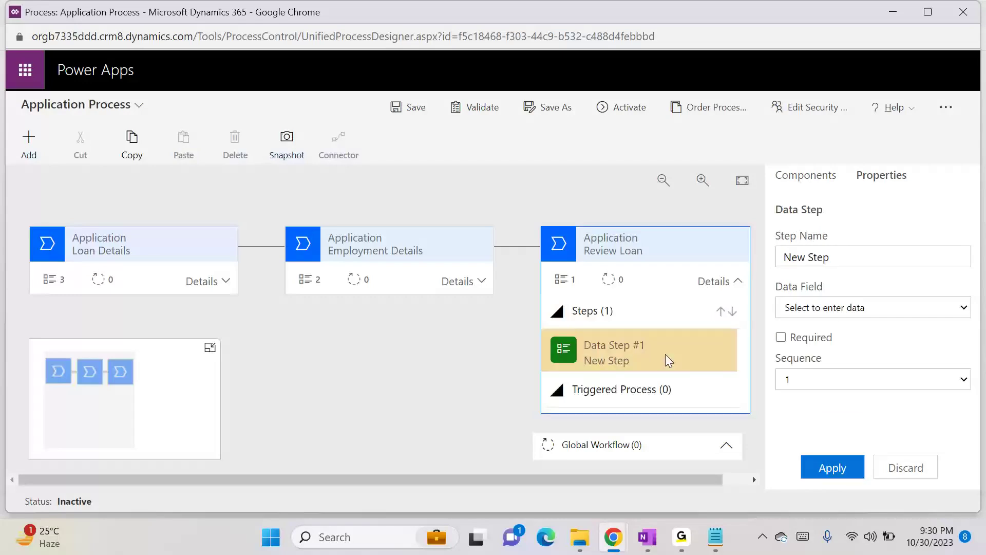
pyautogui.click(874, 307)
pyautogui.scroll(-1, 848, 97)
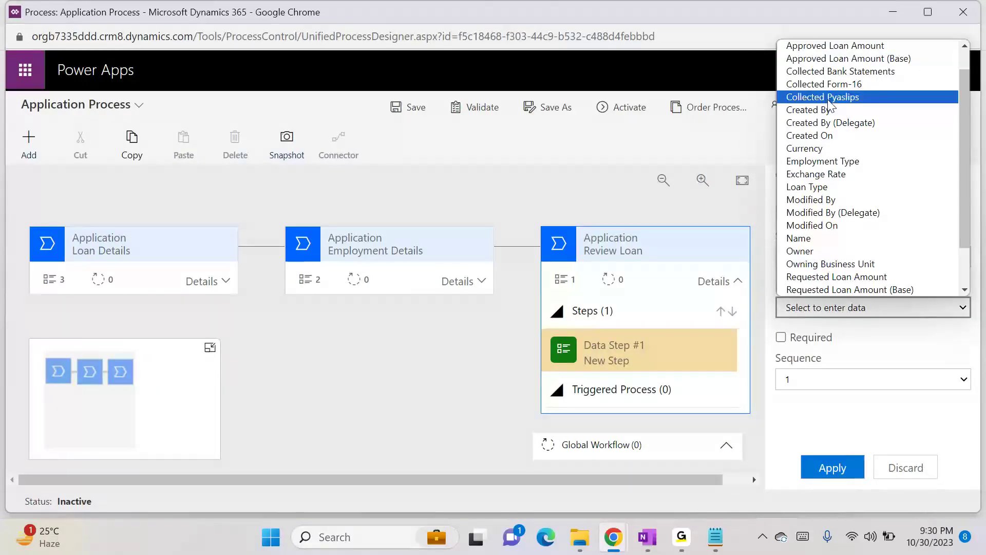
pyautogui.click(835, 47)
pyautogui.click(847, 464)
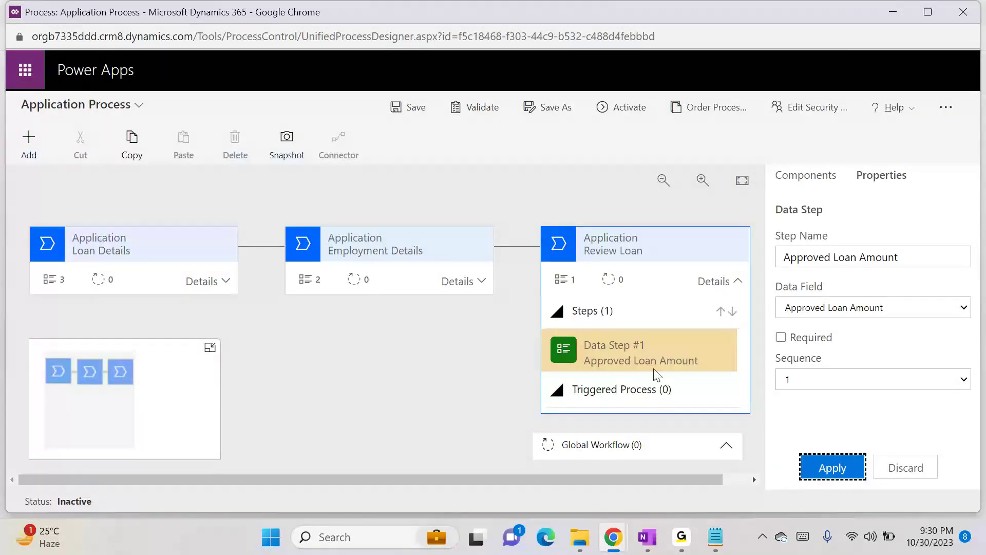
pyautogui.click(781, 337)
pyautogui.click(831, 467)
pyautogui.moveTo(611, 479); pyautogui.dragTo(710, 420)
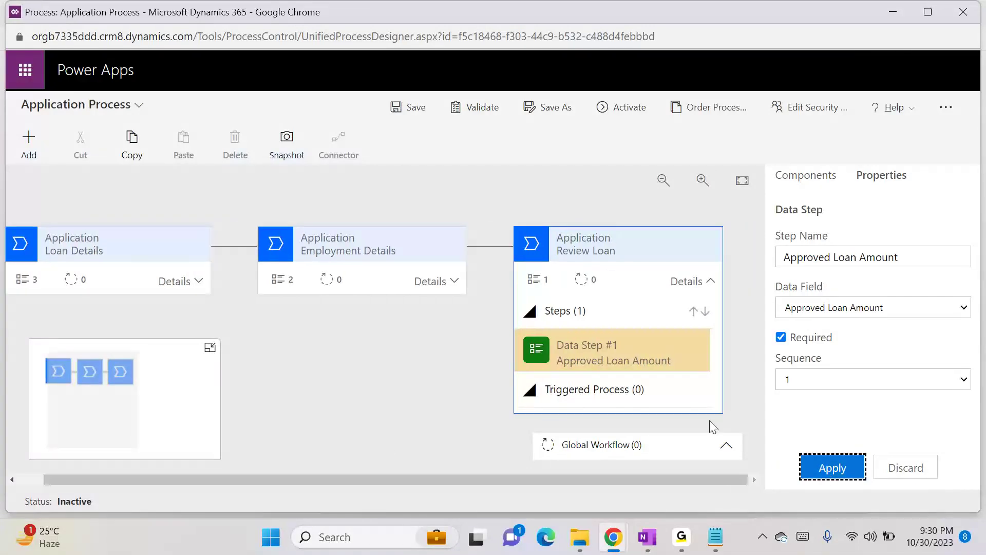
pyautogui.click(711, 281)
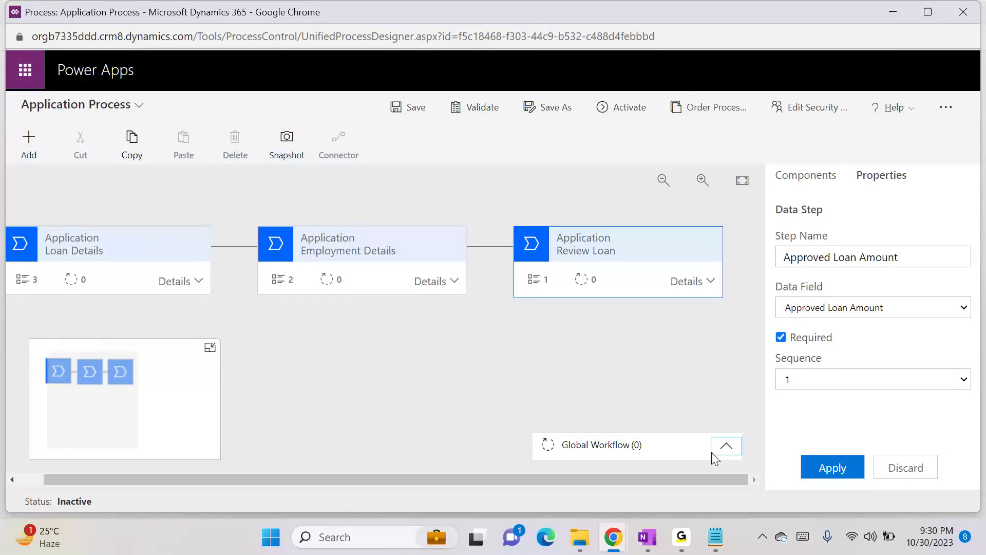
# - Add a fourth stage after the Review Loan stage
pyautogui.click(28, 144)
pyautogui.click(39, 196)
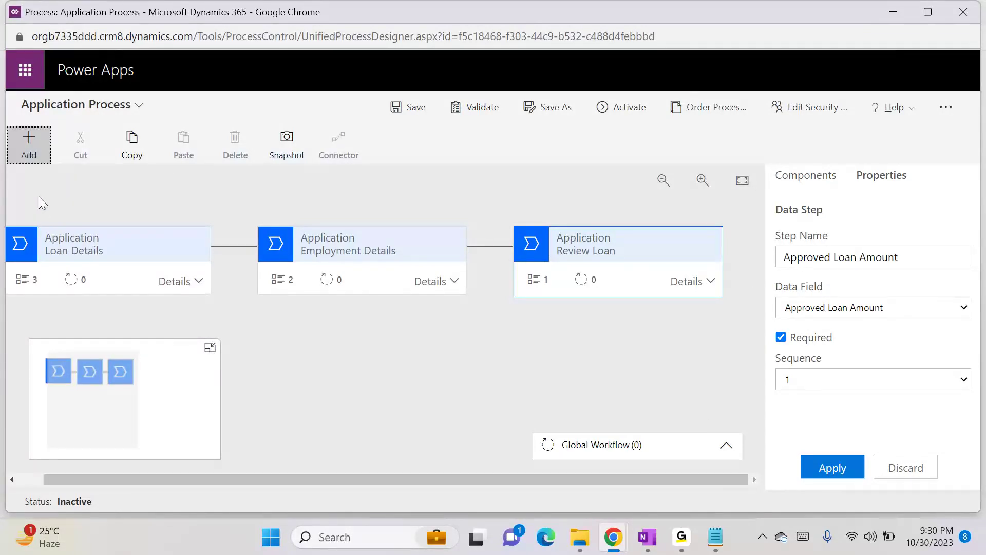
pyautogui.click(30, 145)
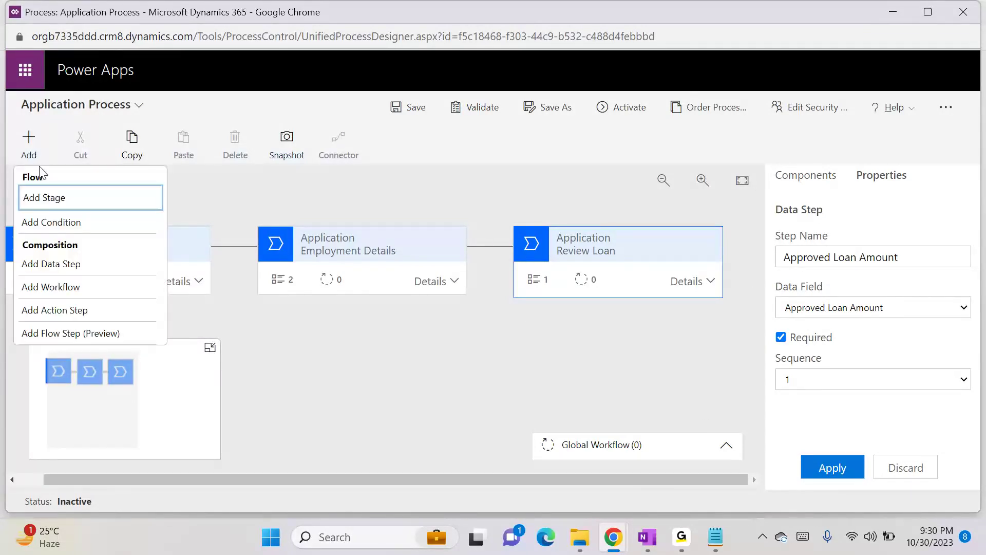
pyautogui.click(50, 195)
pyautogui.click(751, 257)
# - Set the fourth stage's display name to Document Collection, leave its category blank, keep the Application entity, and apply the change
pyautogui.click(854, 255)
pyautogui.tripleClick(850, 251)
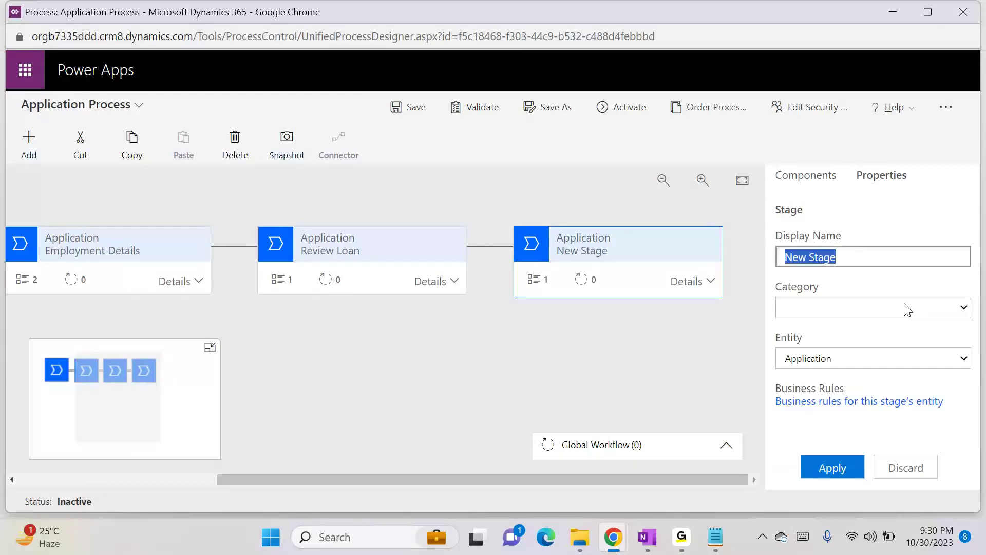
pyautogui.write('Dco')
pyautogui.press('BackSpace')
pyautogui.write('ment Collection')
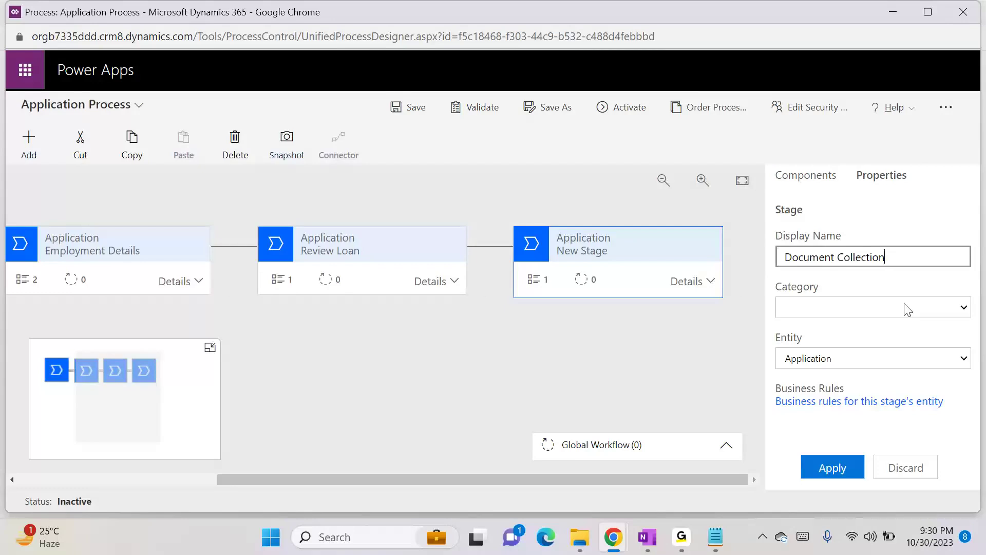
pyautogui.click(905, 305)
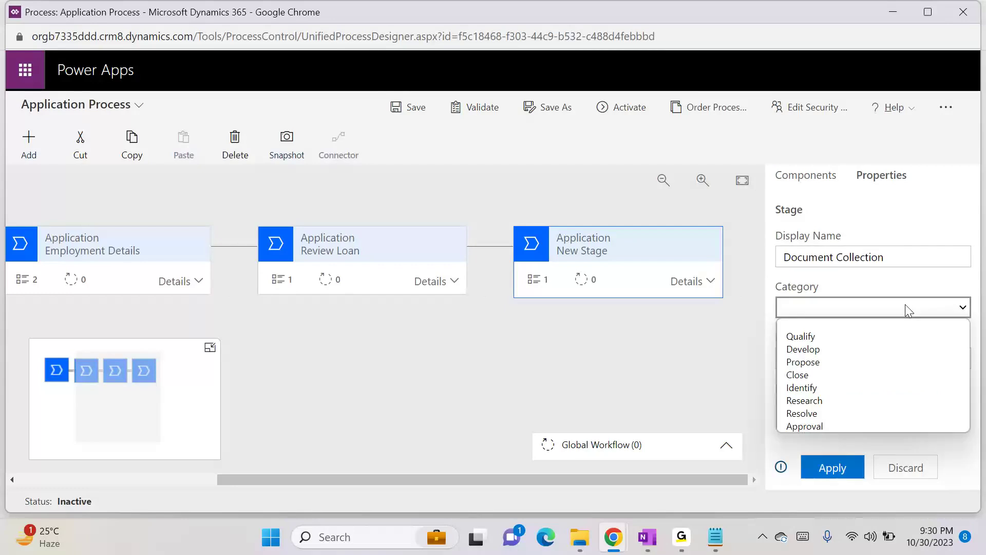
pyautogui.click(819, 326)
pyautogui.click(867, 360)
pyautogui.click(866, 361)
pyautogui.click(835, 462)
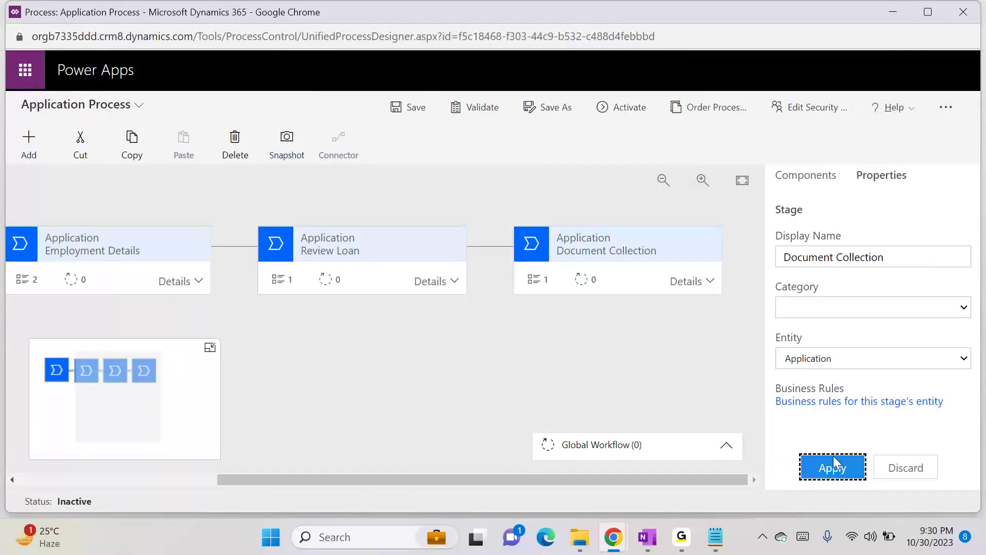
# - Set the Document Collection stage's first data step to the Collected Pyaslips field, make it required, and apply it
pyautogui.click(700, 285)
pyautogui.click(604, 344)
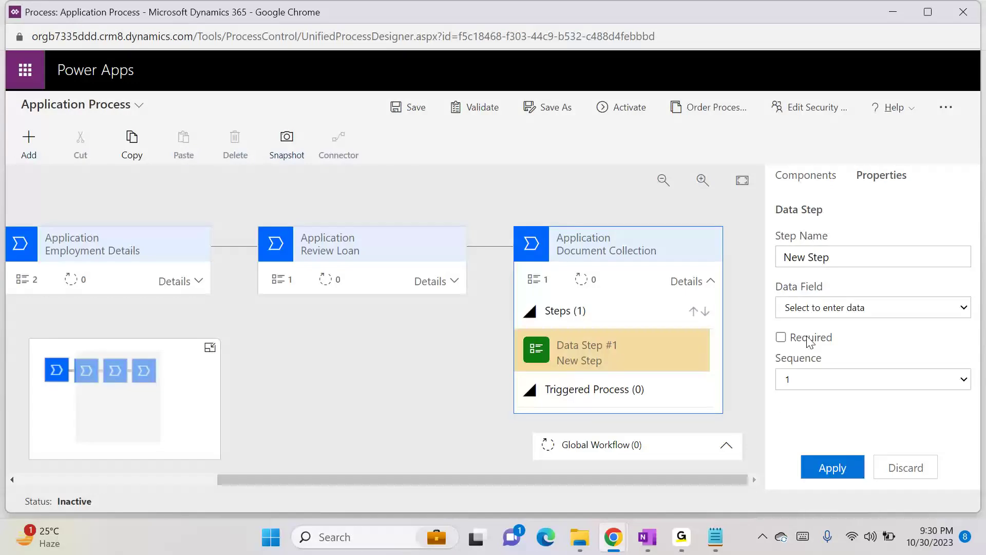
pyautogui.click(876, 307)
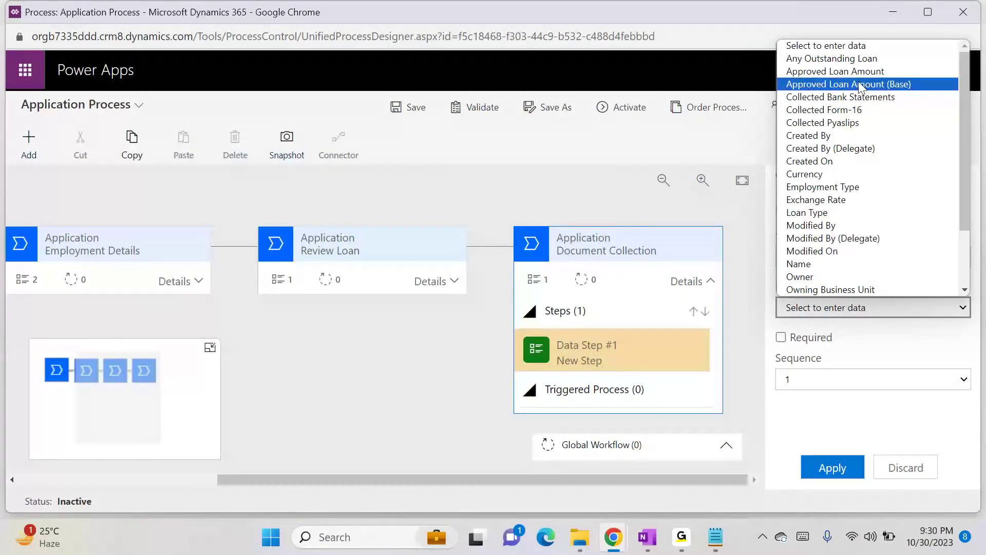
pyautogui.click(832, 123)
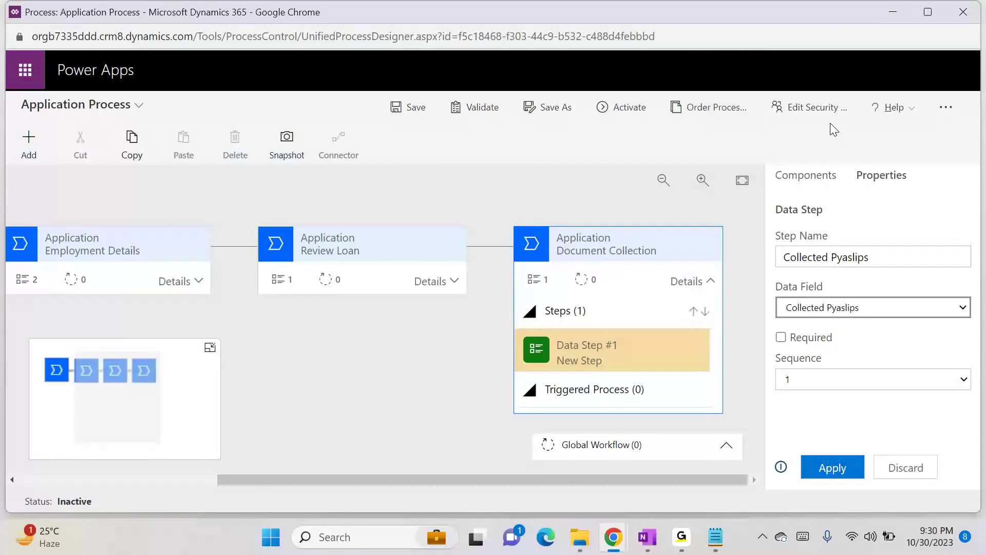
pyautogui.click(781, 337)
pyautogui.click(821, 462)
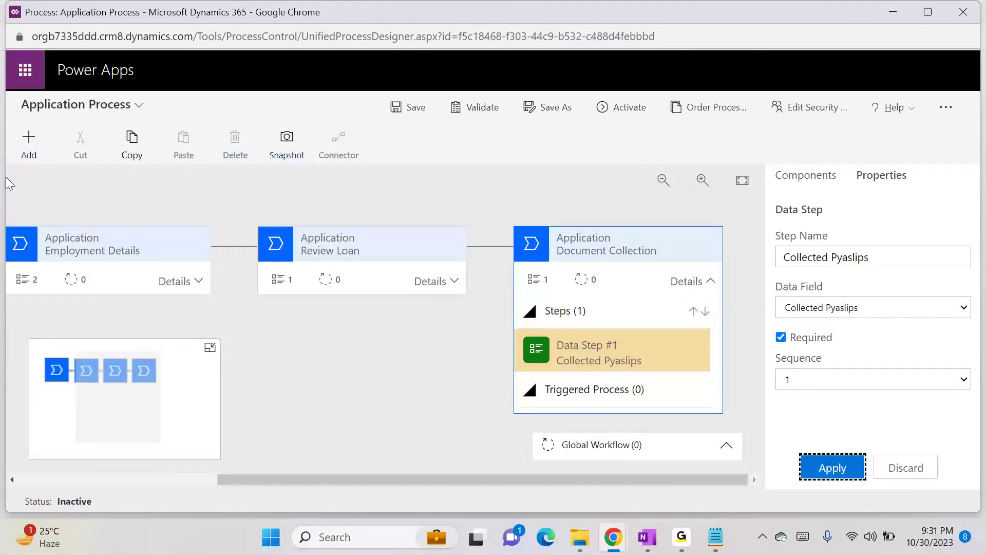
# - Add a second data step to the Document Collection stage for the Collected Bank Statements field, make it required, and apply it
pyautogui.click(20, 151)
pyautogui.click(49, 260)
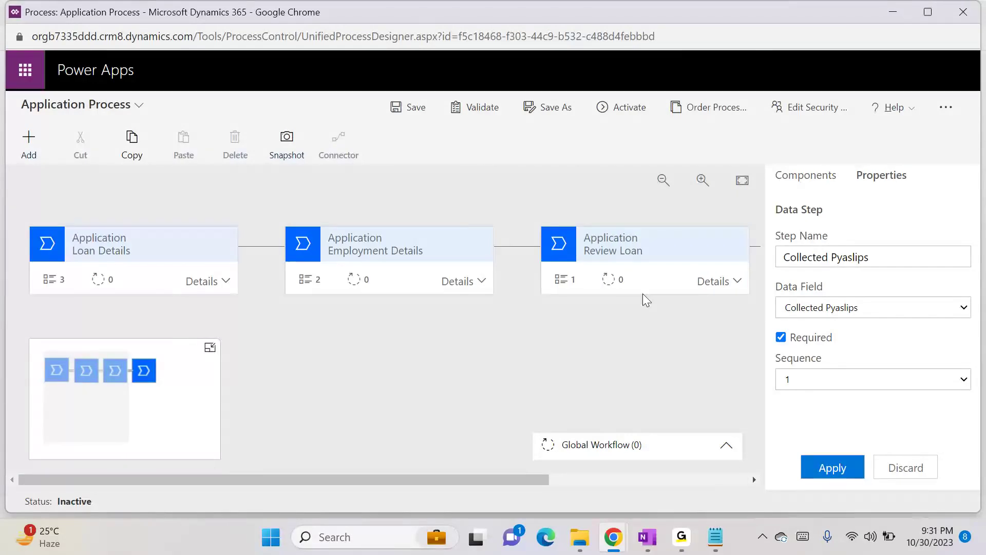
pyautogui.click(618, 479)
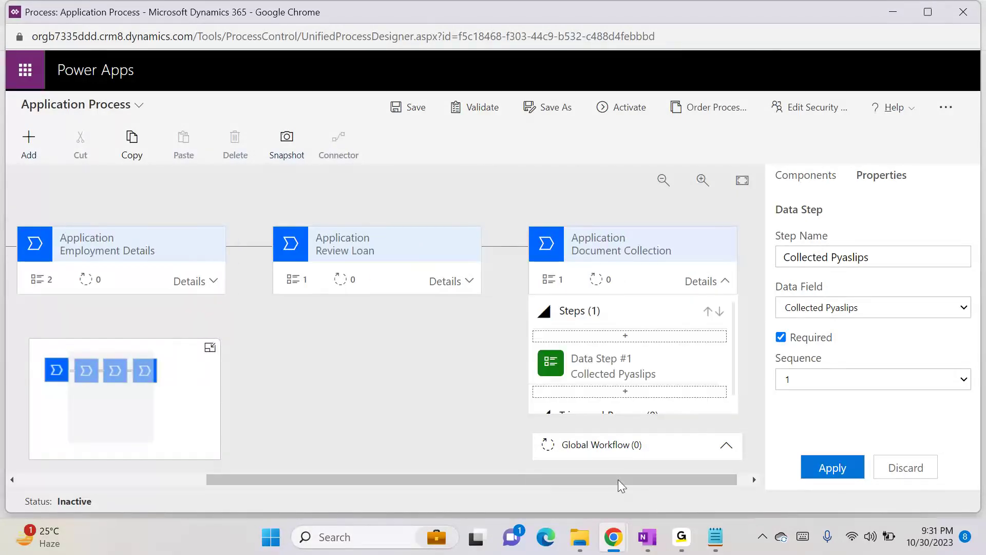
pyautogui.click(617, 390)
pyautogui.click(860, 311)
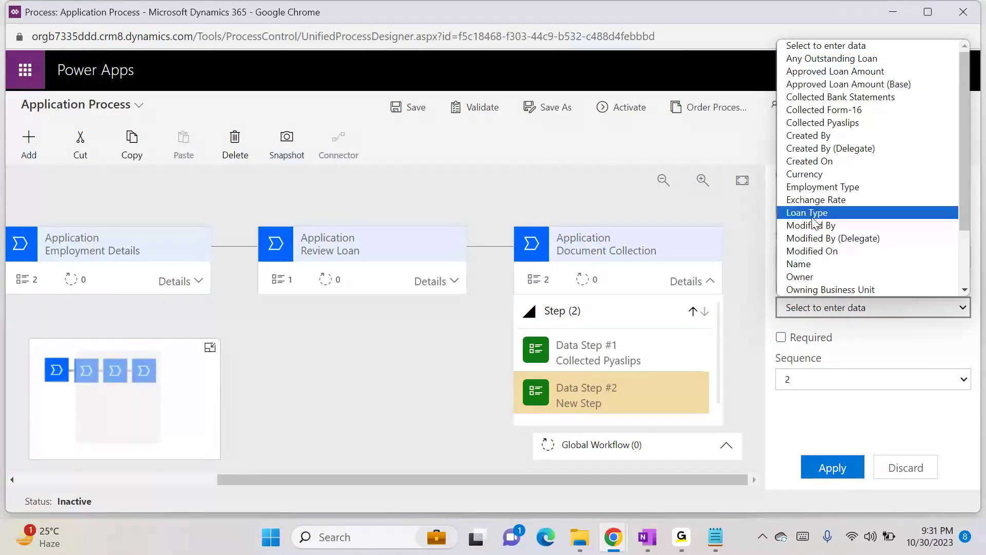
pyautogui.click(840, 97)
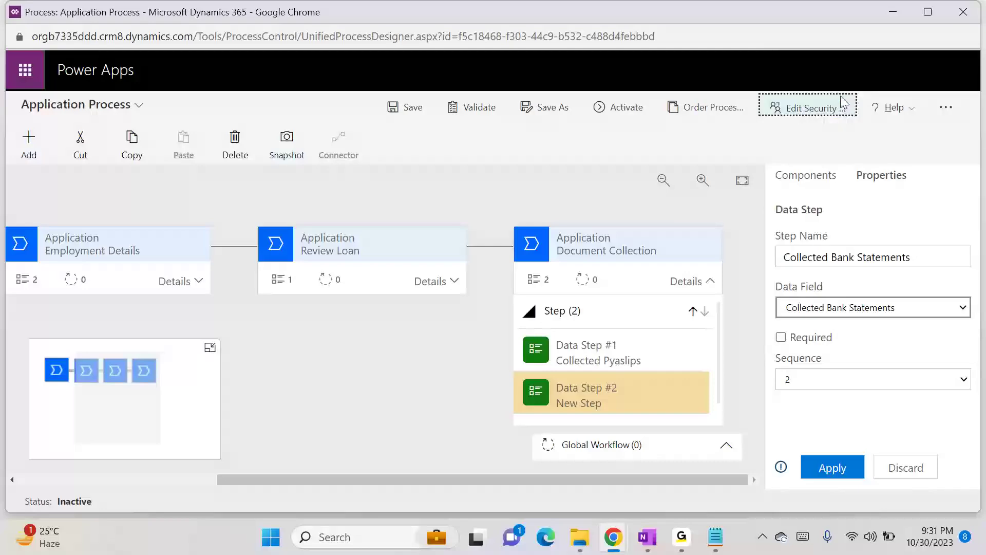
pyautogui.click(781, 337)
pyautogui.click(834, 468)
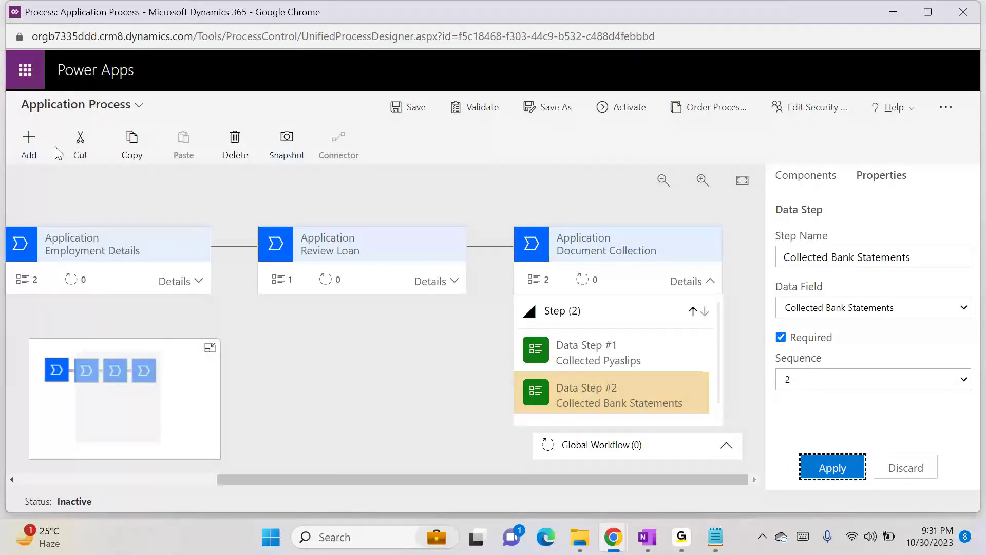
# - Start adding a third data step to the Document Collection stage
pyautogui.click(23, 143)
pyautogui.click(53, 205)
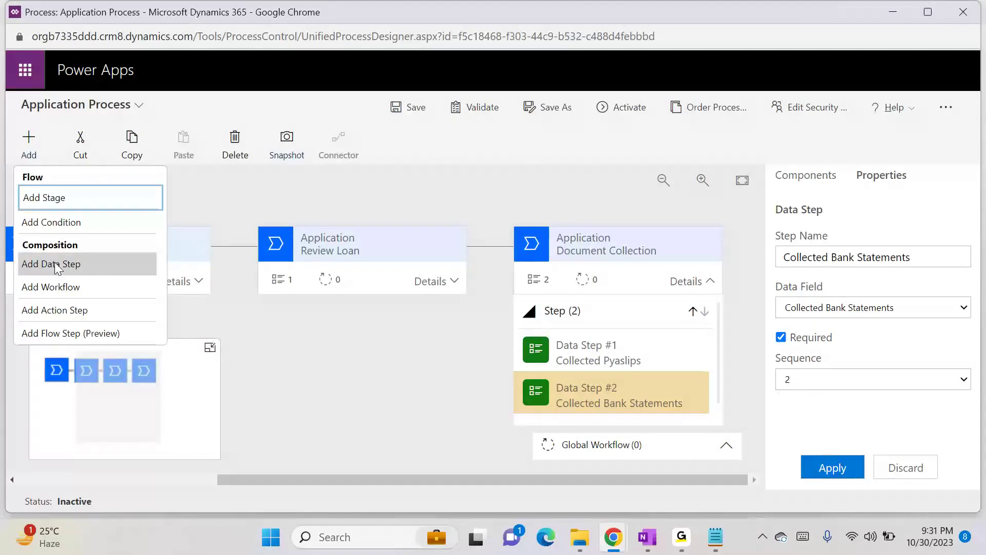
pyautogui.click(55, 262)
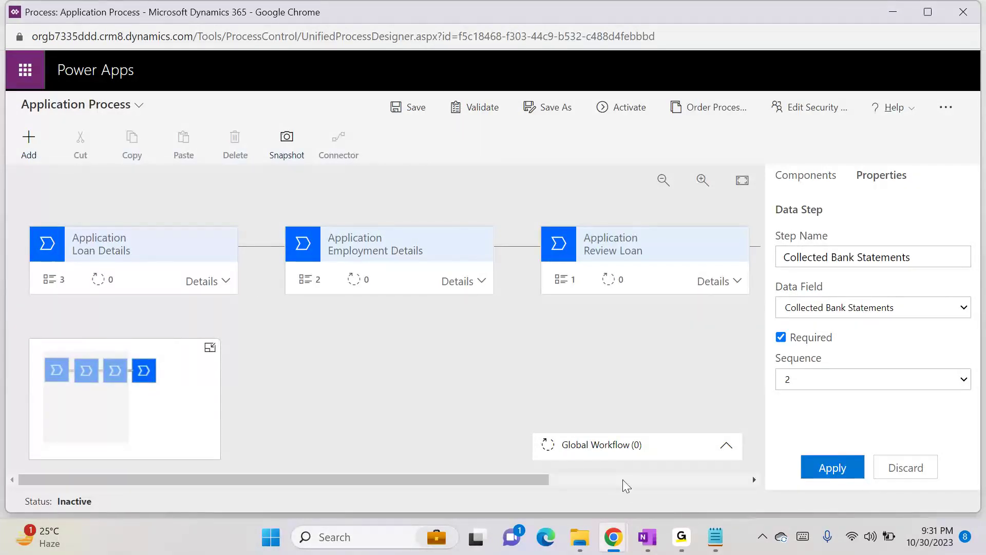
# - Add a third data step at the end of the Document Collection stage, after Collected Bank Statements
pyautogui.click(623, 480)
pyautogui.scroll(-1, 652, 413)
pyautogui.click(29, 139)
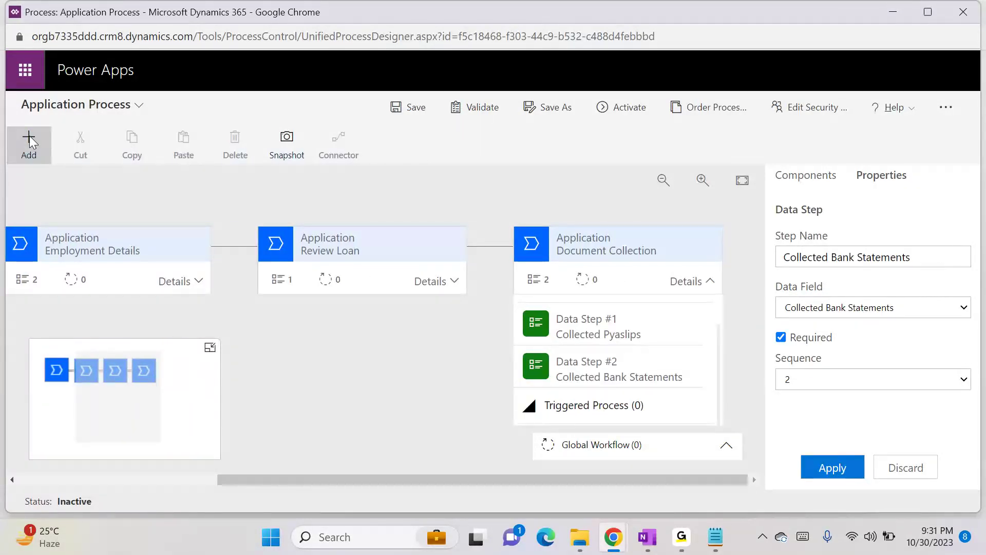
pyautogui.click(28, 144)
pyautogui.click(55, 262)
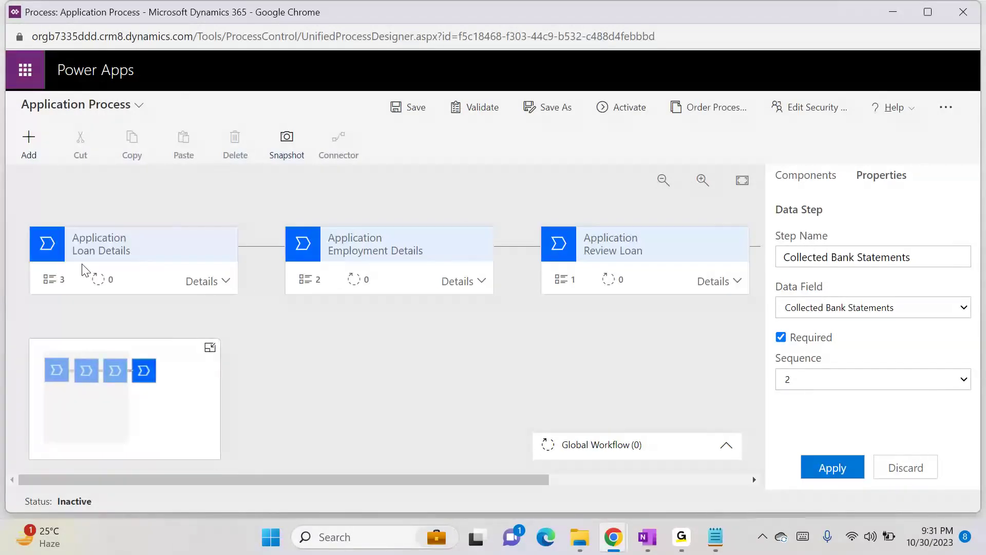
pyautogui.click(555, 481)
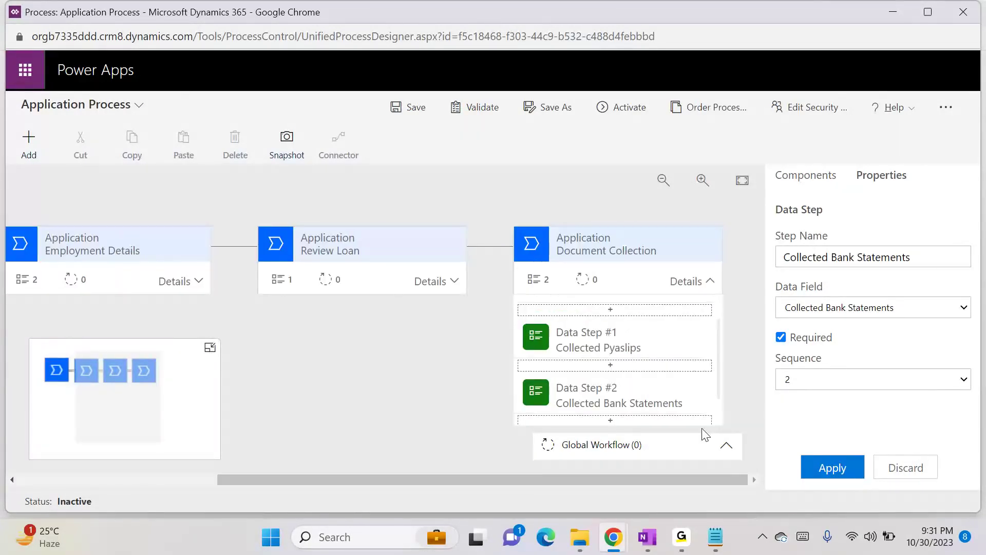
pyautogui.click(631, 418)
# - Bind the new Document Collection data step to the Collected Form-16 field, make it required and apply the changes
pyautogui.click(865, 314)
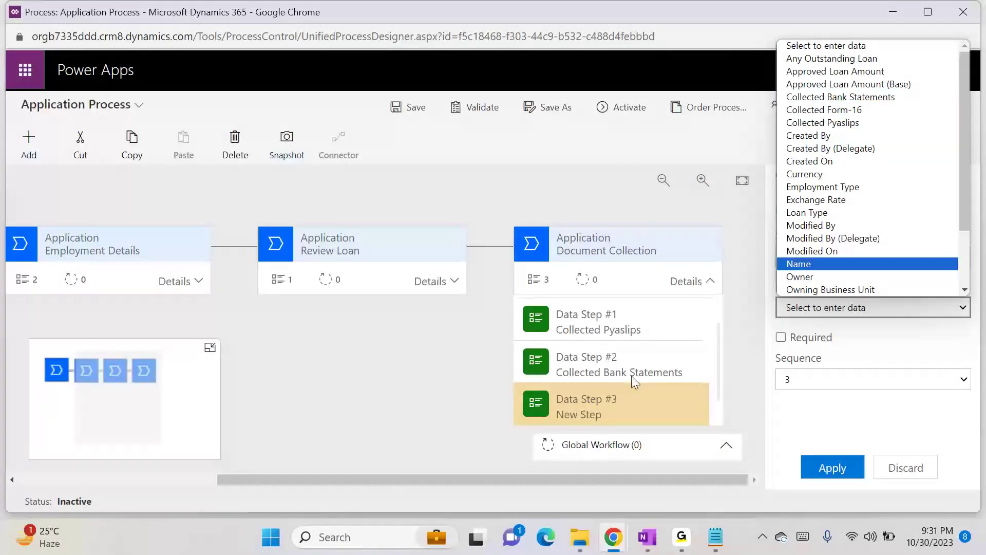
pyautogui.click(878, 116)
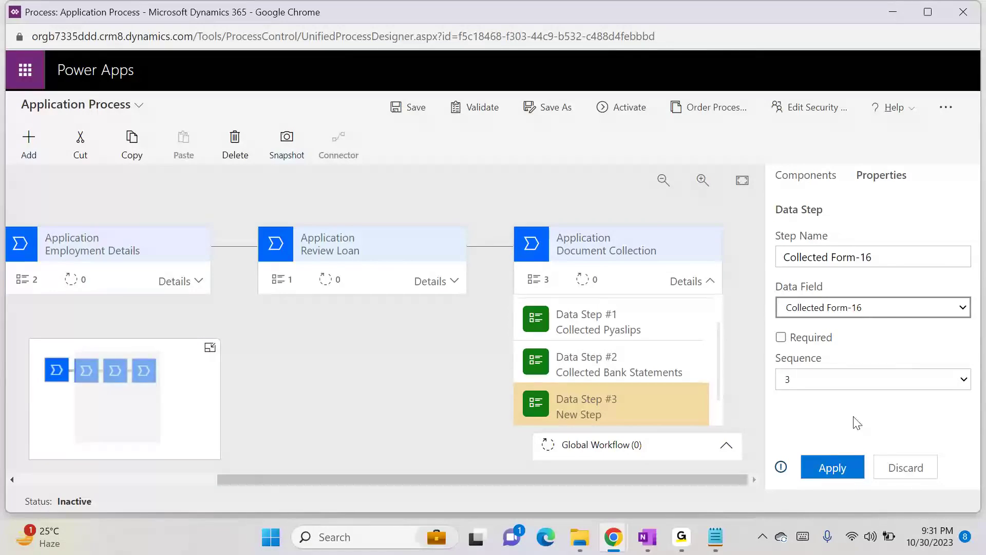
pyautogui.click(781, 337)
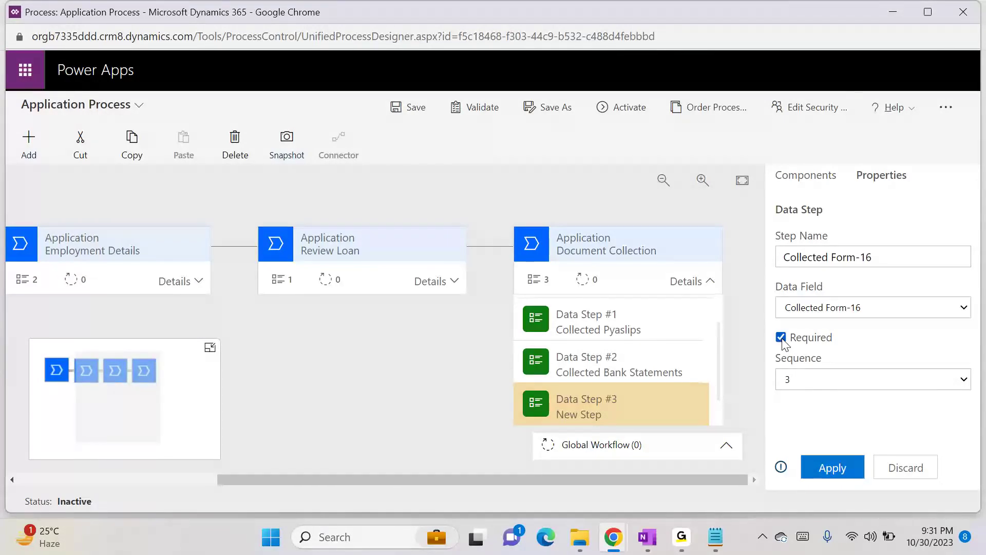
pyautogui.click(846, 465)
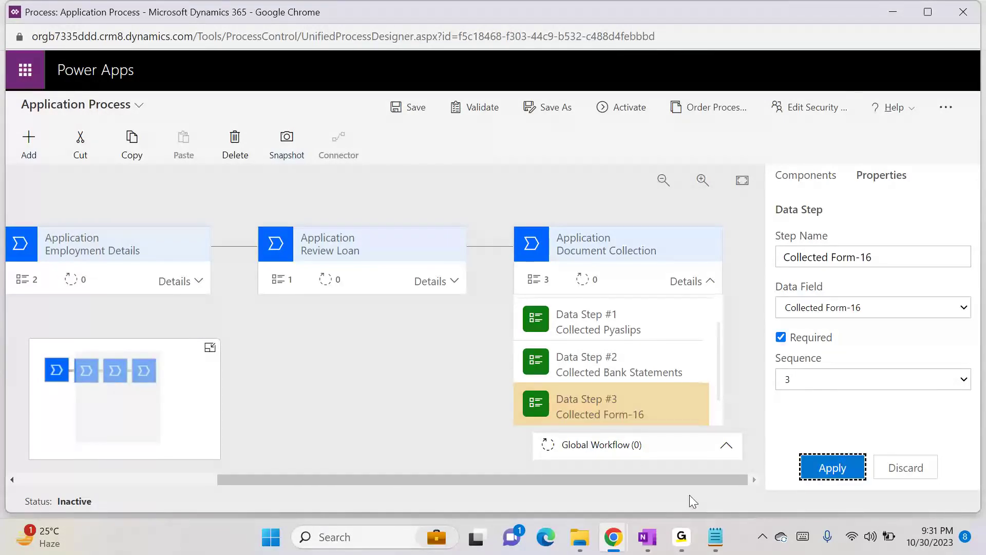
# - Add a new stage after the Document Collection stage at the end of the process flow
pyautogui.click(19, 138)
pyautogui.click(39, 195)
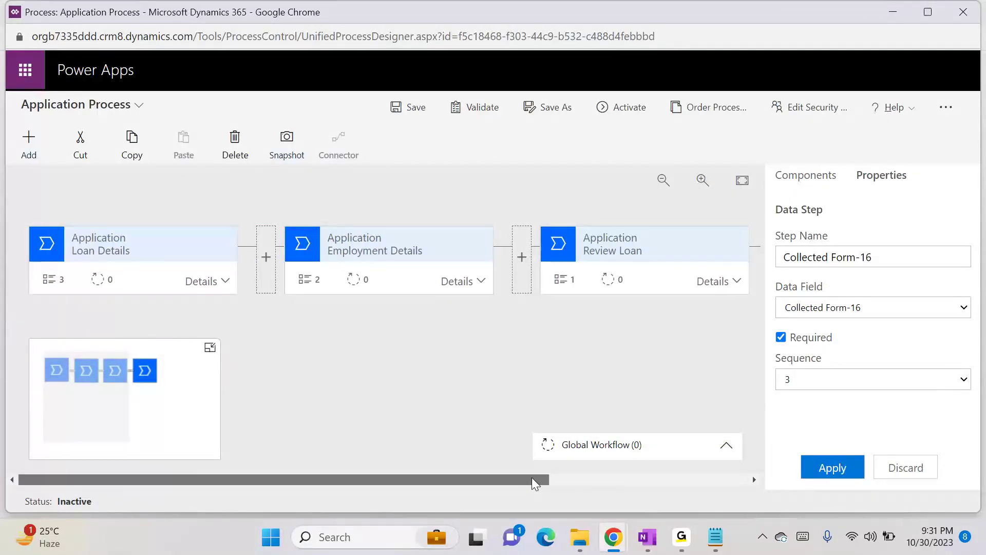
pyautogui.moveTo(532, 477); pyautogui.dragTo(806, 491)
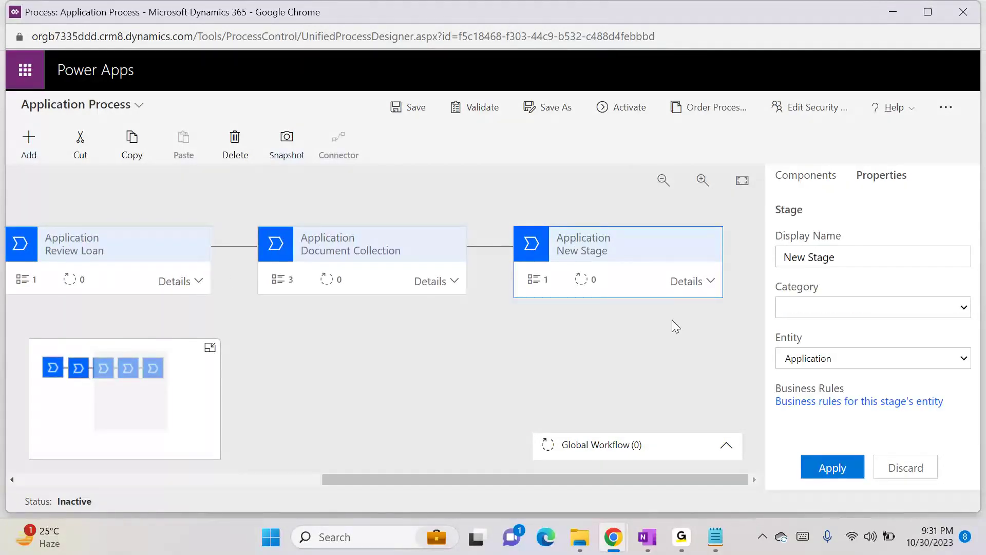
# - Rename the new stage as Loan Disbursement, correcting the spelling and leaving its category blank, and apply the changes
pyautogui.click(846, 251)
pyautogui.hotkey('ctrl', 'a')
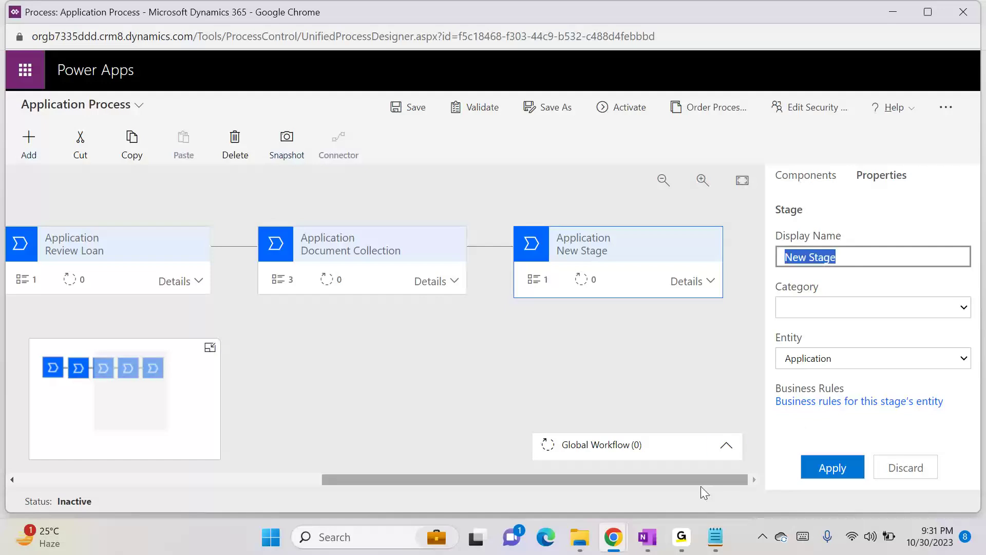
pyautogui.write('L')
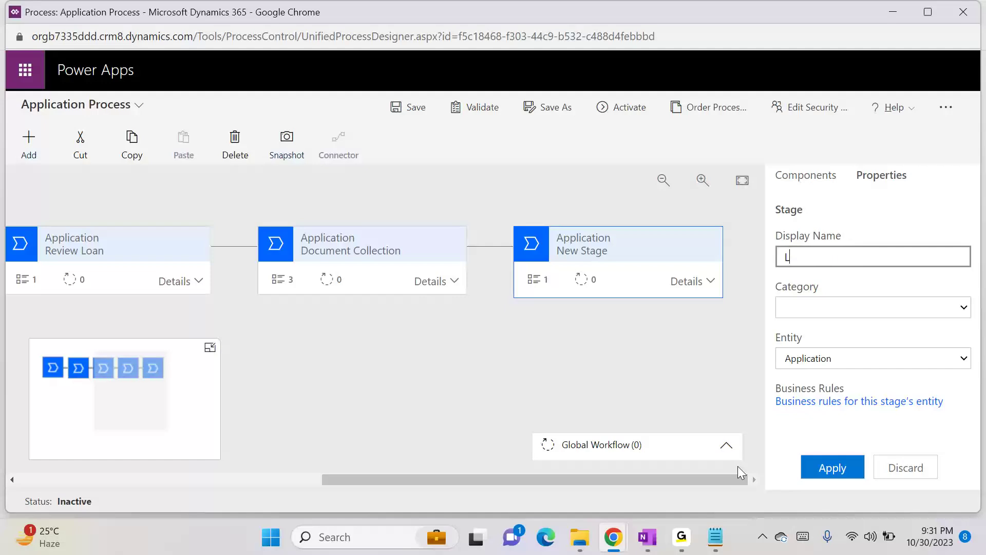
pyautogui.write('oan Disbursment')
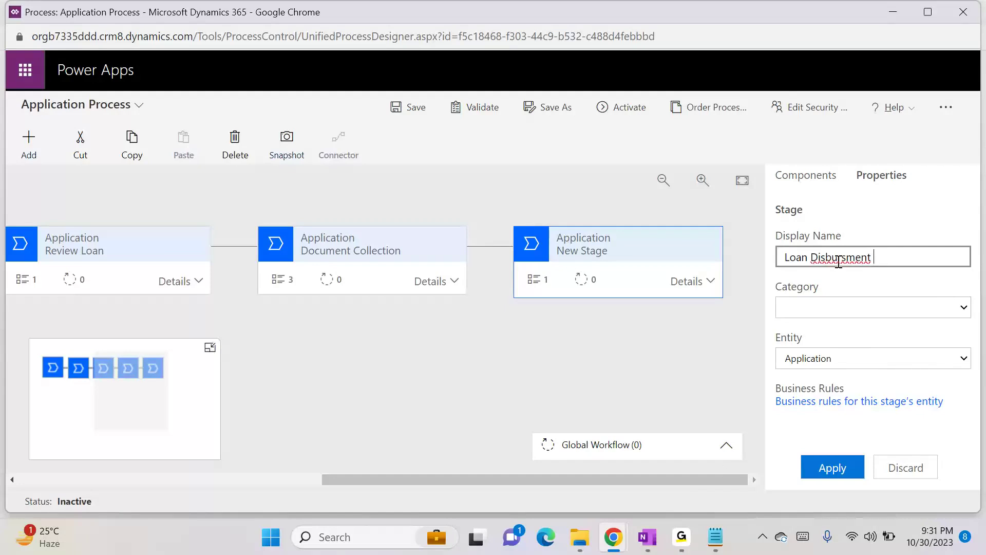
pyautogui.rightClick(837, 256)
pyautogui.click(667, 267)
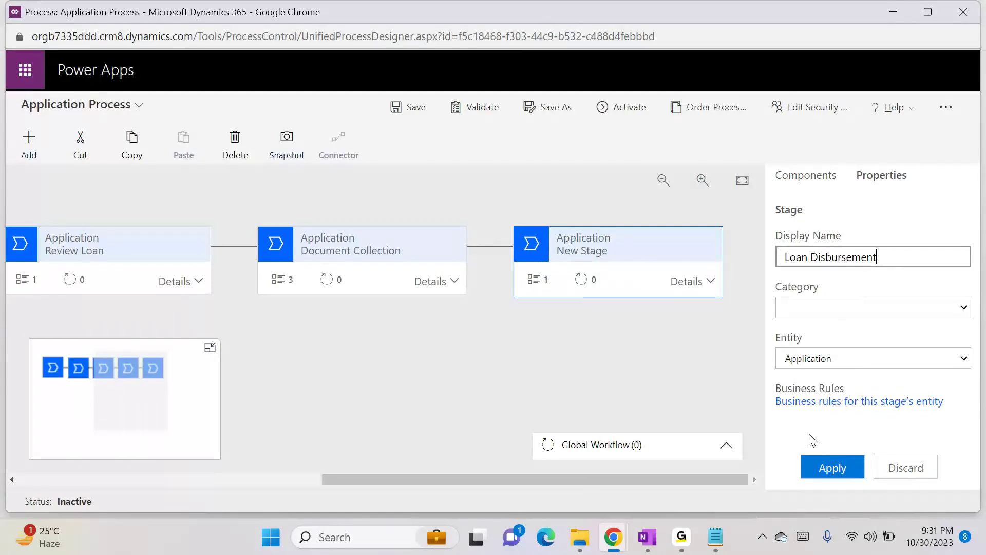
pyautogui.click(836, 308)
pyautogui.click(802, 319)
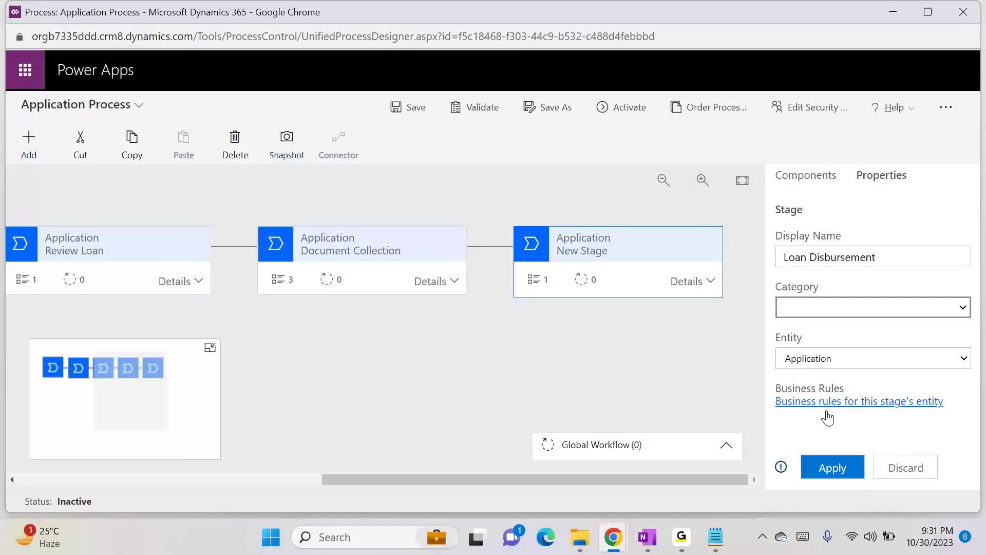
pyautogui.click(838, 469)
# - Bind the Loan Disbursement stage's first data step to the Status field and apply it
pyautogui.click(688, 282)
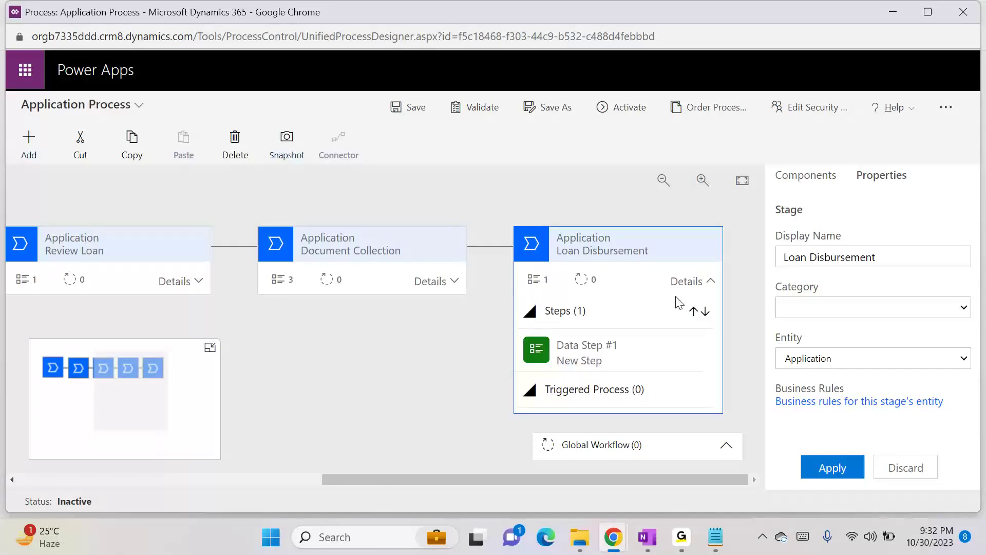
pyautogui.click(623, 359)
pyautogui.click(871, 307)
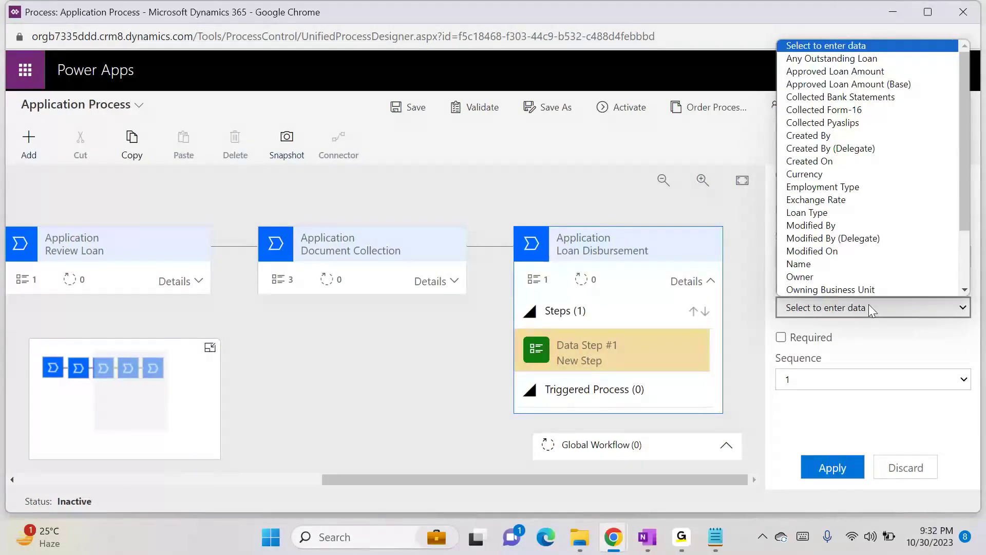
pyautogui.scroll(-1, 866, 254)
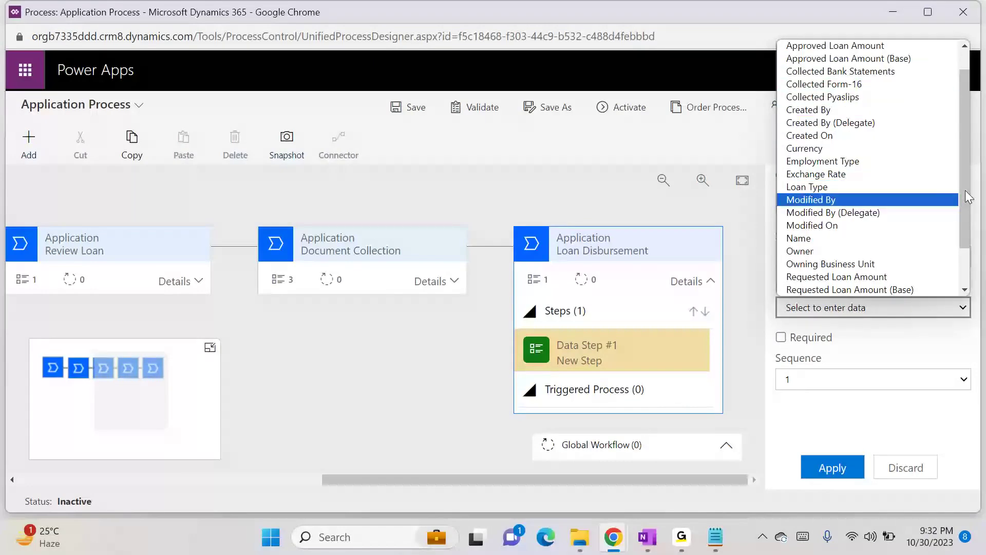
pyautogui.moveTo(967, 194); pyautogui.dragTo(972, 236)
pyautogui.click(889, 278)
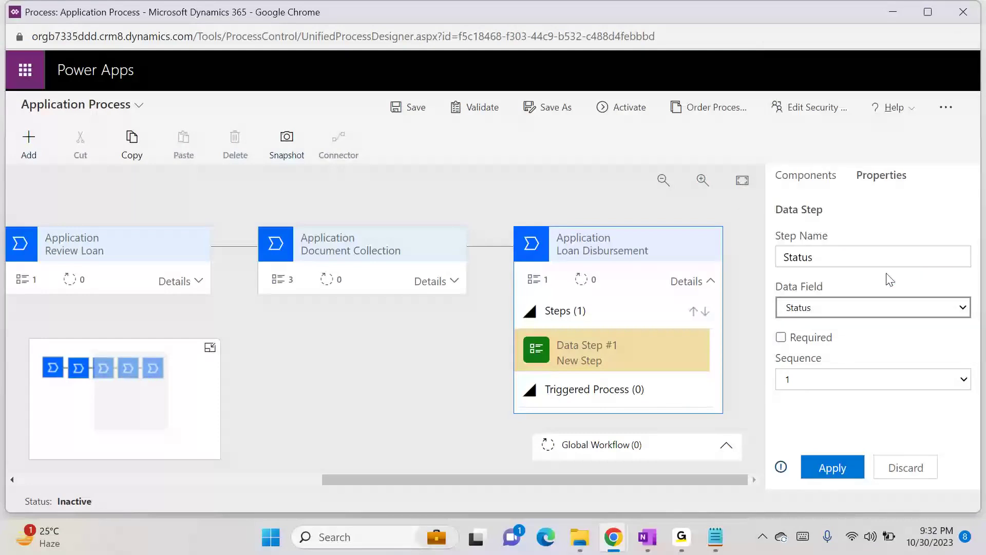
pyautogui.click(828, 470)
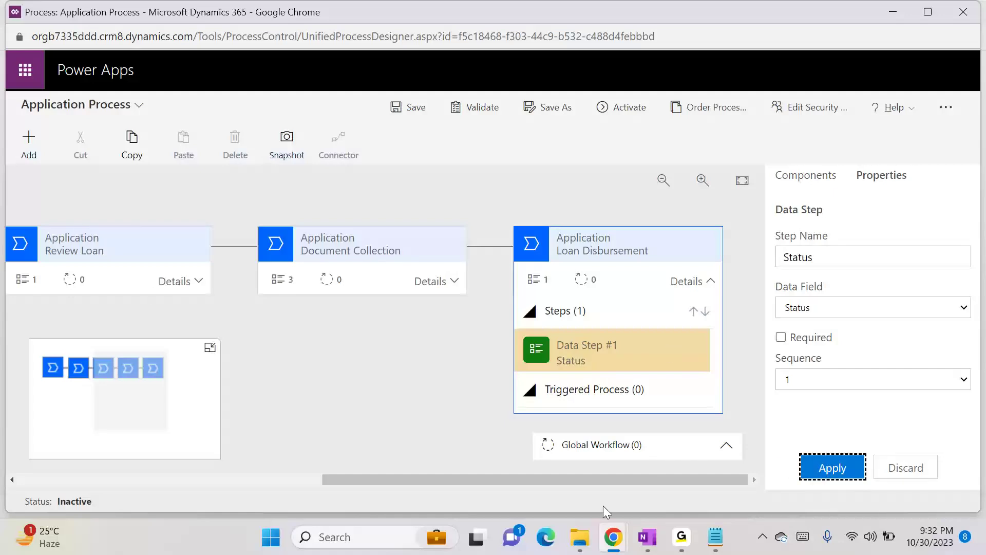
# - Review the stages from Loan Details to Loan Disbursement, save the process and try to activate it
pyautogui.moveTo(588, 480); pyautogui.dragTo(13, 436)
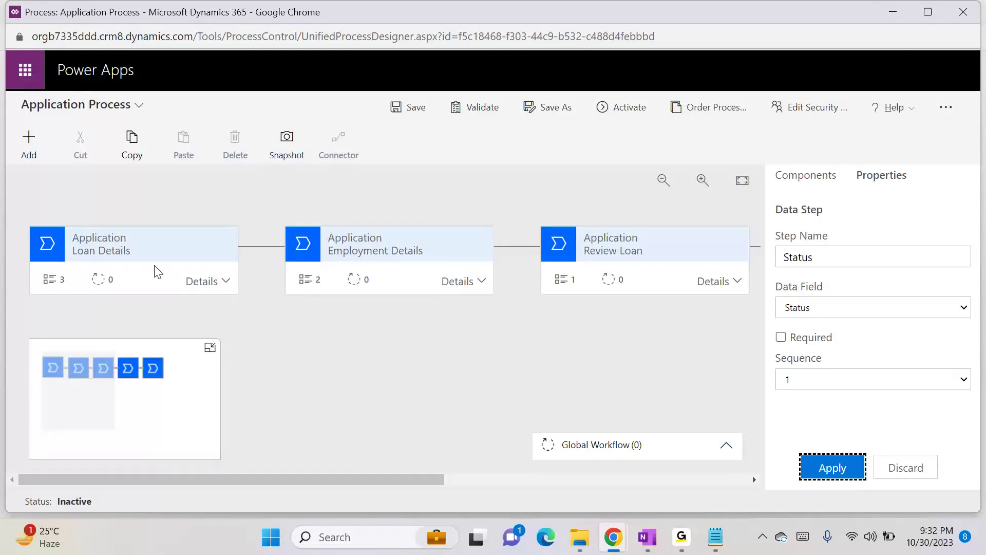
pyautogui.moveTo(383, 476); pyautogui.dragTo(822, 481)
pyautogui.click(709, 281)
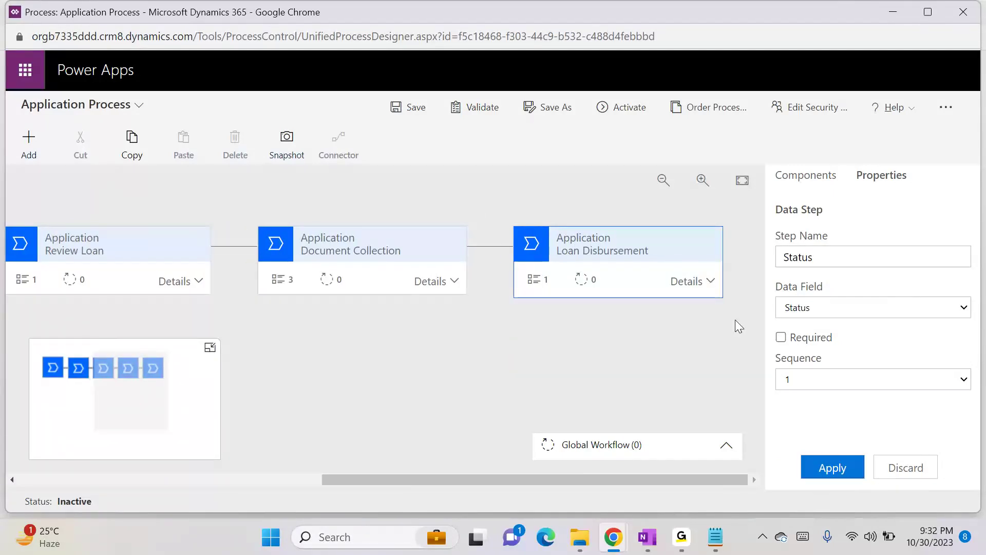
pyautogui.moveTo(395, 478); pyautogui.dragTo(31, 449)
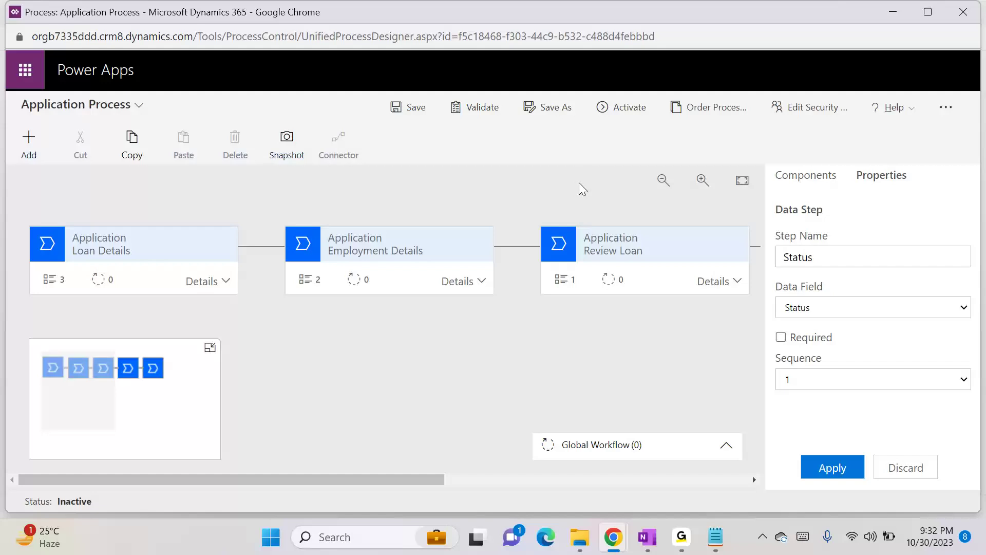
pyautogui.click(392, 109)
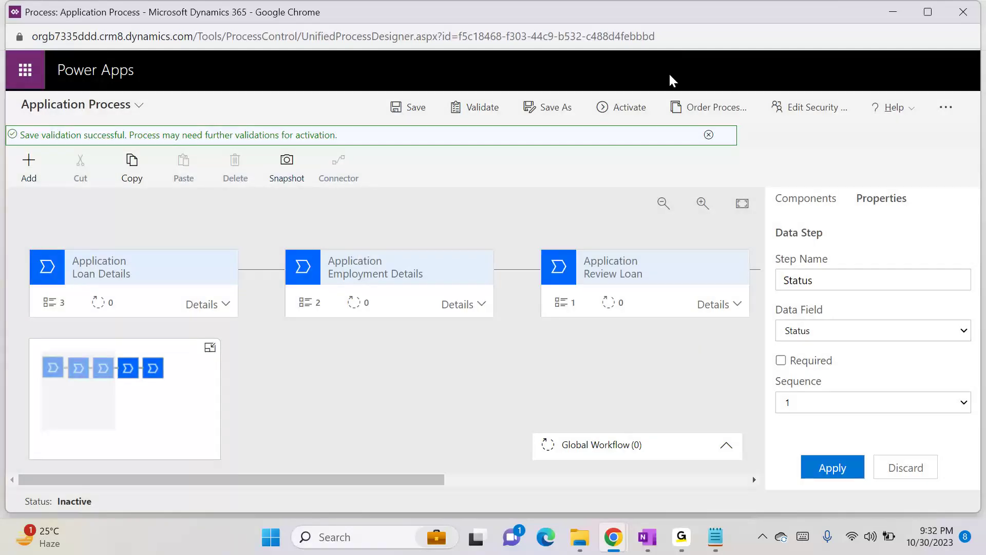
pyautogui.click(618, 100)
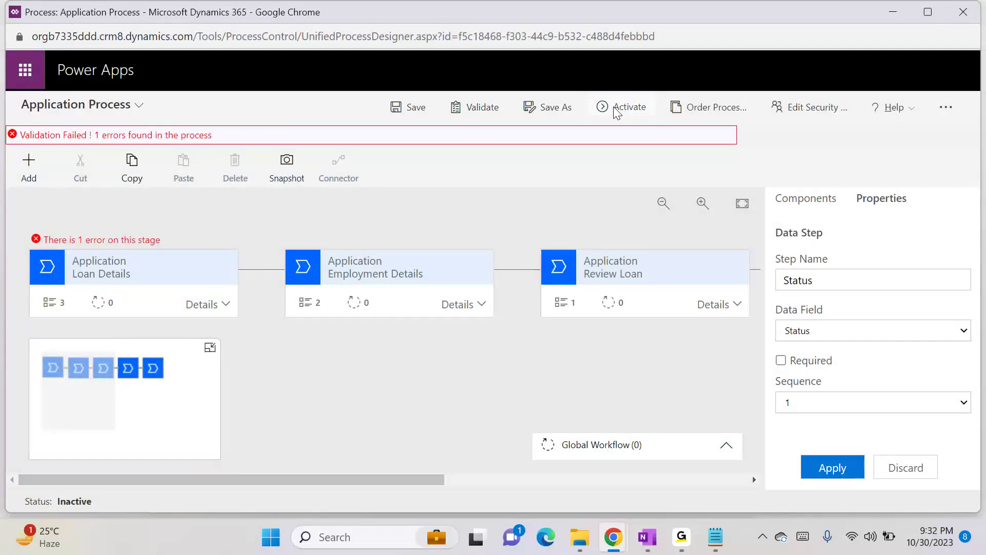
# - Delete the empty third data step, New Step, from the Loan Details stage and confirm the deletion
pyautogui.click(173, 302)
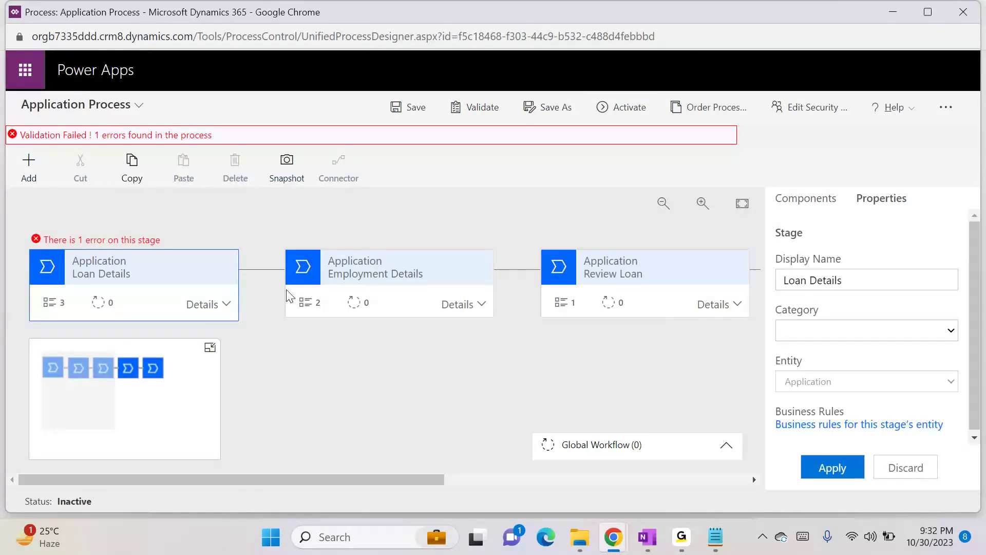
pyautogui.click(226, 304)
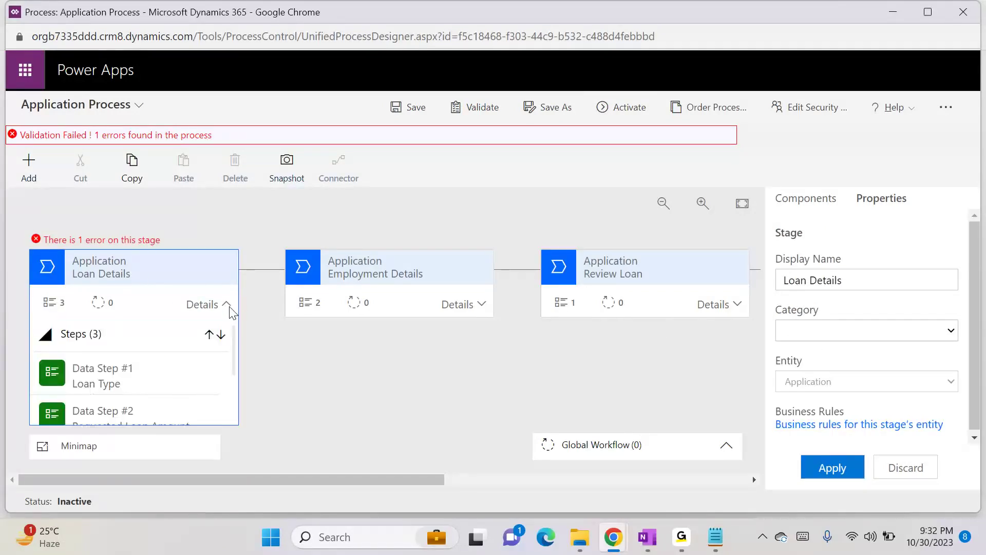
pyautogui.scroll(-2, 170, 354)
pyautogui.click(152, 384)
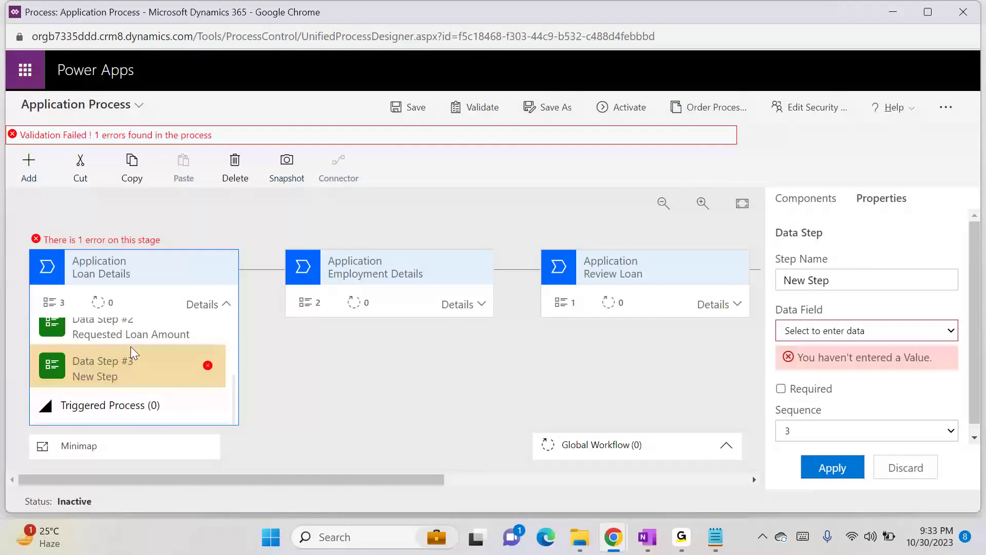
pyautogui.scroll(2, 131, 343)
pyautogui.scroll(-2, 138, 378)
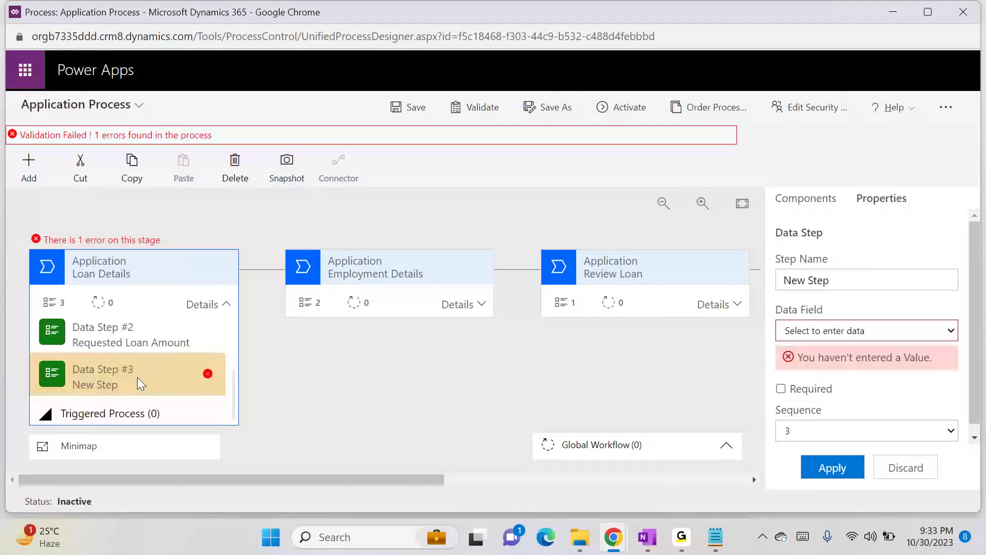
pyautogui.scroll(-1, 137, 379)
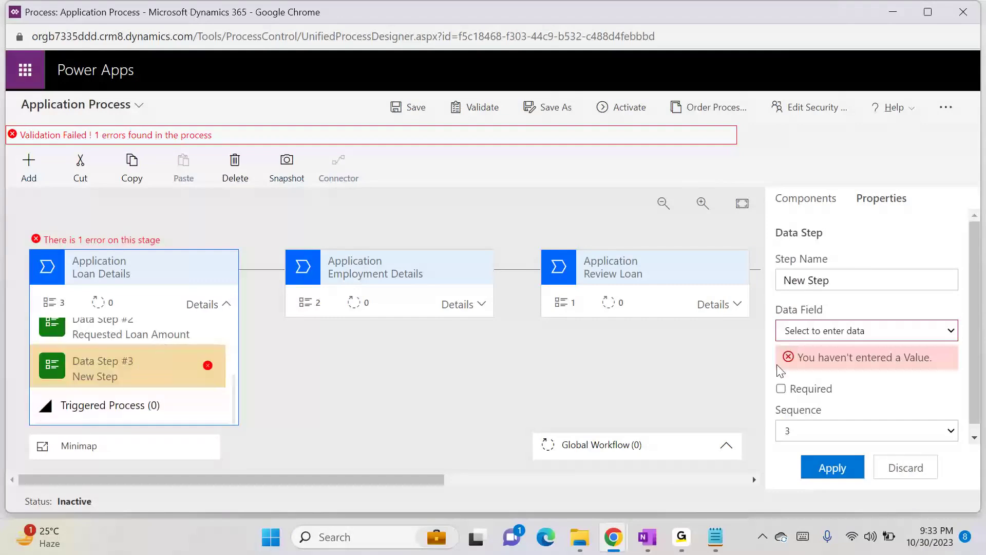
pyautogui.click(930, 330)
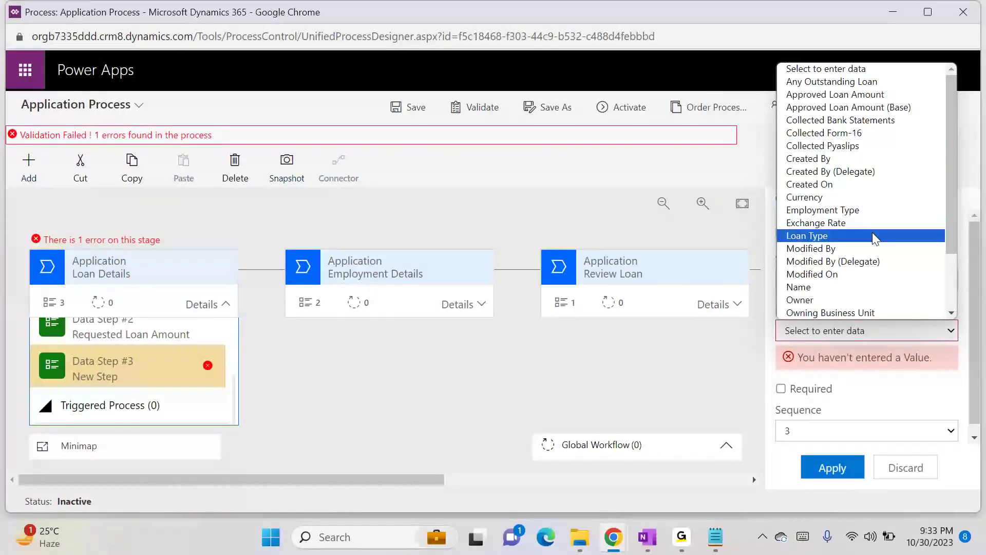
pyautogui.click(130, 359)
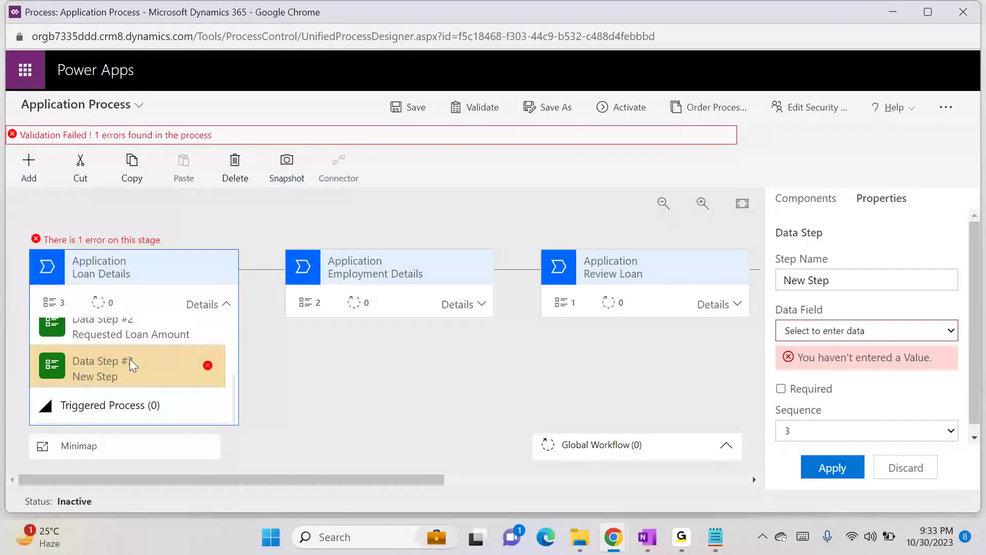
pyautogui.click(240, 173)
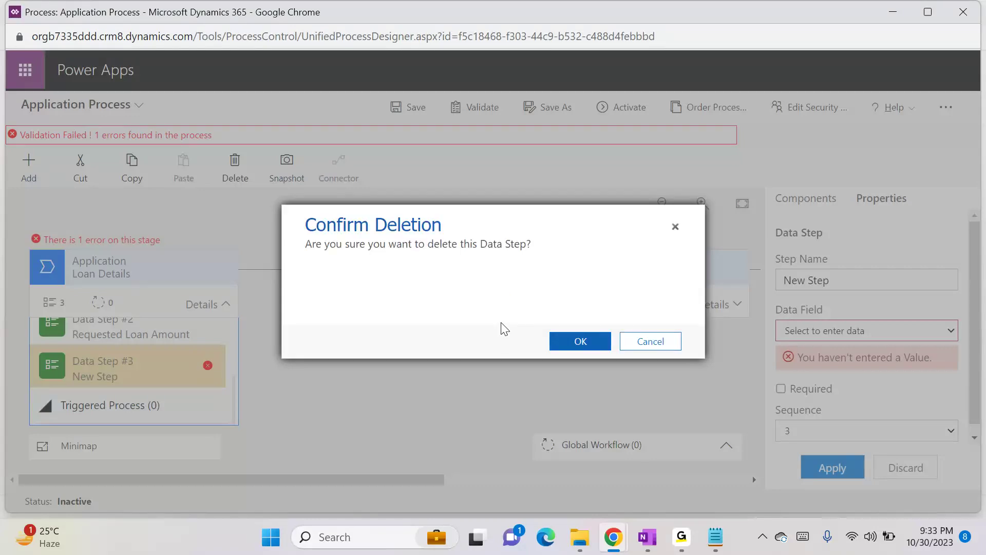
pyautogui.click(554, 345)
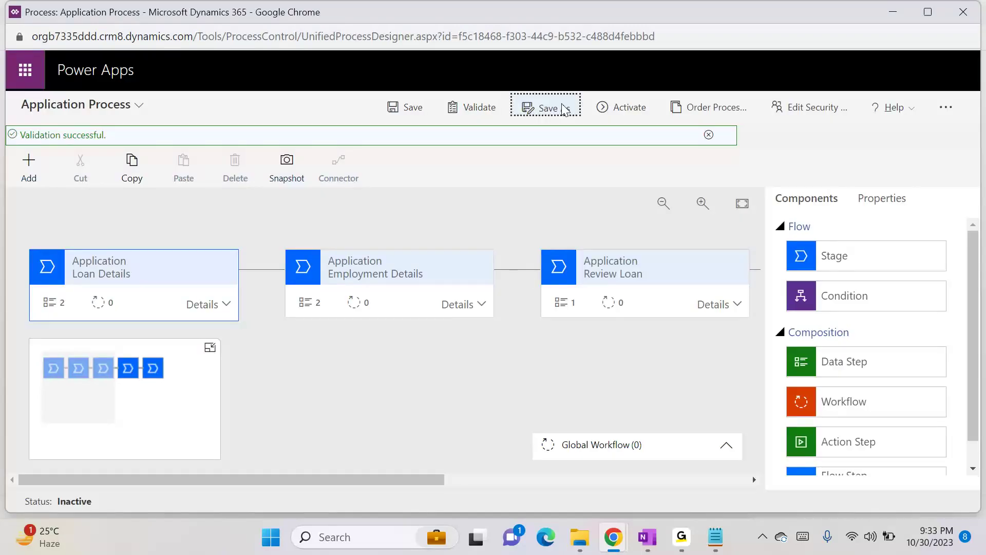
# - Activate the Application Process and confirm the activation
pyautogui.click(605, 107)
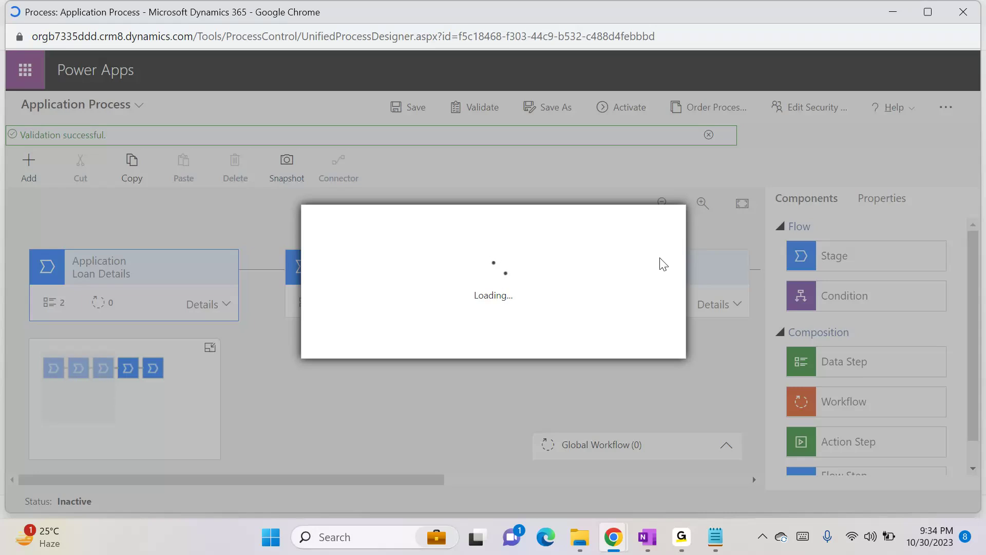
pyautogui.click(561, 345)
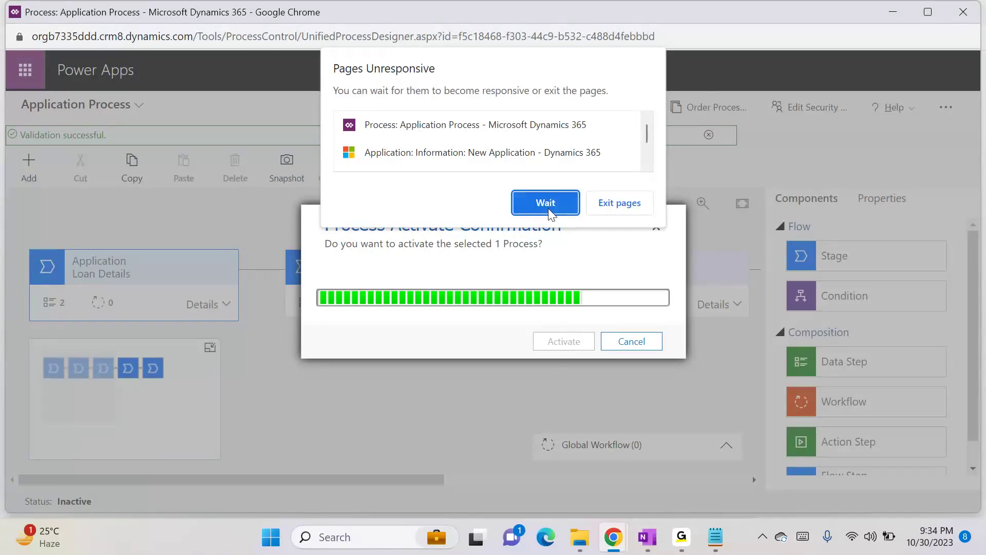
# - Keep waiting for the unresponsive pages until the Application Process activation completes
pyautogui.click(548, 208)
pyautogui.click(534, 204)
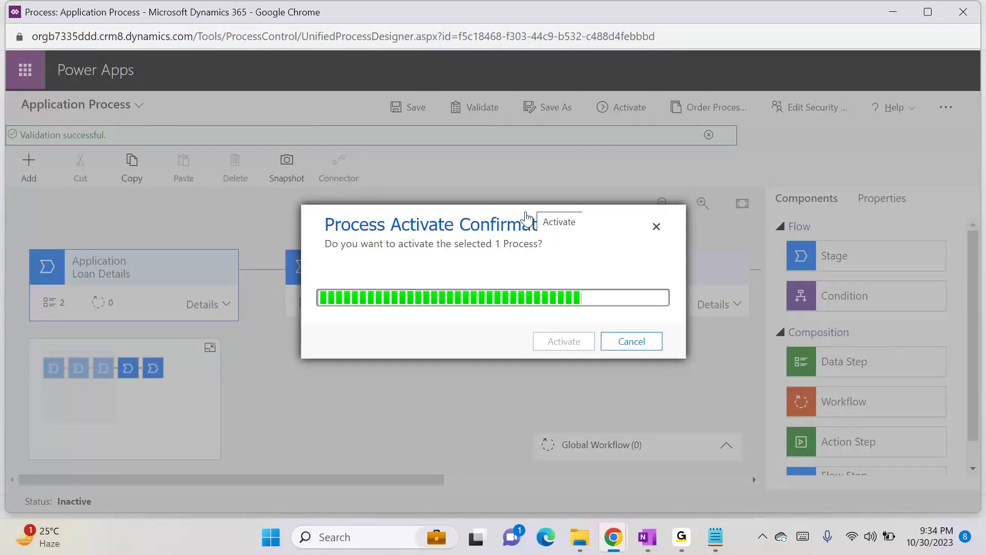
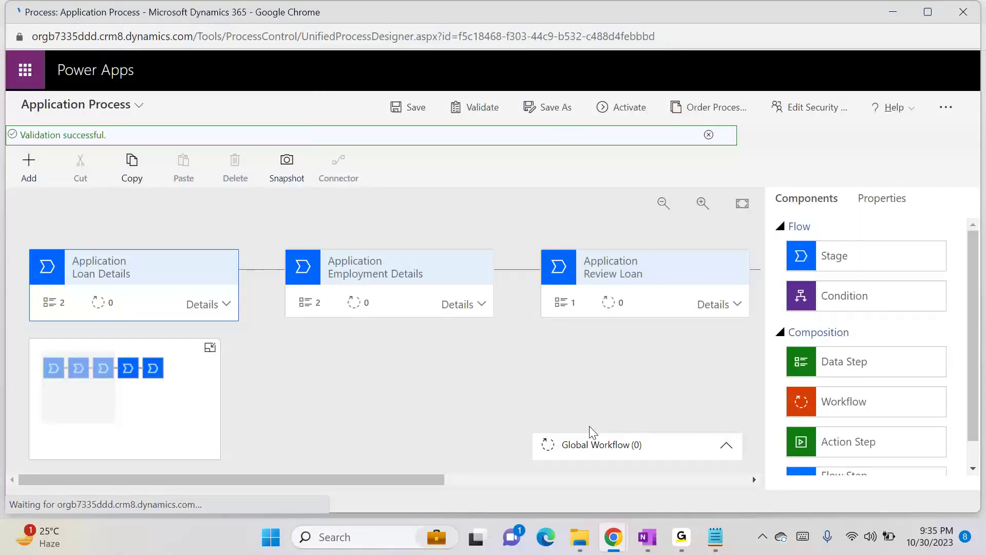
pyautogui.moveTo(588, 519)
pyautogui.moveTo(633, 507)
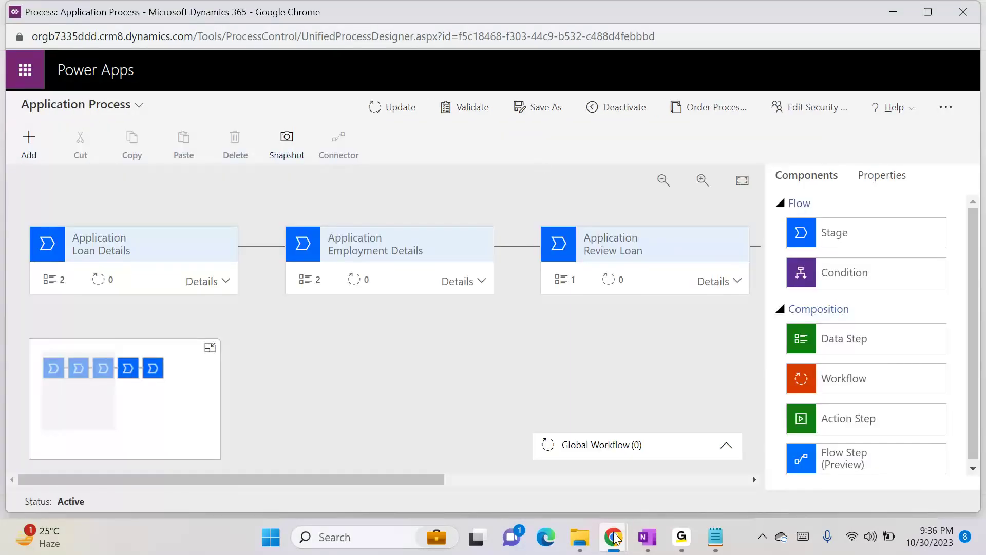
# - Switch to the new Application record and set Loan Type to Personal Loan and Requested Loan Amount to 1000000 in the Loan Details stage
pyautogui.moveTo(613, 537)
pyautogui.click(432, 489)
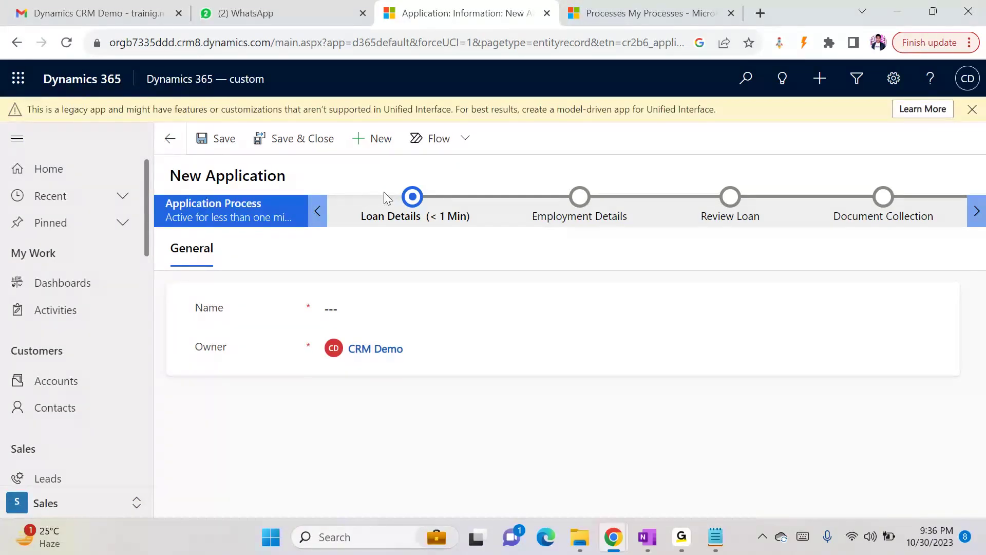
pyautogui.click(414, 205)
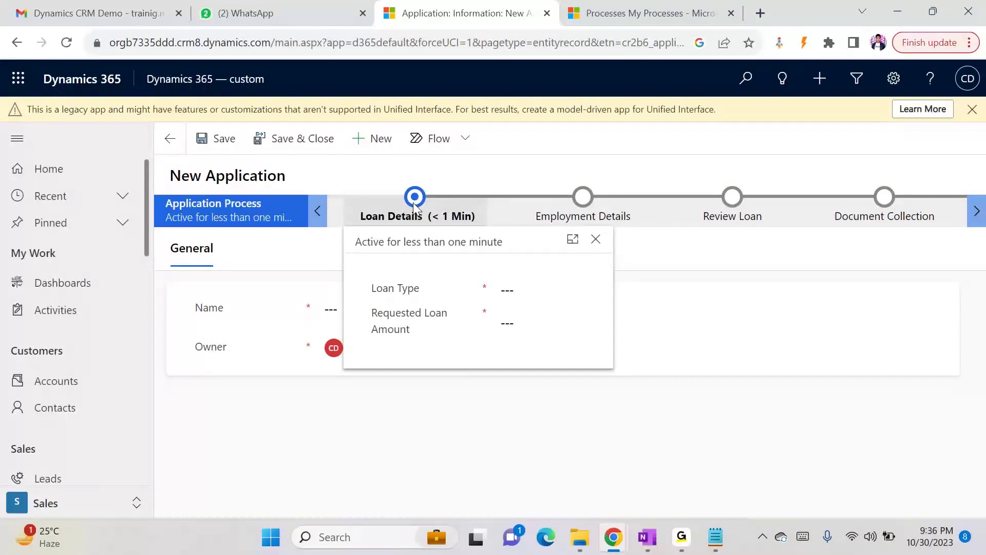
pyautogui.click(511, 291)
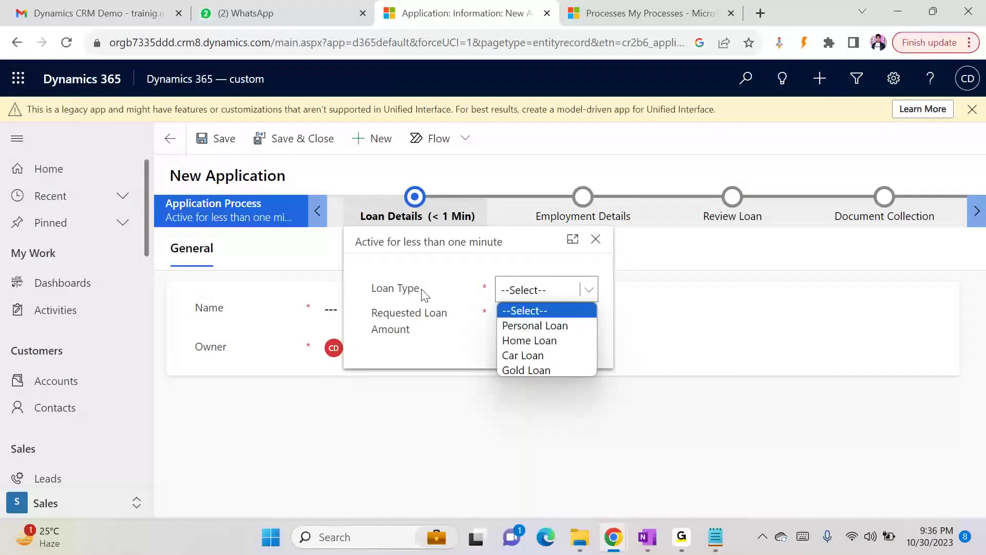
pyautogui.click(522, 326)
pyautogui.click(516, 315)
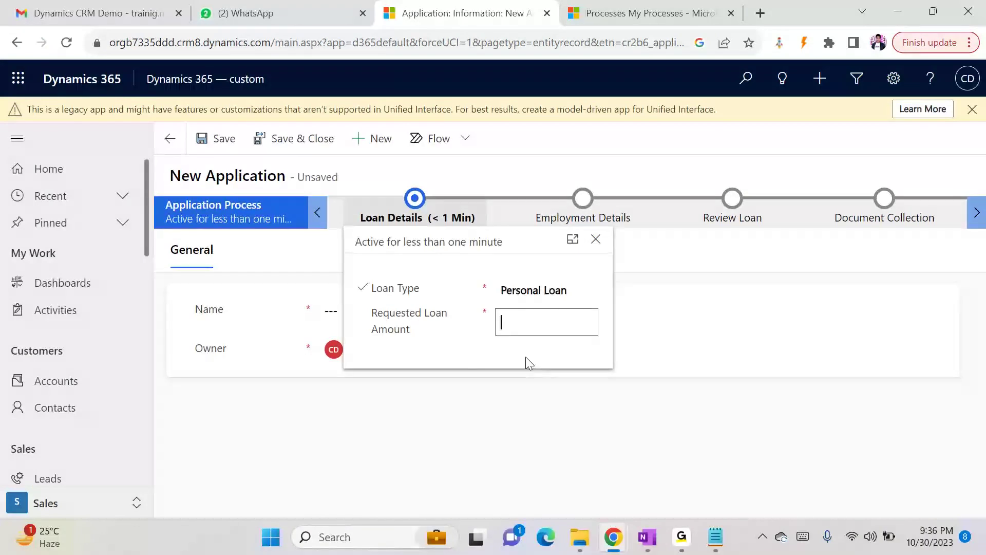
pyautogui.write('1000000')
pyautogui.click(506, 193)
# - Name the application record Test Loan Application and save it
pyautogui.click(391, 302)
pyautogui.write('Test Loan A')
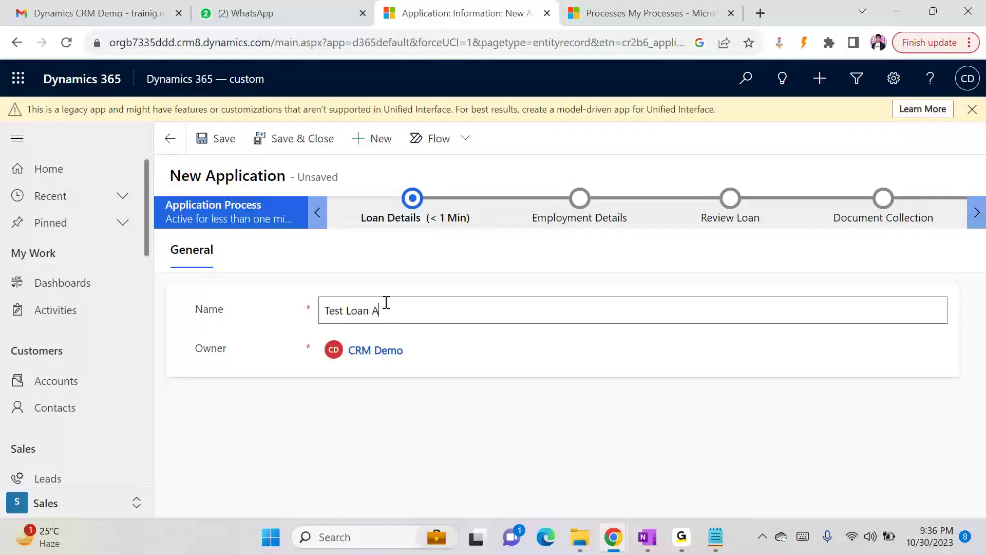
pyautogui.write('pplication')
pyautogui.hotkey('ctrl', 's')
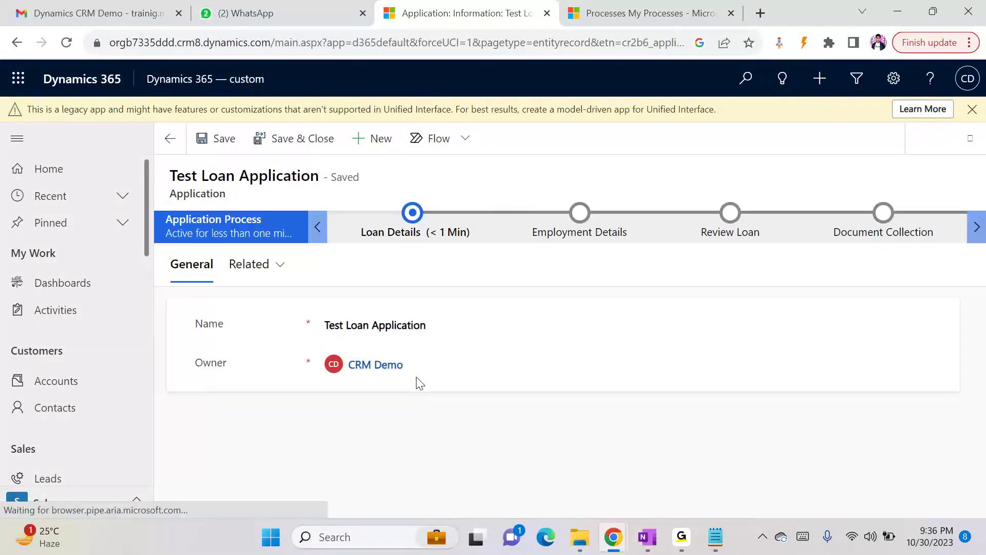
# - Check the Loan Details stage values and advance the record to the Employment Details stage
pyautogui.click(412, 211)
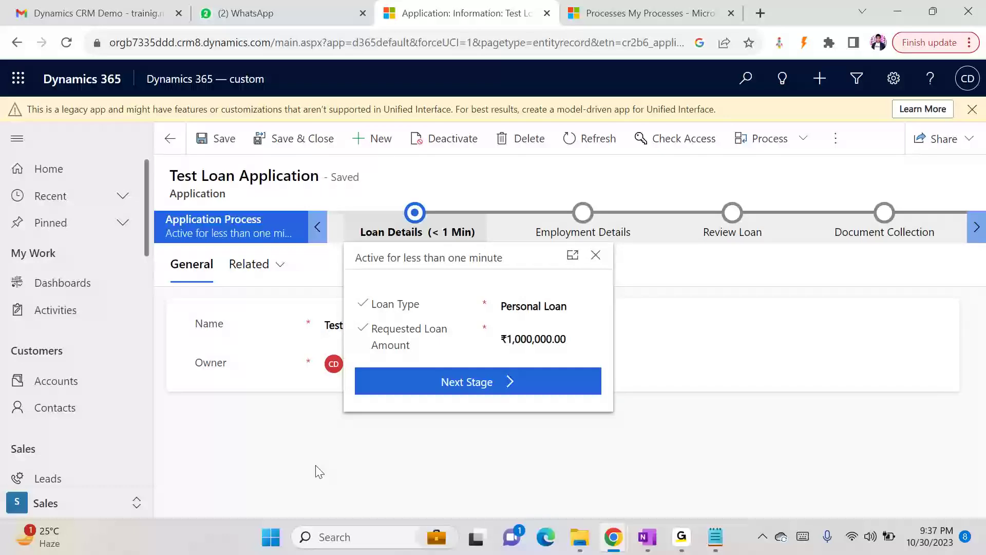
pyautogui.click(330, 435)
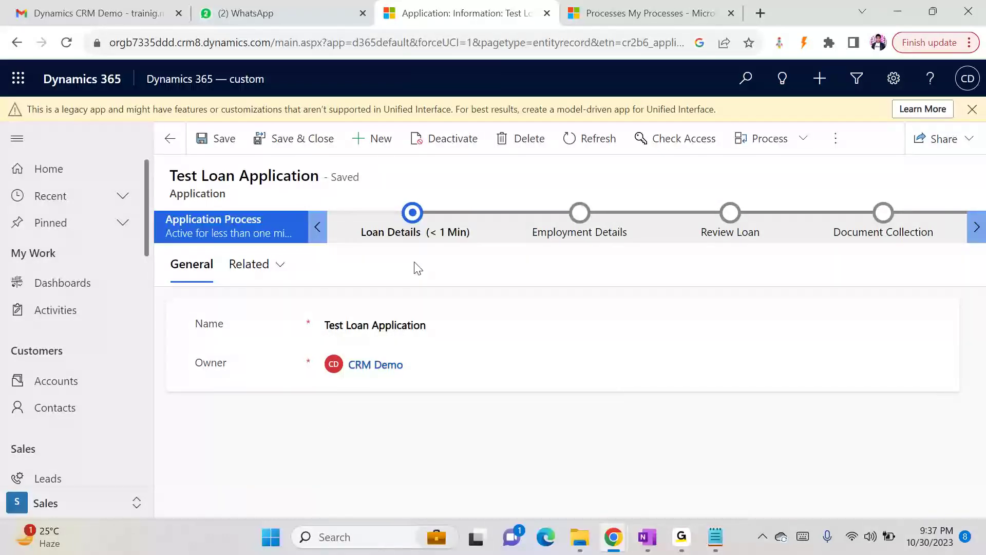
pyautogui.click(413, 218)
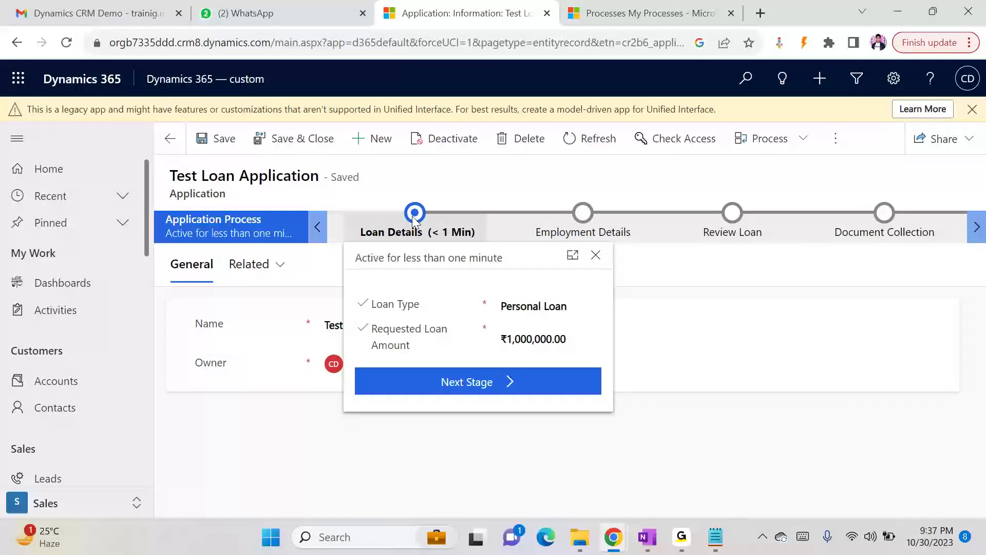
pyautogui.click(469, 381)
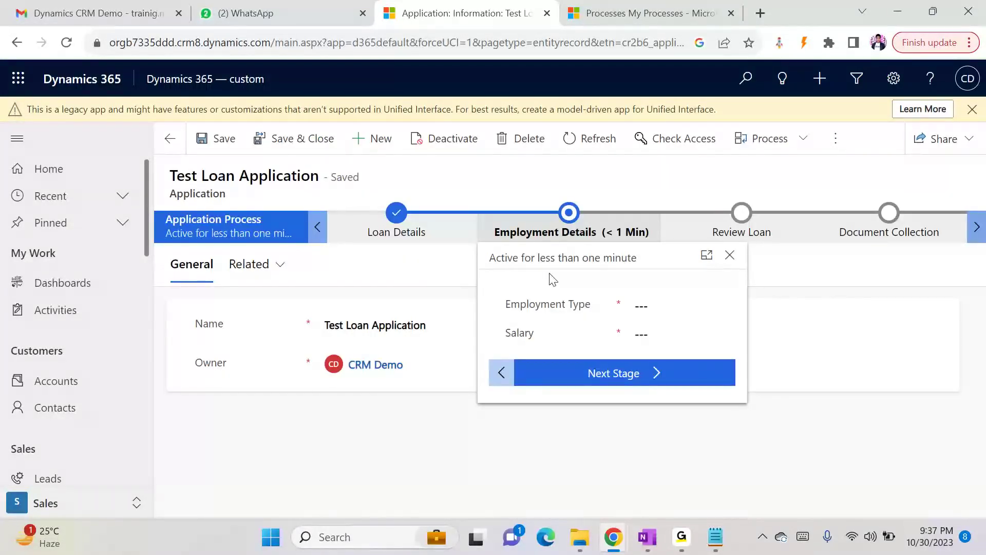
# - Set Employment Type to Salaried and Salary to 1000000, and advance the record to the Review Loan stage
pyautogui.click(657, 309)
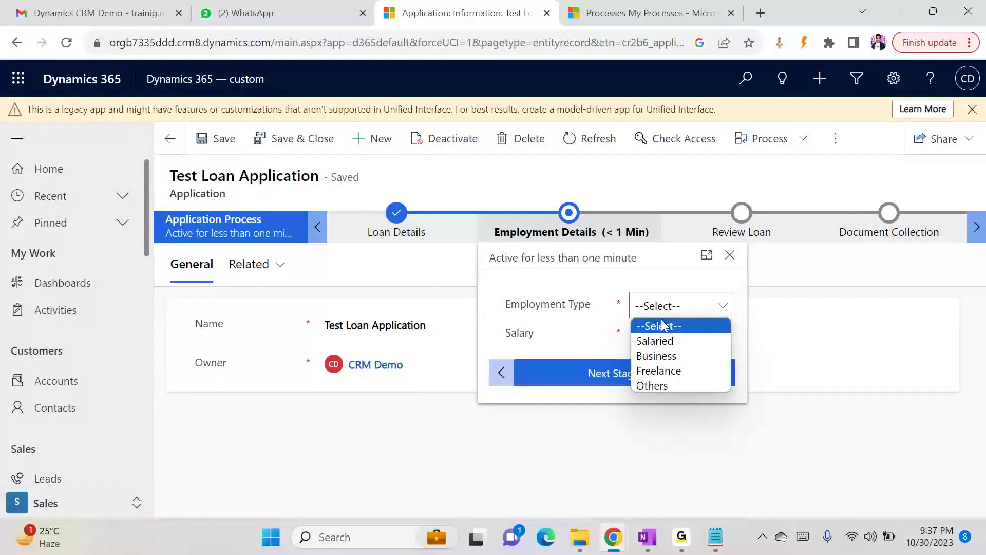
pyautogui.click(683, 343)
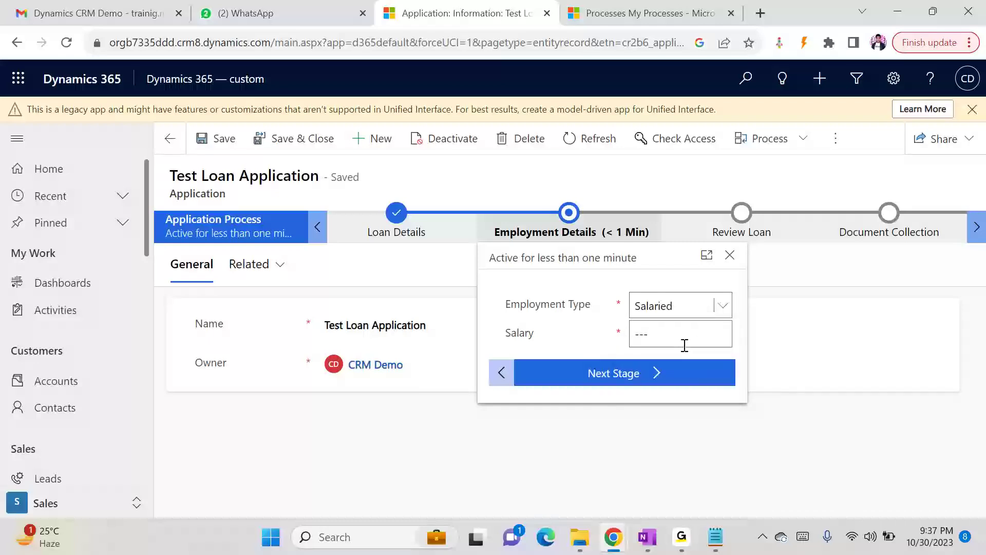
pyautogui.click(658, 335)
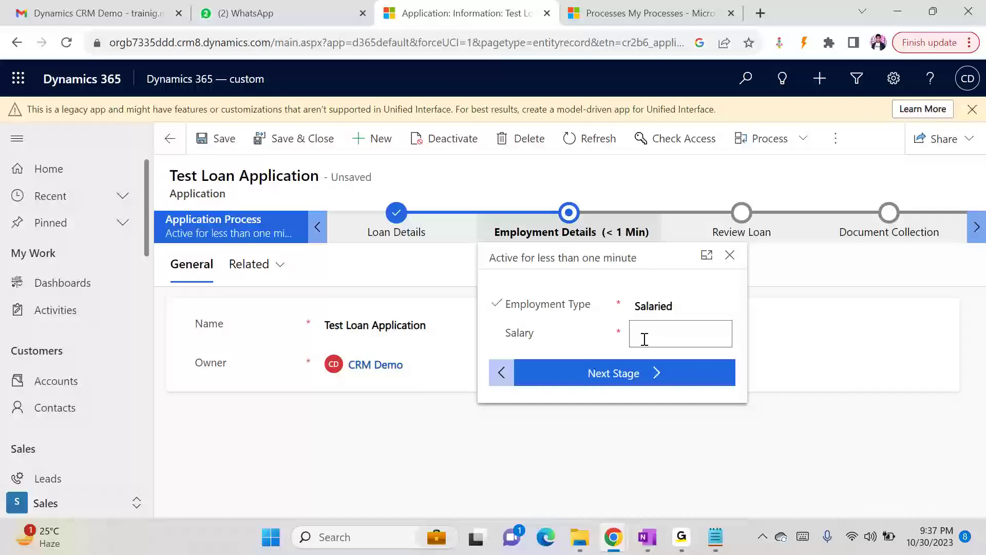
pyautogui.write('8')
pyautogui.click(626, 374)
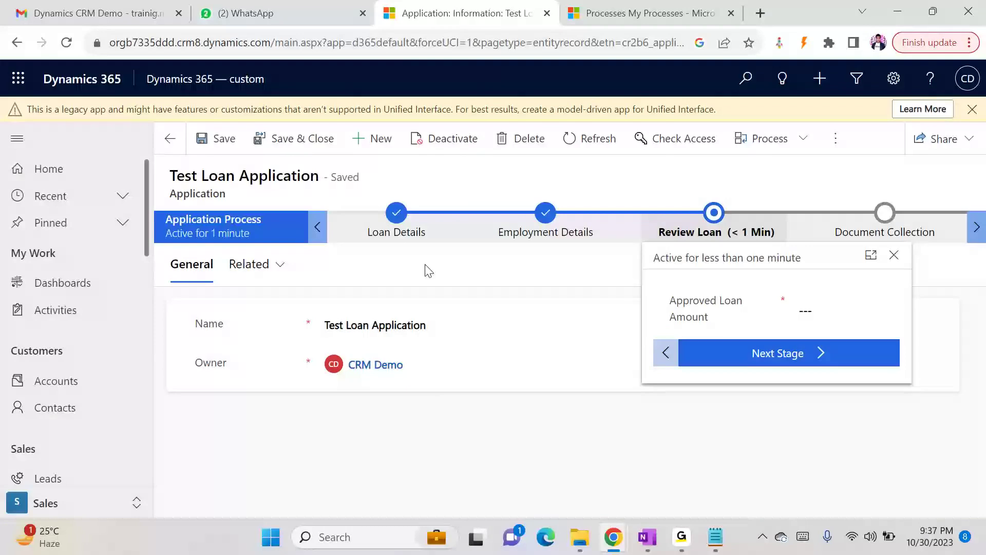
# - Check the completed Employment Details, set the Approved Loan Amount to 1000000 in Review Loan and advance to Document Collection
pyautogui.click(548, 215)
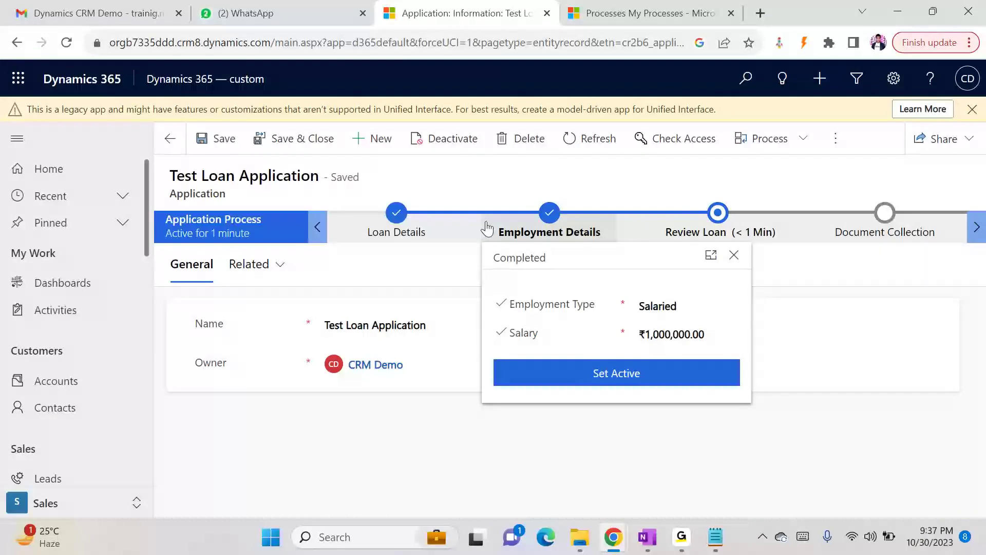
pyautogui.click(715, 224)
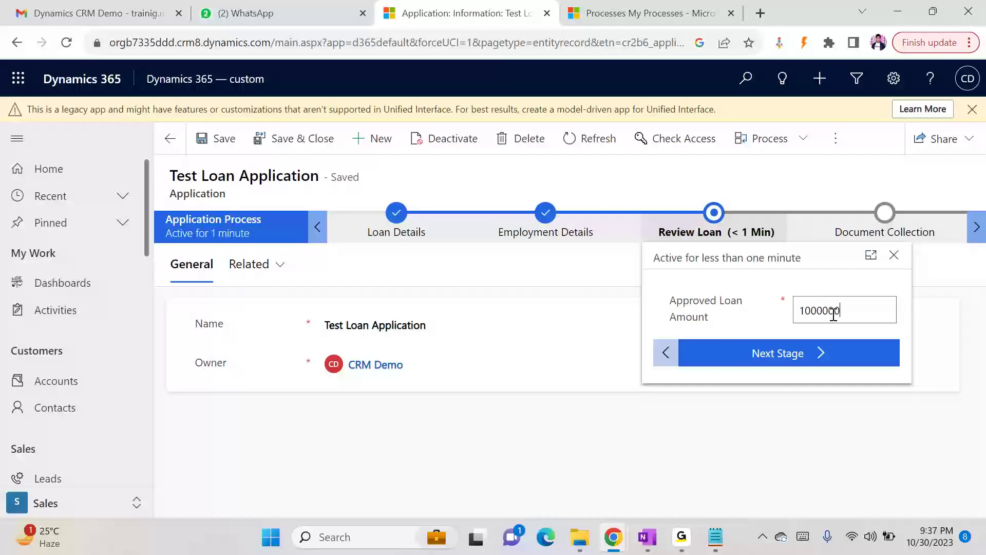
pyautogui.click(788, 415)
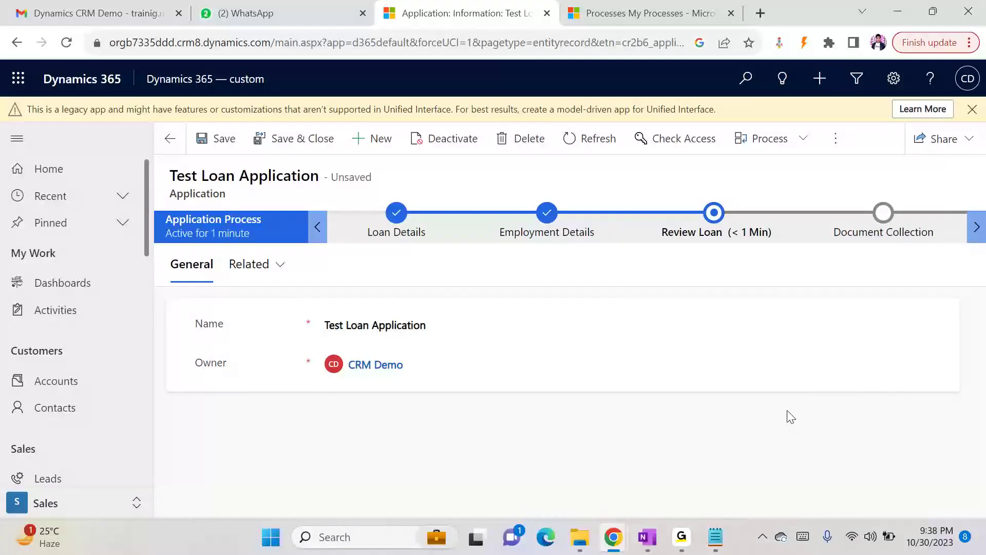
pyautogui.click(720, 218)
pyautogui.click(815, 352)
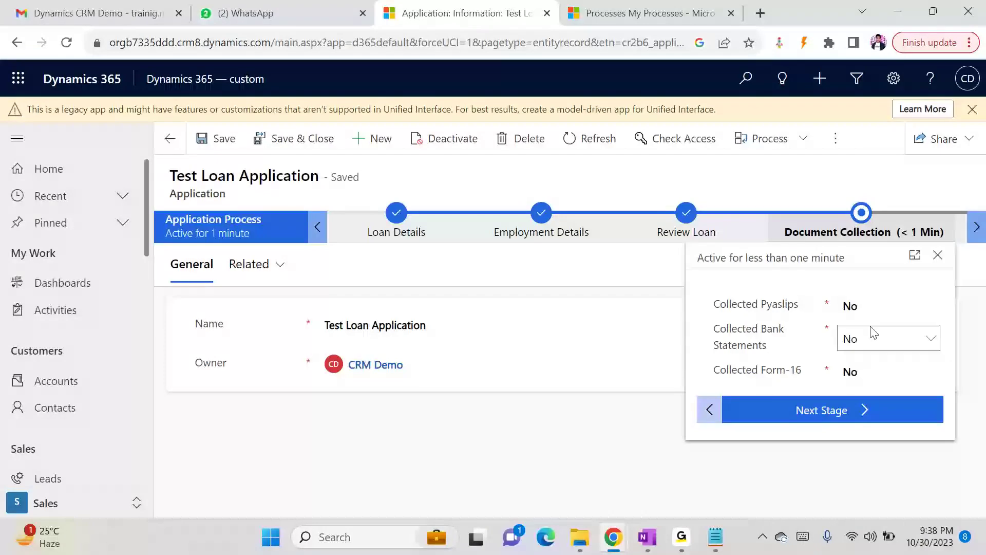
# - Mark the payslips, bank statements and Form-16 as collected with Yes, and advance the record to the Loan Disbursement stage
pyautogui.click(872, 311)
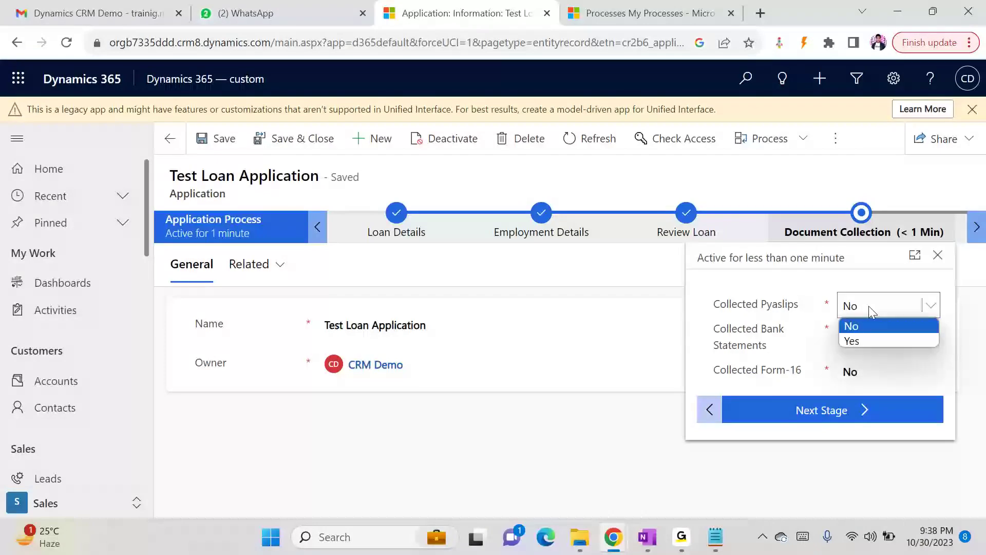
pyautogui.click(865, 340)
pyautogui.click(866, 341)
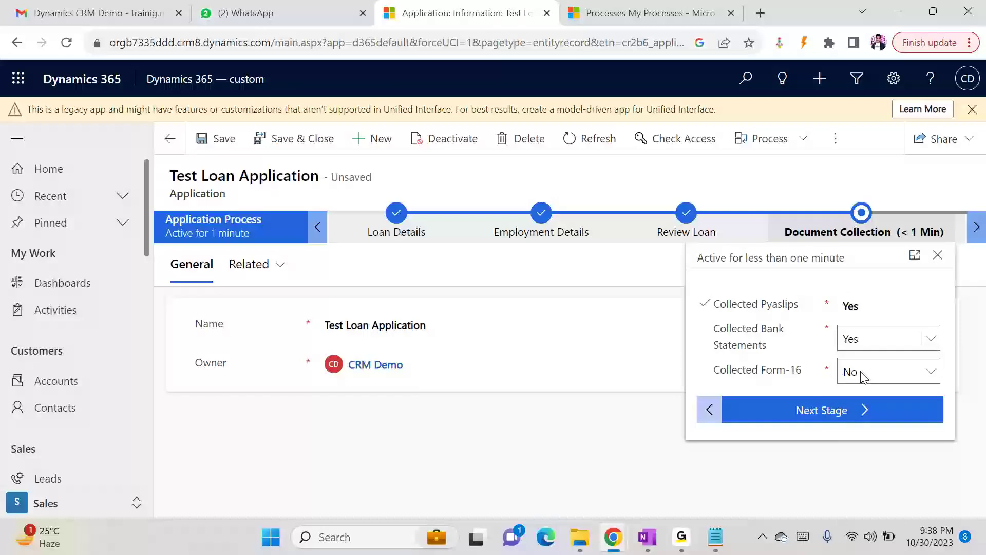
pyautogui.click(861, 374)
pyautogui.click(861, 373)
pyautogui.click(856, 404)
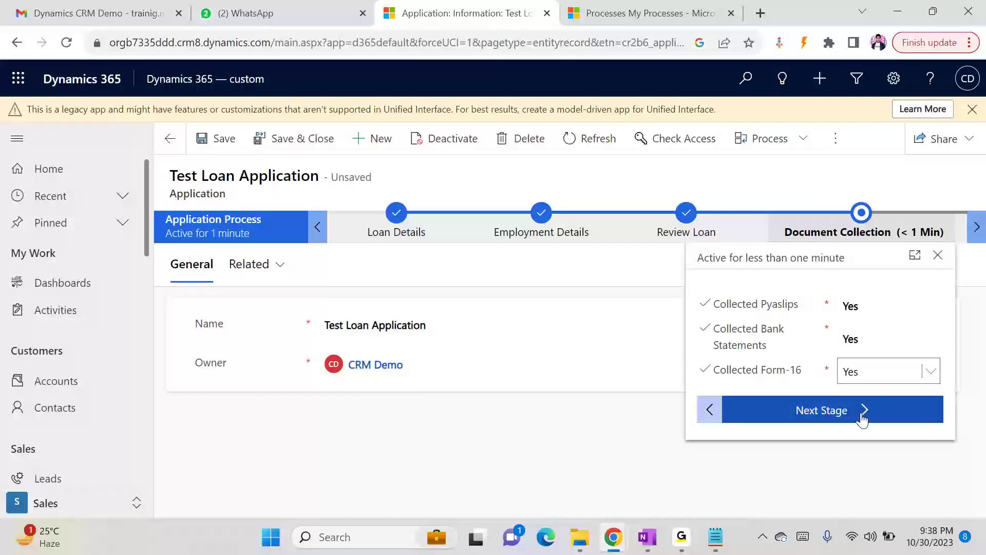
pyautogui.click(862, 414)
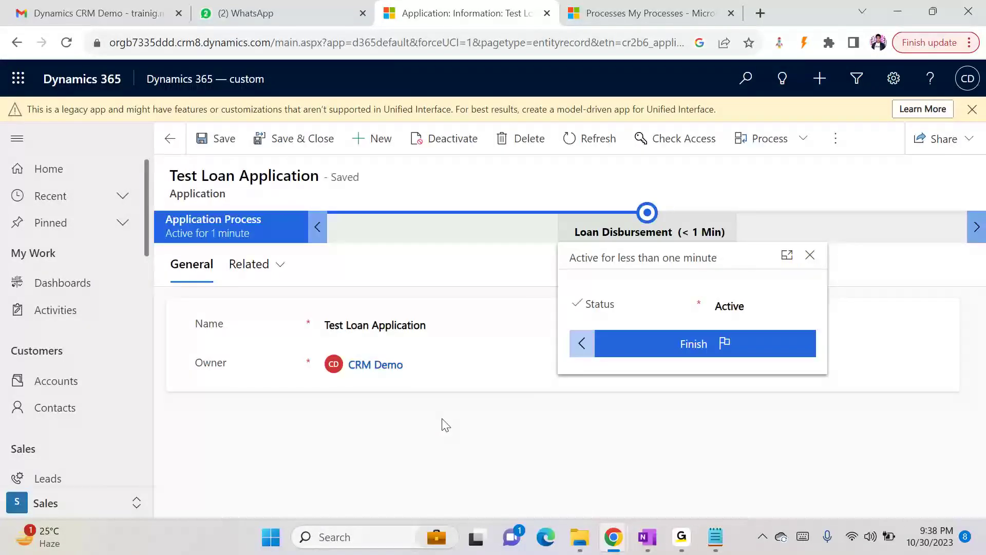
# - Keep the Loan Disbursement Status as Active and finish the business process flow
pyautogui.click(785, 312)
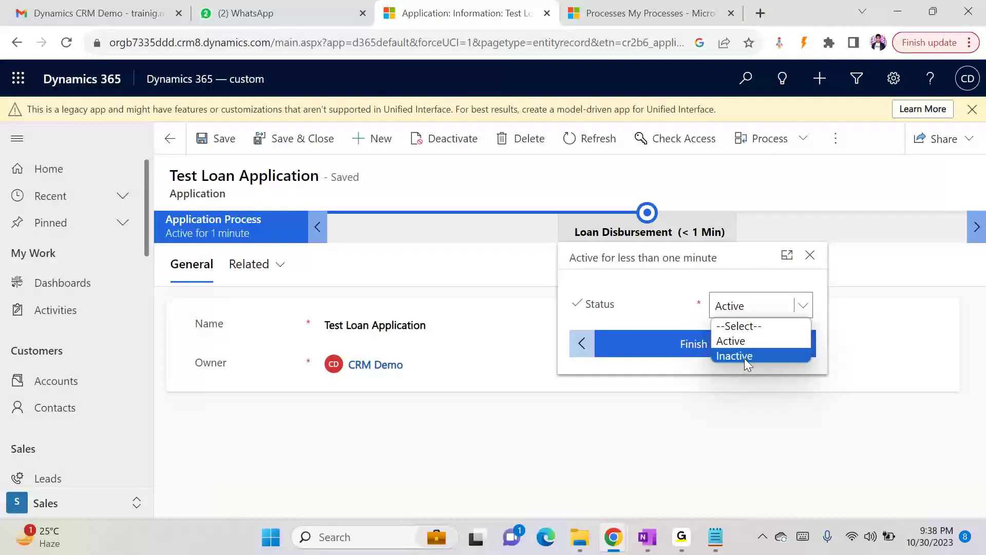
pyautogui.click(683, 351)
pyautogui.click(682, 347)
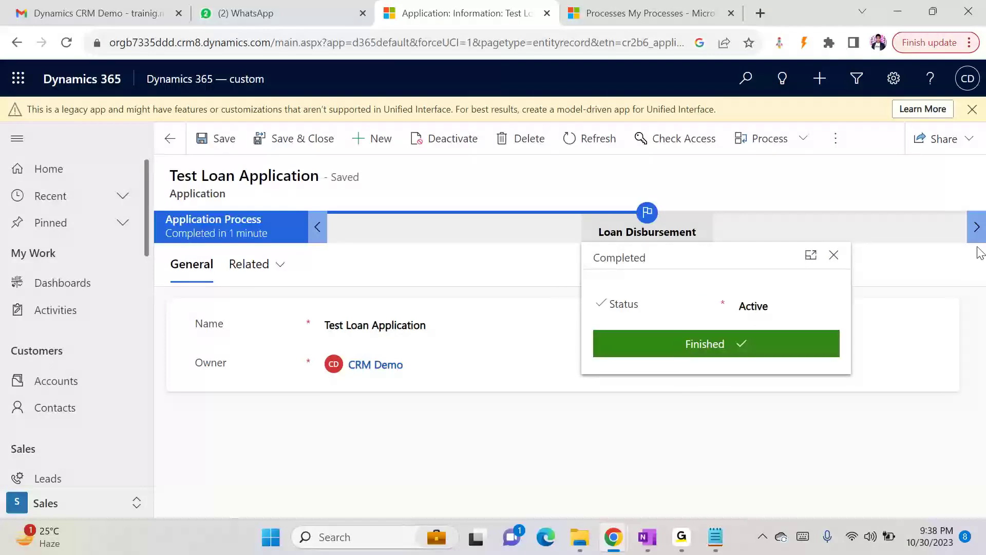
# - Review the completed Document Collection, Review Loan, Loan Details and Employment Details stages of the test application
pyautogui.click(324, 232)
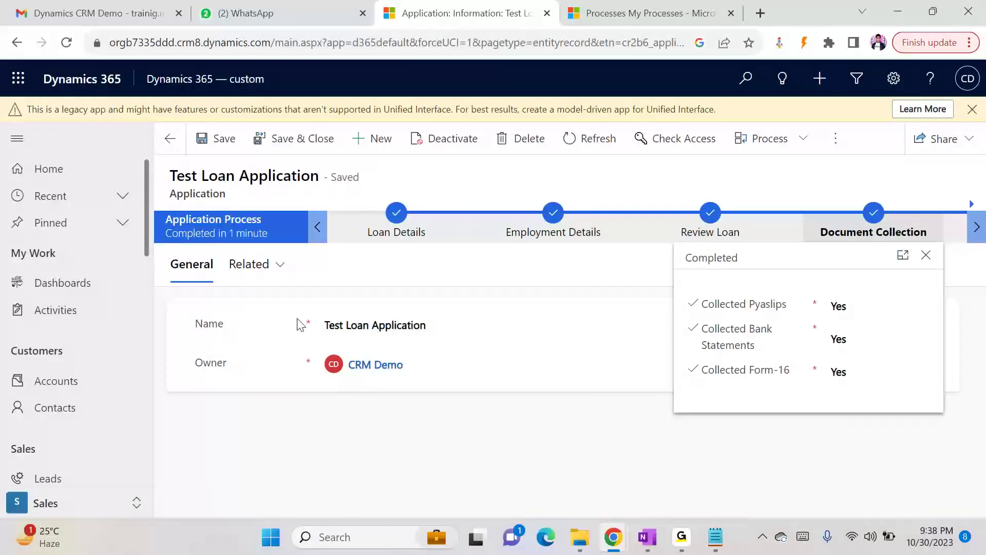
pyautogui.click(584, 418)
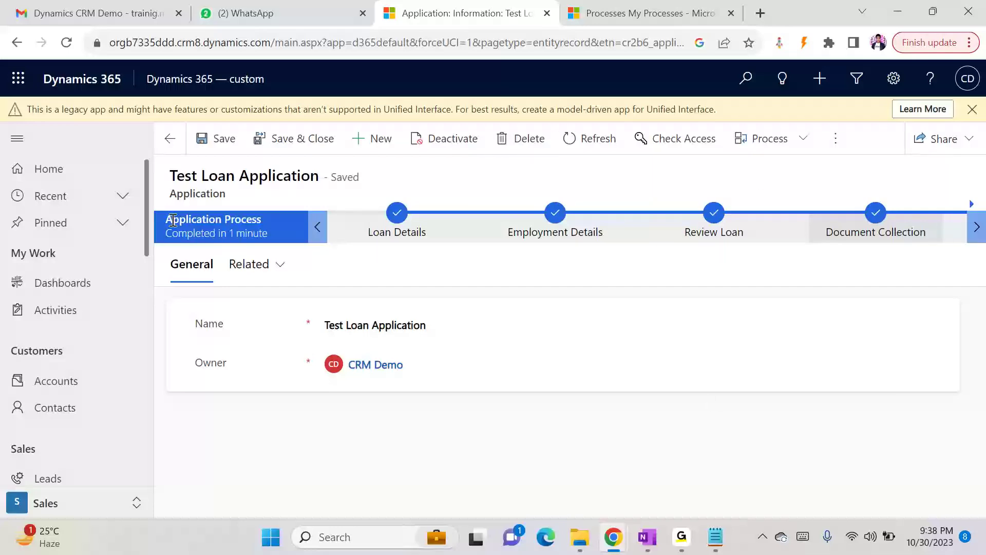
pyautogui.click(717, 214)
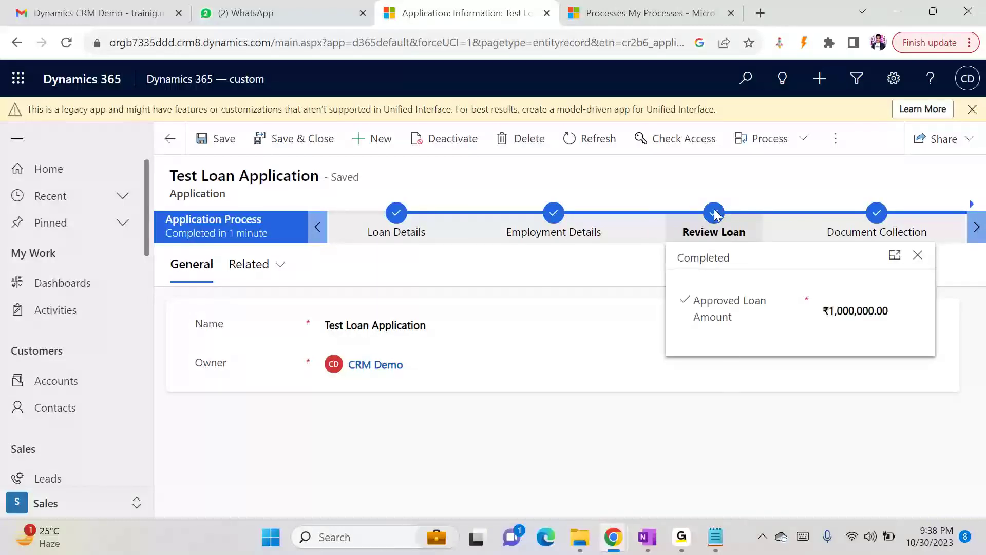
pyautogui.click(399, 216)
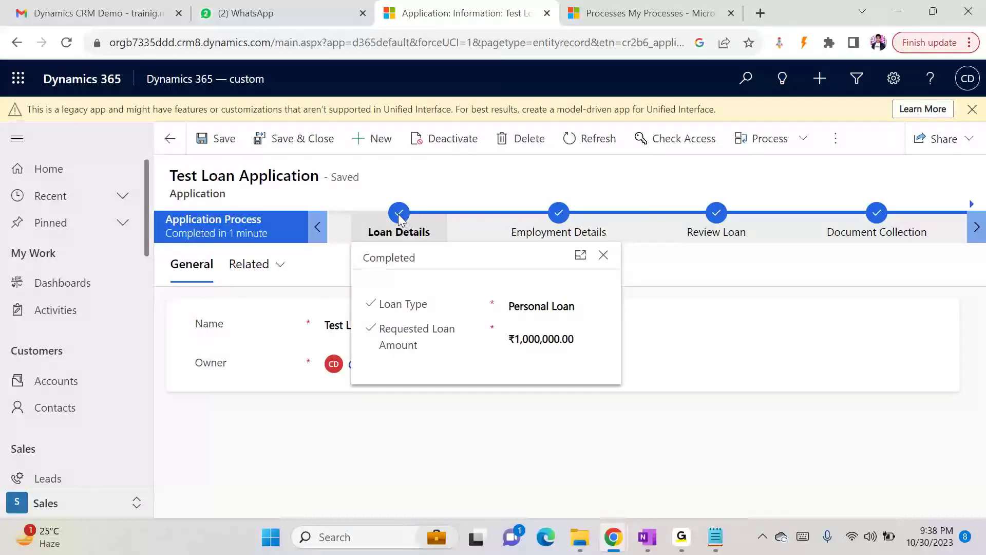
pyautogui.click(553, 215)
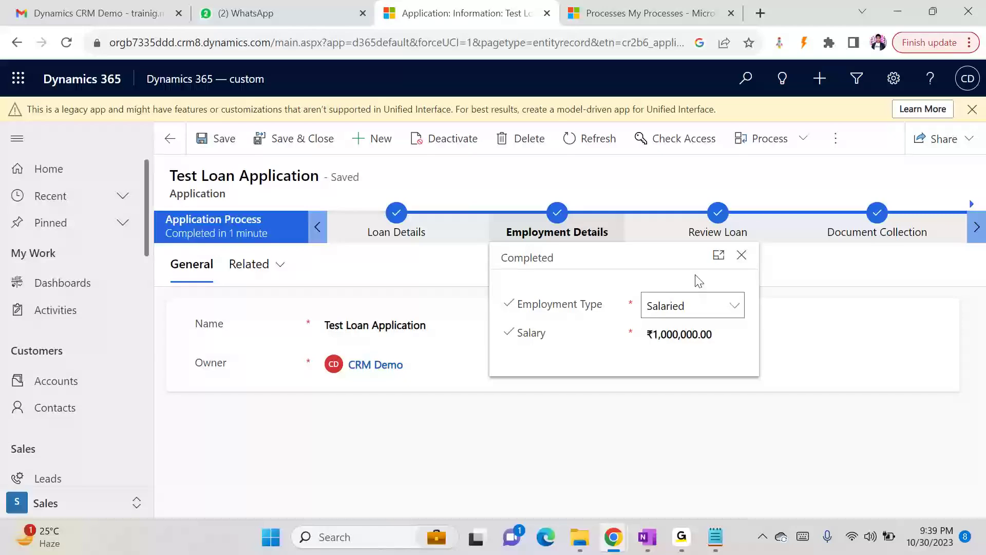
pyautogui.click(718, 215)
pyautogui.click(843, 315)
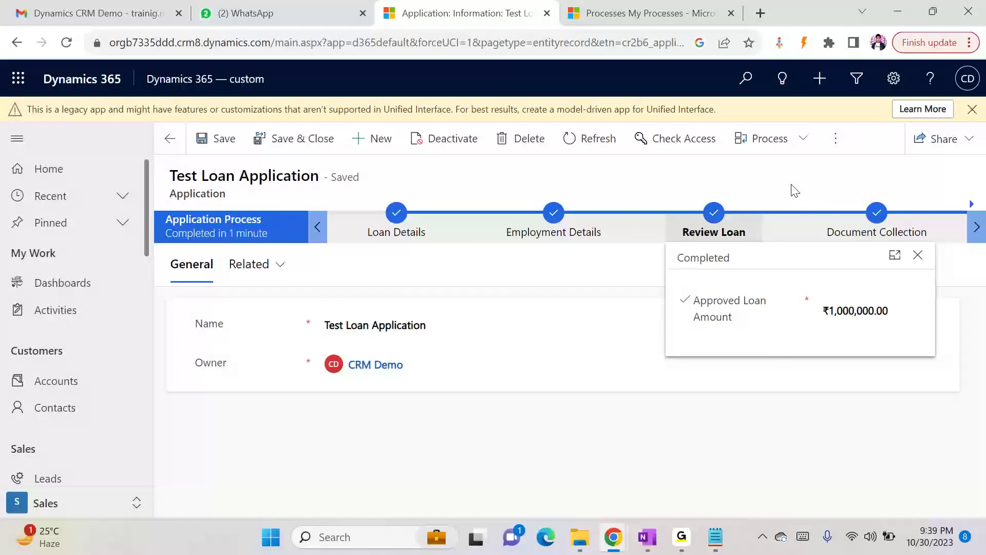
pyautogui.click(760, 410)
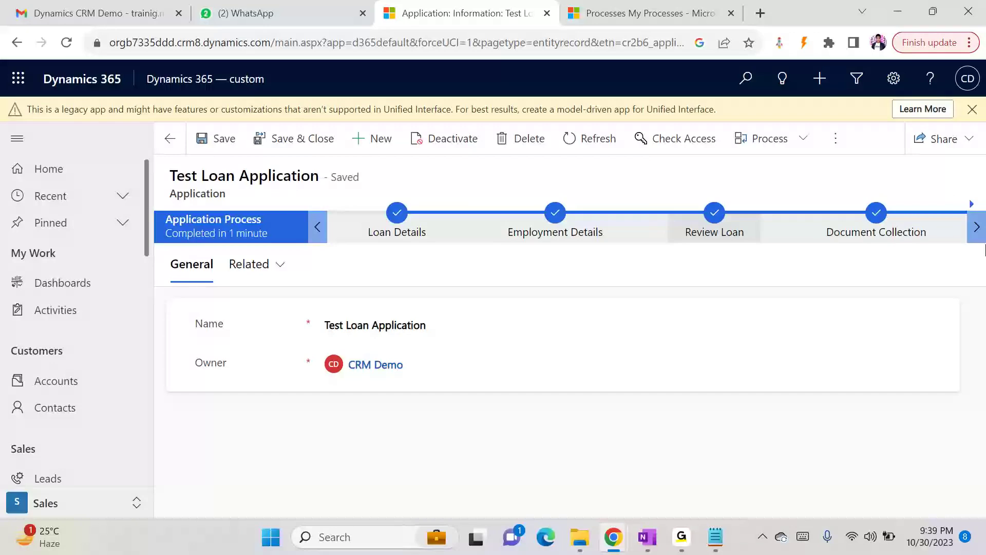
# - Switch to the Demo Solution window and open the Application entity's field list
pyautogui.click(613, 537)
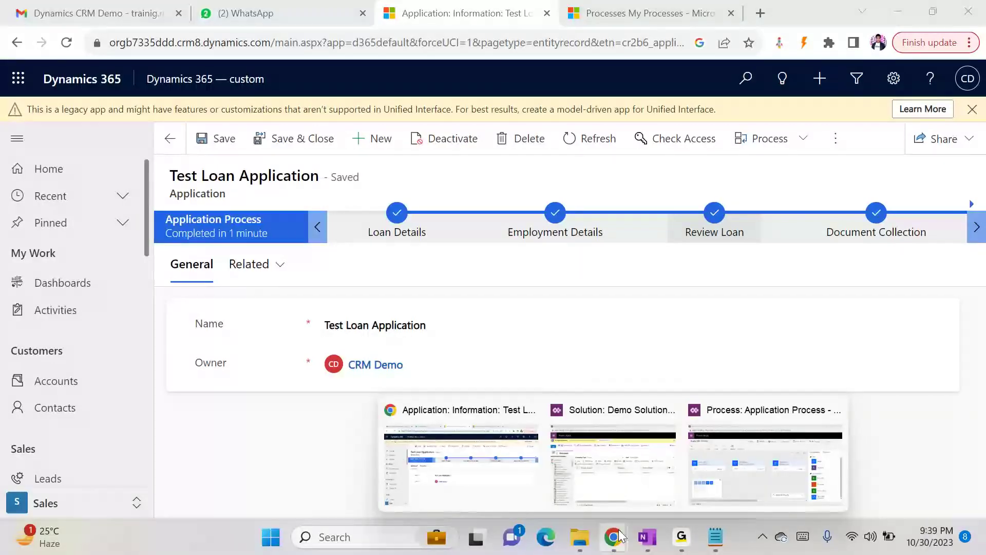
pyautogui.click(607, 484)
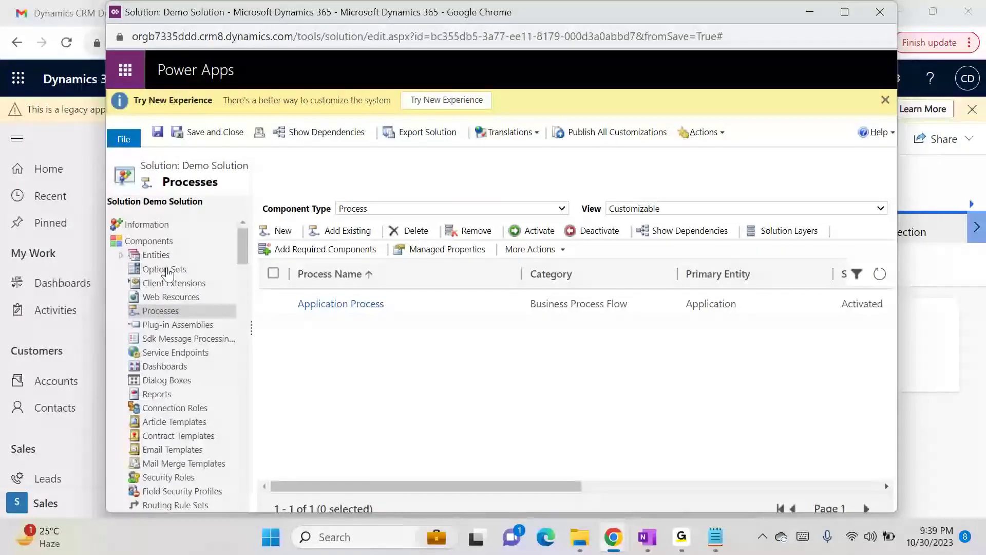
pyautogui.click(122, 255)
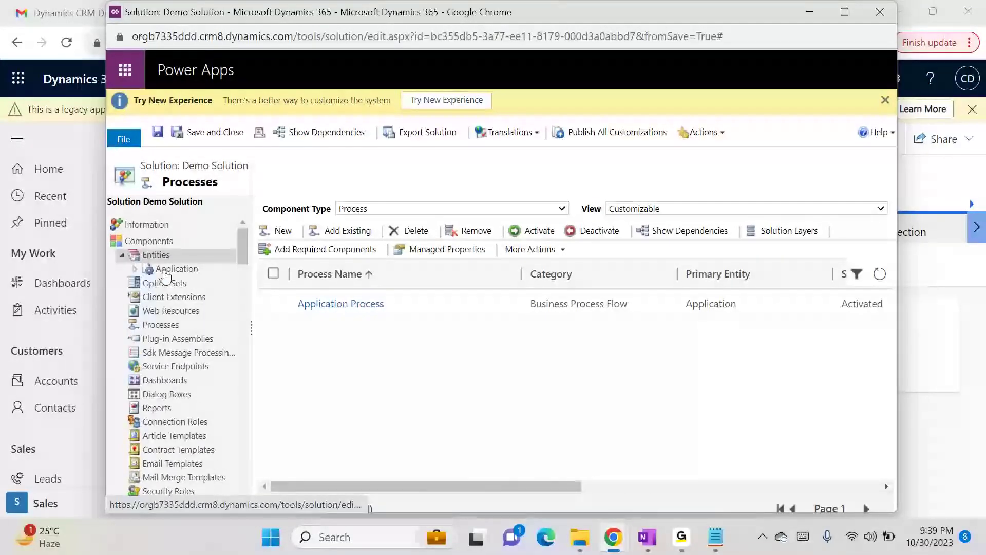
pyautogui.click(135, 269)
pyautogui.click(188, 325)
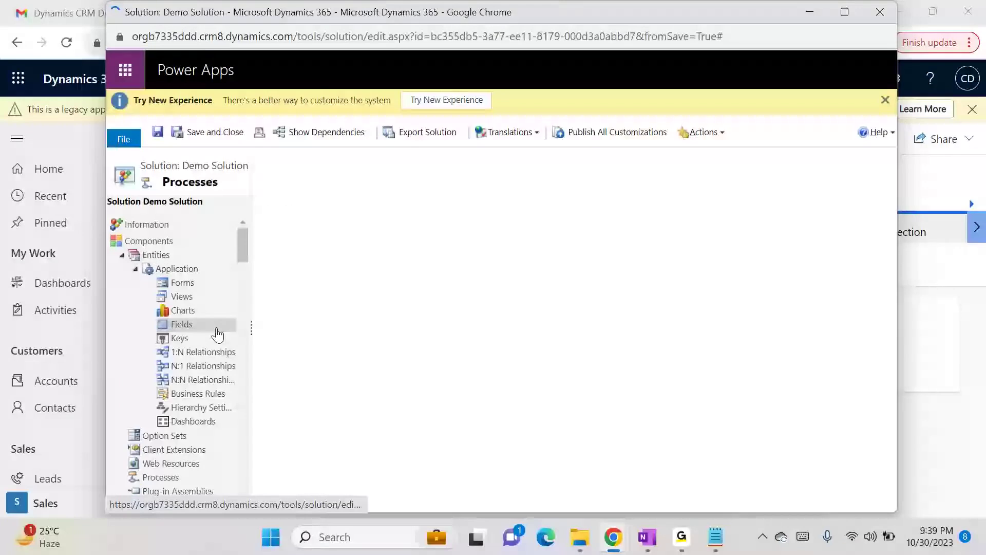
# - Create an Application field named Confirm to get the loan with the Two Options data type, and save and close it
pyautogui.click(281, 232)
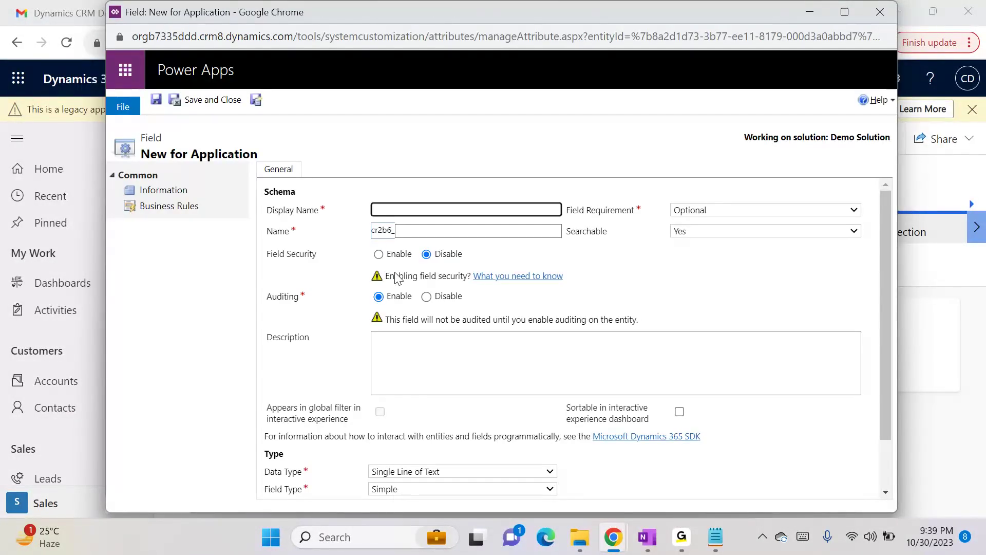
pyautogui.write('Co')
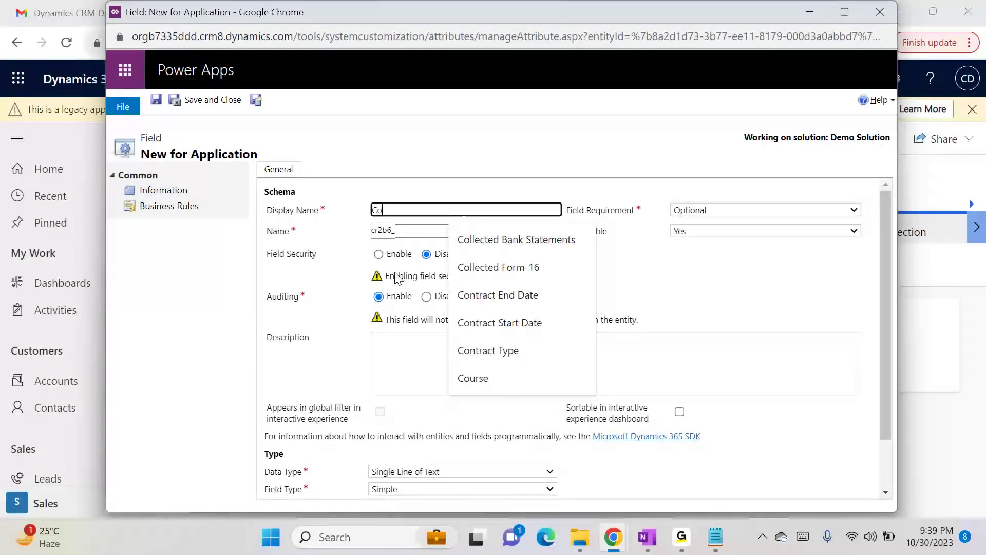
pyautogui.write('nfirm')
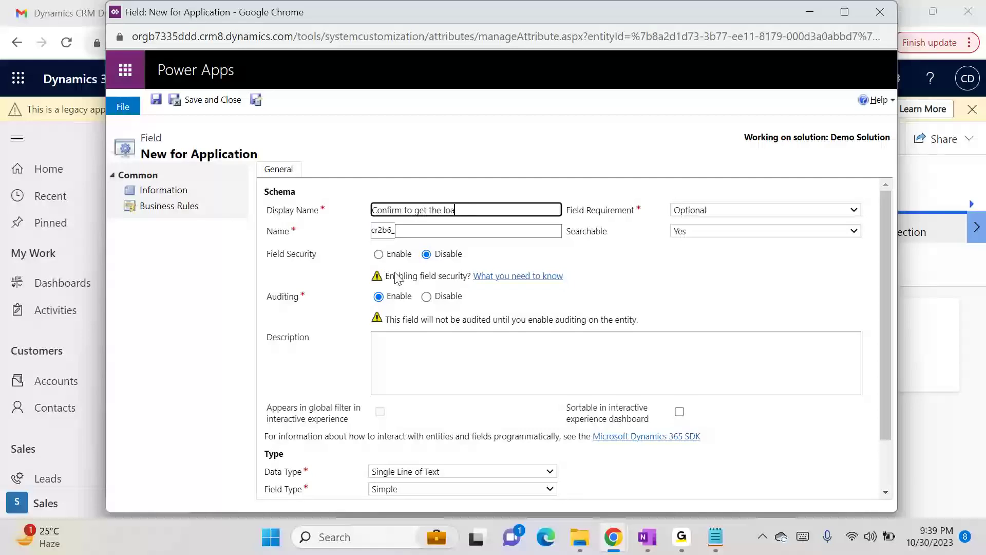
pyautogui.write('to get the loan')
pyautogui.click(384, 471)
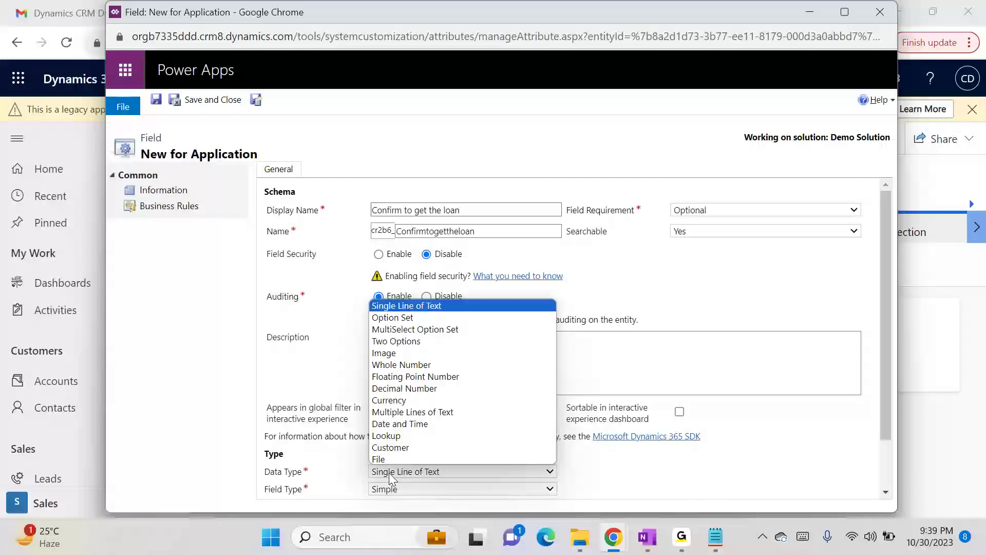
pyautogui.click(403, 341)
pyautogui.scroll(-2, 514, 360)
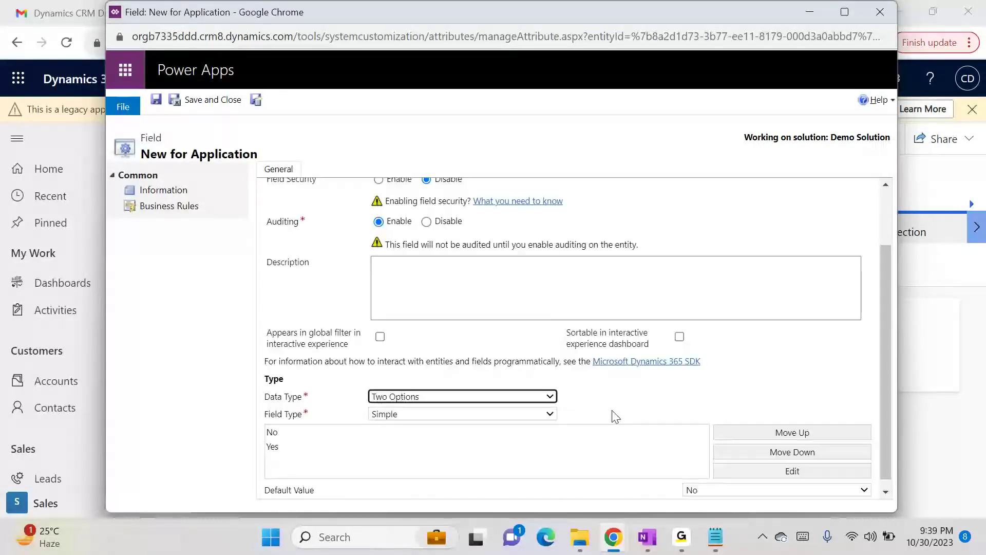
pyautogui.click(192, 102)
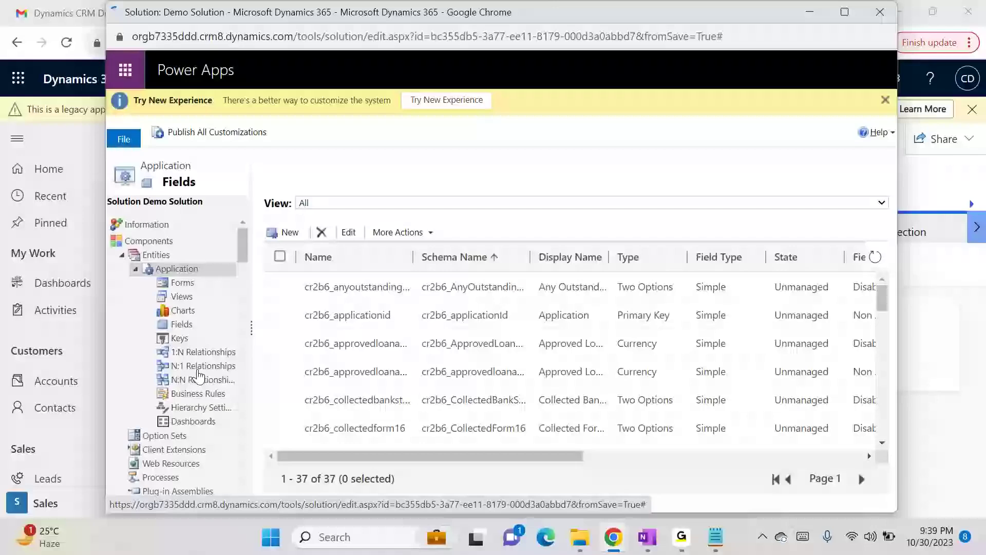
# - Reopen the Application entity's field list in the Demo Solution and look through the existing fields
pyautogui.click(181, 324)
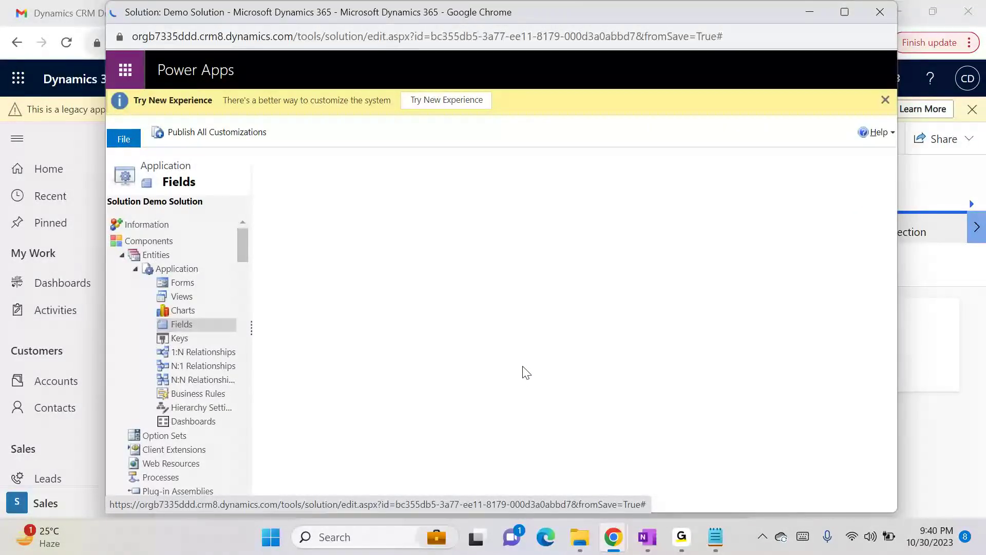
pyautogui.scroll(-5, 489, 368)
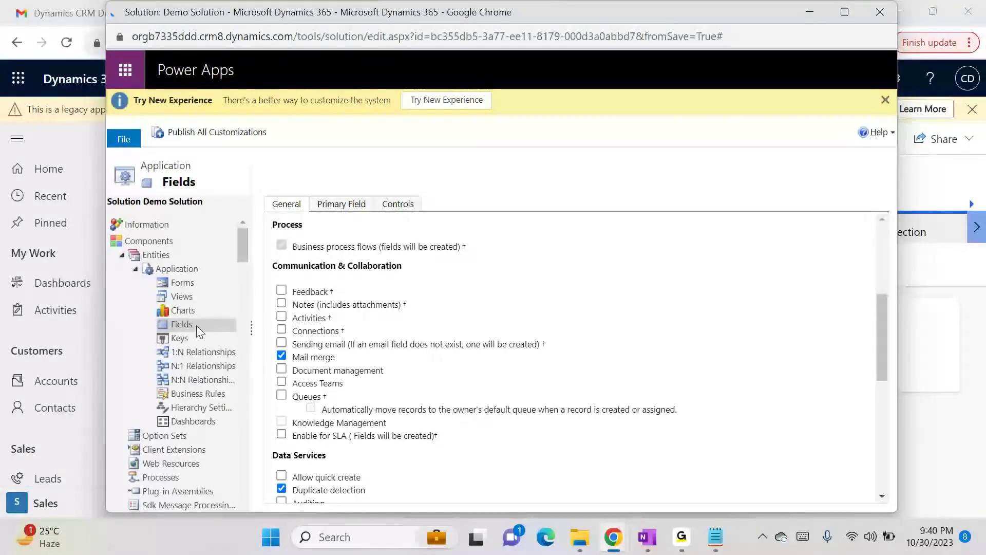
pyautogui.scroll(-5, 359, 319)
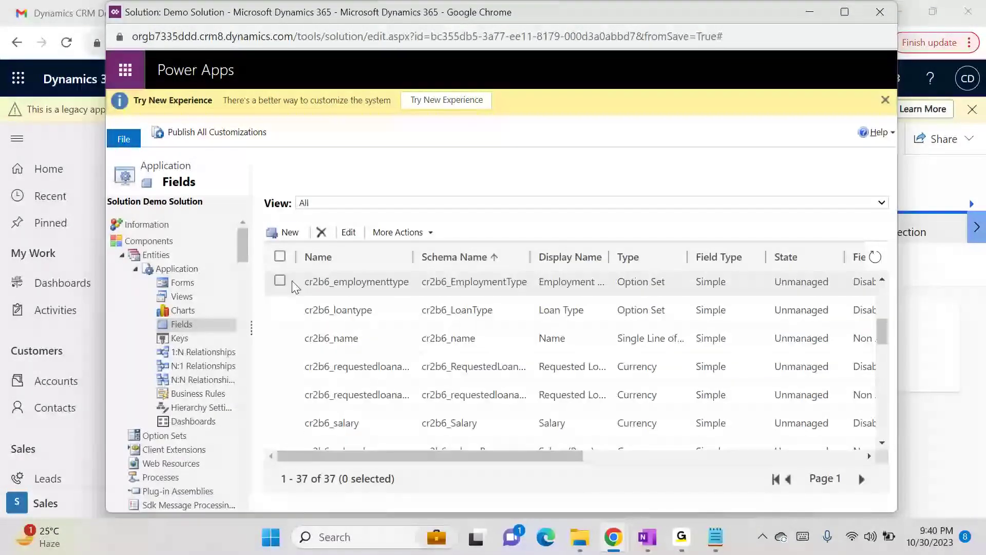
pyautogui.click(272, 230)
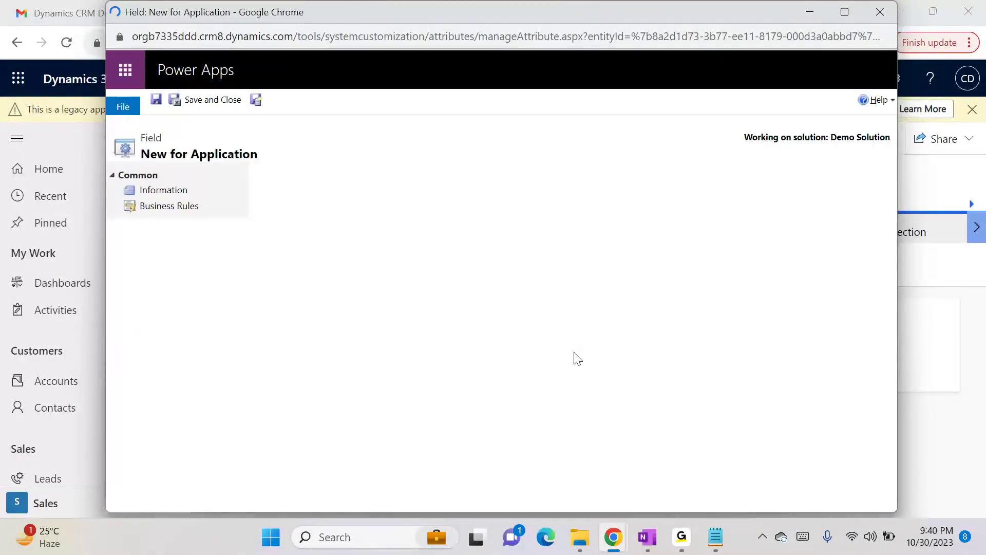
pyautogui.scroll(-1, 407, 493)
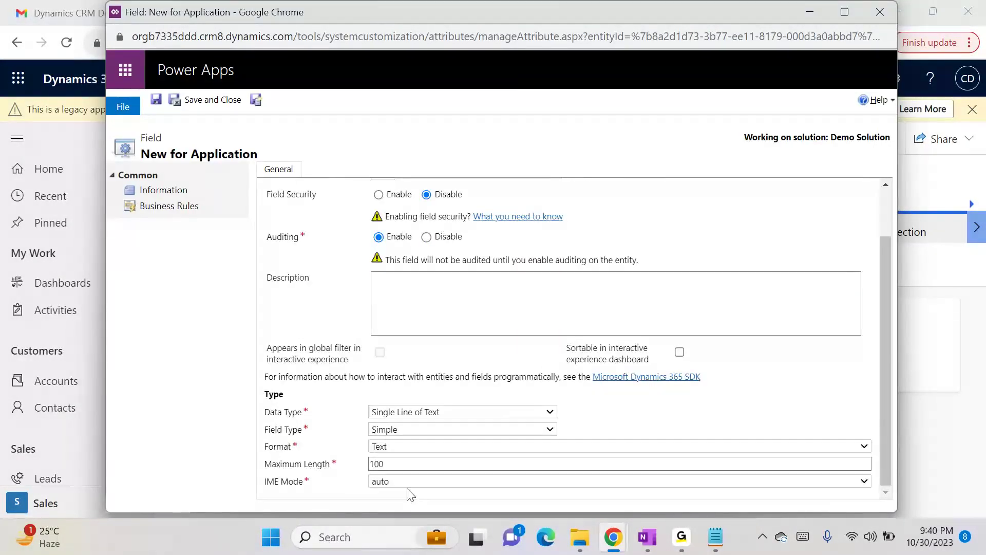
pyautogui.click(868, 21)
# - Add a Completed value under the Active status of the Application's Status Reason field, and save and close the field
pyautogui.scroll(-10, 377, 380)
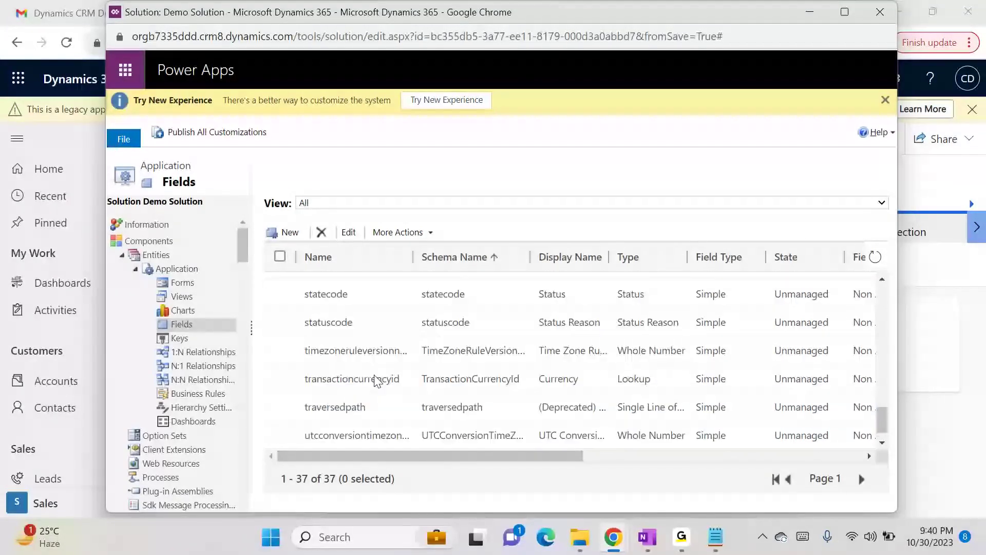
pyautogui.scroll(3, 377, 380)
pyautogui.doubleClick(377, 379)
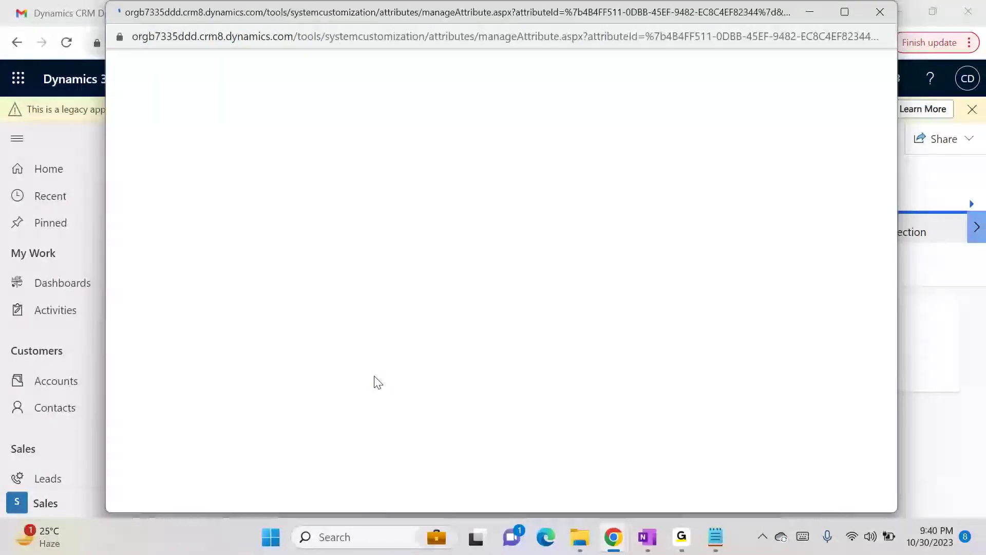
pyautogui.scroll(-3, 378, 383)
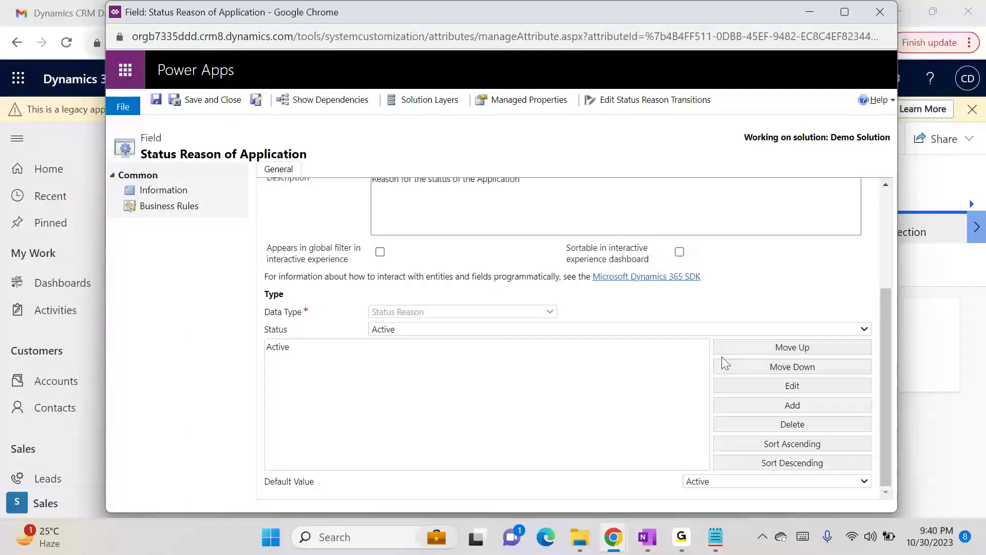
pyautogui.click(787, 404)
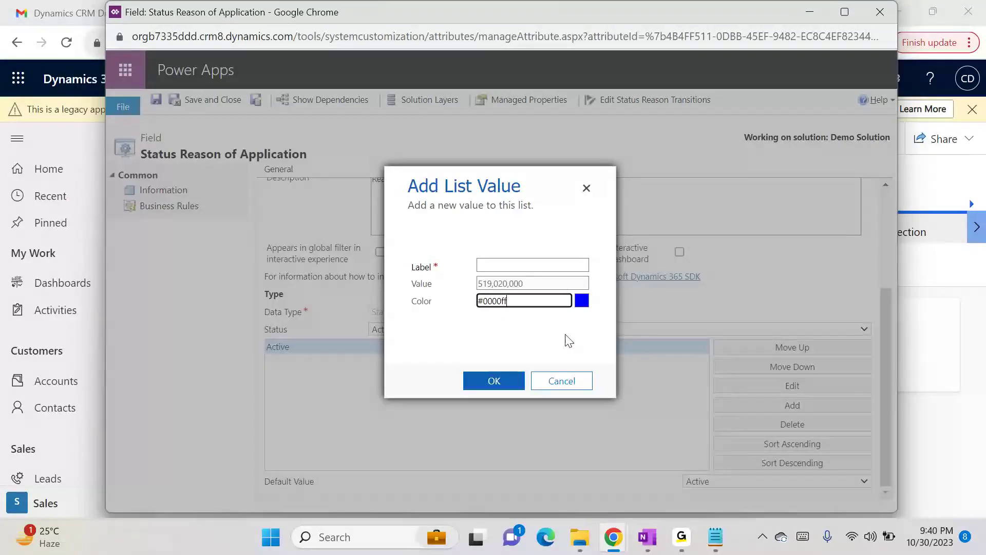
pyautogui.click(519, 266)
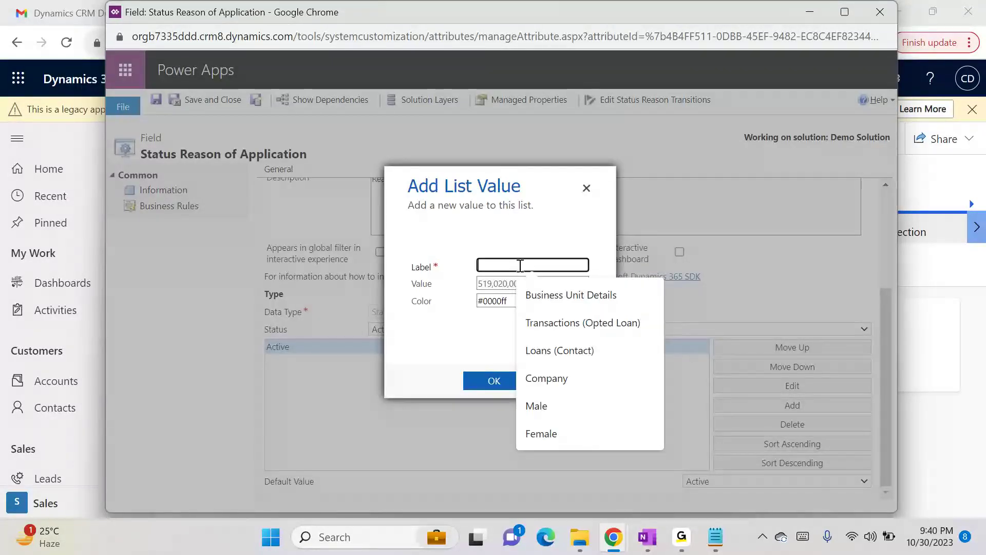
pyautogui.write('Co')
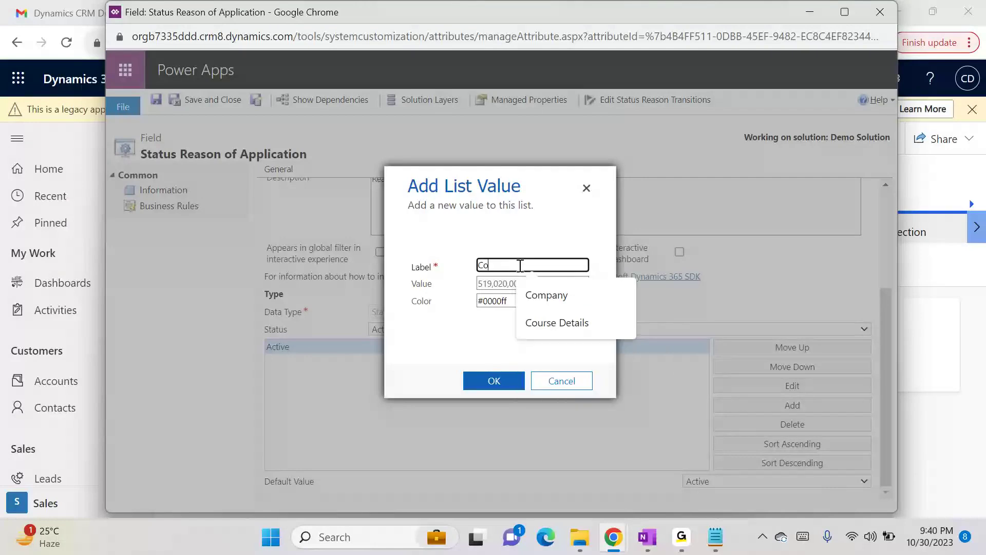
pyautogui.write('mpleted')
pyautogui.click(501, 379)
pyautogui.click(229, 98)
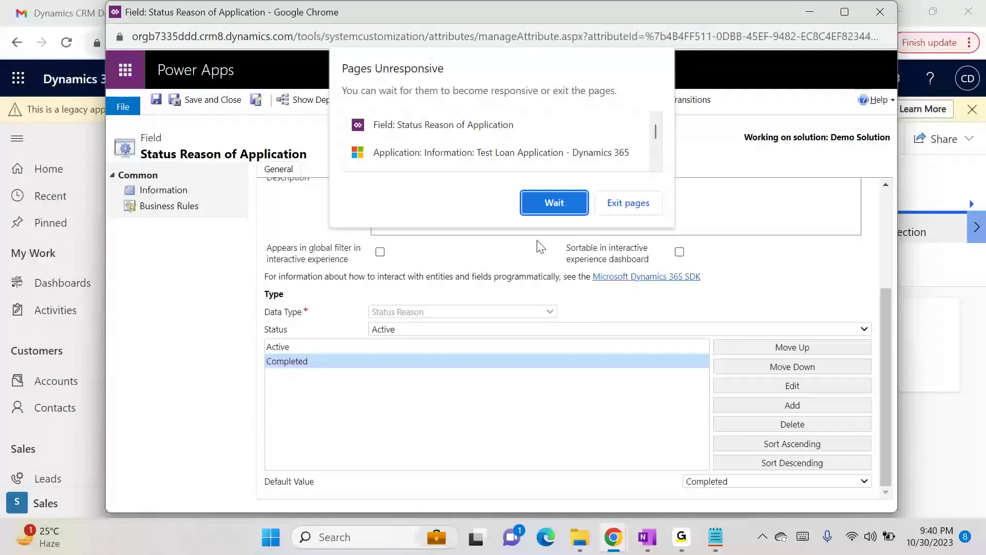
pyautogui.click(541, 202)
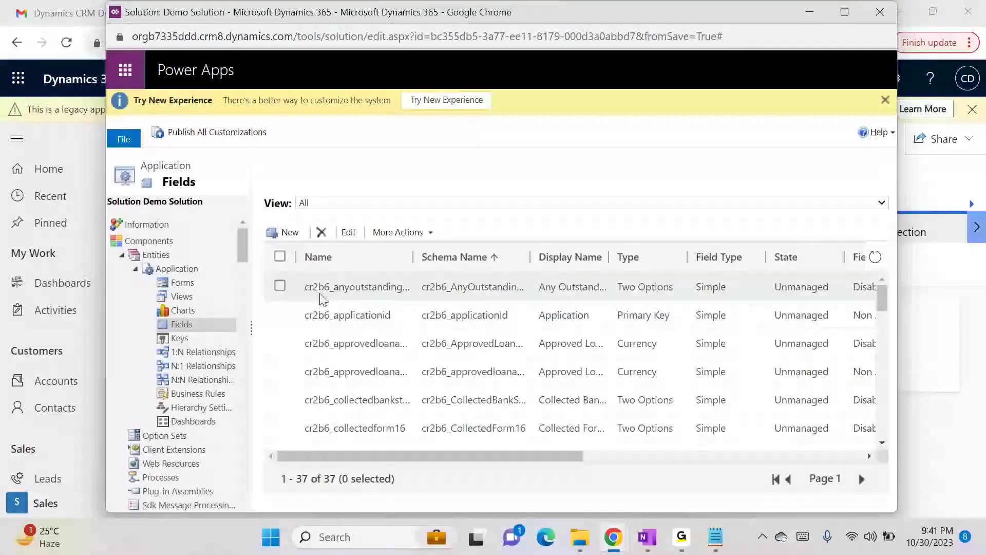
# - Publish the Application entity with its field customizations
pyautogui.click(184, 273)
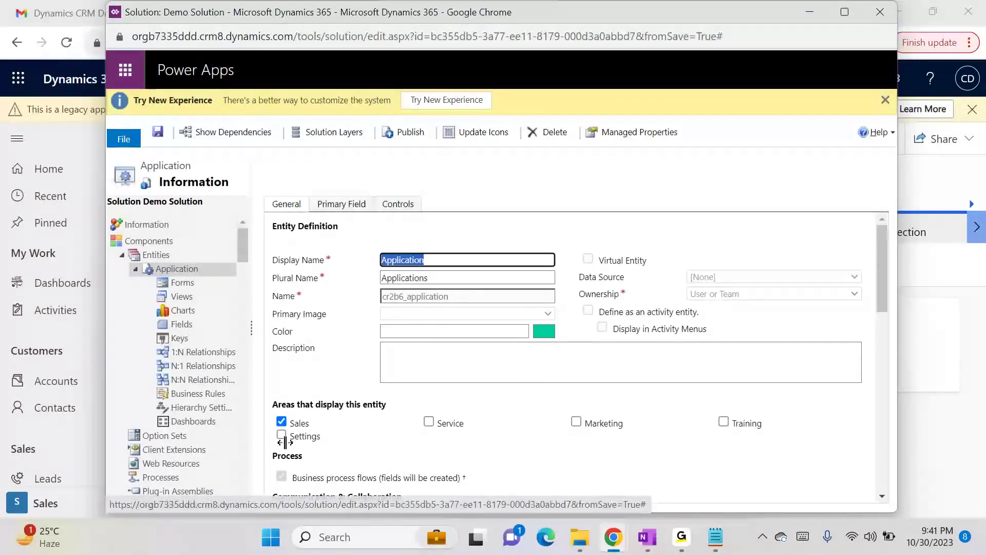
pyautogui.click(409, 132)
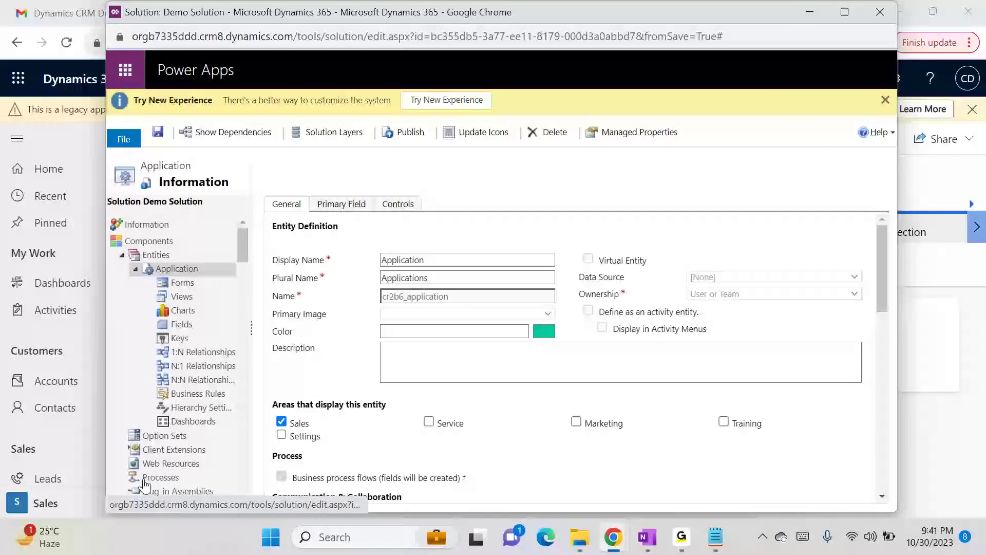
# - Switch to the Application Process designer window and deactivate the business process flow
pyautogui.moveTo(613, 537)
pyautogui.click(711, 506)
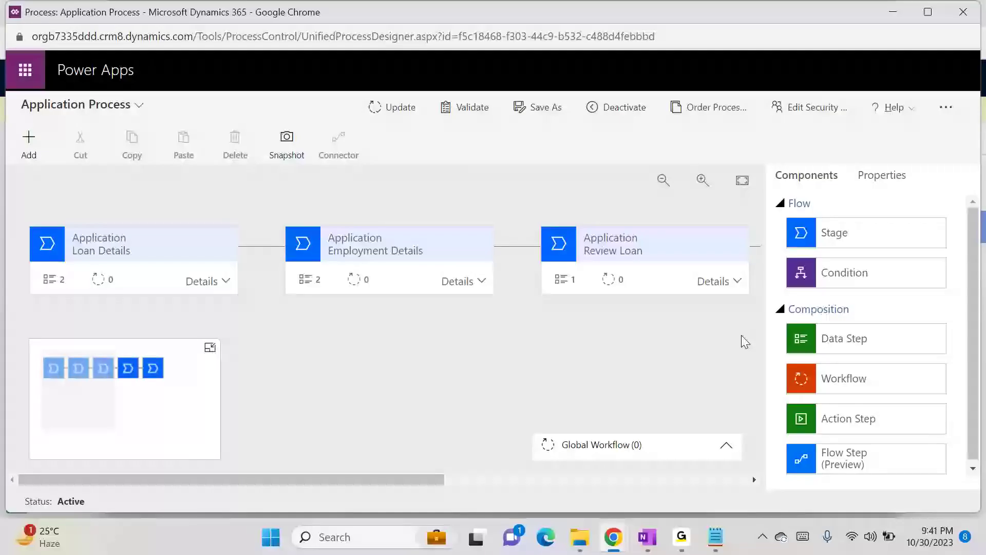
pyautogui.click(643, 114)
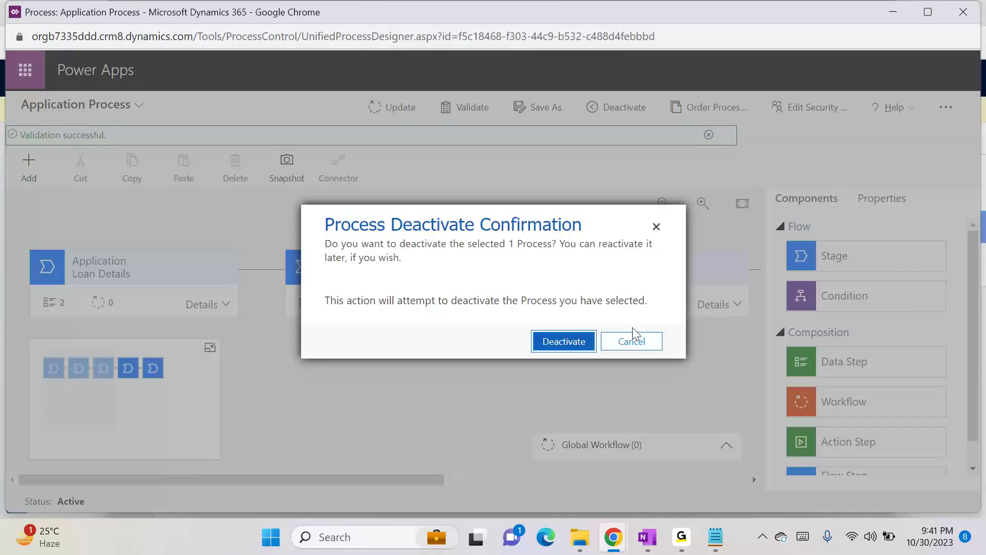
pyautogui.click(564, 341)
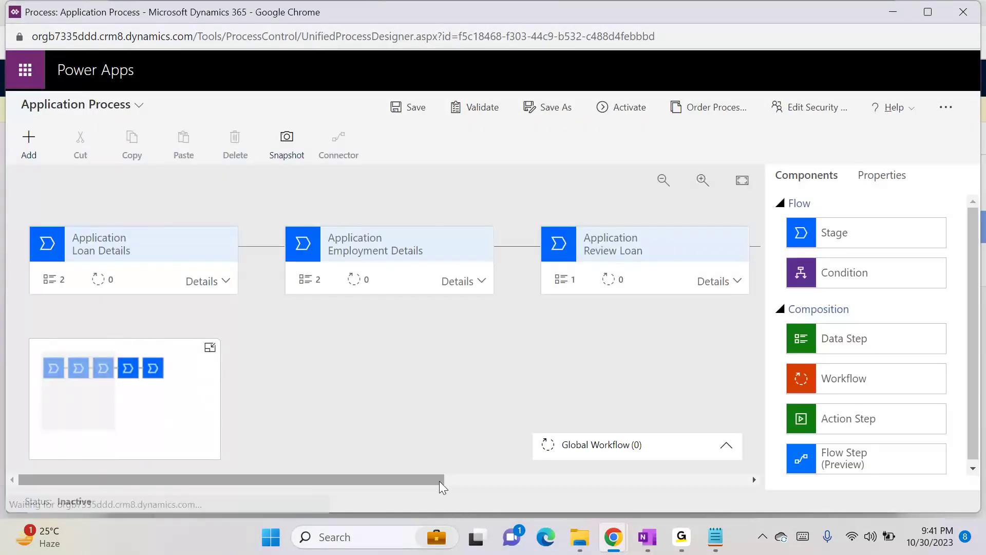
# - Add a data step after Approved Loan Amount in the Review Loan stage
pyautogui.moveTo(439, 481); pyautogui.dragTo(747, 466)
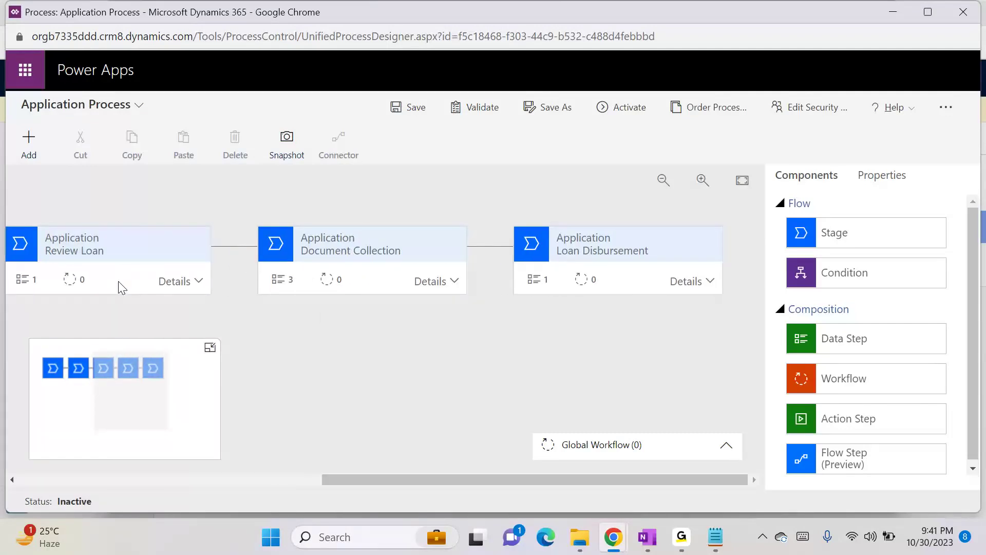
pyautogui.click(119, 252)
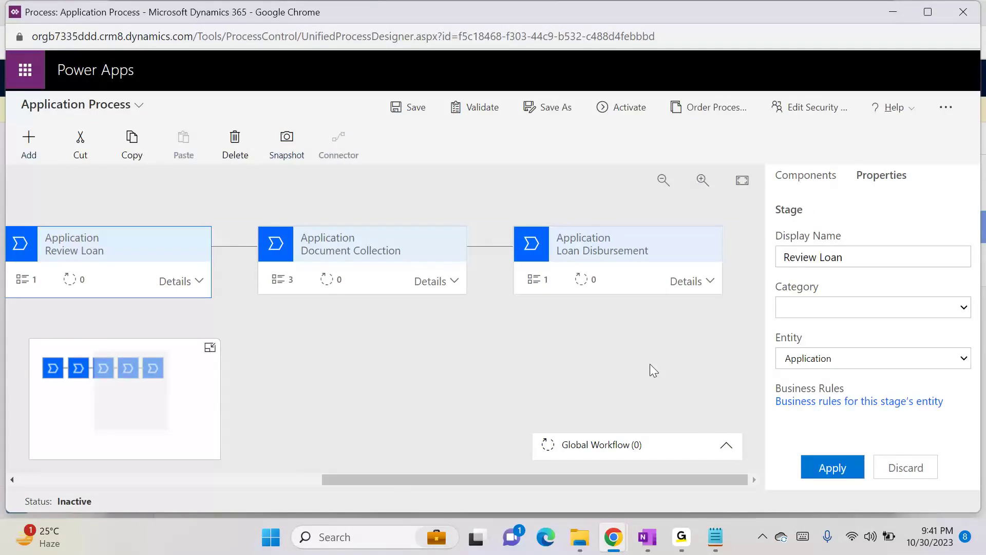
pyautogui.click(177, 282)
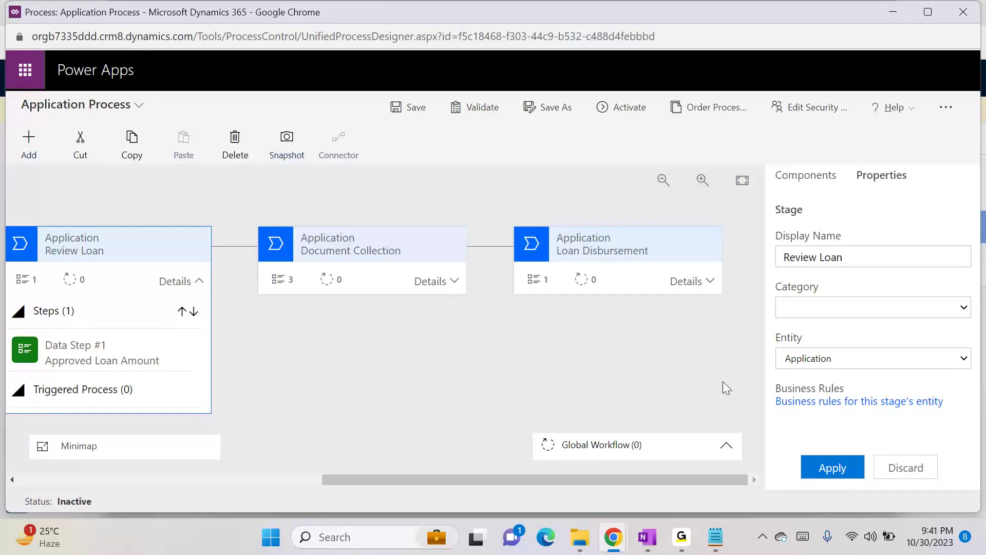
pyautogui.click(24, 132)
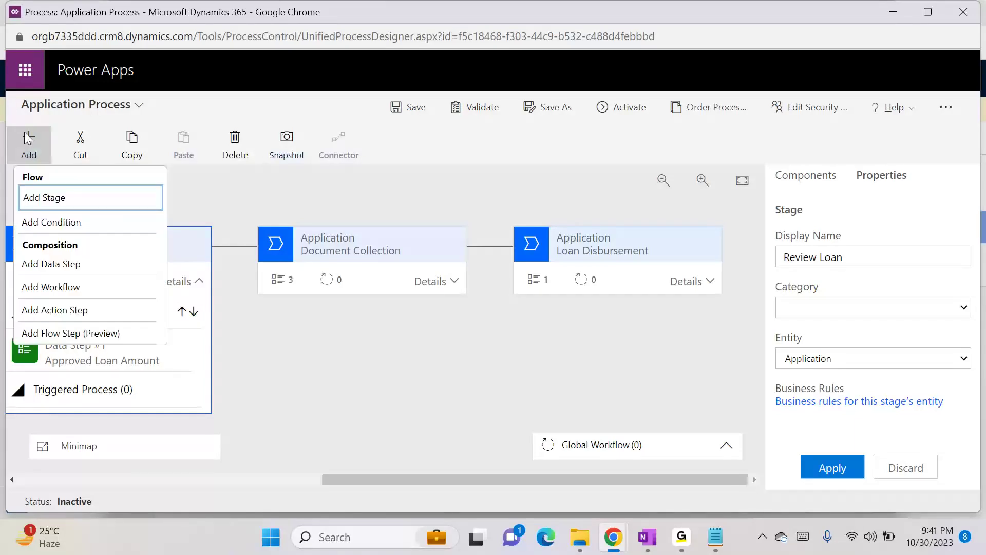
pyautogui.click(70, 262)
pyautogui.moveTo(420, 482); pyautogui.dragTo(695, 469)
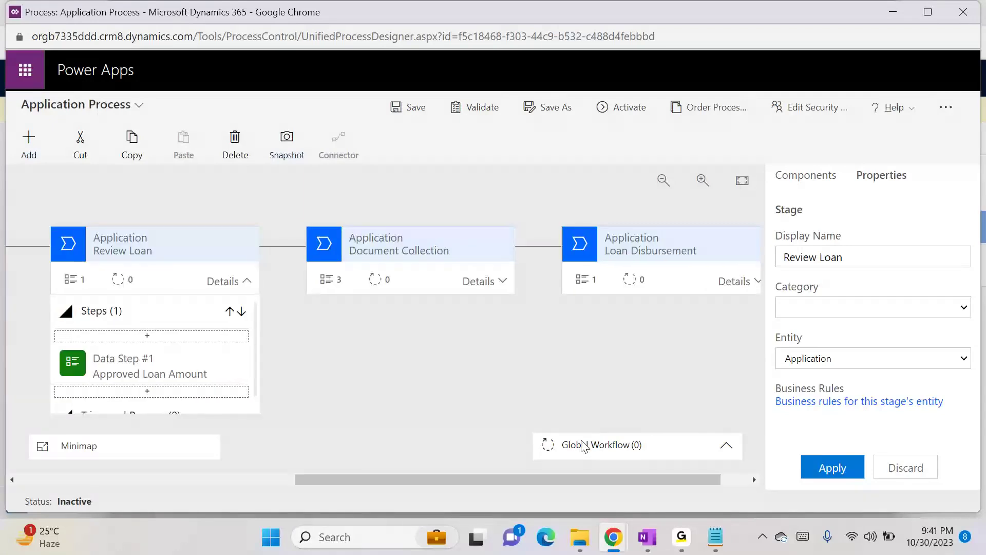
pyautogui.click(142, 394)
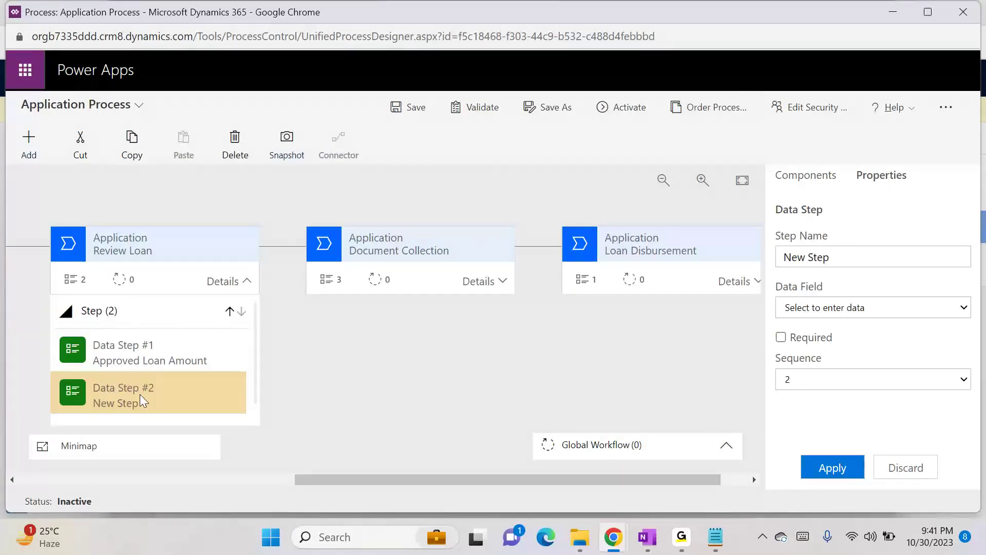
# - Link the new Review Loan data step to the Confirm to get the loan field, make it required and apply
pyautogui.click(888, 303)
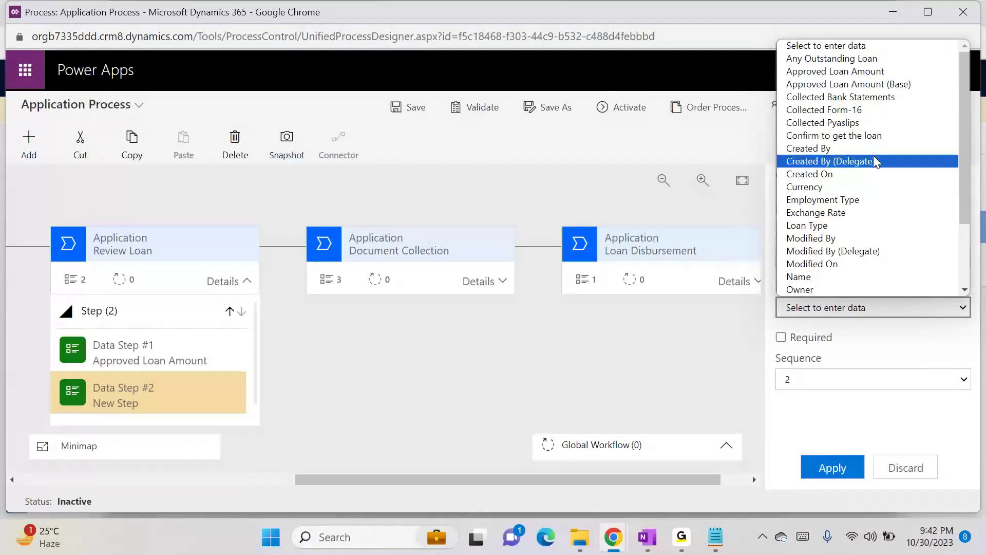
pyautogui.click(863, 135)
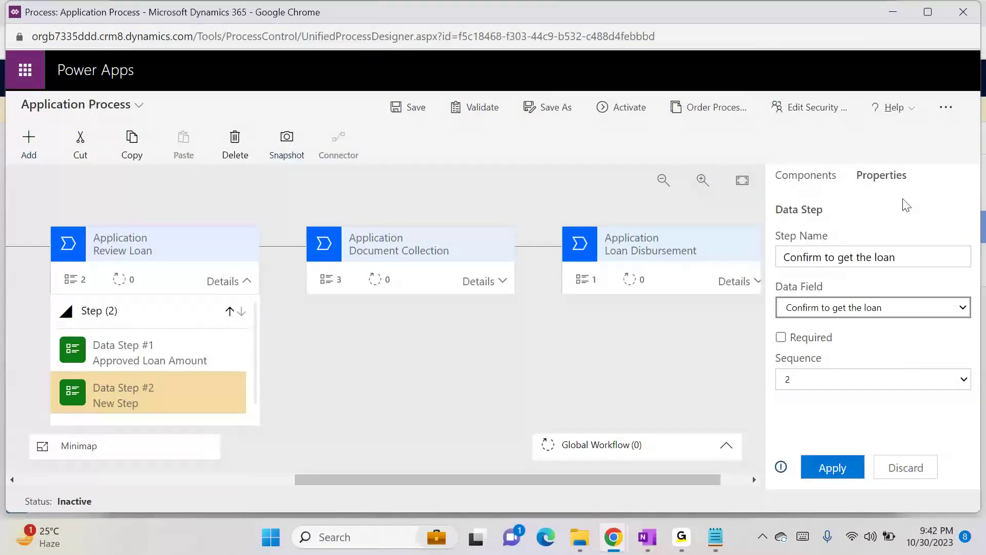
pyautogui.click(780, 337)
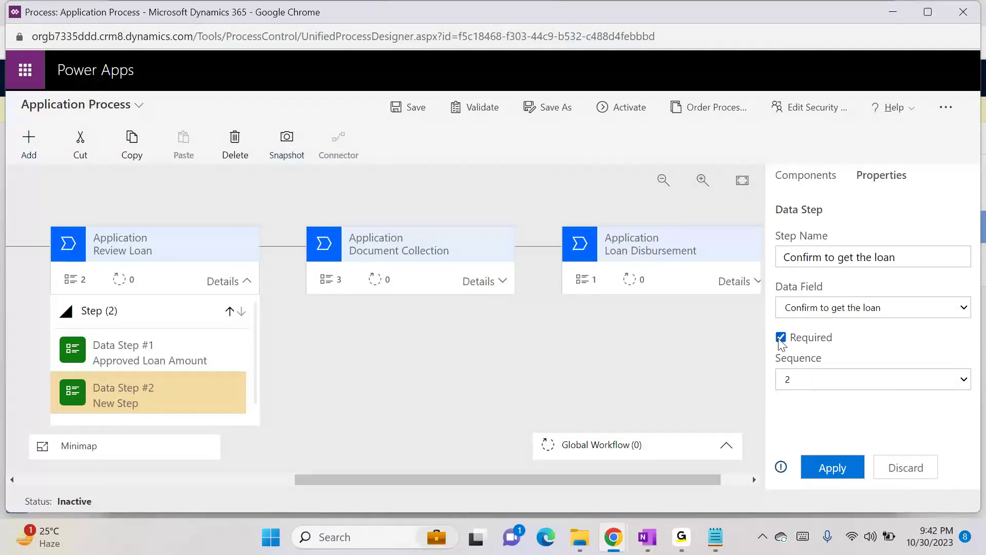
pyautogui.click(852, 464)
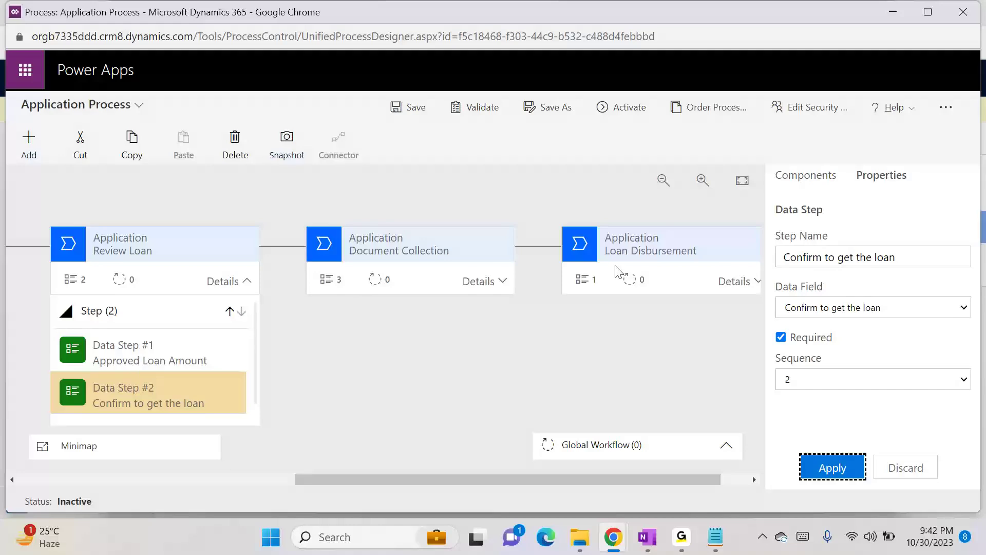
# - Insert a condition between the Review Loan and Document Collection stages
pyautogui.moveTo(388, 486); pyautogui.dragTo(353, 486)
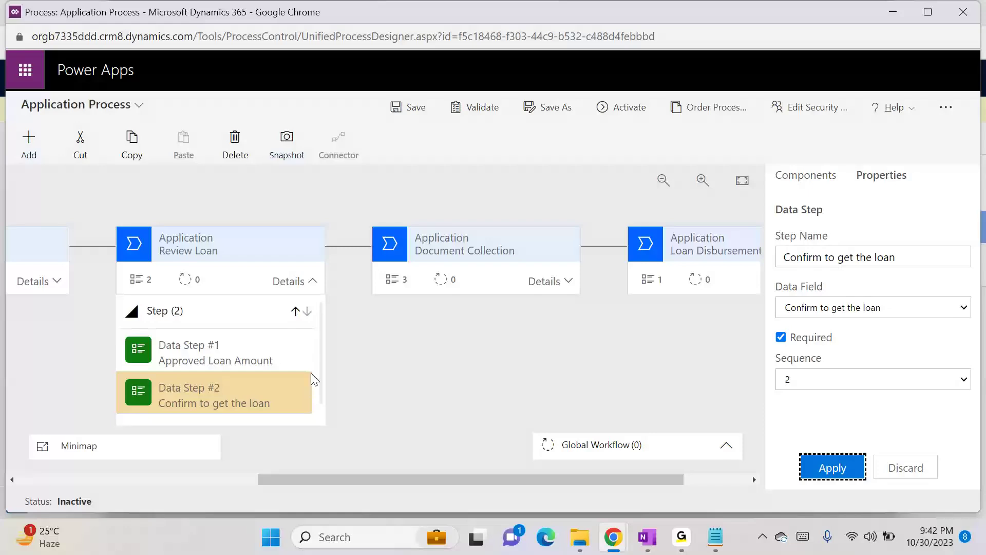
pyautogui.click(26, 149)
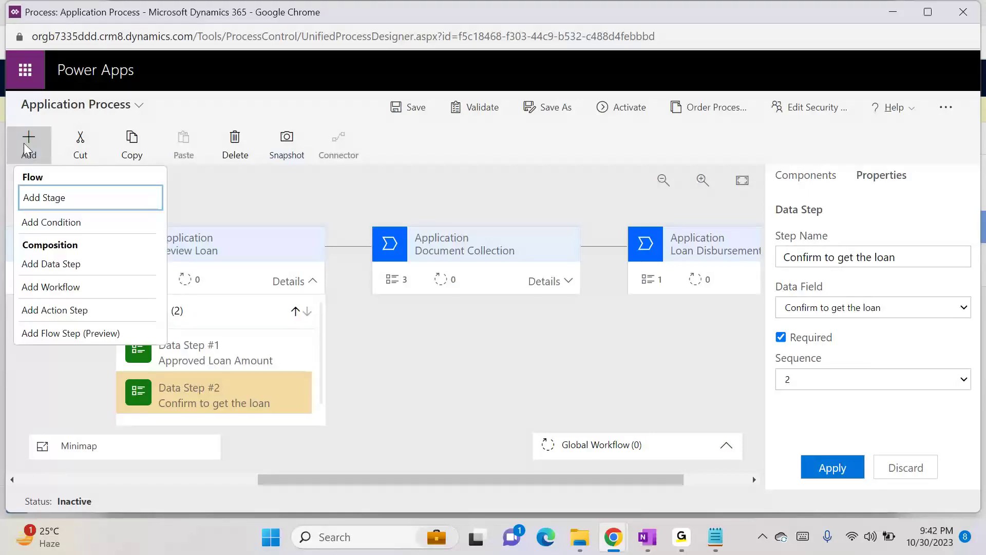
pyautogui.click(35, 195)
pyautogui.moveTo(408, 483); pyautogui.dragTo(596, 479)
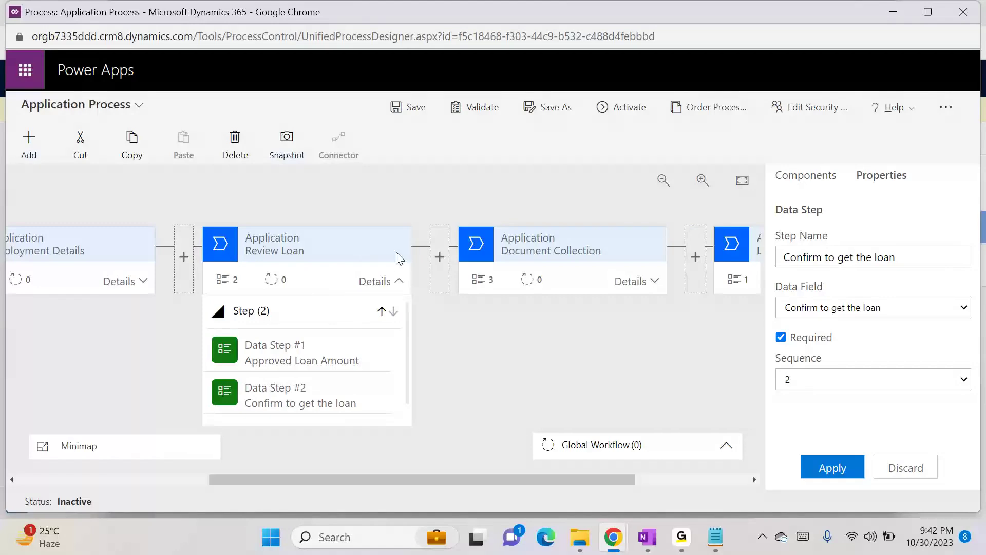
pyautogui.click(440, 259)
pyautogui.click(565, 299)
pyautogui.click(596, 244)
pyautogui.moveTo(569, 480); pyautogui.dragTo(724, 483)
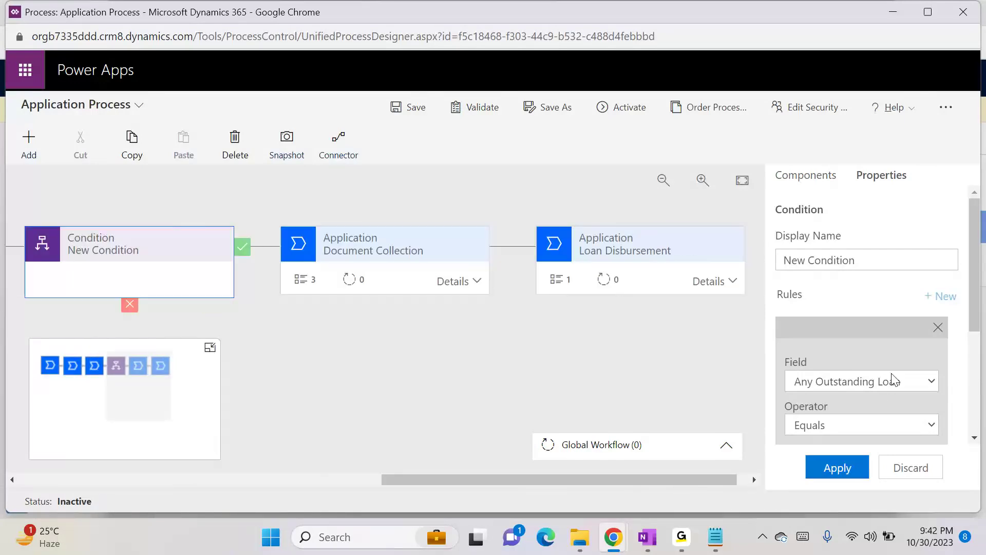
# - Set the condition's rule to Confirm to get the loan equals Yes and apply it
pyautogui.click(892, 381)
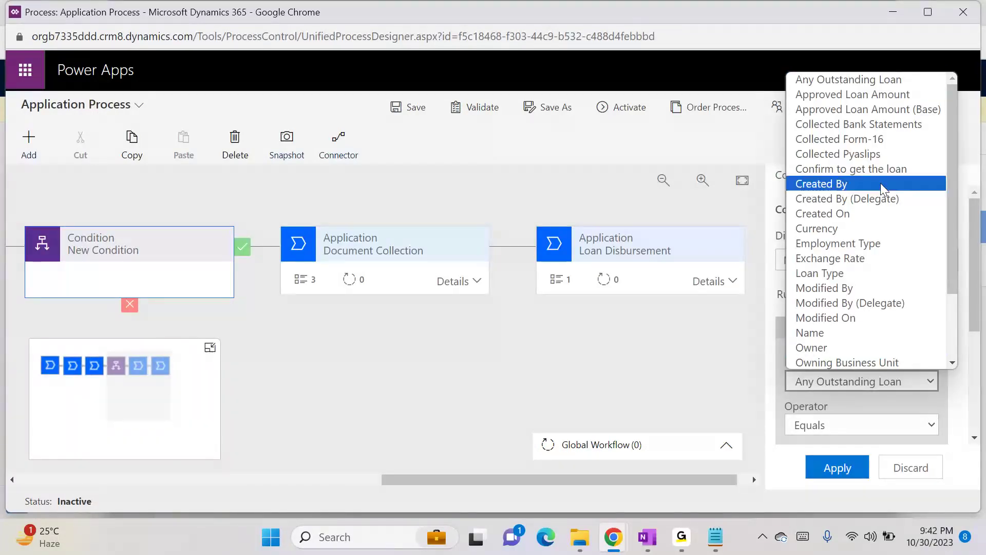
pyautogui.click(880, 169)
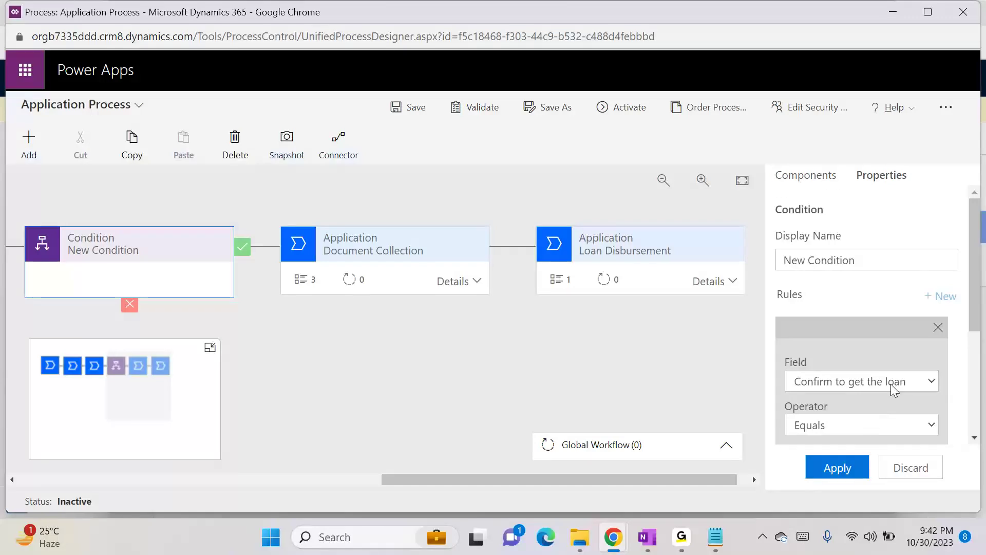
pyautogui.scroll(-4, 891, 384)
pyautogui.click(798, 334)
pyautogui.click(819, 480)
# - Add a new Application stage on the condition's negative branch
pyautogui.moveTo(661, 478); pyautogui.dragTo(462, 477)
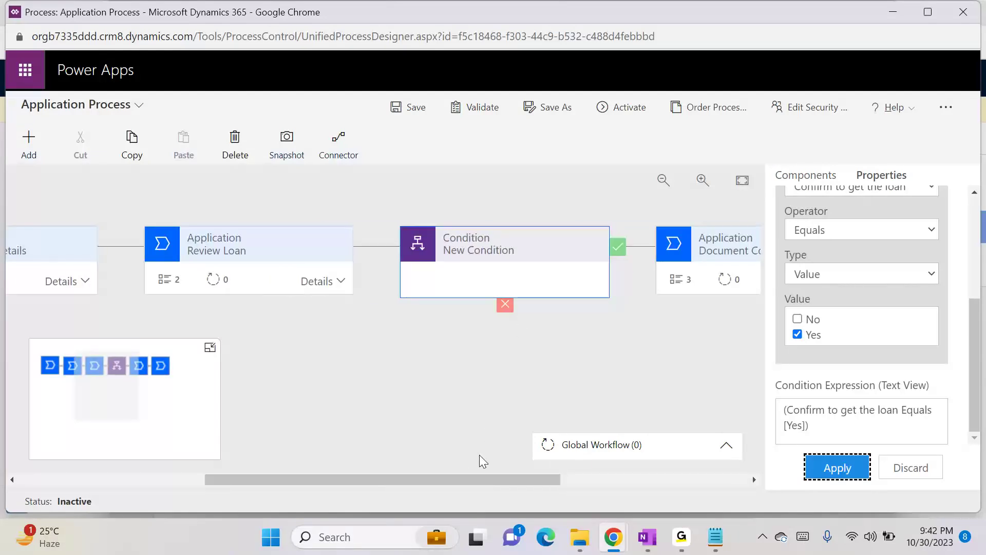
pyautogui.click(29, 146)
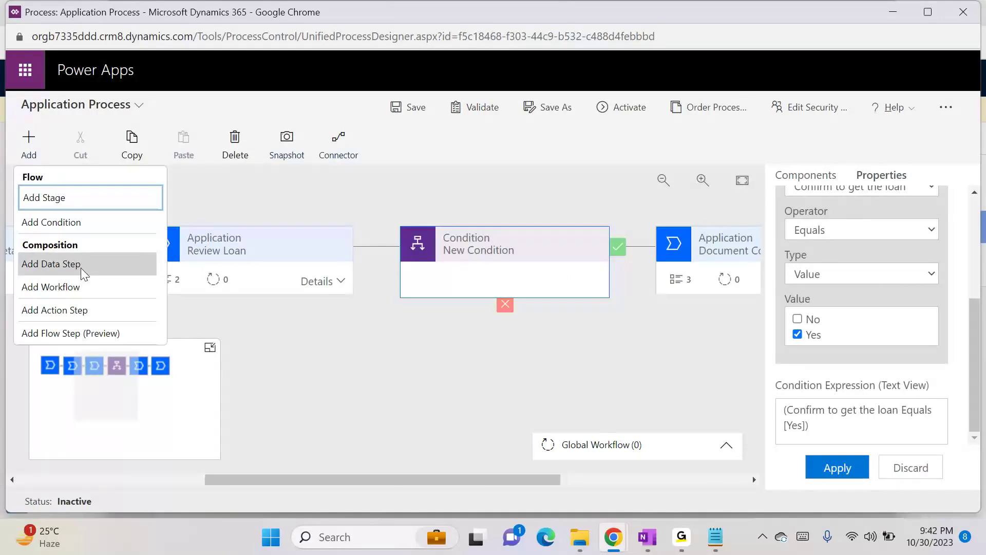
pyautogui.click(84, 199)
pyautogui.moveTo(329, 482); pyautogui.dragTo(527, 447)
pyautogui.click(400, 326)
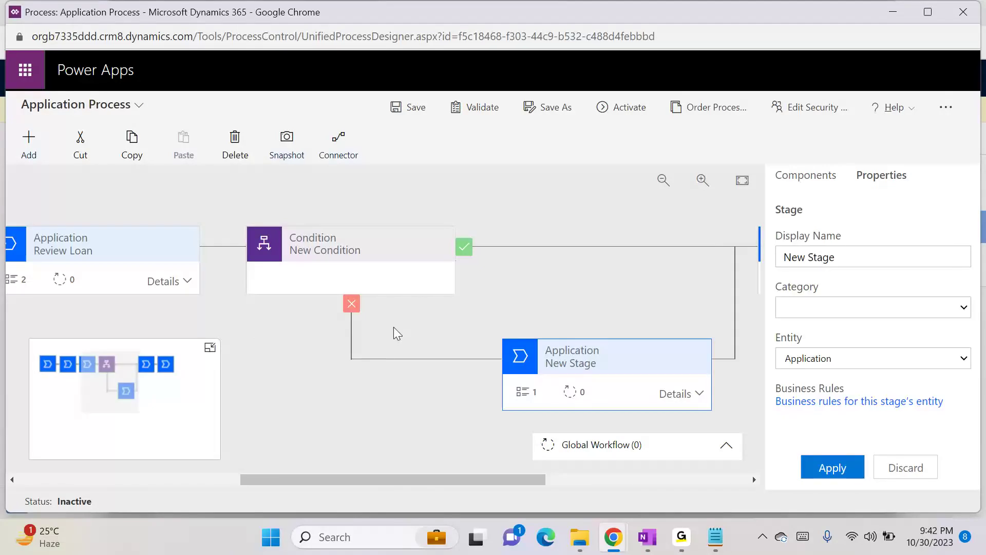
# - Try to name the negative-branch stage Loan Rejected with the Close category, keeping Application as its entity
pyautogui.moveTo(424, 476); pyautogui.dragTo(468, 500)
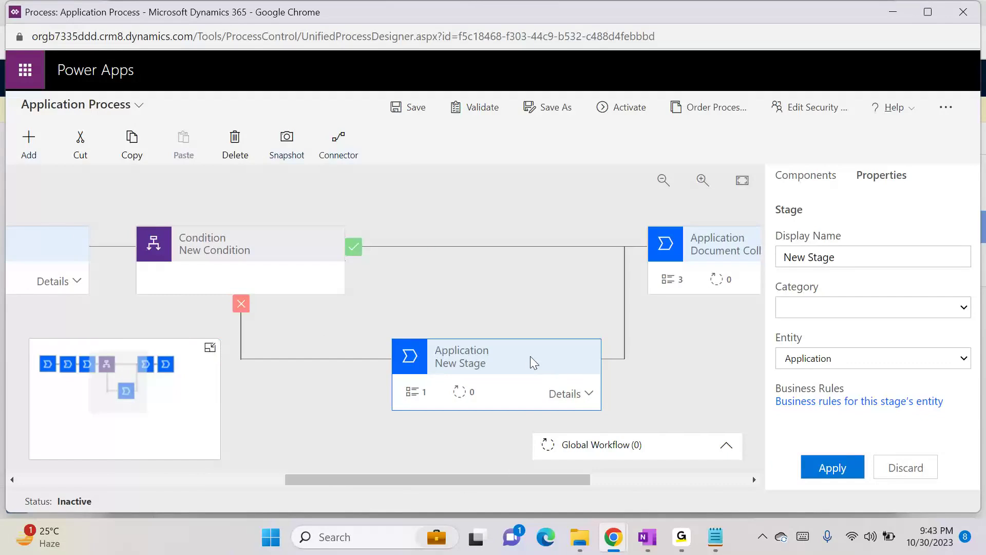
pyautogui.click(873, 258)
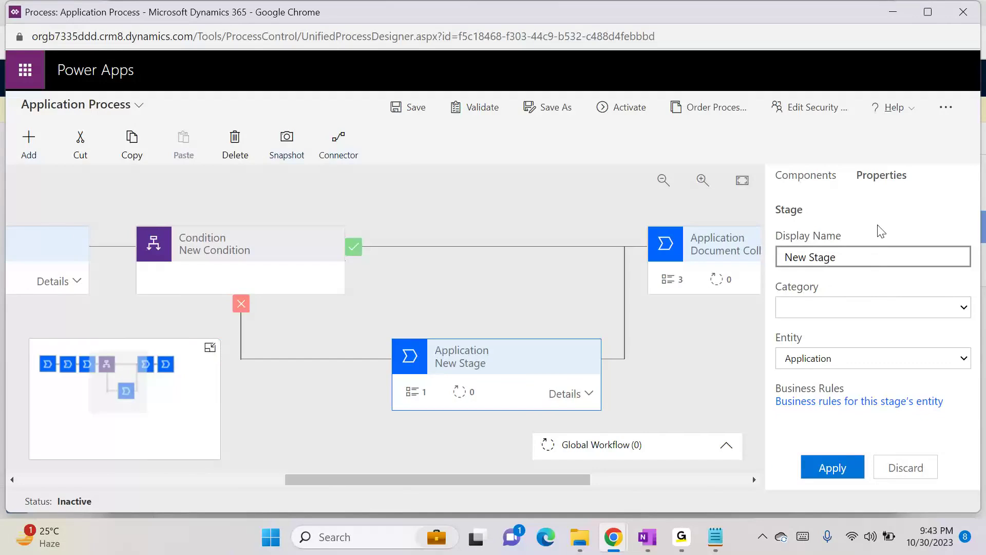
pyautogui.hotkey('ctrl', 'a')
pyautogui.write('C')
pyautogui.click(859, 313)
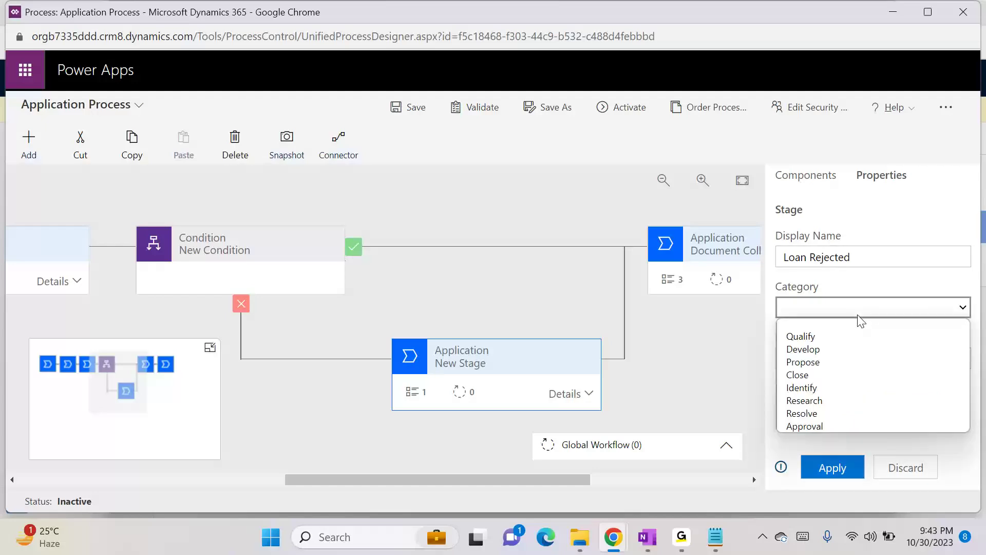
pyautogui.click(833, 381)
pyautogui.click(843, 357)
pyautogui.click(844, 358)
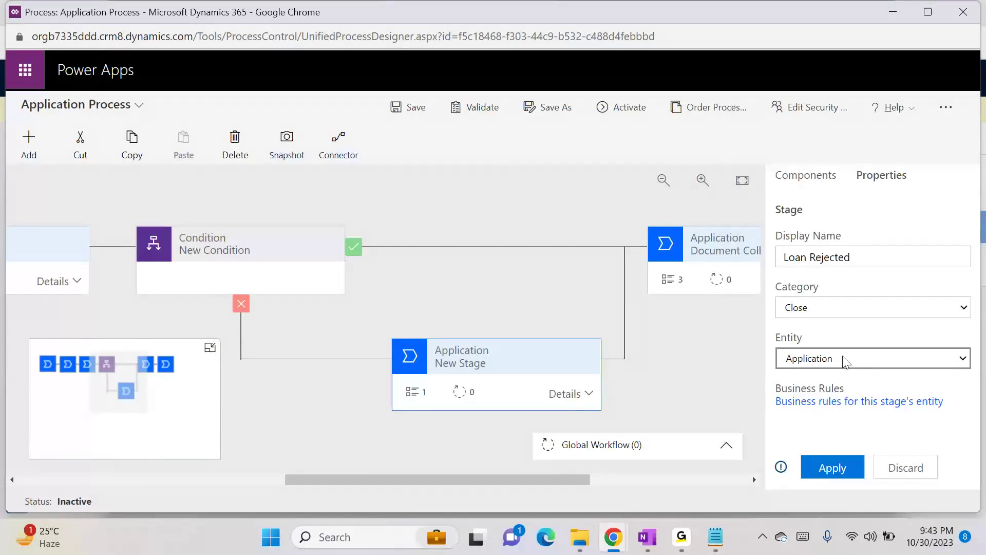
# - Link the negative-branch stage's data step to the Status Reason field, make it required and apply
pyautogui.click(566, 400)
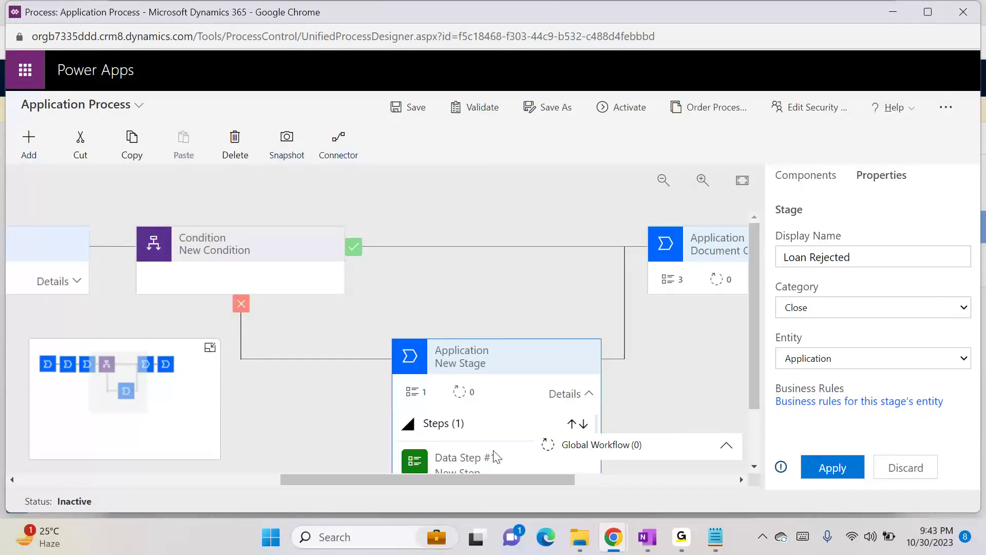
pyautogui.click(495, 456)
pyautogui.click(855, 308)
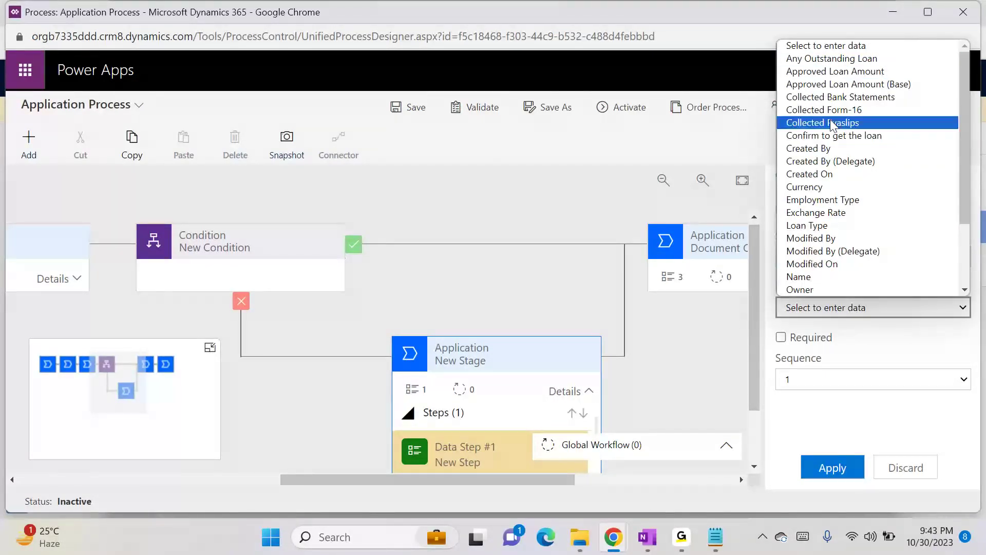
pyautogui.scroll(-2, 827, 262)
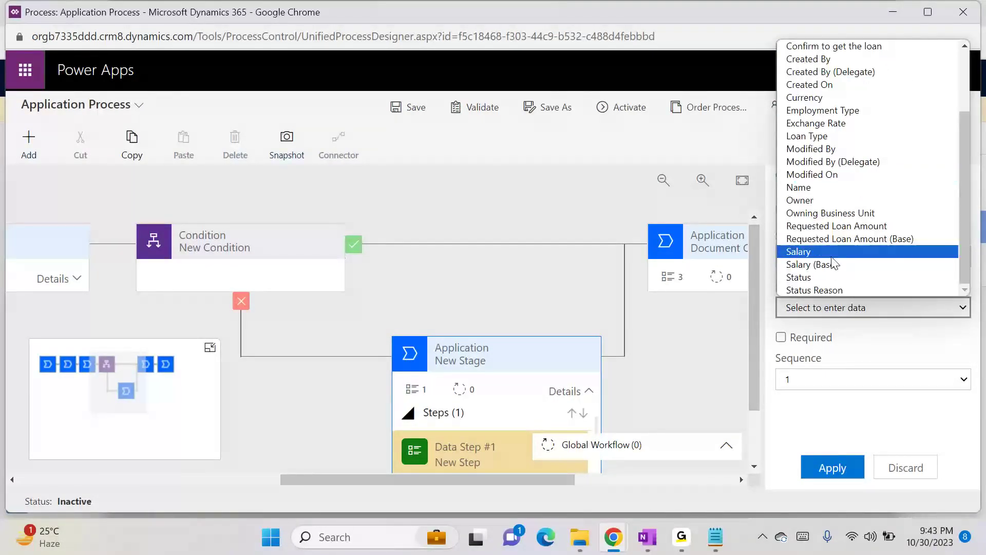
pyautogui.click(834, 289)
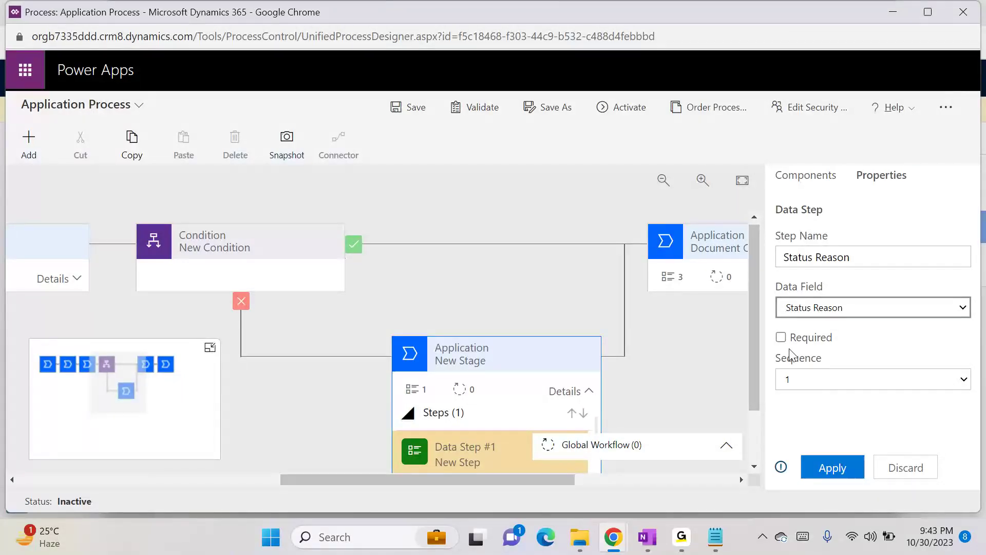
pyautogui.click(780, 337)
pyautogui.click(827, 455)
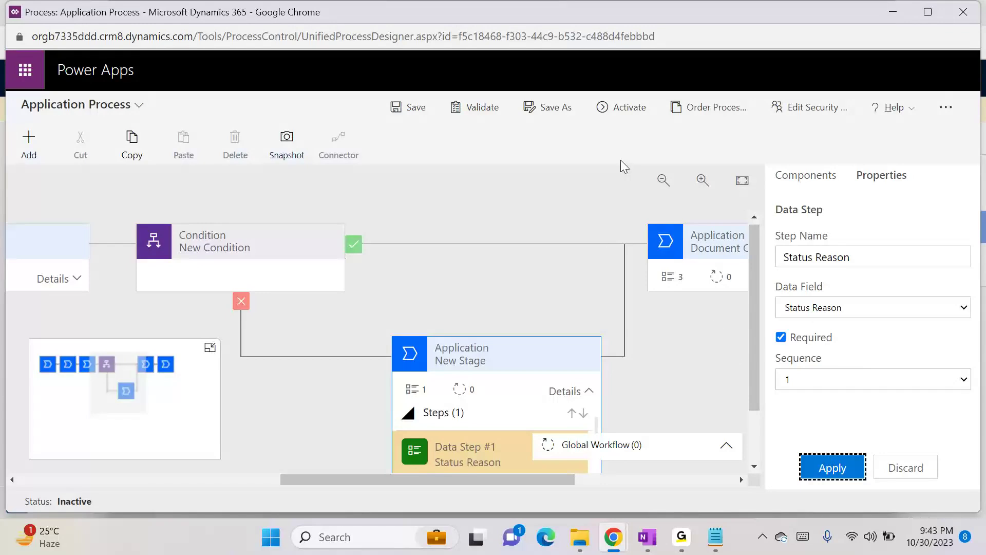
# - Try to activate the Application Process, and check and reapply the condition's rule and its branches
pyautogui.click(619, 107)
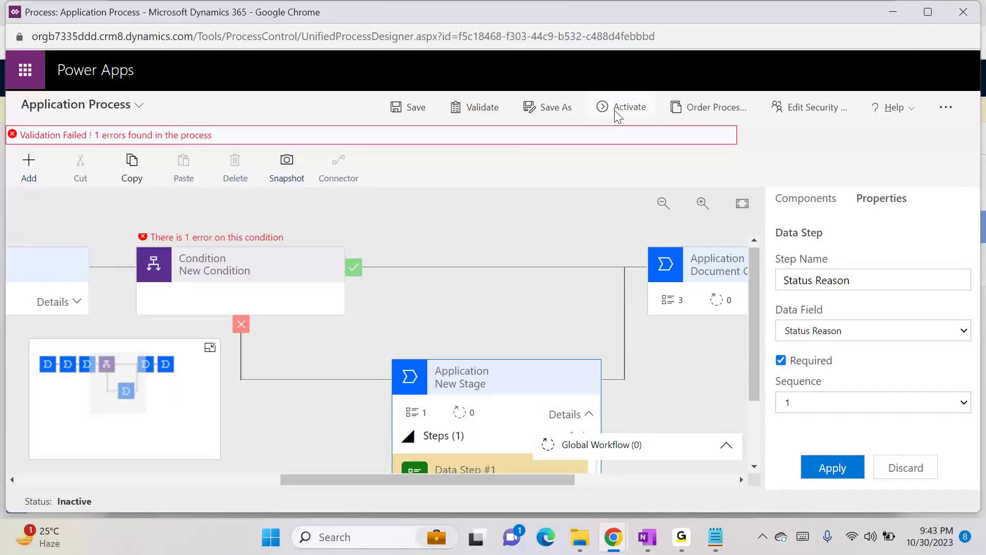
pyautogui.click(242, 258)
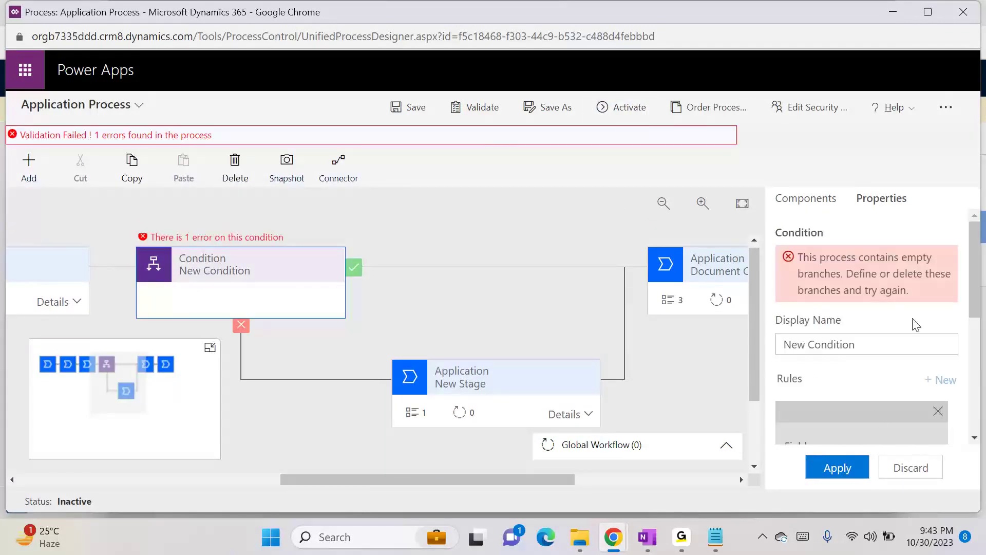
pyautogui.scroll(-5, 906, 390)
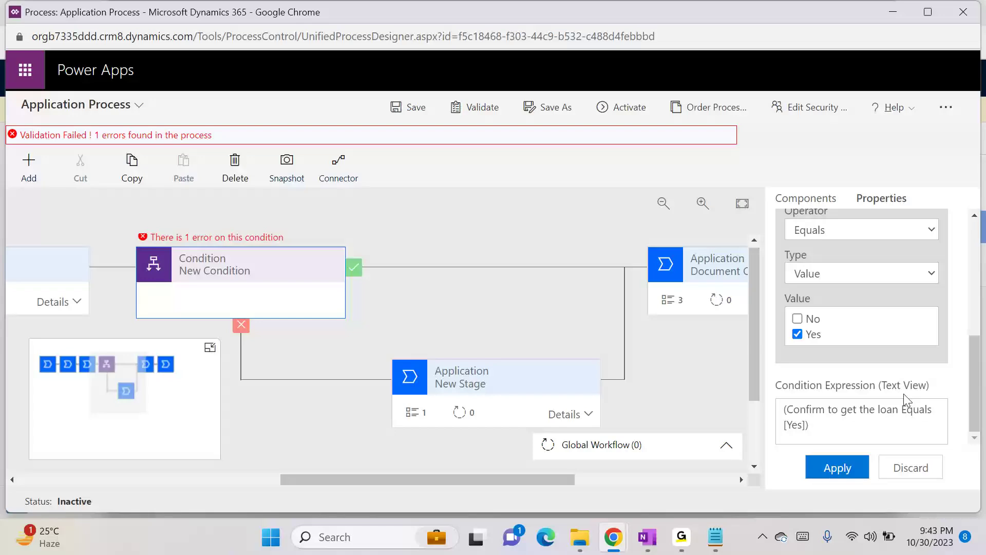
pyautogui.click(838, 467)
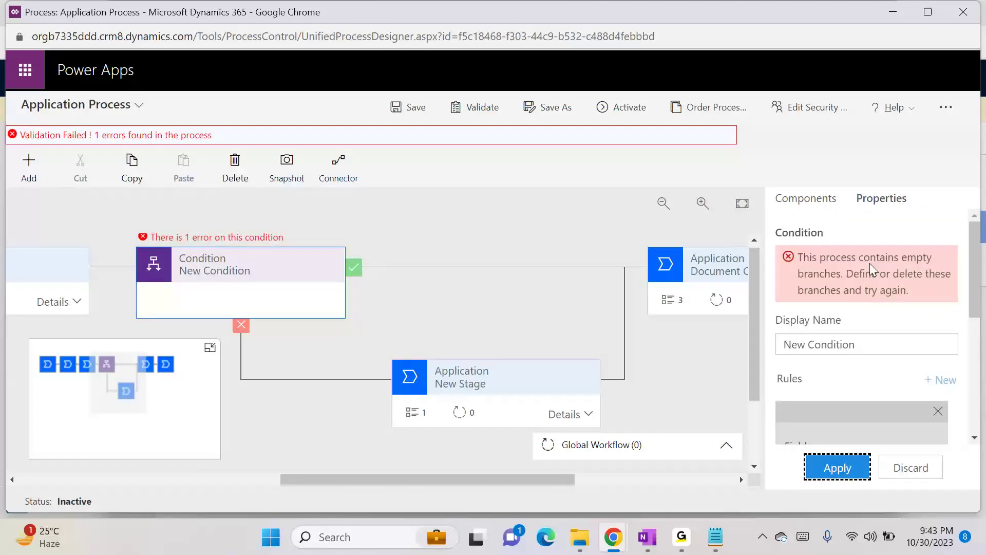
pyautogui.click(277, 293)
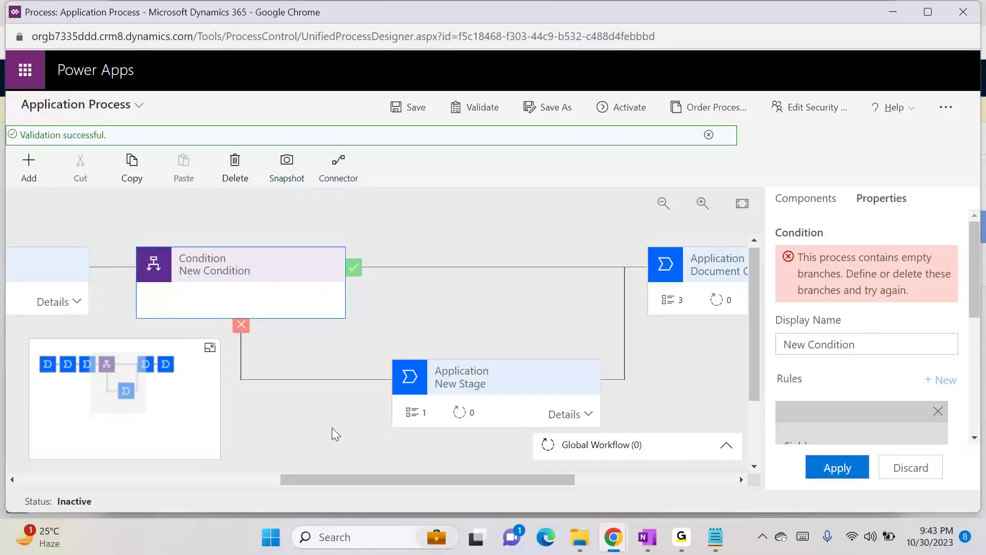
pyautogui.moveTo(400, 481); pyautogui.dragTo(261, 452)
pyautogui.moveTo(372, 481); pyautogui.dragTo(551, 481)
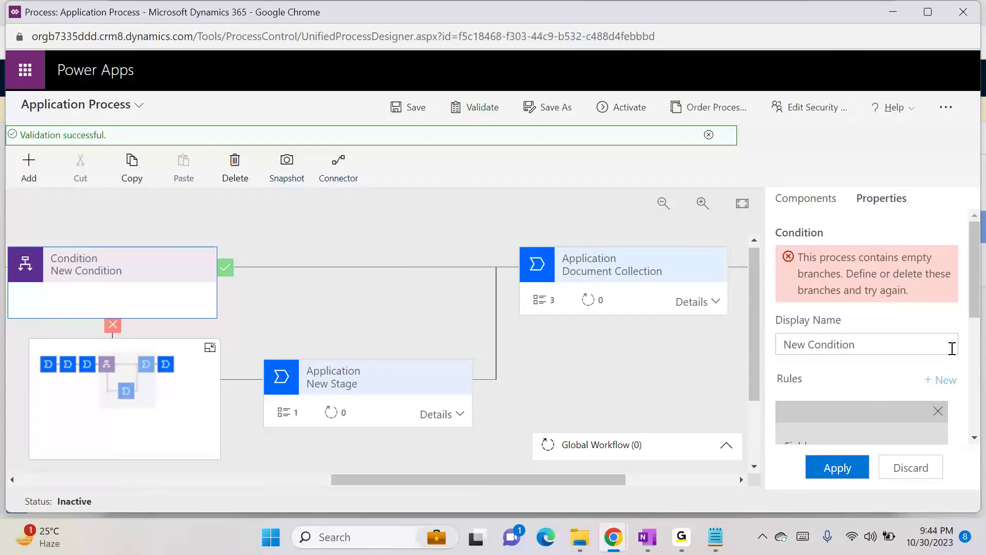
pyautogui.click(851, 465)
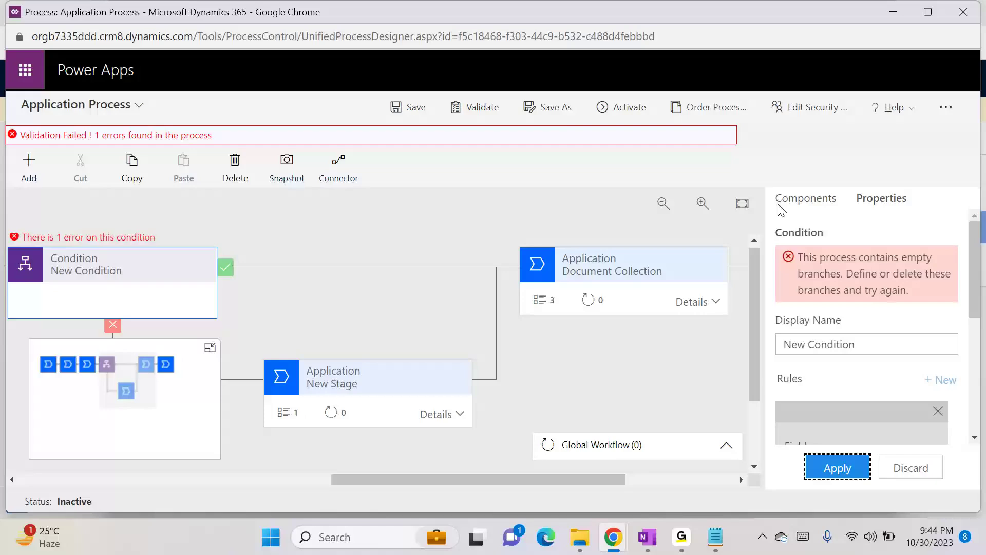
# - Save the process with a new Application stage on the condition's positive branch, and try to activate it
pyautogui.click(414, 109)
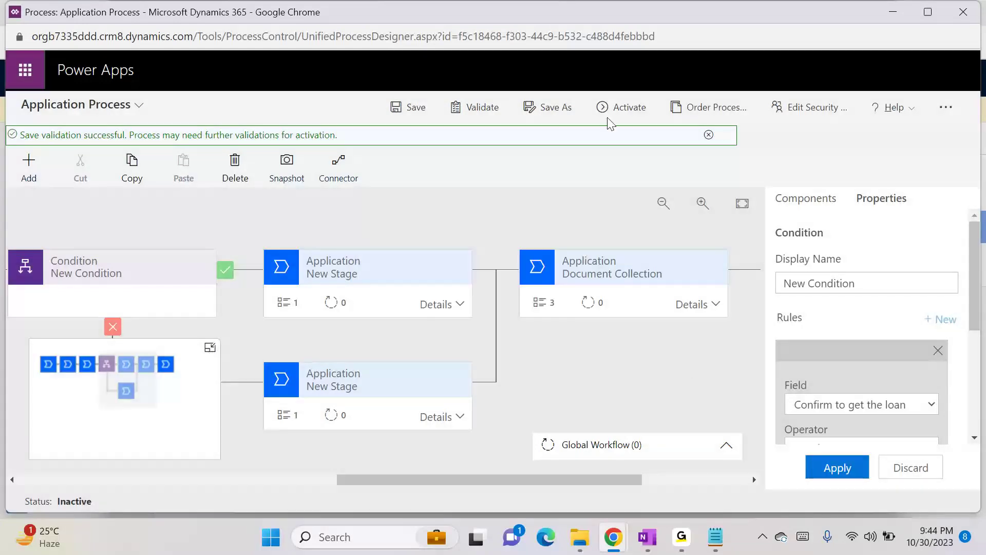
pyautogui.click(611, 108)
pyautogui.click(403, 285)
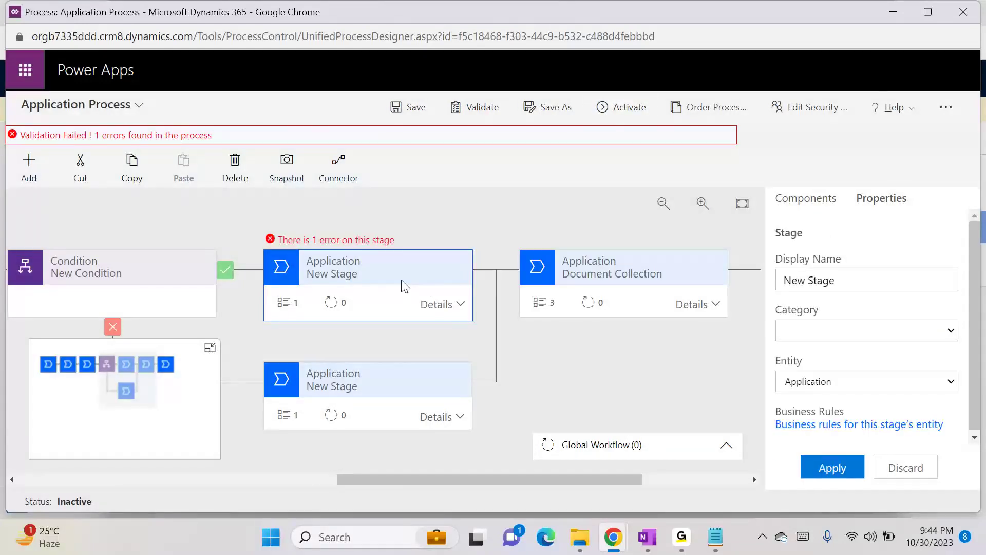
# - Link the positive-branch stage's data step to the Confirm to get the loan field, apply it and start activating the process
pyautogui.click(443, 306)
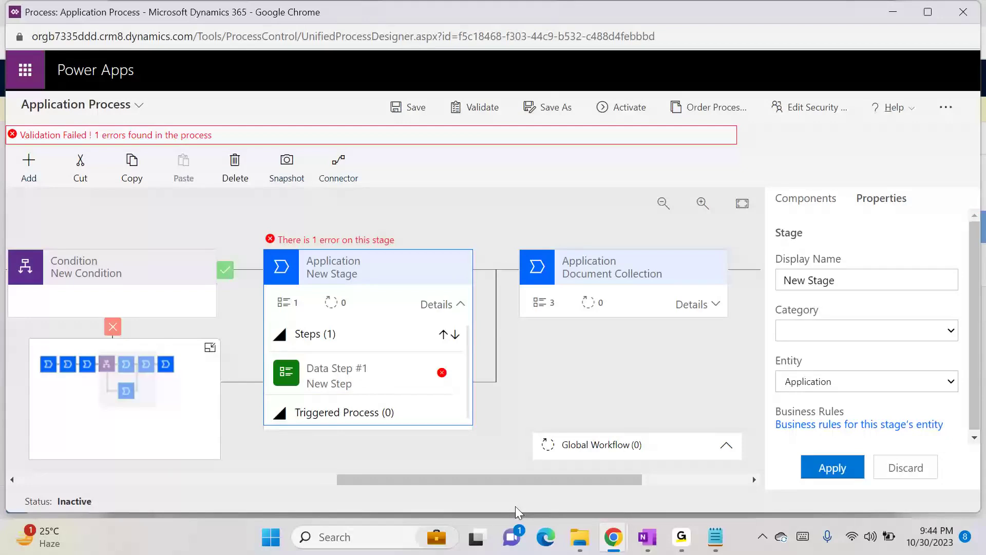
pyautogui.click(455, 304)
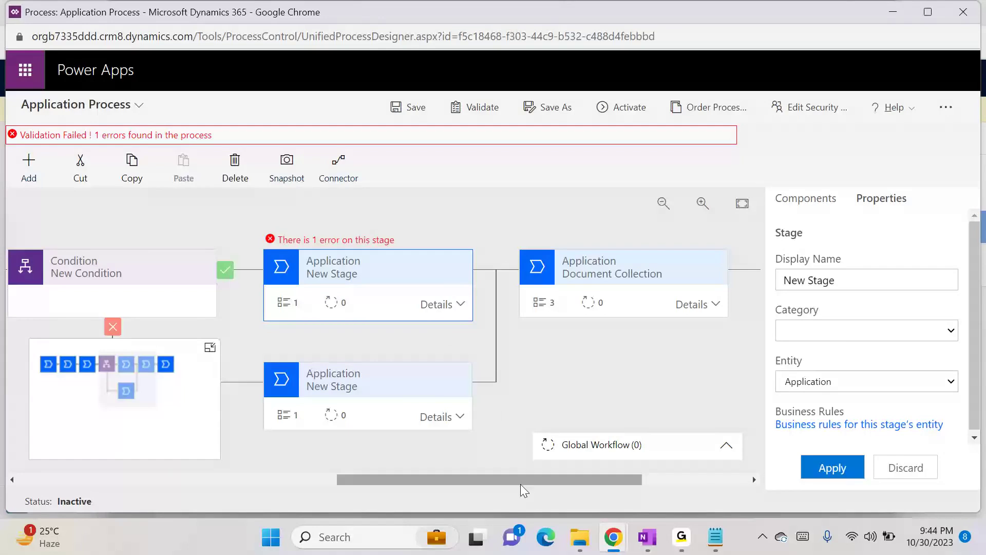
pyautogui.click(446, 311)
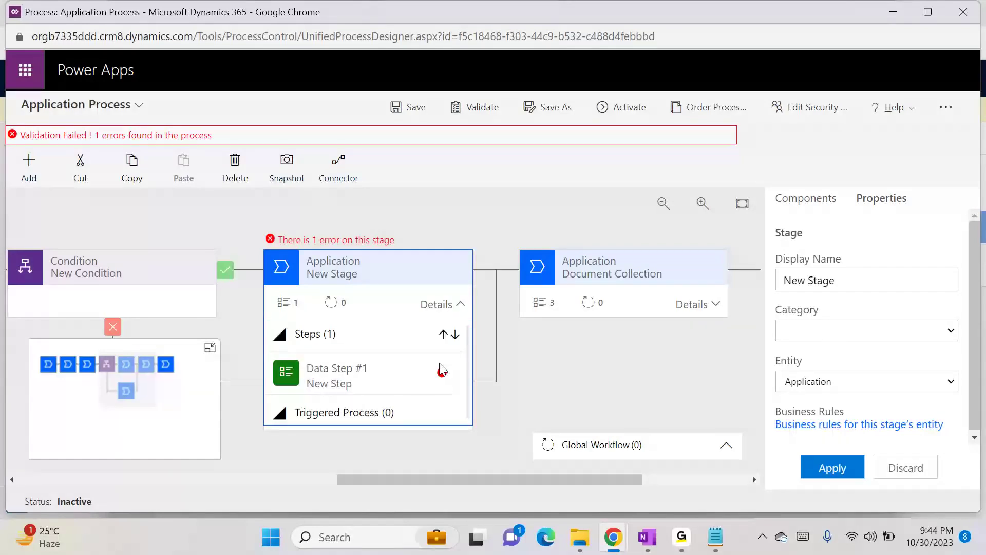
pyautogui.click(398, 389)
pyautogui.moveTo(439, 479); pyautogui.dragTo(243, 459)
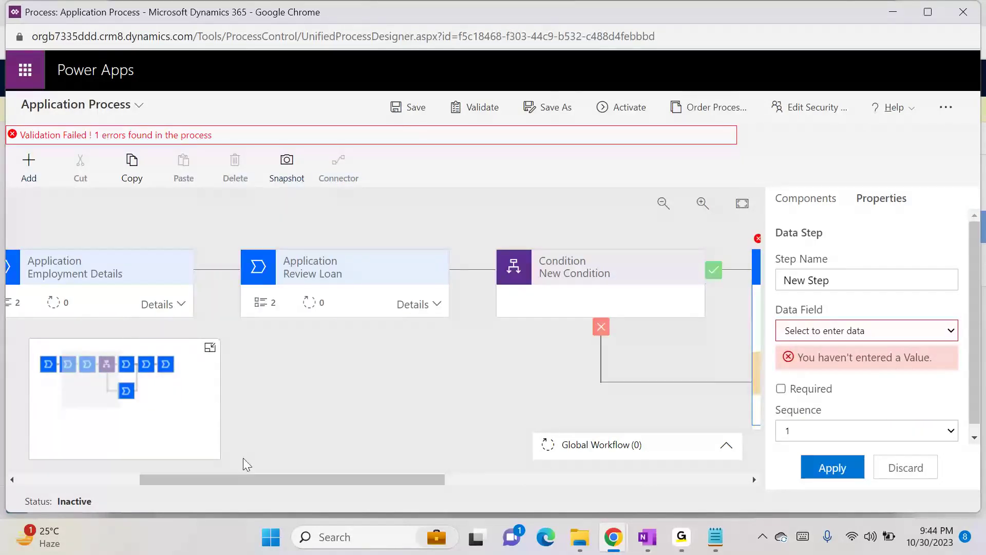
pyautogui.moveTo(364, 478); pyautogui.dragTo(586, 470)
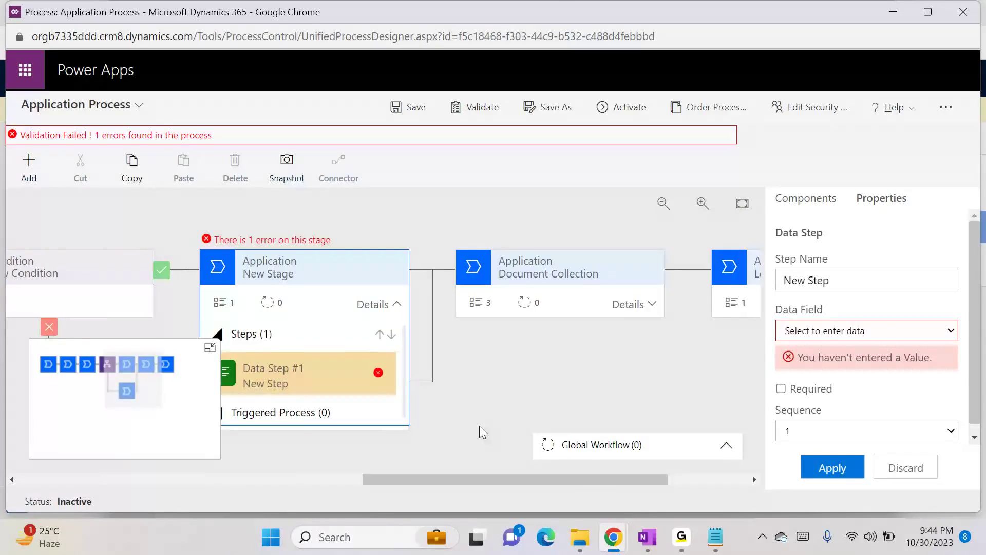
pyautogui.click(888, 333)
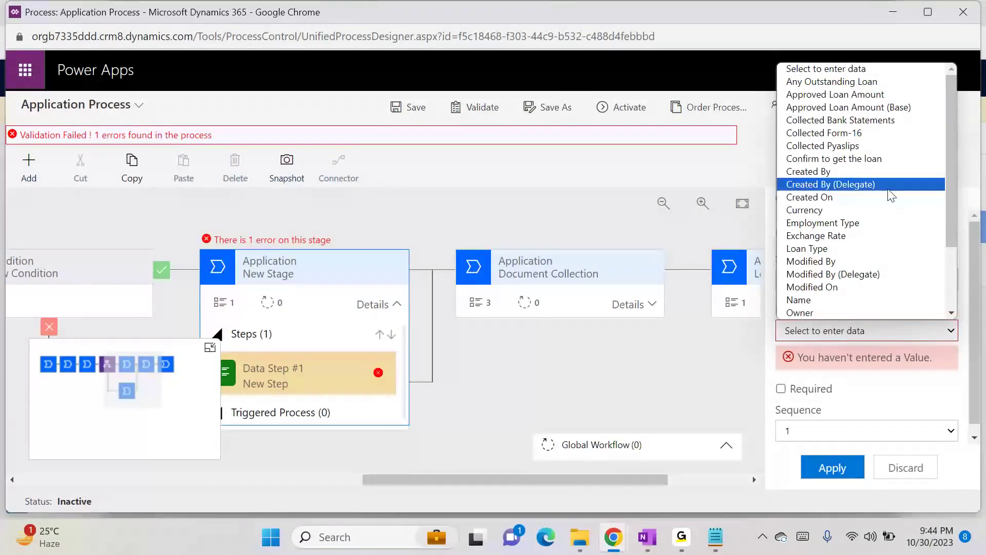
pyautogui.click(853, 159)
pyautogui.click(843, 467)
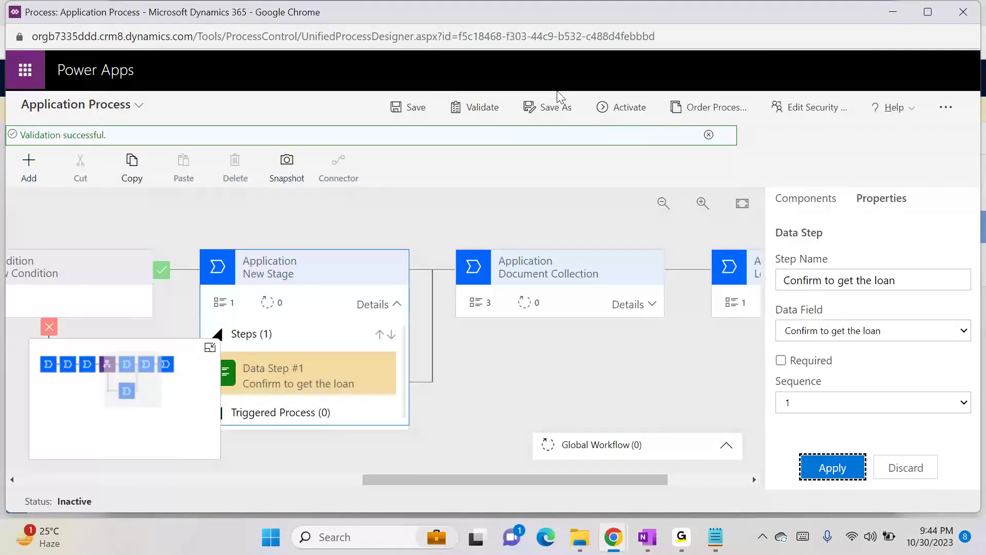
pyautogui.click(624, 108)
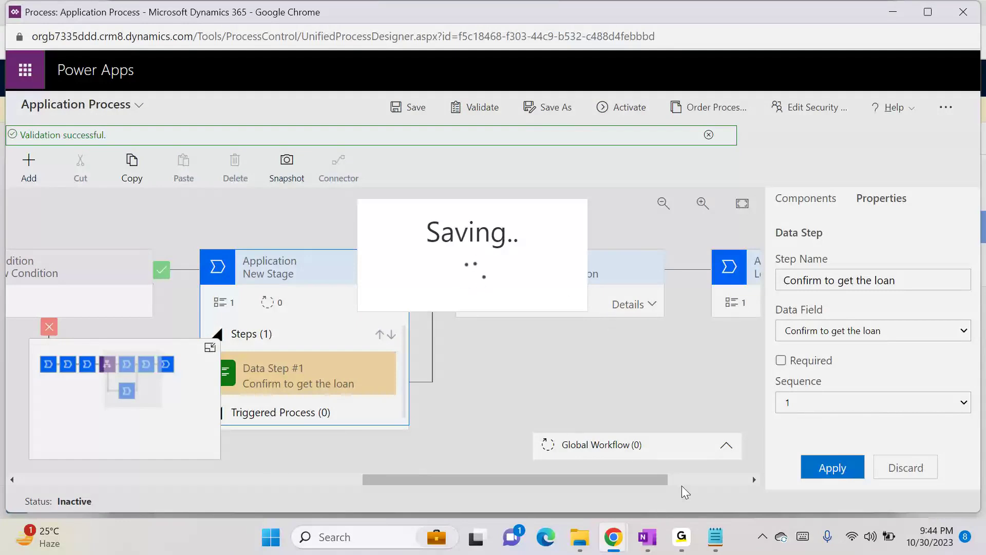
# - Switch to Notepad and add the lines "BPF are introduced in 2013" and "After 2016 CRM add condition functionality" below the notes
pyautogui.click(715, 537)
pyautogui.press('Return')
pyautogui.press('Return')
pyautogui.write('BPF are in')
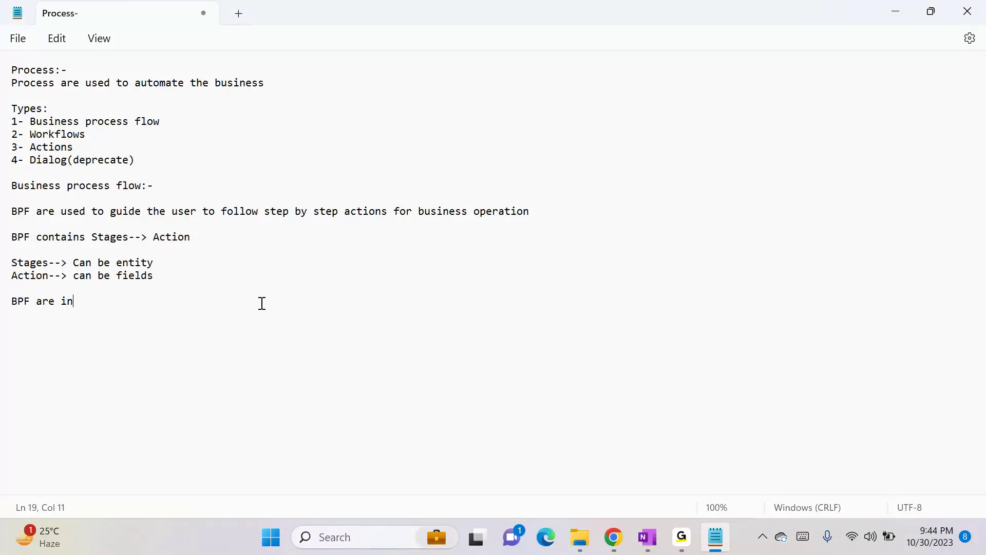
pyautogui.write('troduced in 2013')
pyautogui.press('Return')
pyautogui.write('After 2016 CR')
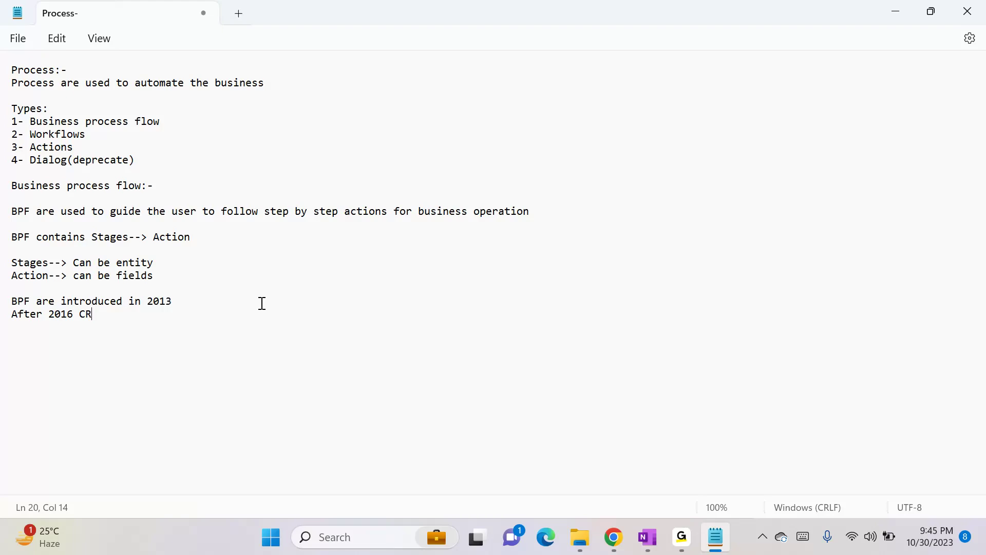
pyautogui.write('M add condition fu')
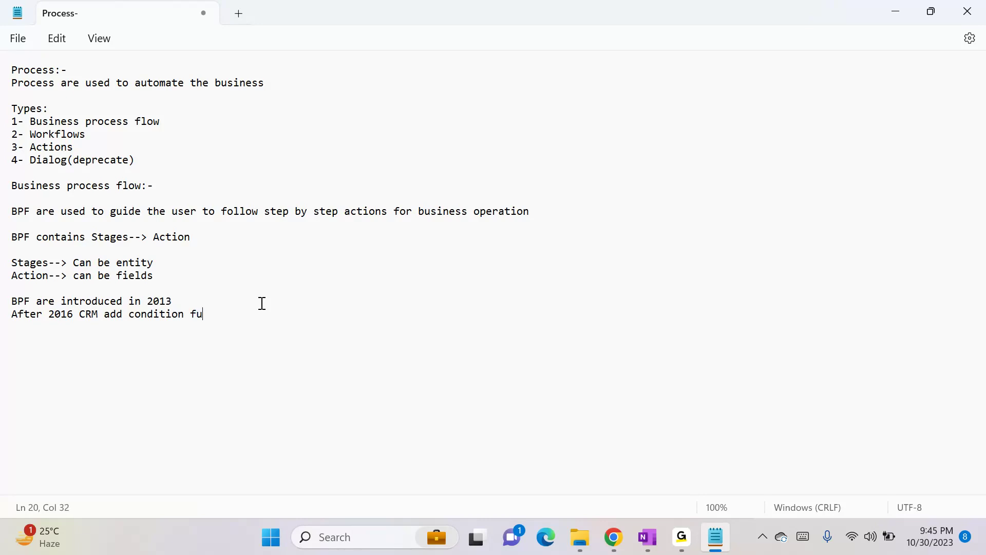
pyautogui.write('nctionality')
# - Add the heading "Limitations of BPF" with "1- One entity can have upto 5 BPF" and "2- One BPF can have 30 stages"
pyautogui.press('Return')
pyautogui.press('Return')
pyautogui.write('Limitat')
pyautogui.write('ions')
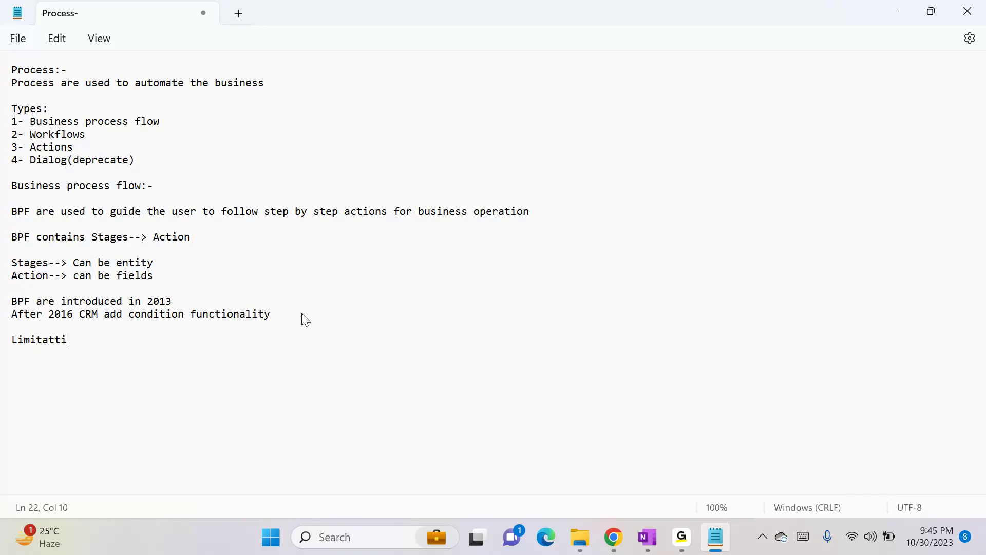
pyautogui.press('BackSpace')
pyautogui.press('BackSpace')
pyautogui.press('BackSpace')
pyautogui.press('BackSpace')
pyautogui.write('ions of BPF')
pyautogui.press('BackSpace')
pyautogui.write('One entity')
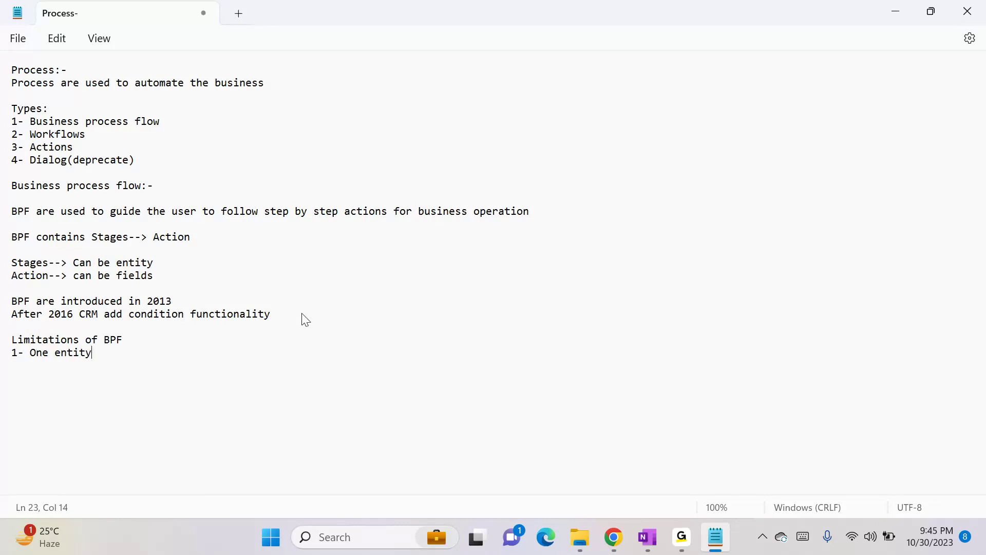
pyautogui.write(' can have upto 5 BPF')
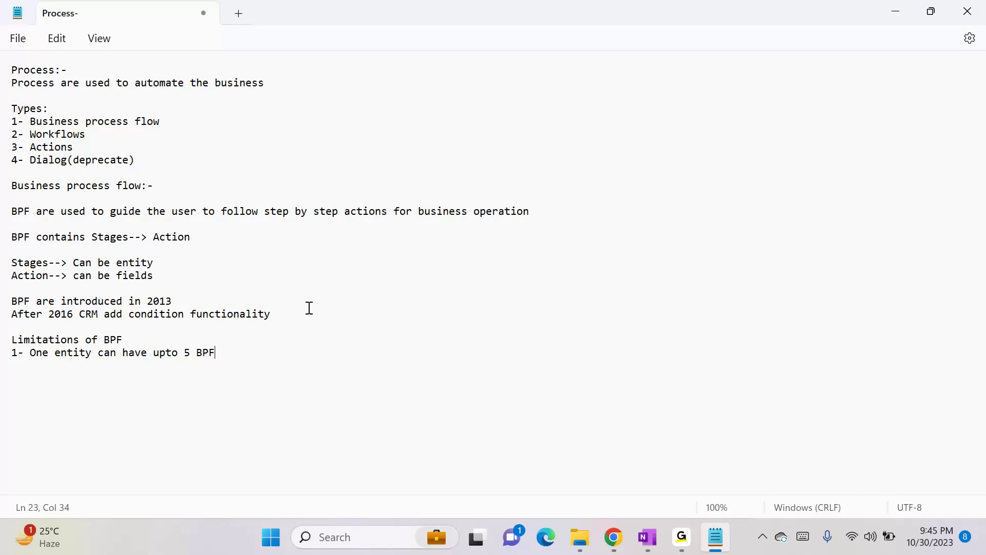
pyautogui.write('2- One BPF can have 30 stages')
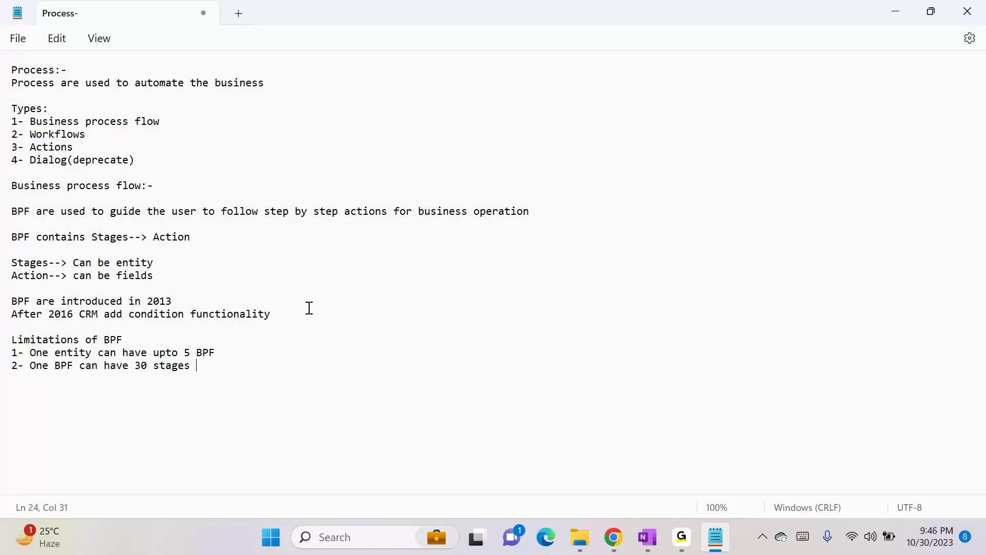
# - Return to the process designer and confirm the activation of the Application Process
pyautogui.hotkey('alt', 'Tab')
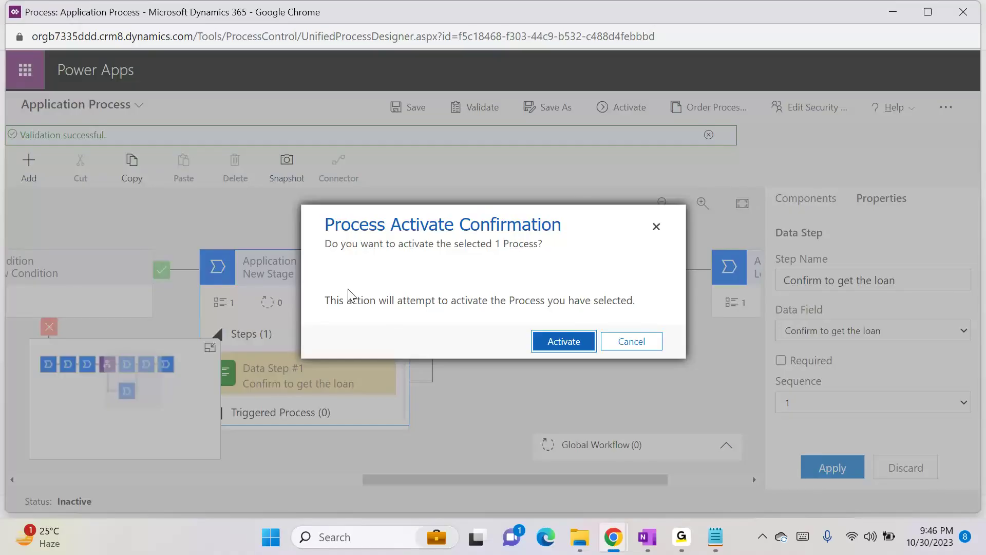
pyautogui.click(540, 345)
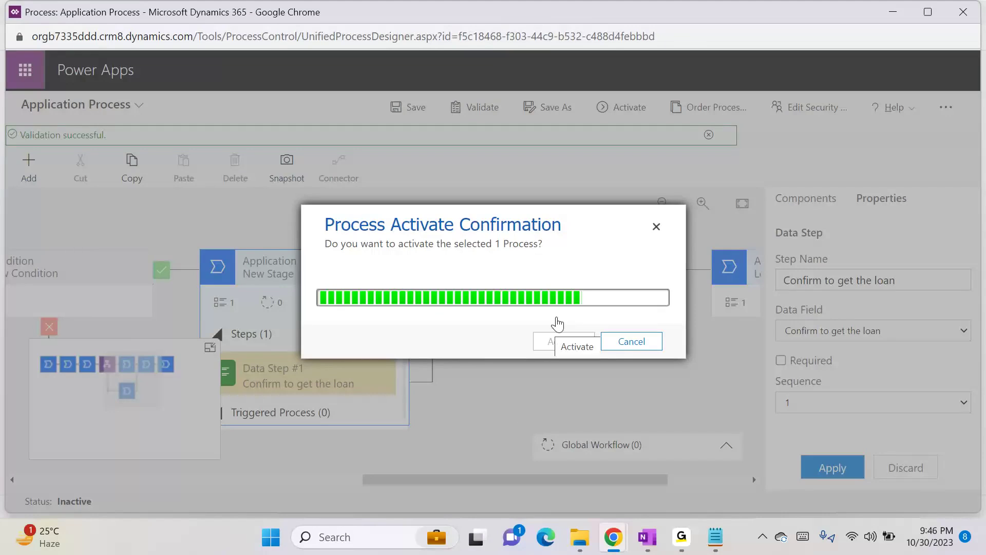
# - Return to the Notepad notes and add the limitation "3- We can link only 5 entitities in the BPF"
pyautogui.hotkey('alt', 'Tab')
pyautogui.press('Return')
pyautogui.write('3- We can l')
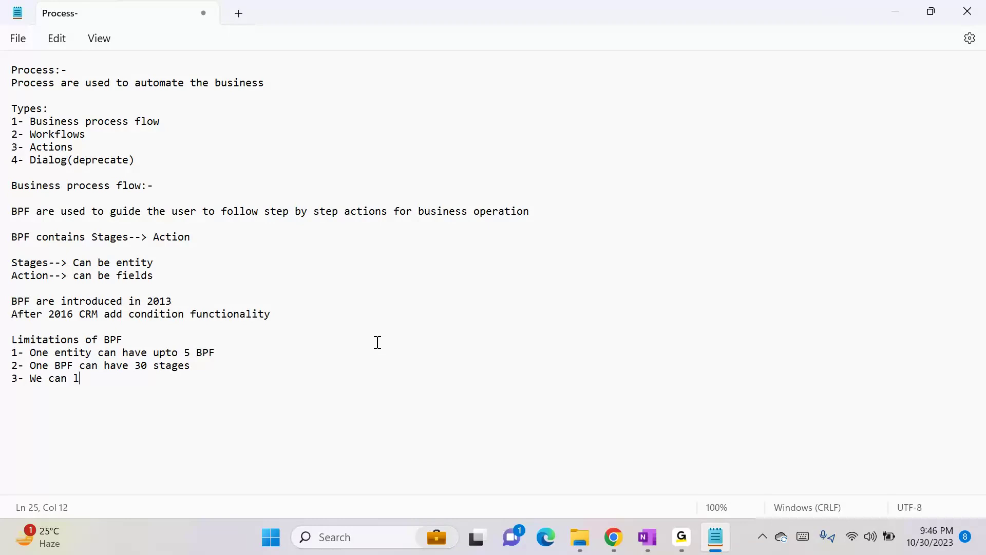
pyautogui.write('ink only 5e')
pyautogui.press('BackSpace')
pyautogui.write('entititi')
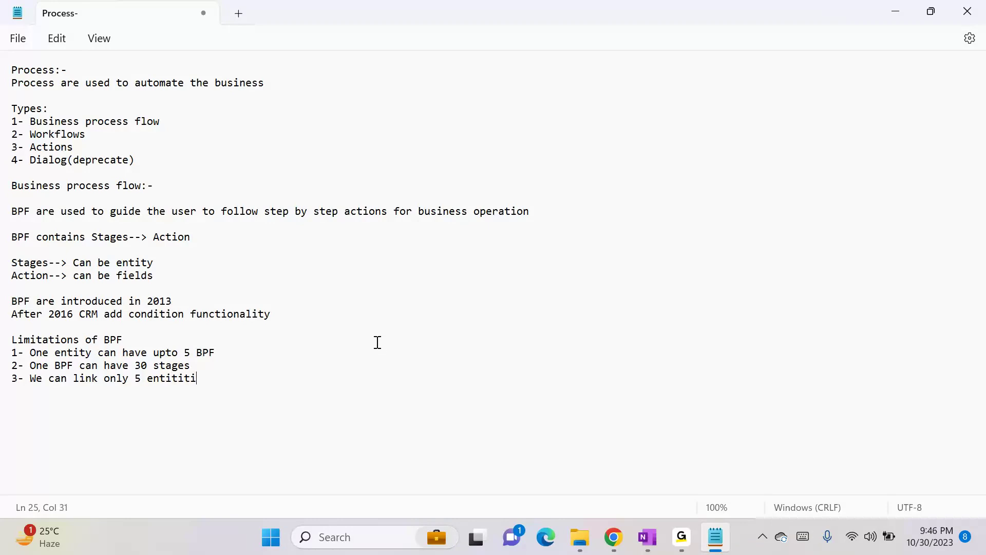
pyautogui.write('es in the BPF')
pyautogui.click(31, 262)
pyautogui.moveTo(73, 263); pyautogui.dragTo(153, 263)
pyautogui.click(160, 263)
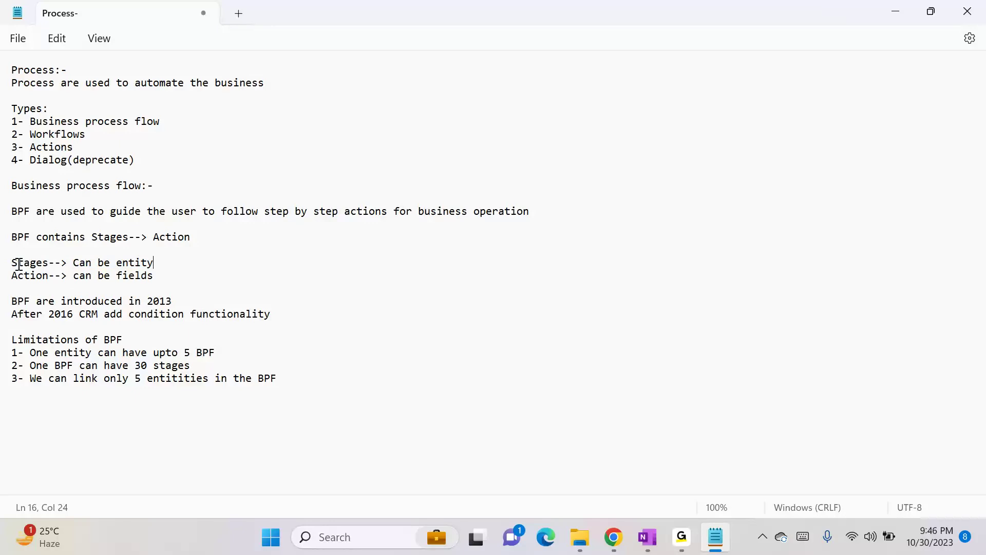
pyautogui.click(137, 379)
pyautogui.click(30, 366)
# - Correct the misspelled word in the third limitation to "entities"
pyautogui.click(196, 381)
pyautogui.press('BackSpace')
pyautogui.press('BackSpace')
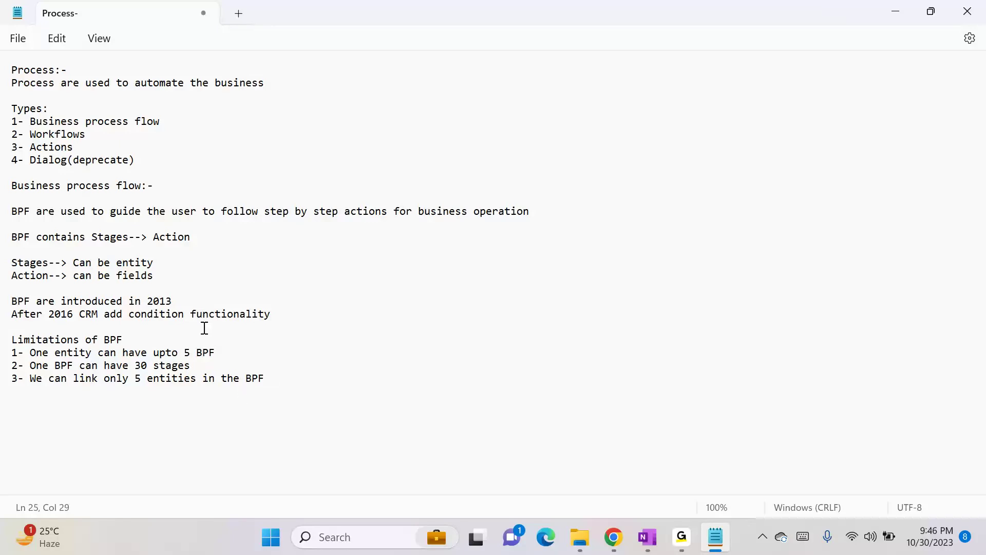
# - Minimize the process designer window and start a new Application record named Demo Home Loan in Dynamics 365
pyautogui.hotkey('alt', 'Tab')
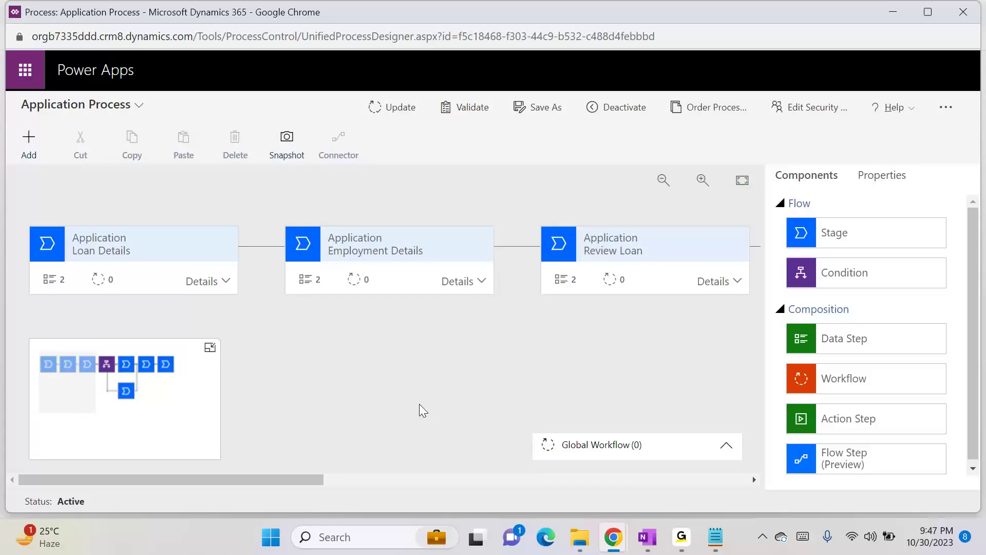
pyautogui.click(893, 11)
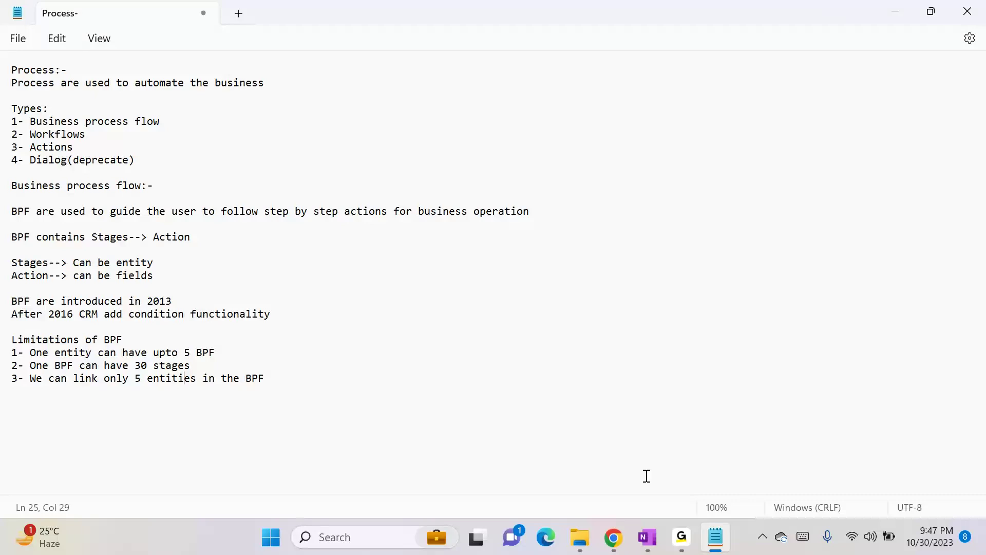
pyautogui.click(612, 538)
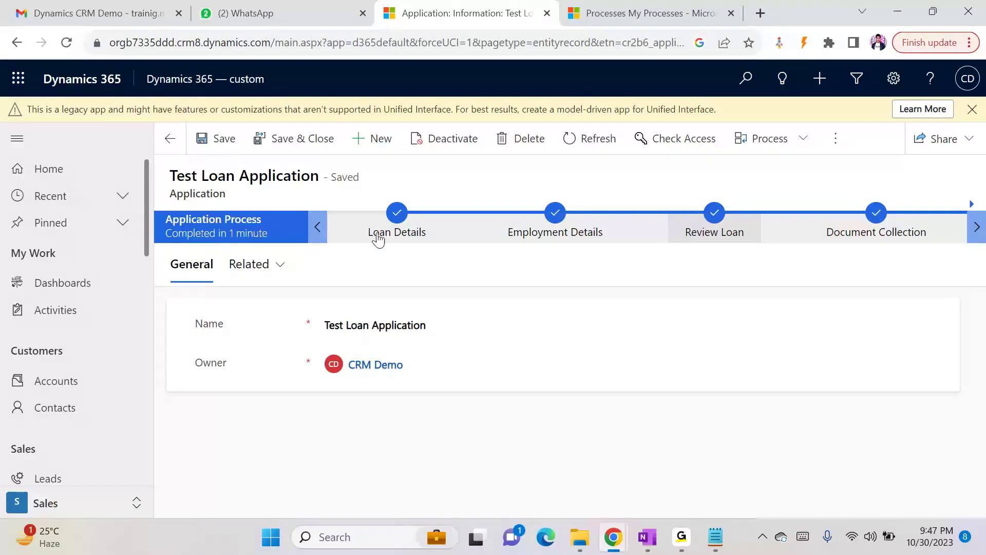
pyautogui.click(374, 142)
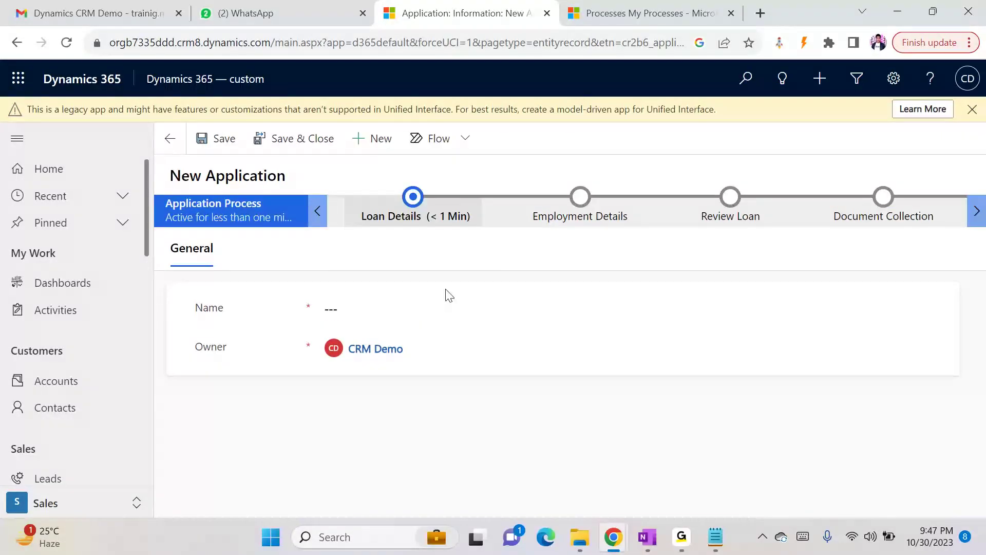
pyautogui.click(389, 316)
pyautogui.write('Demo Home Loan')
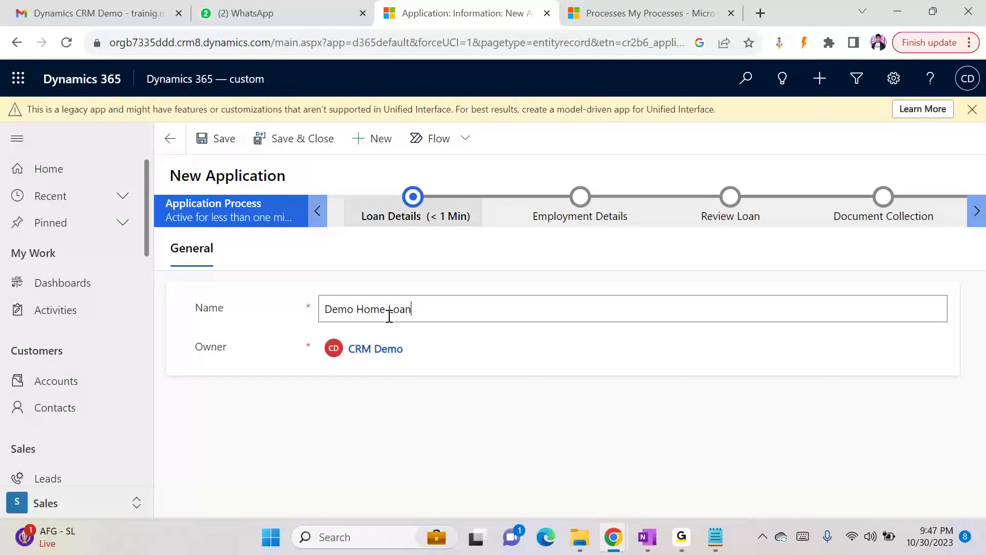
pyautogui.click(349, 416)
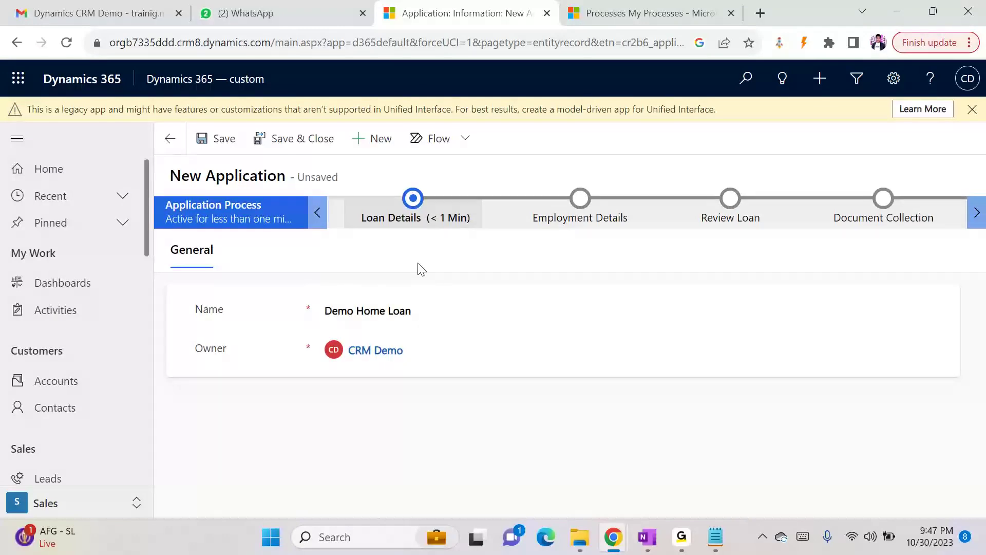
# - In the Loan Details stage, set Loan Type to Home Loan and Requested Loan Amount to 5000000
pyautogui.click(414, 208)
pyautogui.click(527, 288)
pyautogui.click(539, 343)
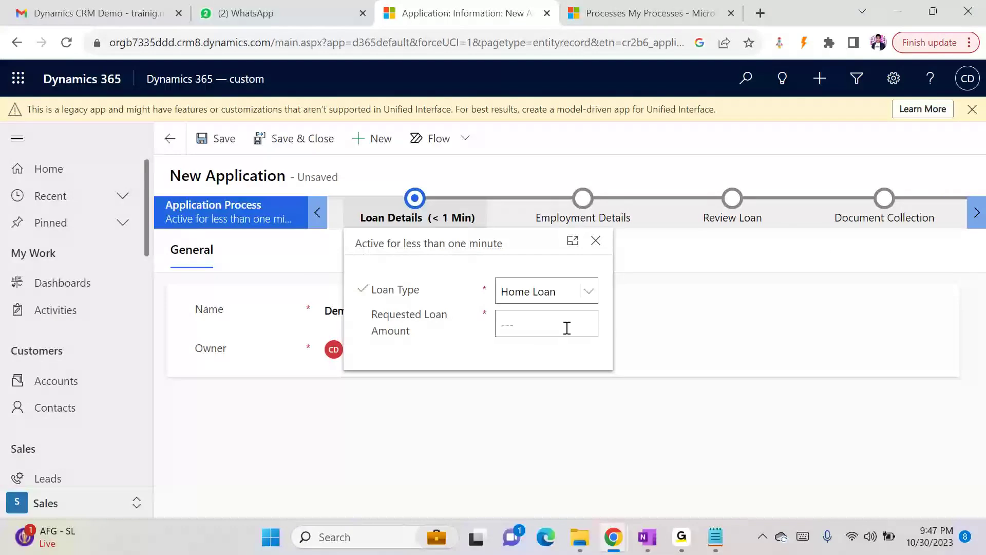
pyautogui.click(530, 330)
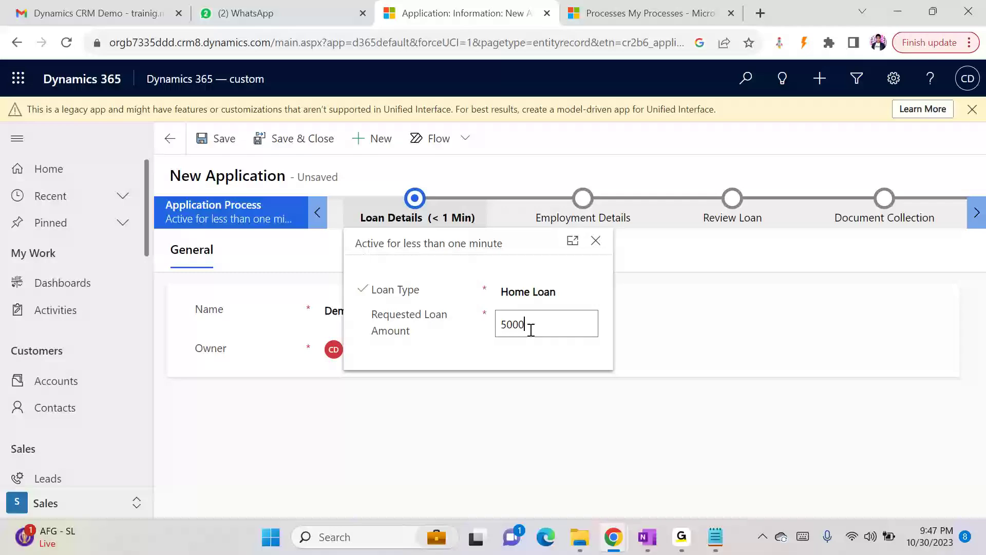
pyautogui.write('5000000')
pyautogui.click(658, 403)
# - Save the Demo Home Loan application and advance it from Loan Details to the Employment Details stage
pyautogui.click(419, 208)
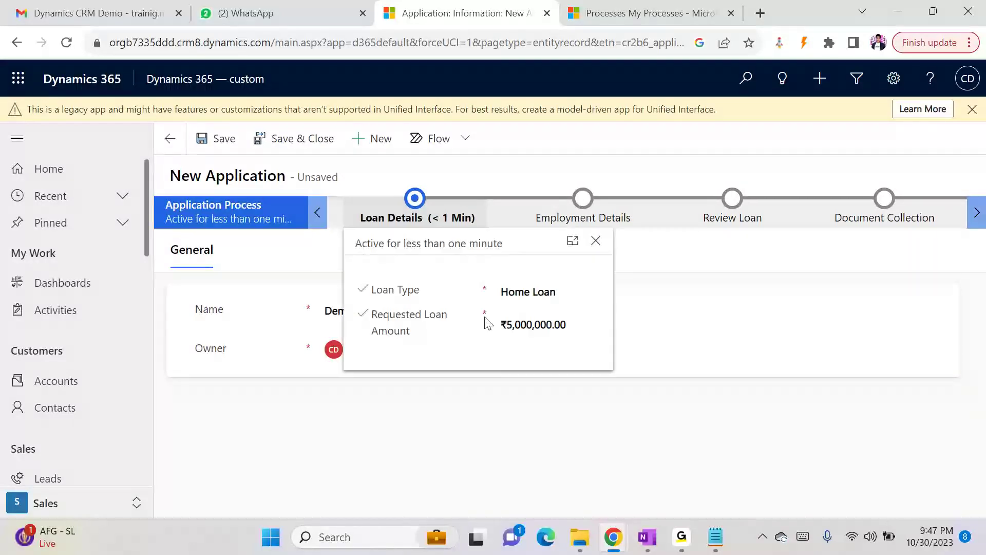
pyautogui.click(221, 153)
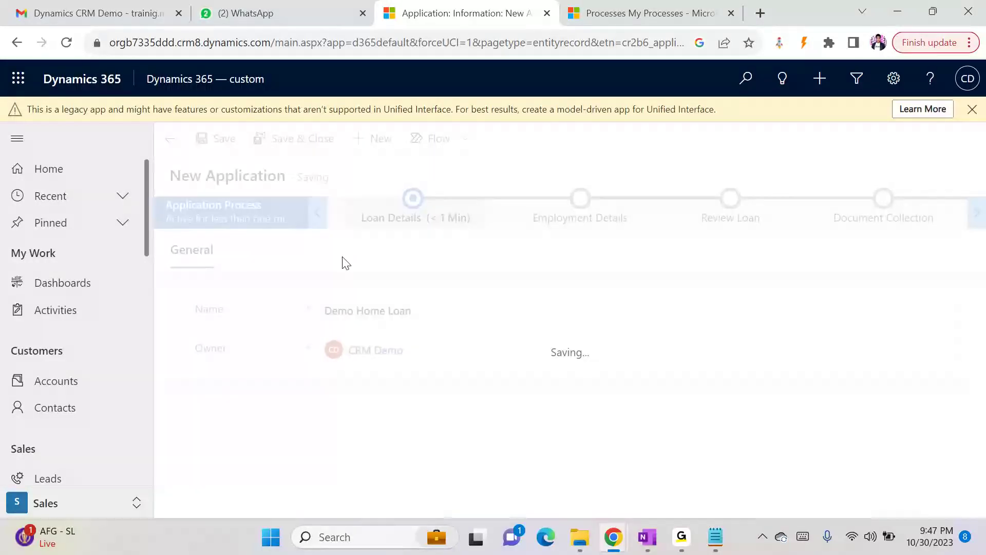
pyautogui.click(501, 382)
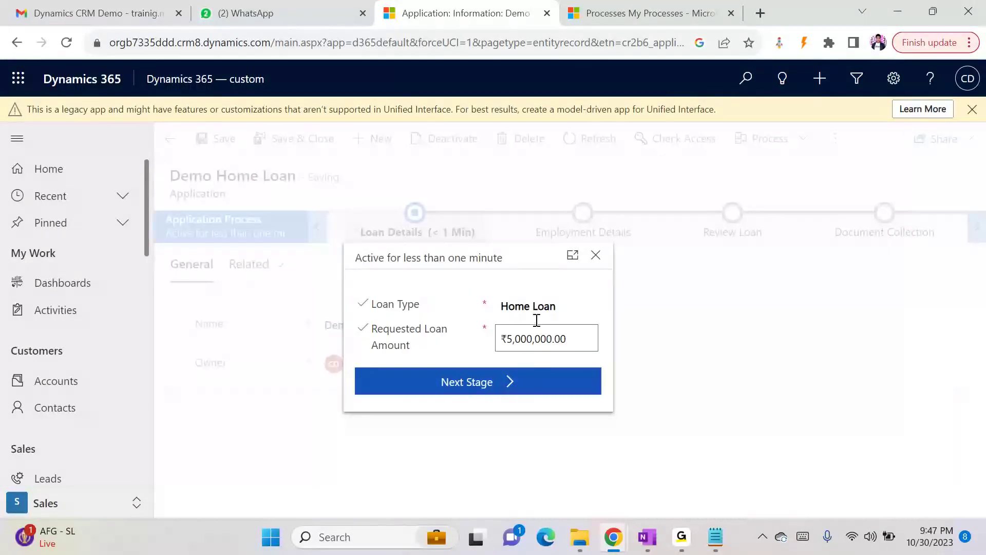
# - In the Employment Details stage, set Employment Type to Salaried and Salary to 800000, and advance to Review Loan
pyautogui.click(668, 306)
pyautogui.click(662, 342)
pyautogui.click(660, 329)
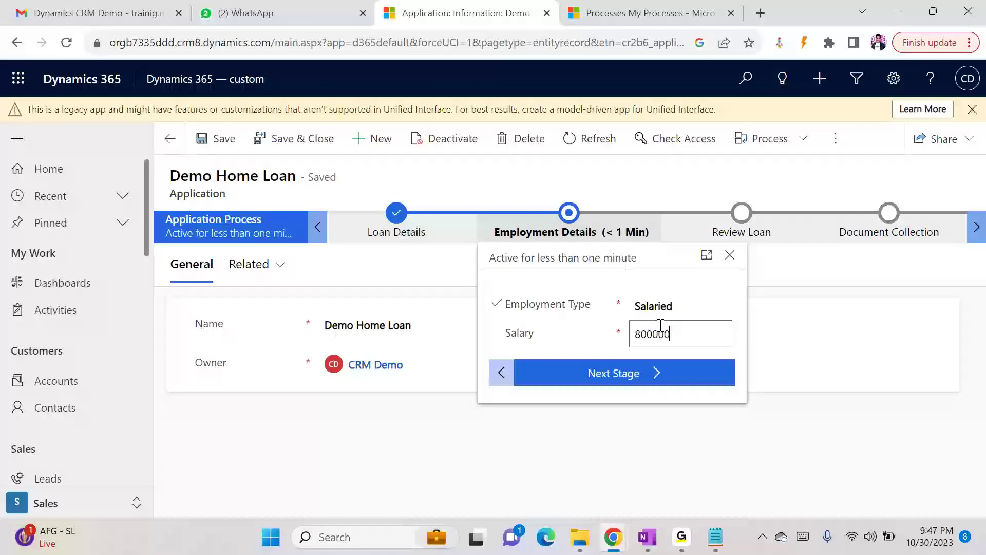
pyautogui.click(671, 379)
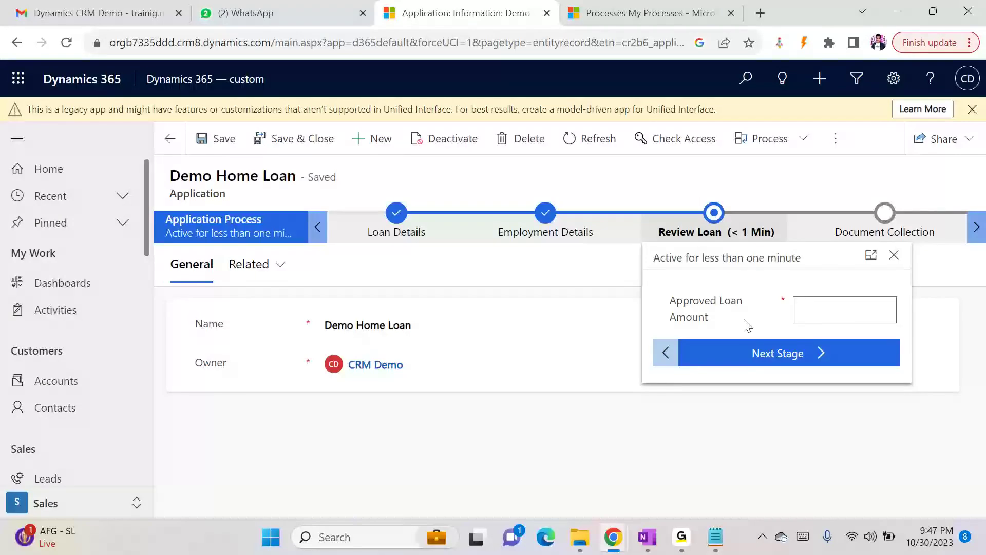
# - Set the Approved Loan Amount to 3000000 and advance the application to the Document Collection stage
pyautogui.write('3000000')
pyautogui.click(788, 353)
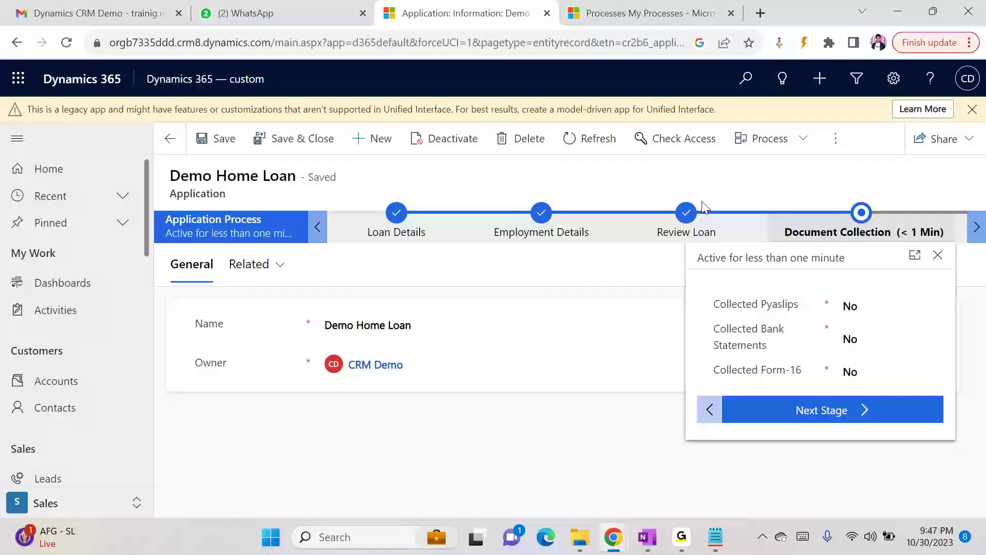
# - Check the fields of the Loan Disbursement stage and of the completed Review Loan stage
pyautogui.click(978, 226)
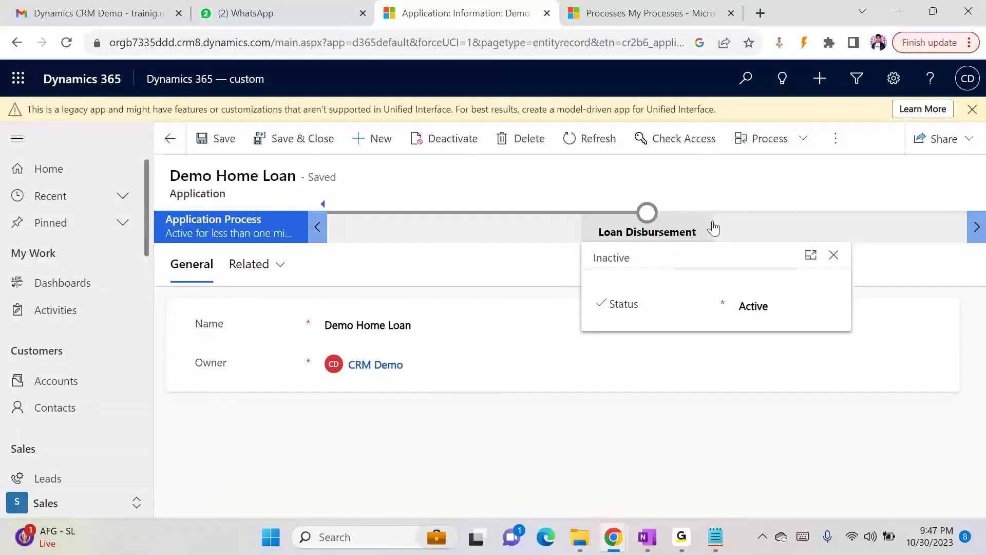
pyautogui.click(317, 227)
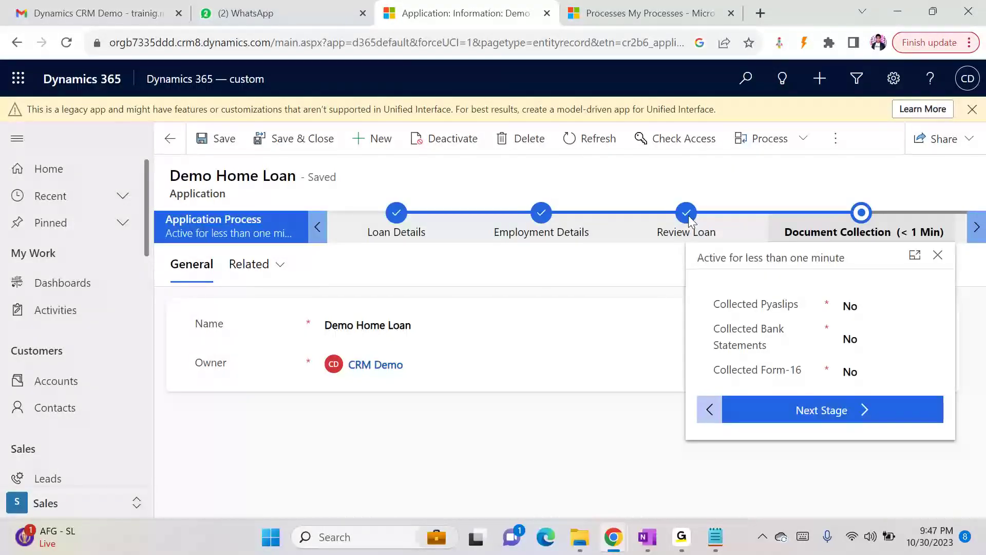
pyautogui.click(688, 234)
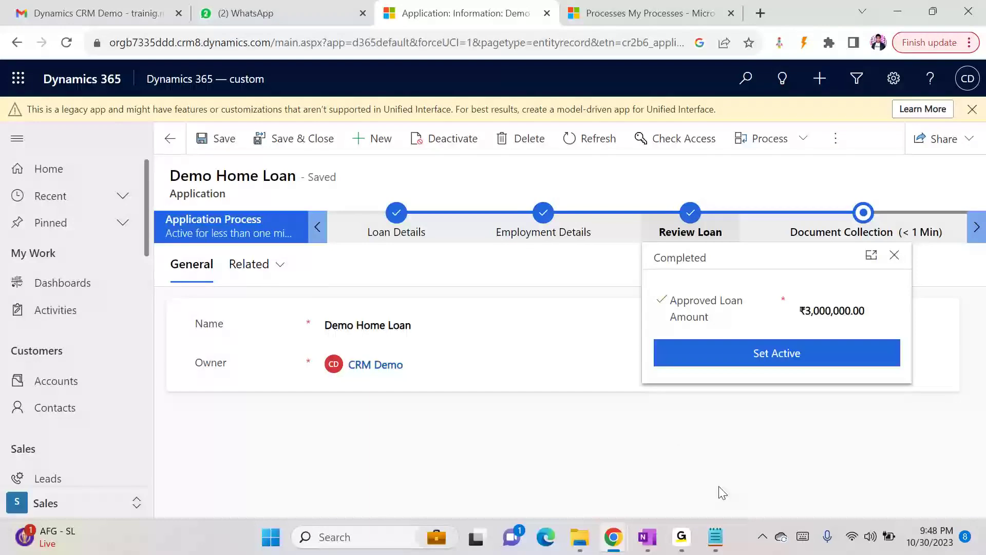
# - Switch to the process designer window and inspect the "Confirm to get the loan" data step in the Review Loan stage
pyautogui.moveTo(633, 520)
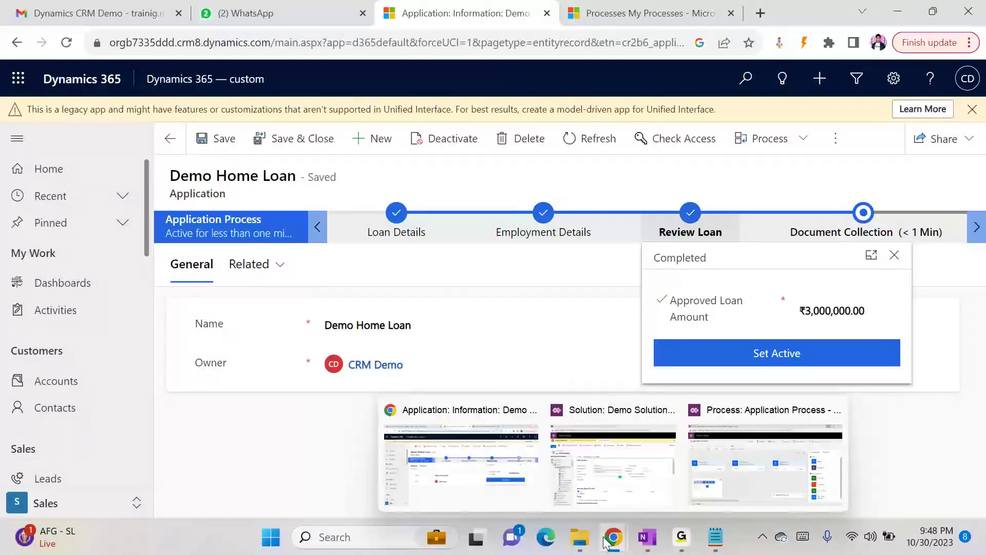
pyautogui.click(764, 448)
pyautogui.moveTo(295, 482); pyautogui.dragTo(441, 465)
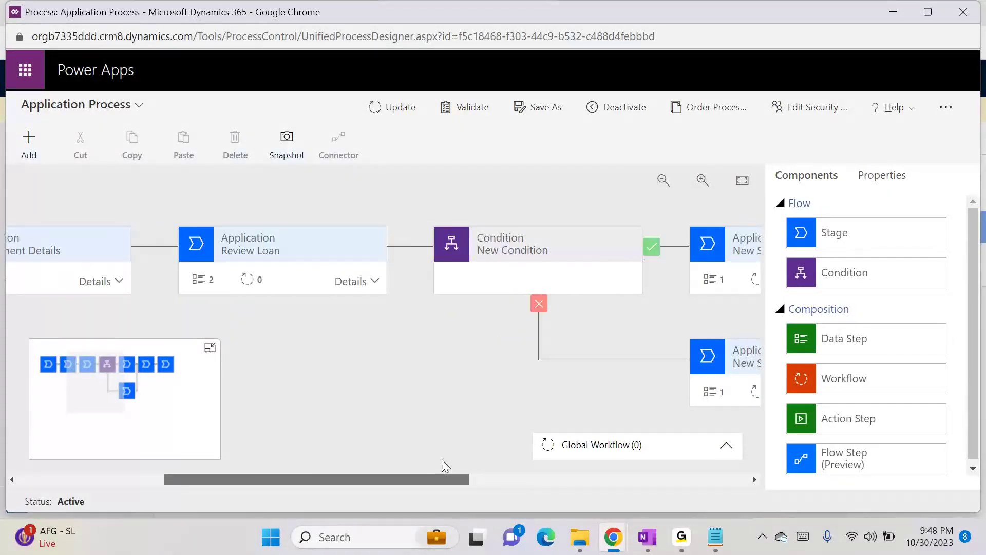
pyautogui.click(365, 280)
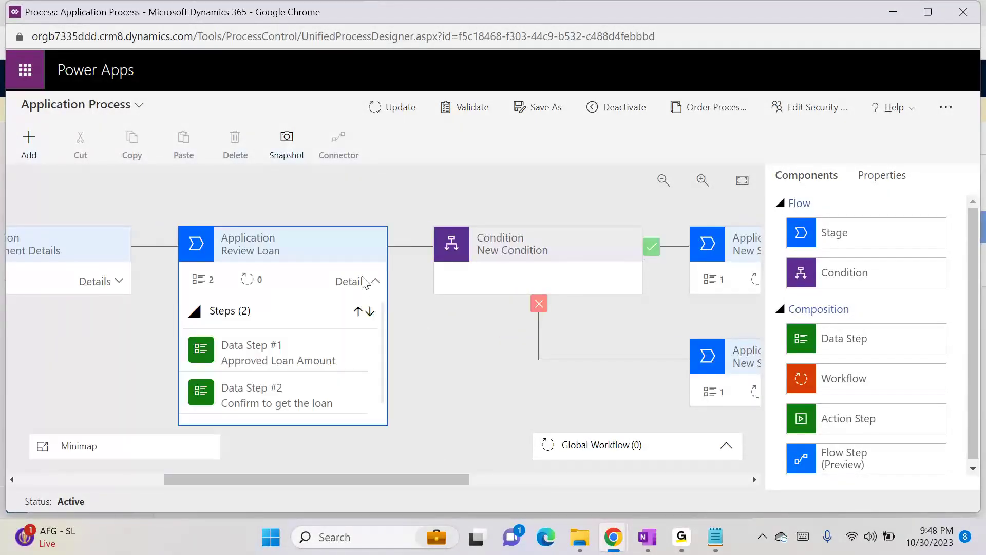
pyautogui.click(302, 401)
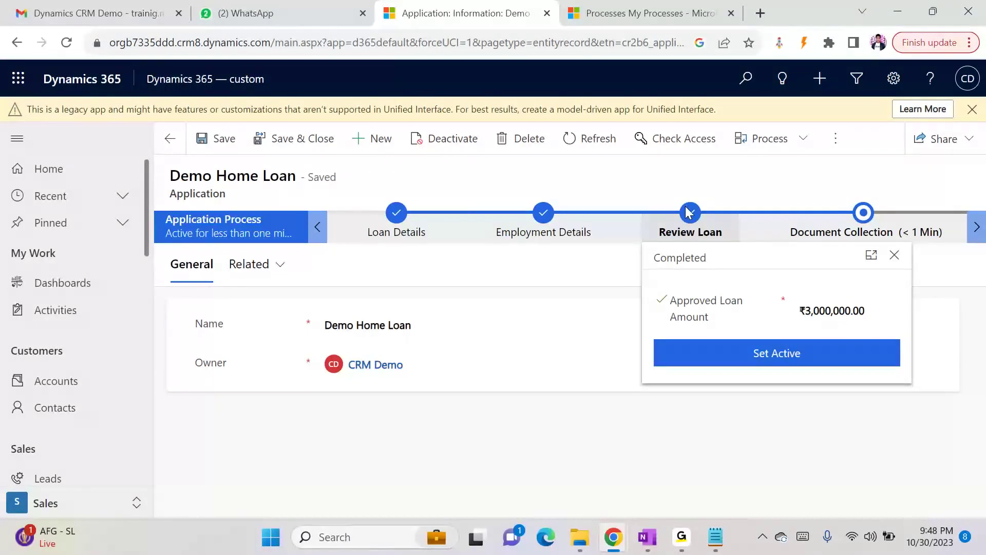
# - Return to the Demo Home Loan record and set its Review Loan stage as the active stage
pyautogui.click(780, 42)
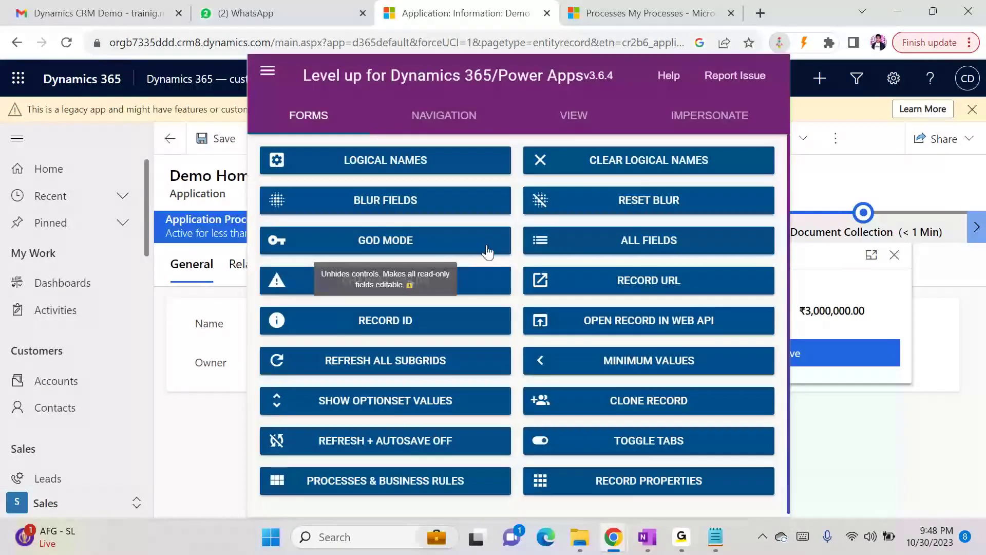
pyautogui.click(903, 183)
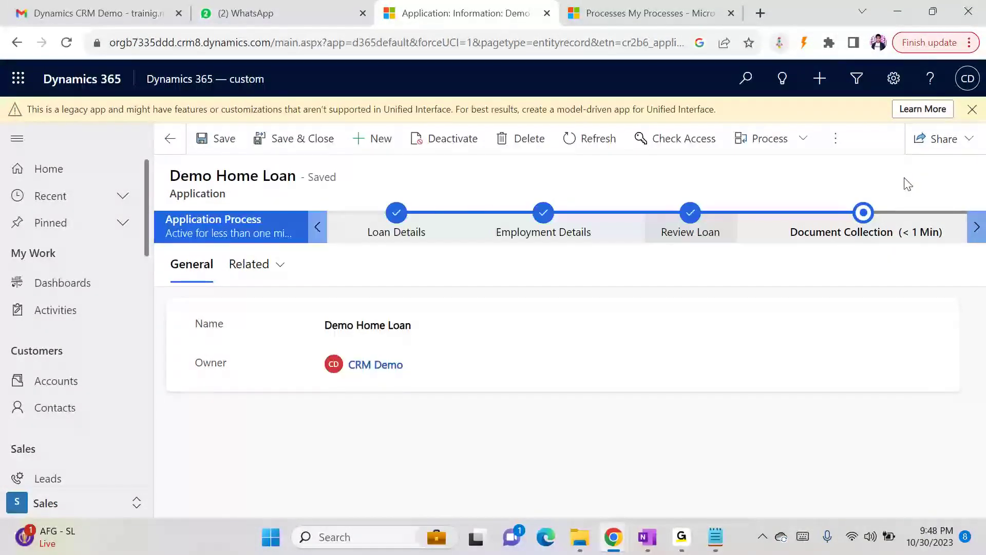
pyautogui.click(693, 214)
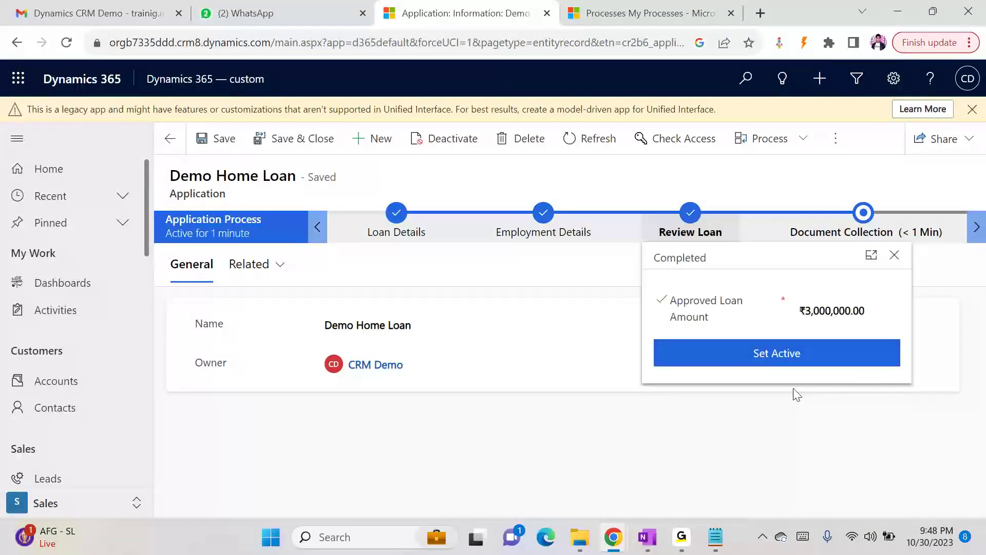
pyautogui.click(777, 354)
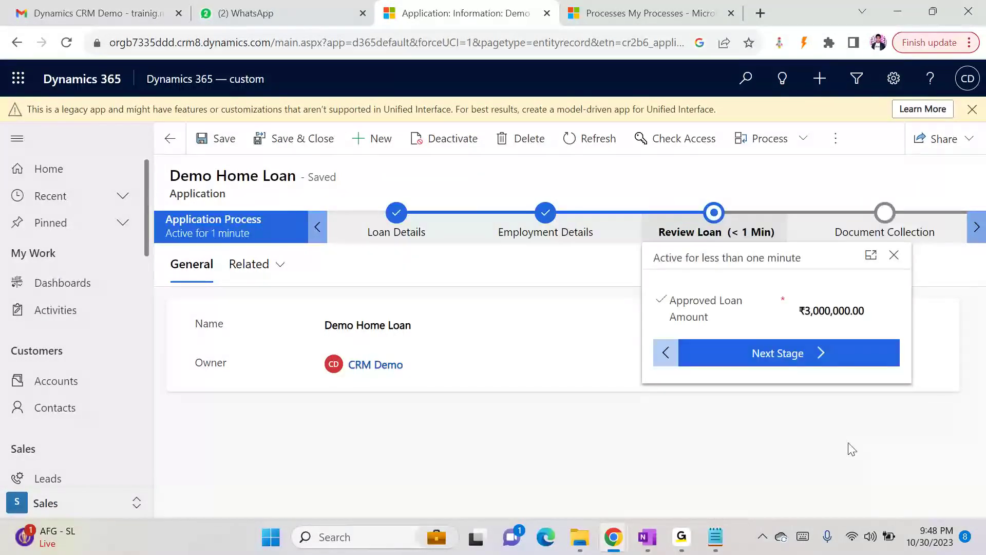
# - Dock the Review Loan stage details to examine their fields, and close the docked view
pyautogui.click(830, 311)
pyautogui.click(870, 255)
pyautogui.click(872, 257)
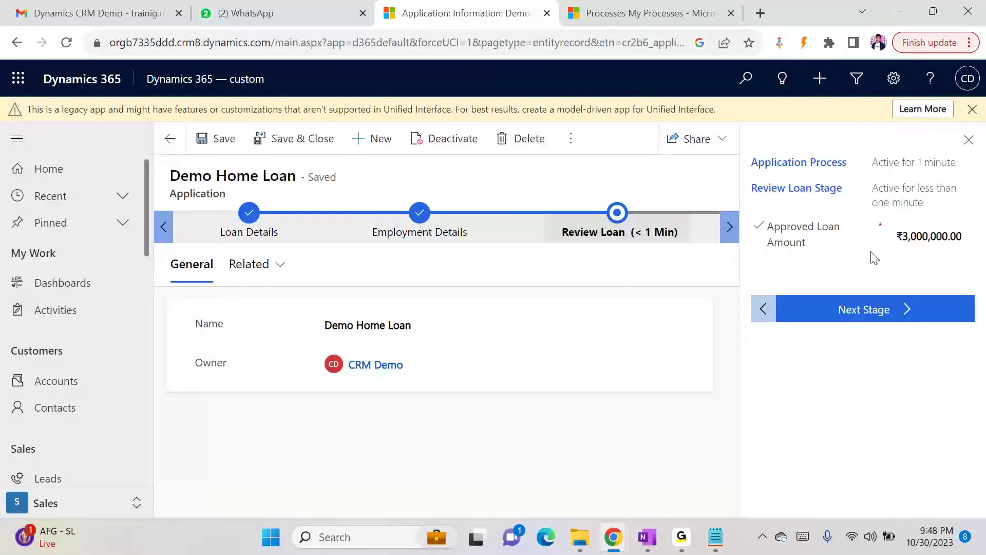
pyautogui.click(968, 140)
# - Switch back to the process designer window and deactivate the Application Process flow
pyautogui.hotkey('alt', 'Tab')
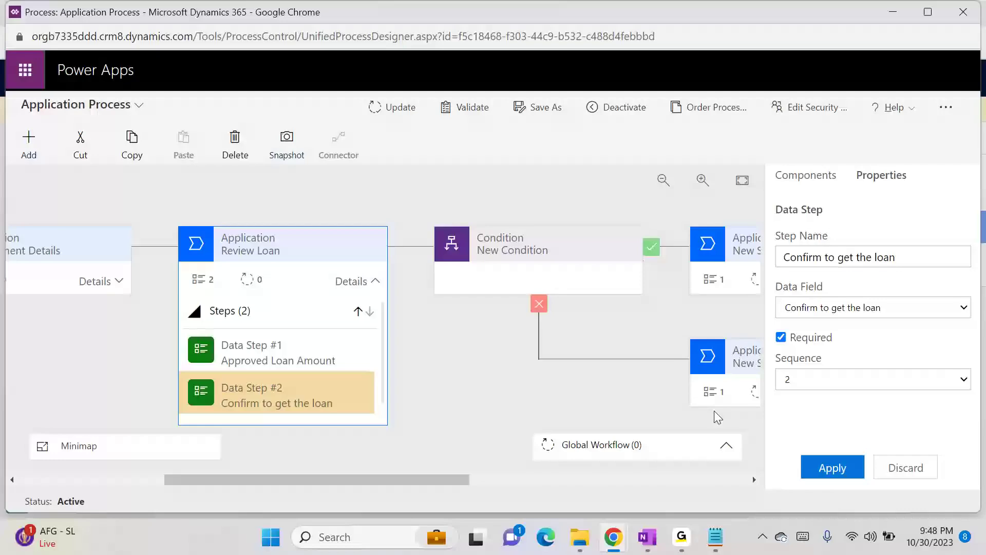
pyautogui.click(642, 109)
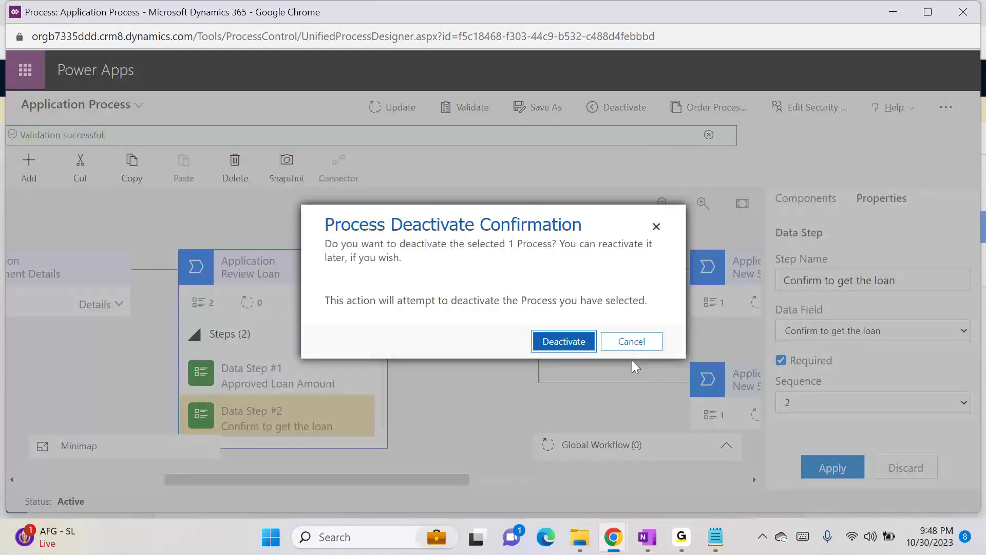
pyautogui.click(581, 343)
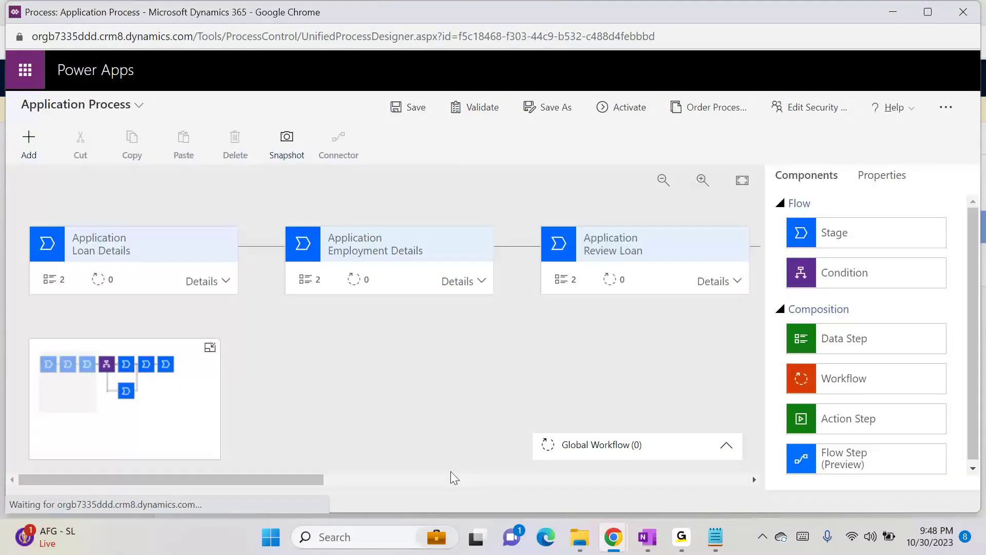
# - Delete the New Stage on the No branch of the condition
pyautogui.moveTo(291, 481); pyautogui.dragTo(565, 484)
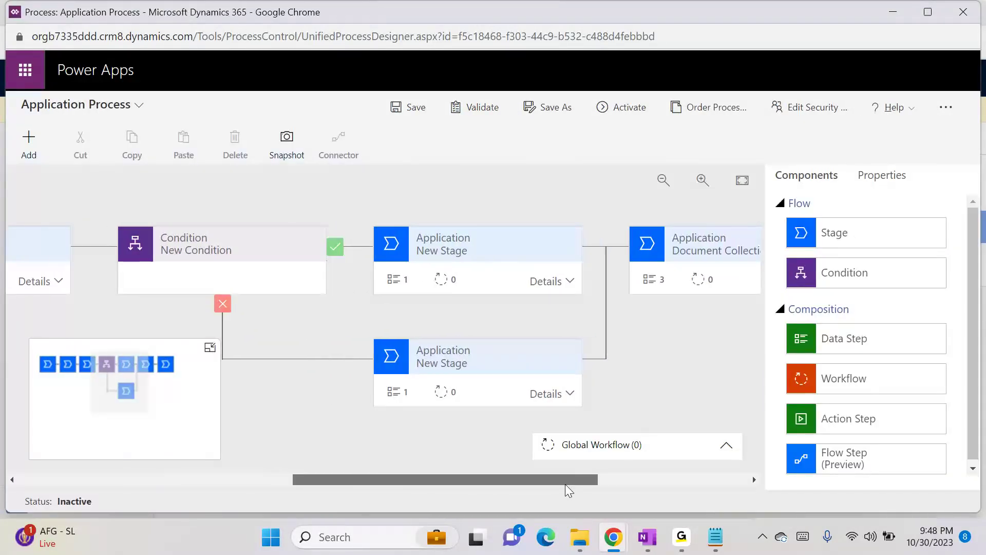
pyautogui.click(506, 374)
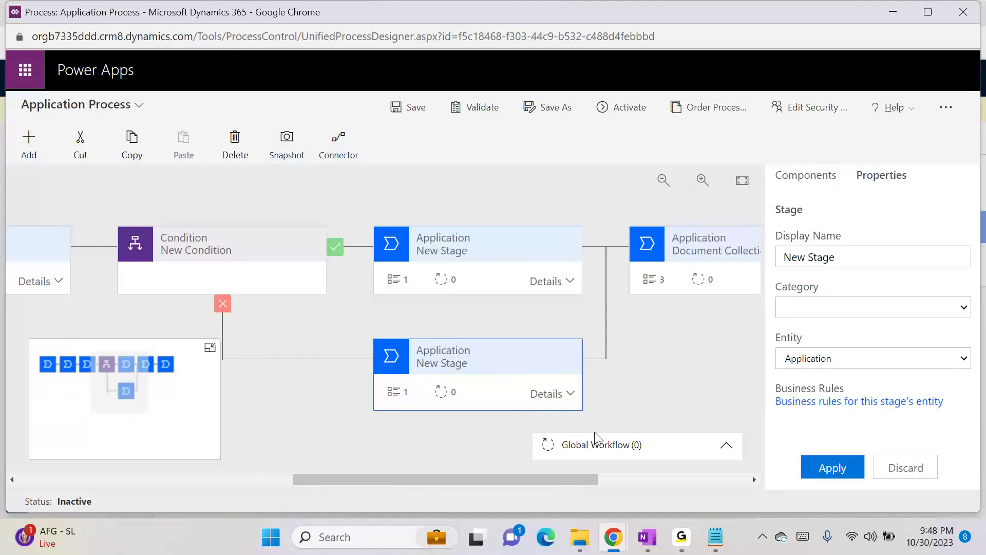
pyautogui.click(235, 144)
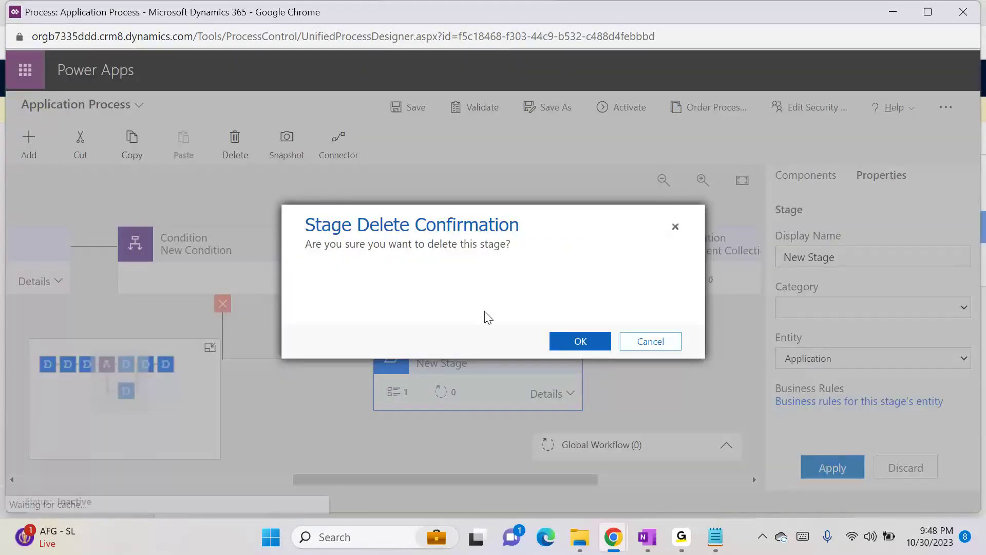
pyautogui.click(578, 341)
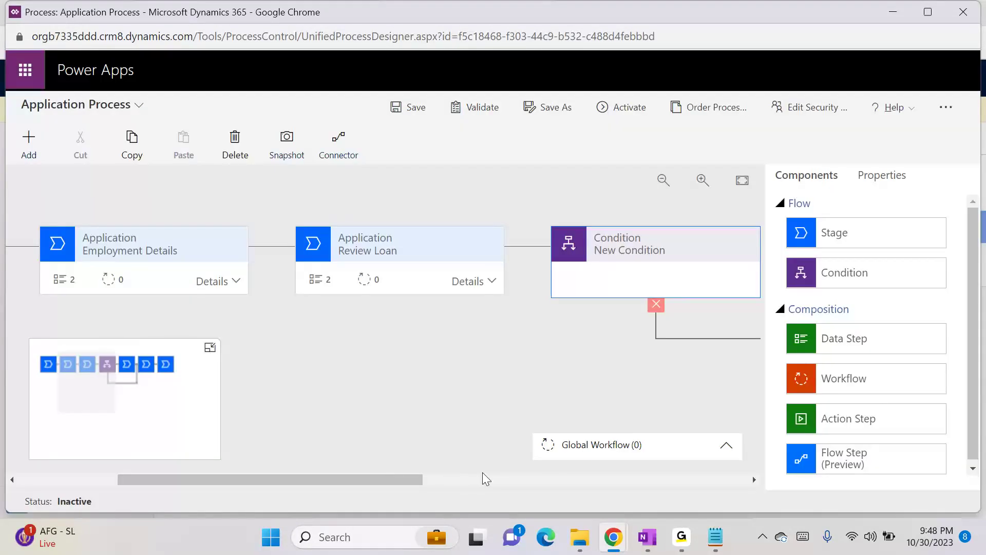
# - Inspect the data step of the remaining New Stage on the condition's Yes branch
pyautogui.moveTo(392, 471); pyautogui.dragTo(590, 481)
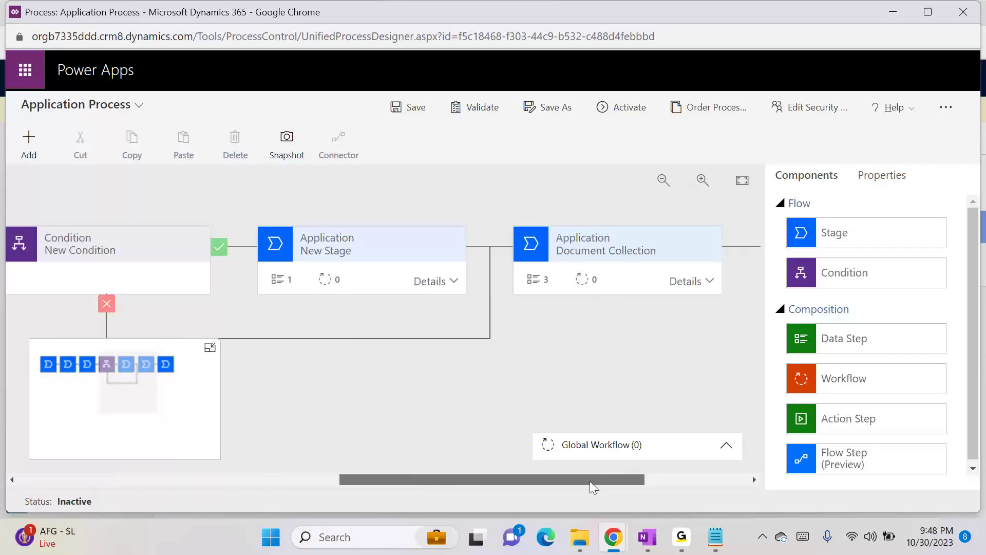
pyautogui.moveTo(402, 479); pyautogui.dragTo(298, 480)
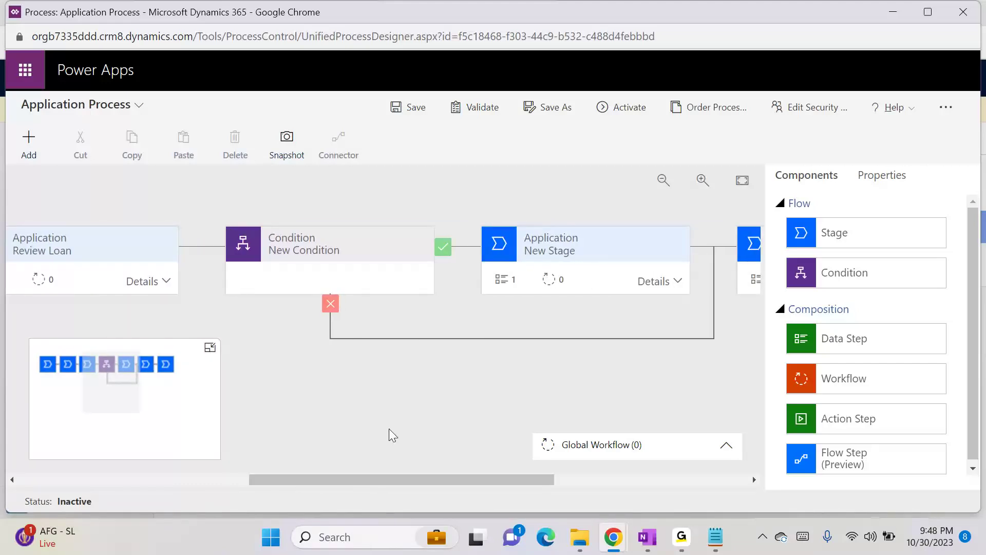
pyautogui.click(621, 244)
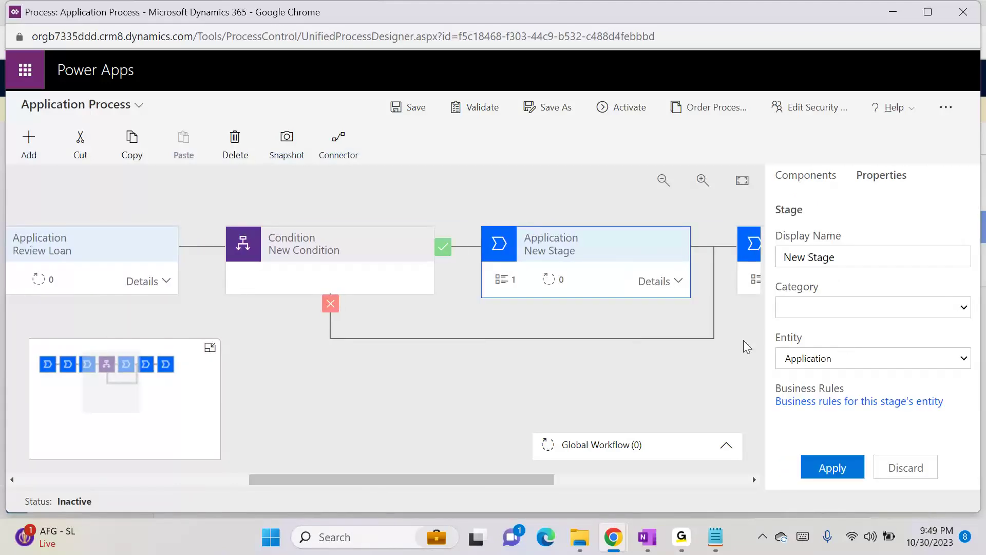
pyautogui.click(687, 287)
pyautogui.click(580, 346)
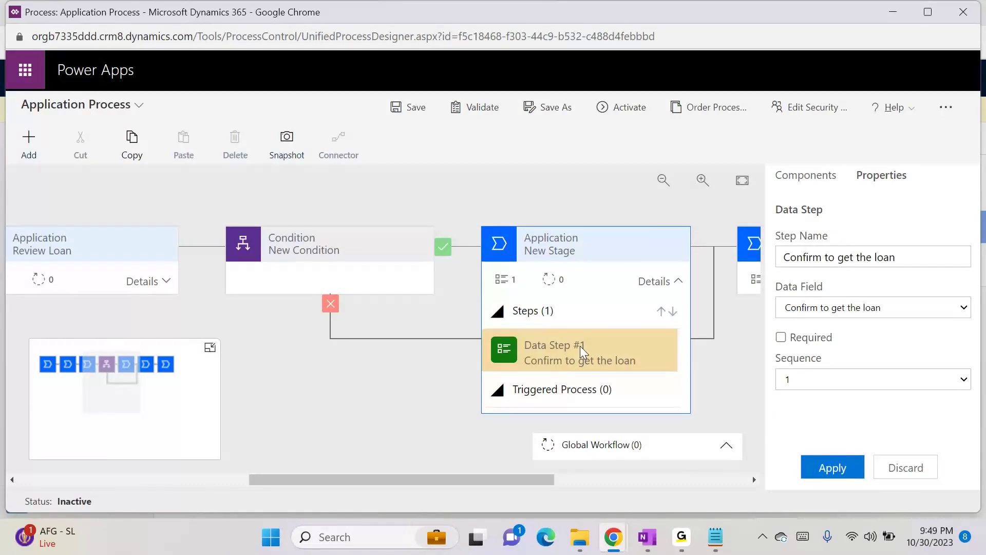
# - Review the rule of the New Condition and the data steps of the Review Loan stage
pyautogui.click(335, 241)
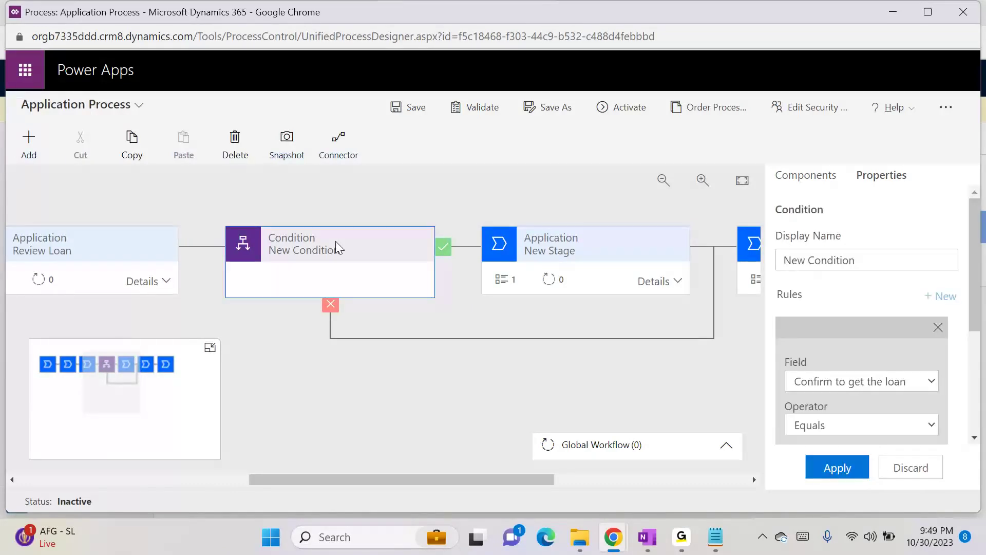
pyautogui.scroll(-3, 868, 329)
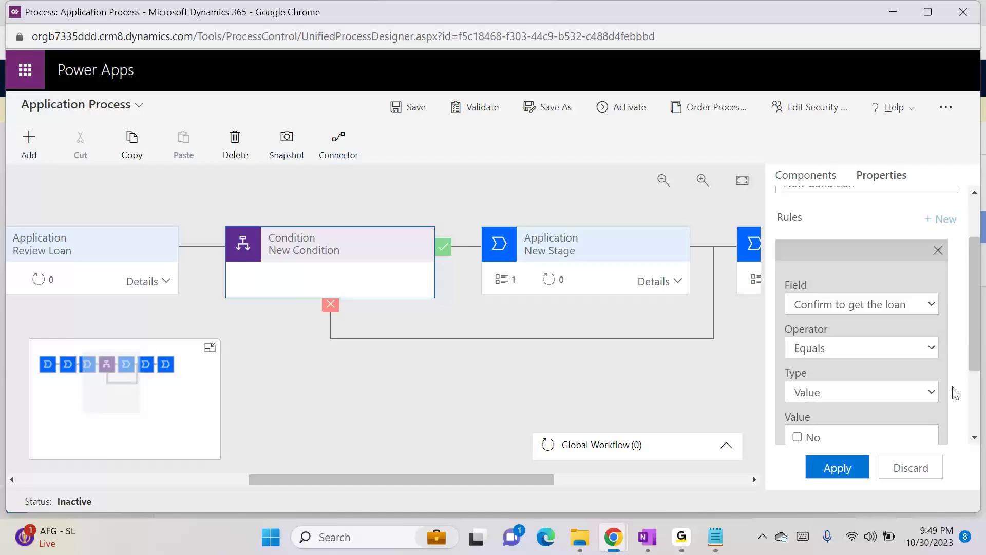
pyautogui.scroll(-2, 867, 353)
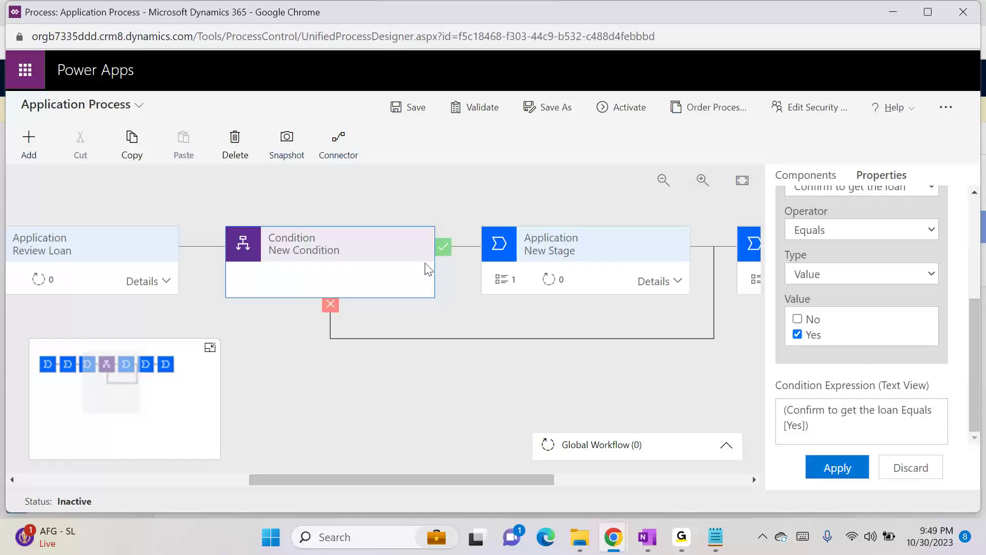
pyautogui.moveTo(362, 480); pyautogui.dragTo(277, 479)
pyautogui.click(332, 284)
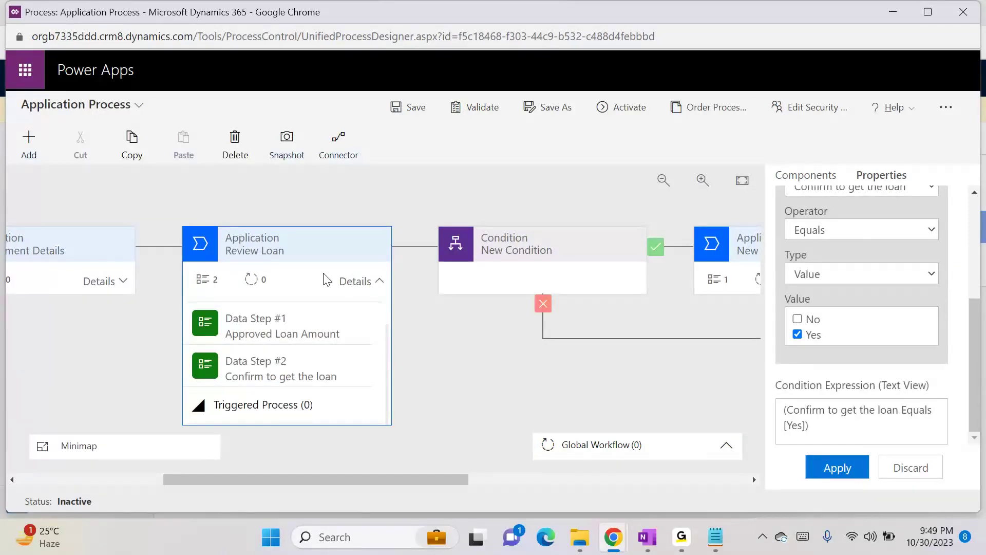
pyautogui.click(374, 282)
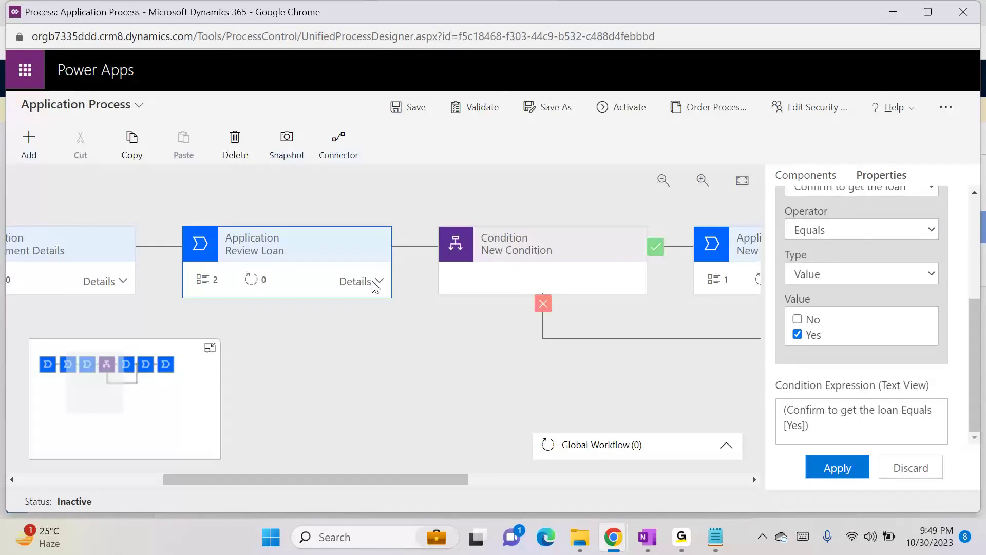
# - Try to delete the remaining New Stage on the condition's Yes branch
pyautogui.moveTo(405, 478); pyautogui.dragTo(553, 479)
pyautogui.click(462, 243)
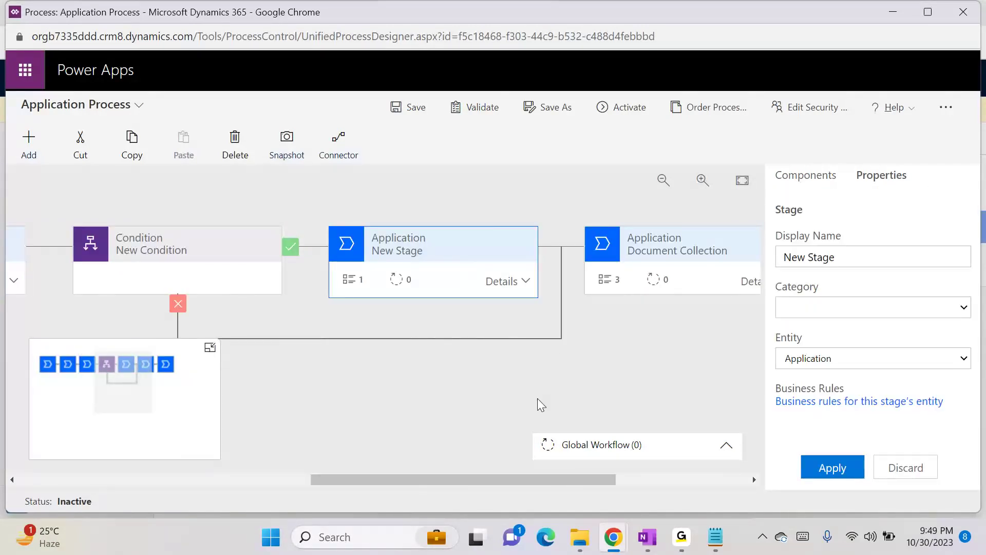
pyautogui.click(236, 154)
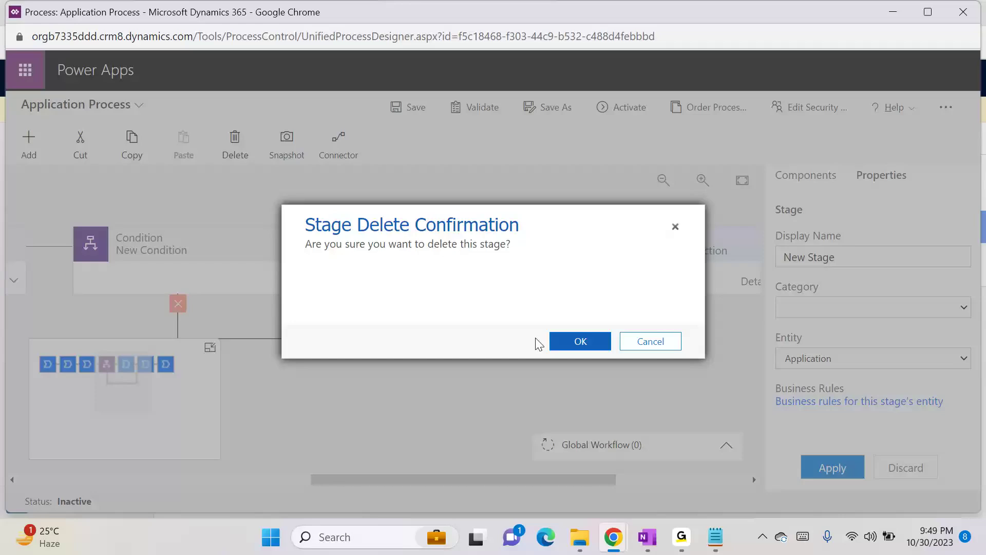
pyautogui.click(566, 341)
pyautogui.moveTo(457, 480); pyautogui.dragTo(661, 482)
# - Save the Application Process flow and try to activate it
pyautogui.click(410, 107)
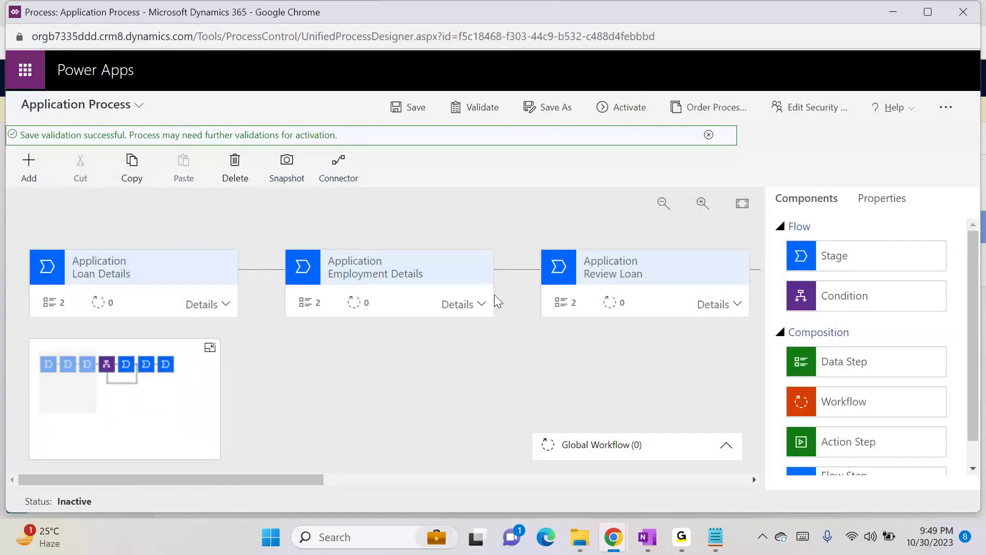
pyautogui.click(606, 109)
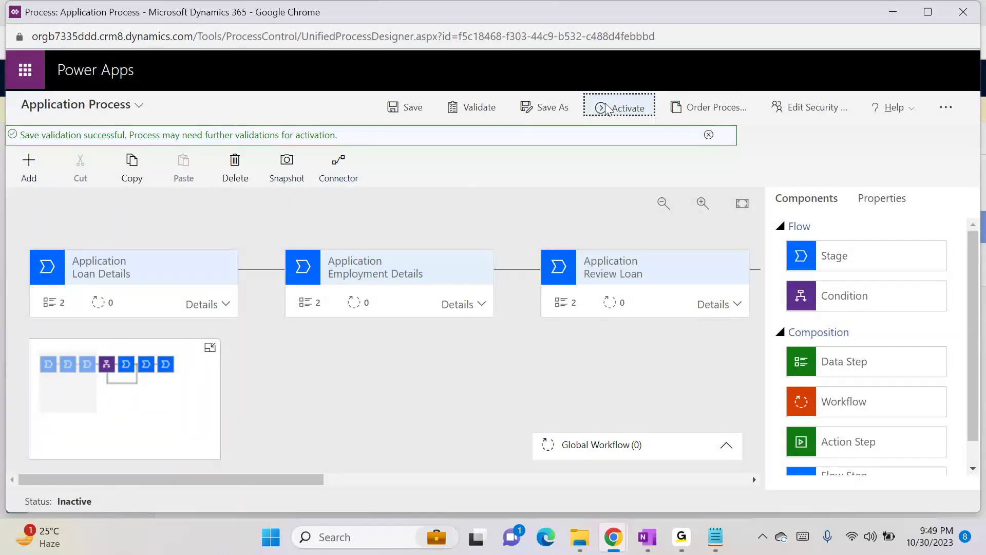
# - Assign the Currency field to the data step of the New Stage on the condition's Yes branch and apply the change
pyautogui.moveTo(319, 480); pyautogui.dragTo(559, 468)
pyautogui.click(561, 275)
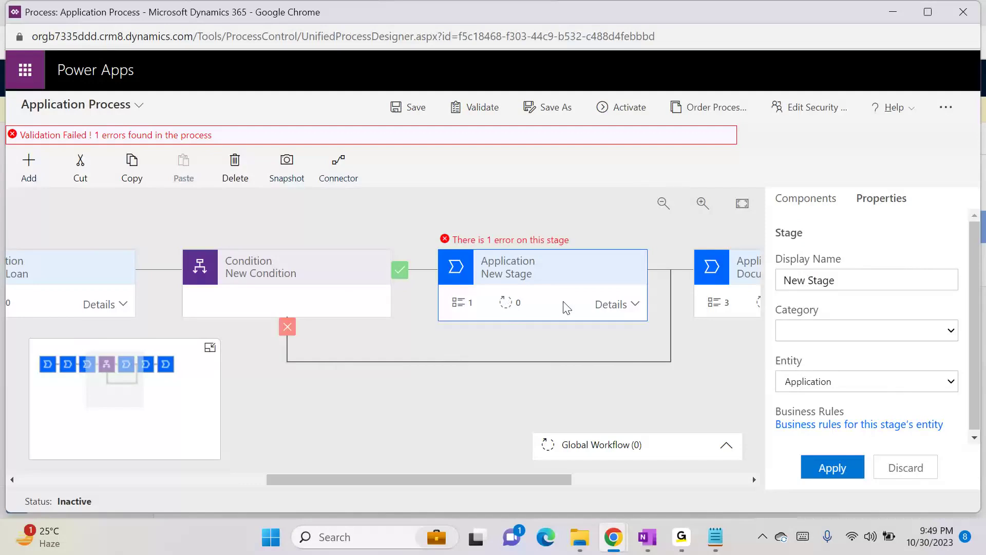
pyautogui.click(627, 305)
pyautogui.click(531, 382)
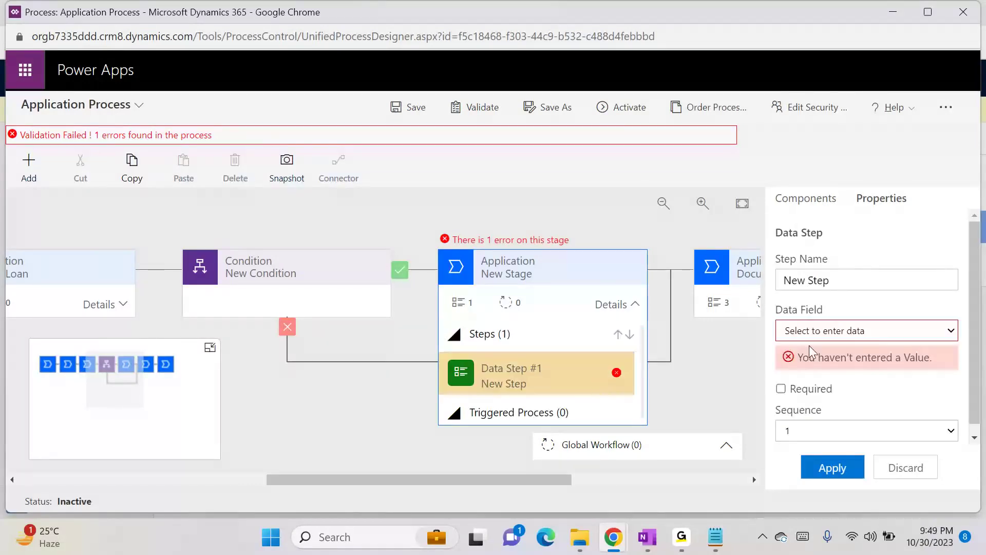
pyautogui.click(848, 332)
pyautogui.scroll(-1, 842, 205)
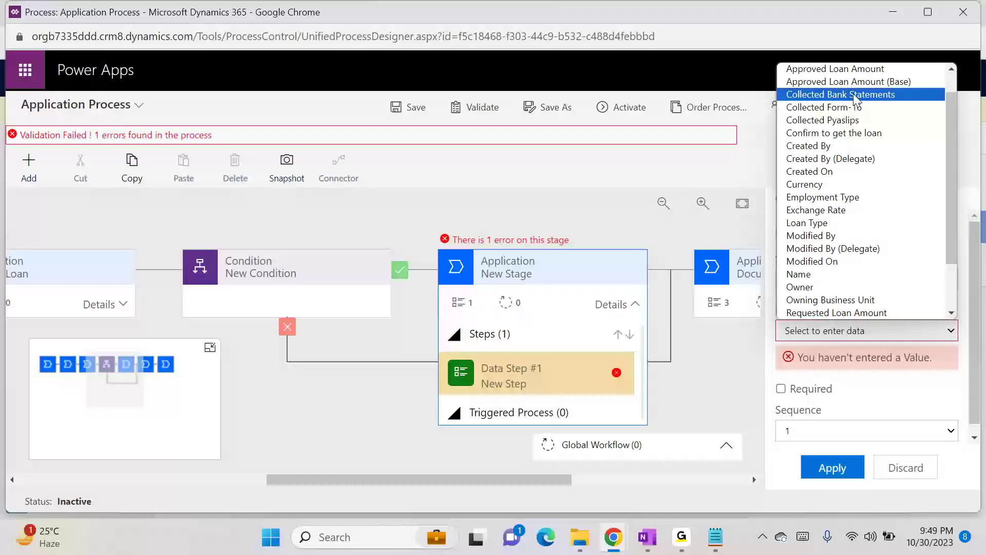
pyautogui.click(858, 184)
pyautogui.click(835, 465)
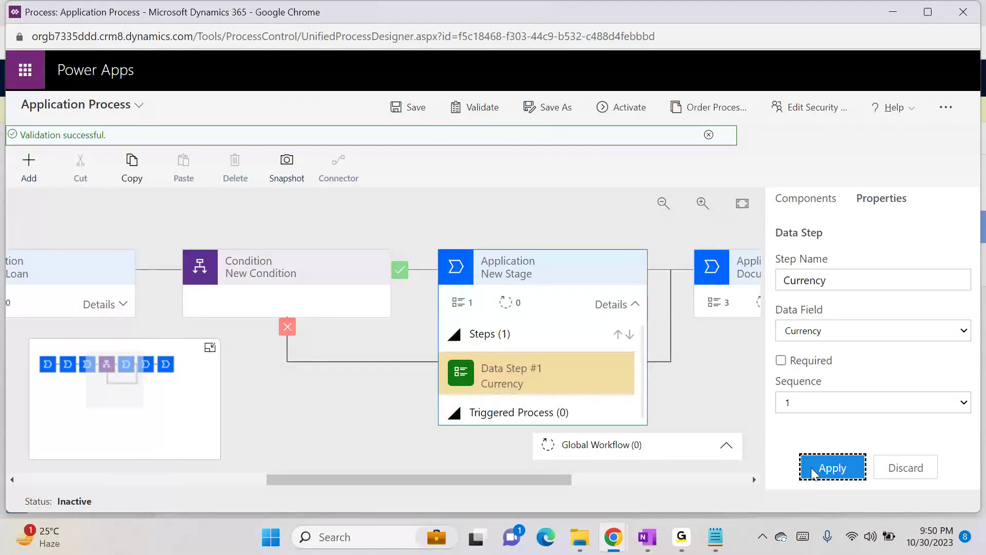
# - Activate the corrected Application Process flow and confirm the activation
pyautogui.click(641, 109)
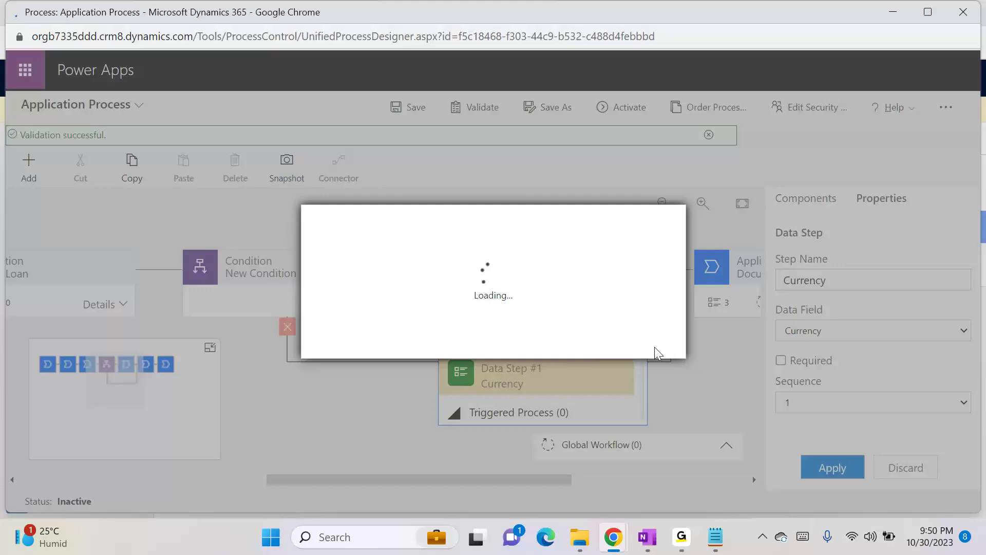
pyautogui.click(582, 348)
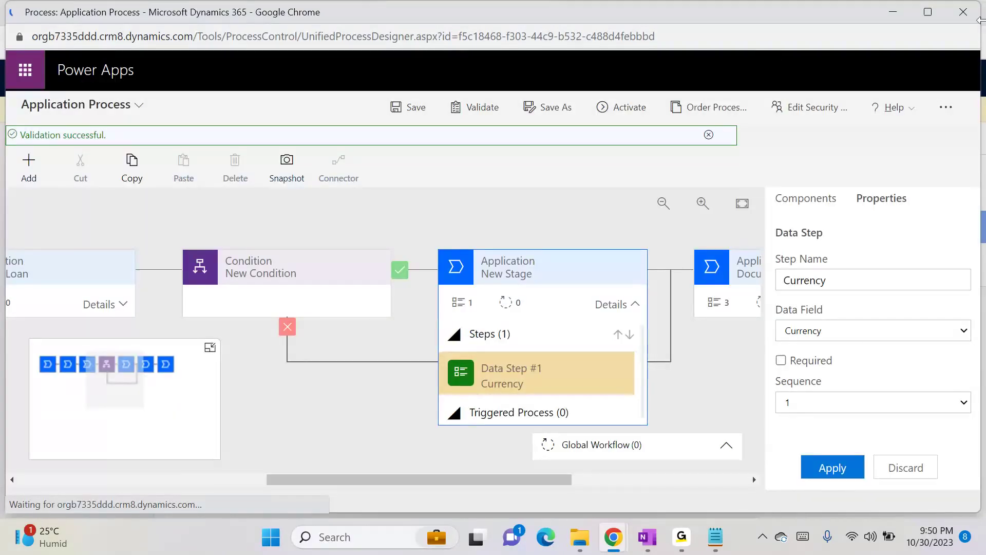
# - Return to the Demo Home Loan record, reload it, and inspect the fields of its Review Loan stage
pyautogui.click(893, 11)
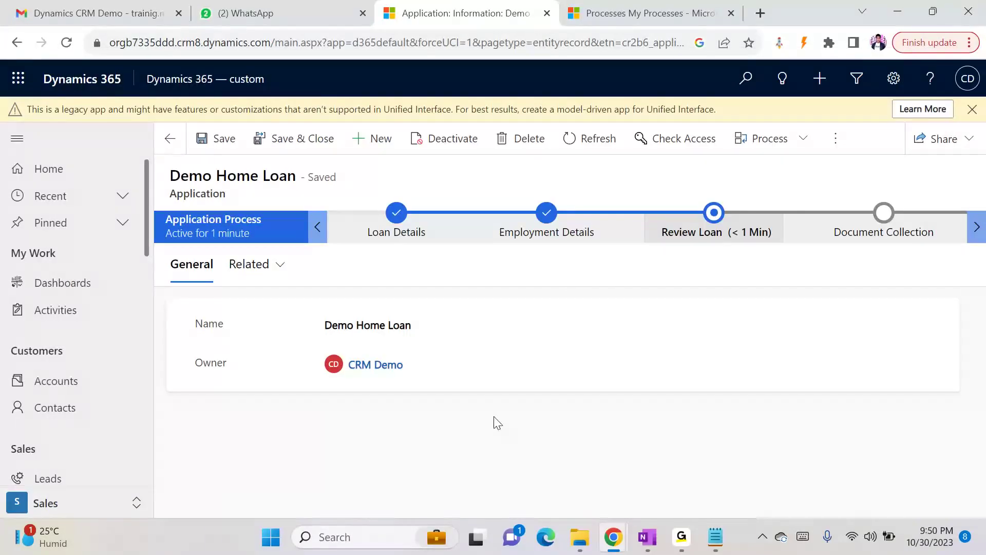
pyautogui.click(713, 213)
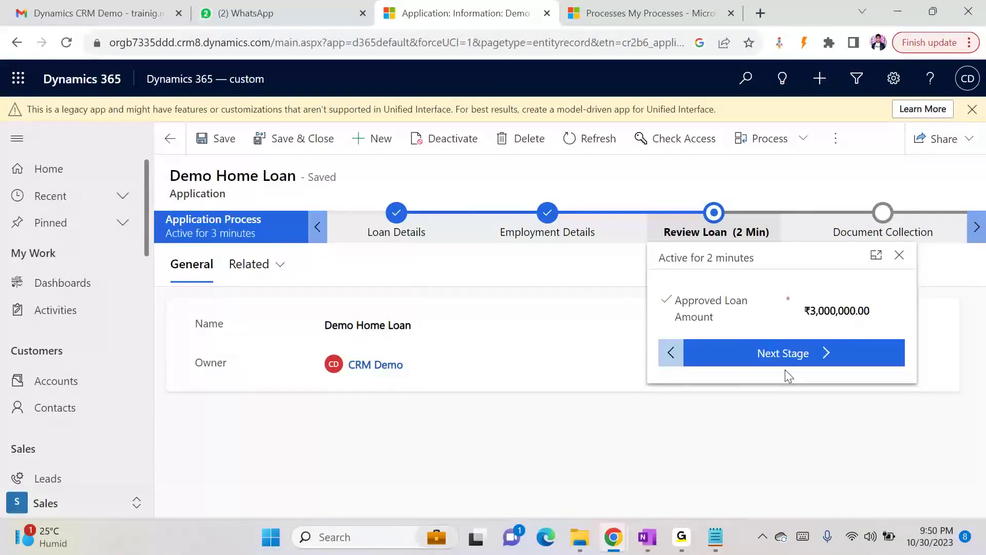
pyautogui.press('F5')
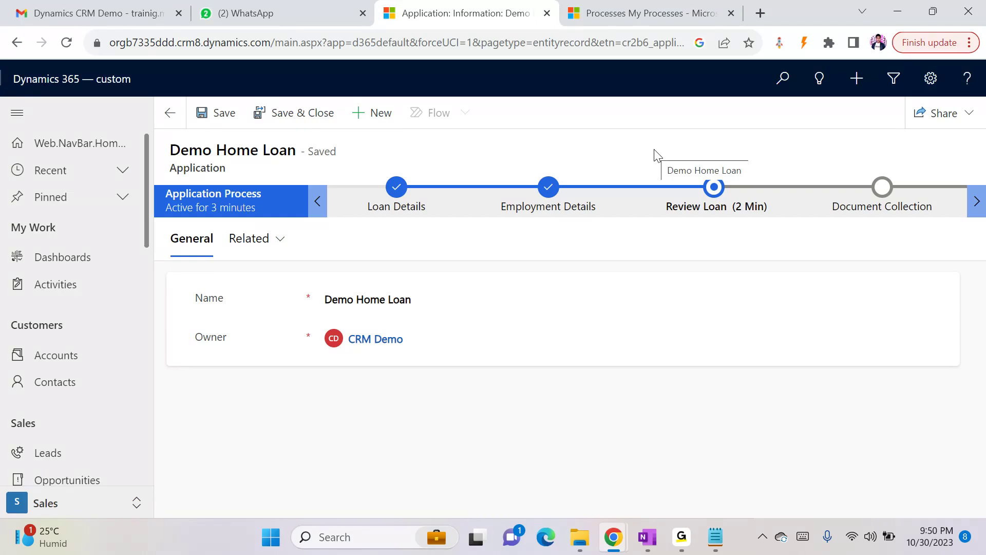
pyautogui.click(713, 188)
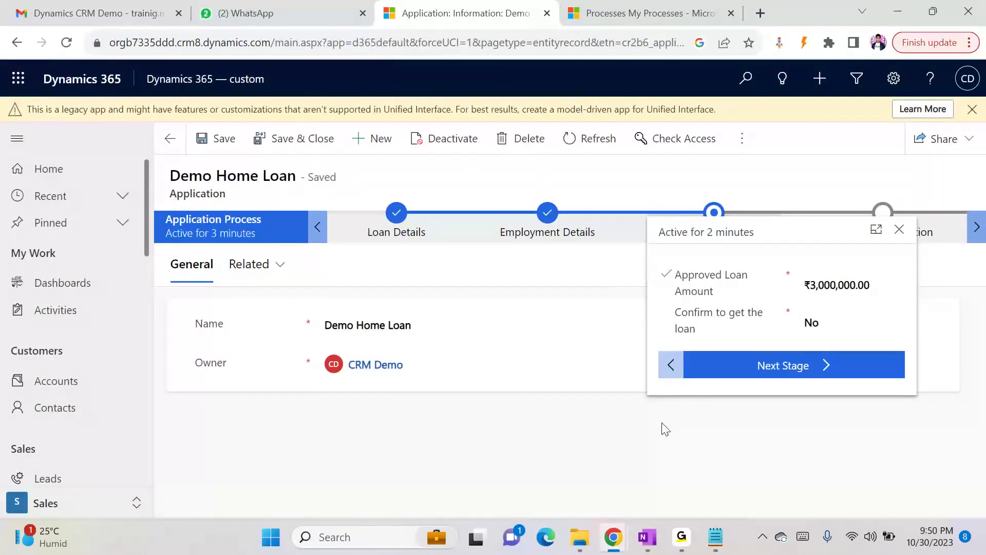
pyautogui.click(757, 455)
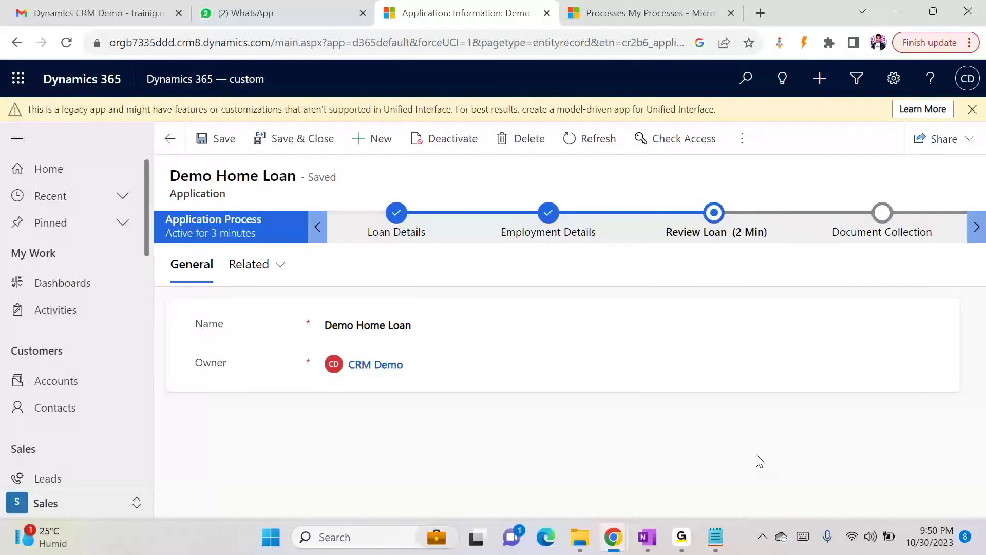
# - Set Confirm to get the loan to Yes in the Review Loan stage and advance through New Stage to Document Collection
pyautogui.click(726, 220)
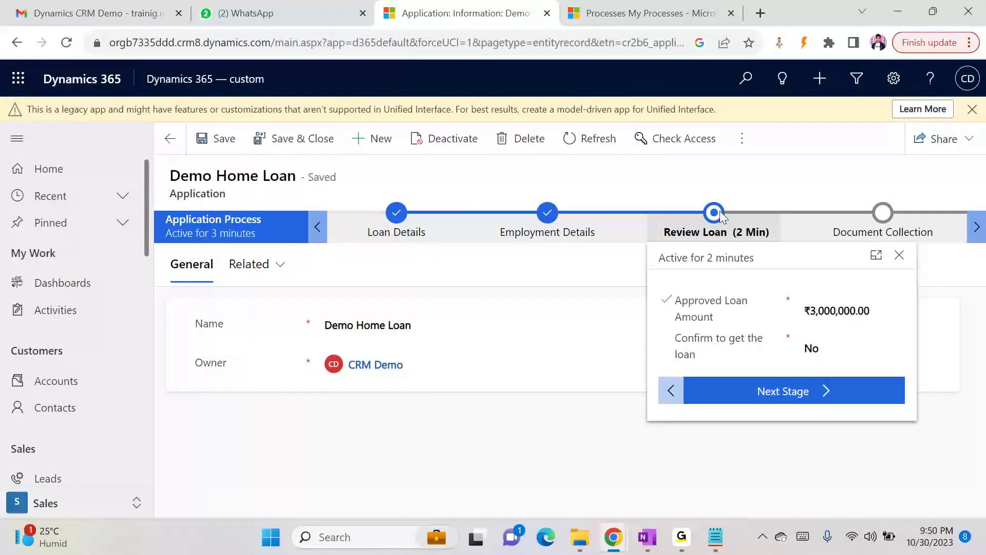
pyautogui.click(838, 363)
pyautogui.click(829, 379)
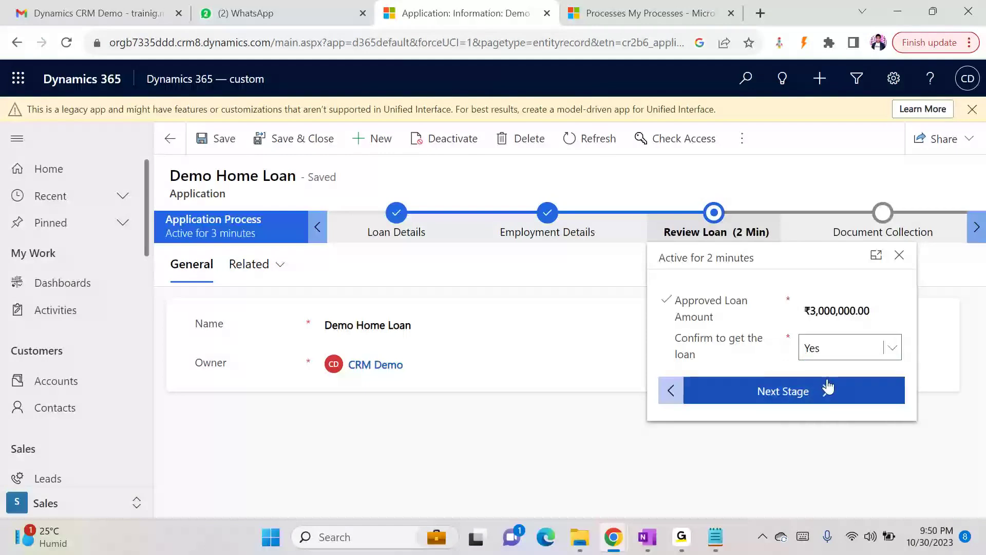
pyautogui.click(826, 399)
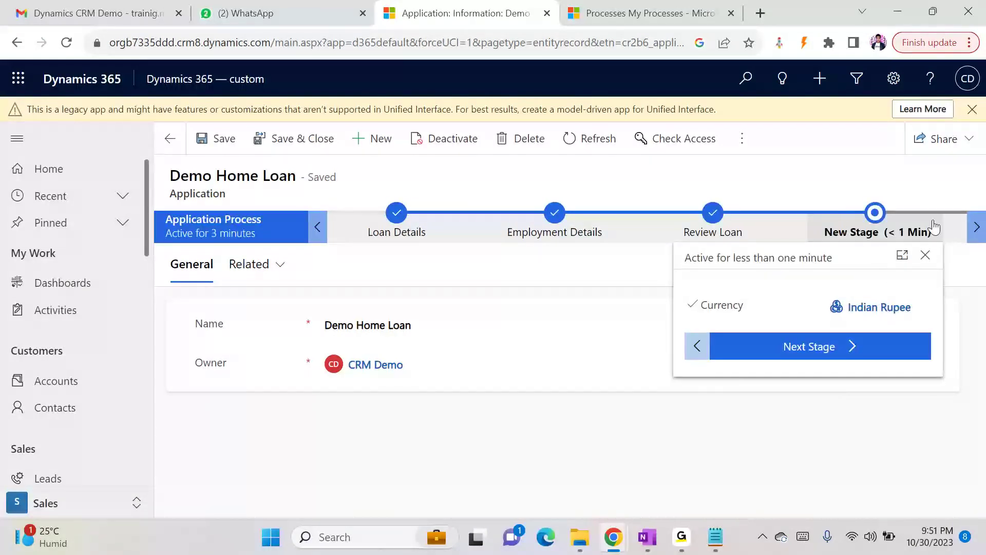
pyautogui.click(852, 349)
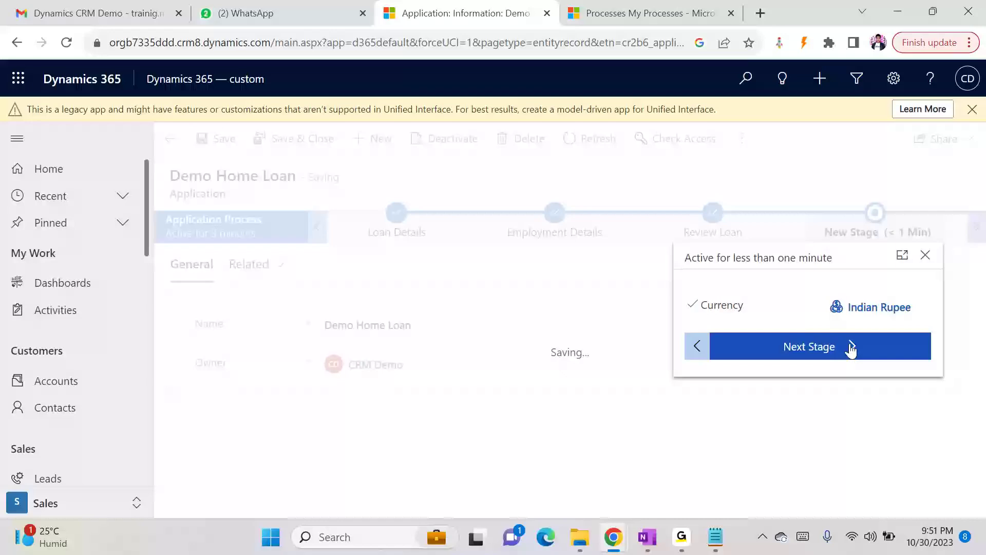
# - Set Collected Pyaslips, Collected Bank Statements and Collected Form-16 to Yes, and advance to the Loan Disbursement stage
pyautogui.click(586, 300)
pyautogui.click(591, 338)
pyautogui.click(595, 303)
pyautogui.click(590, 338)
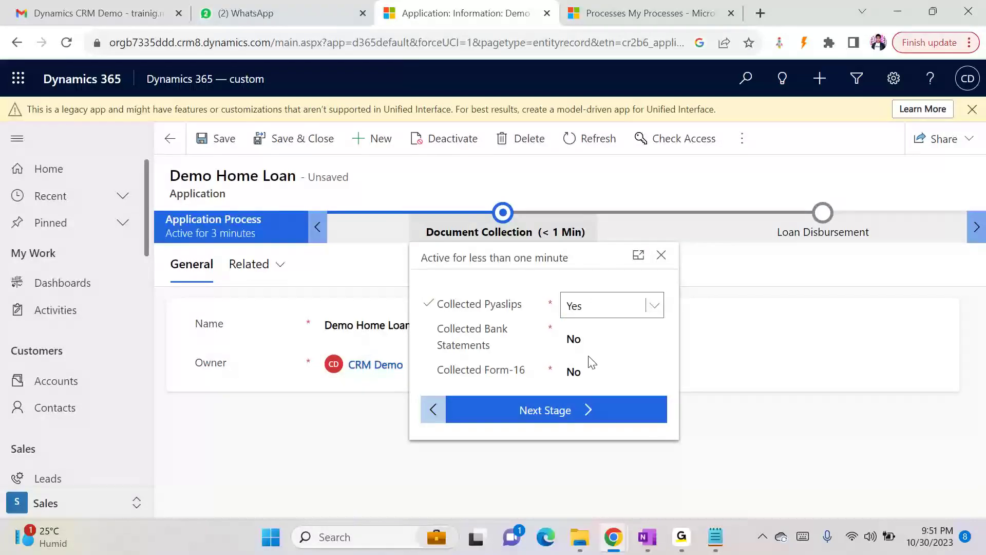
pyautogui.click(587, 337)
pyautogui.click(591, 373)
pyautogui.click(590, 372)
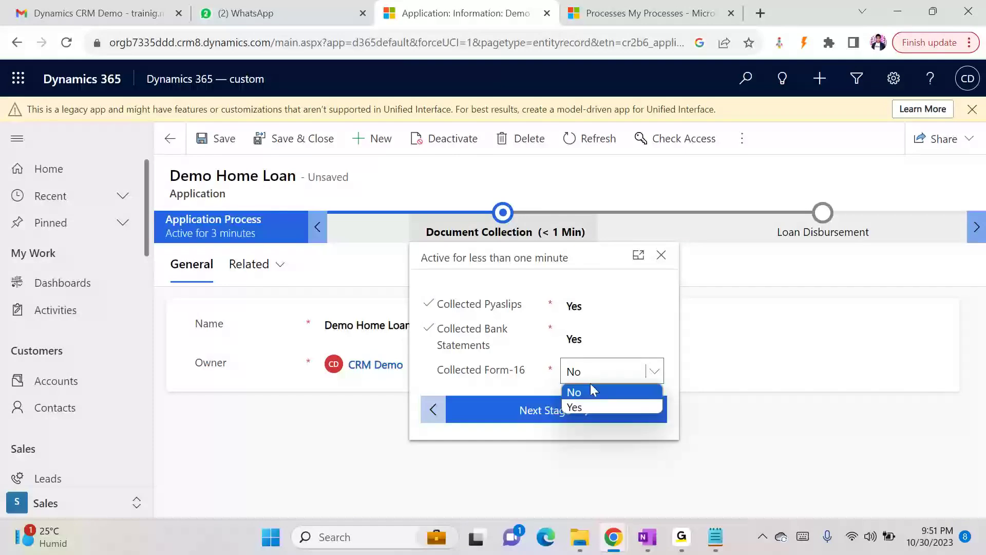
pyautogui.click(590, 407)
pyautogui.click(590, 414)
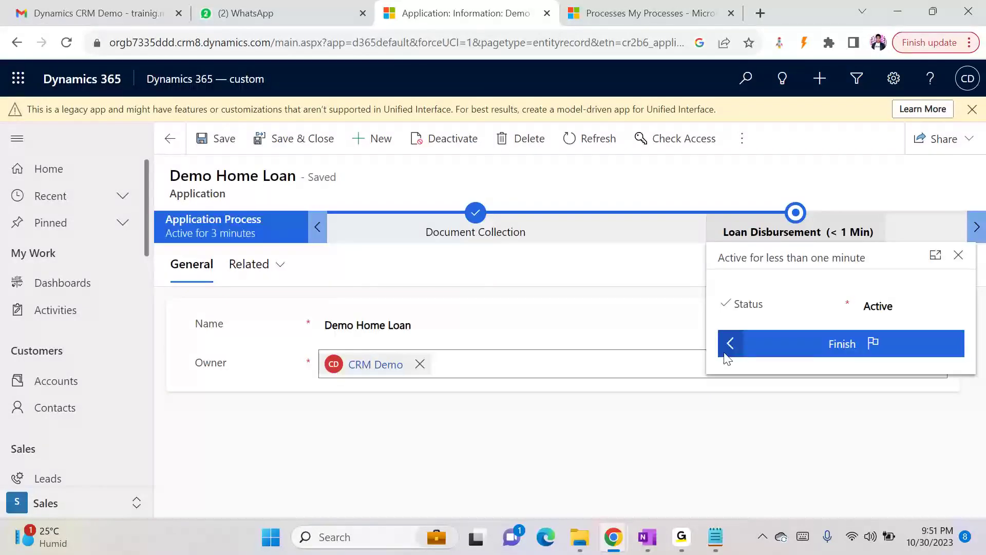
# - Keep the Loan Disbursement status as Active and finish the Application Process
pyautogui.click(897, 305)
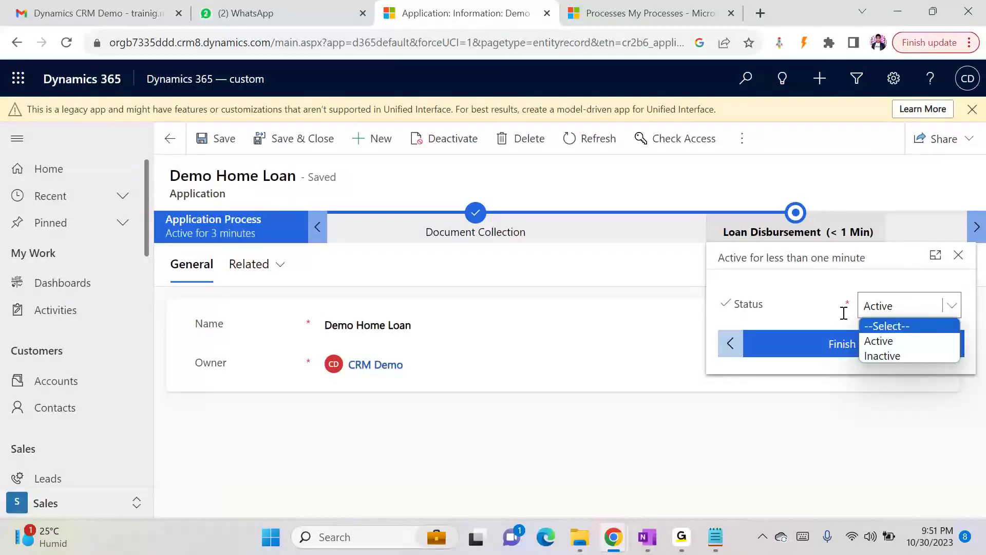
pyautogui.click(876, 341)
pyautogui.click(876, 349)
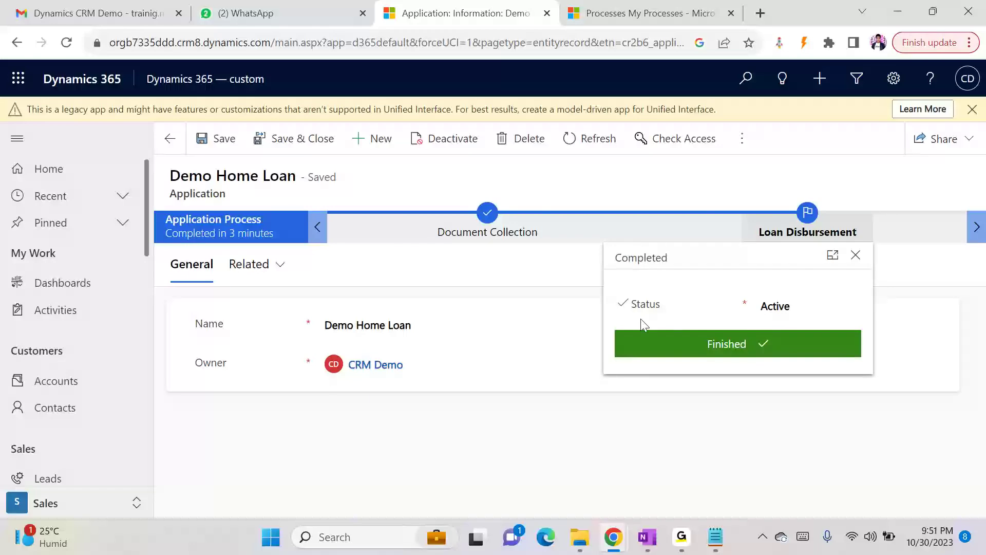
# - Review the completed Document Collection and New Stage details of the Demo Home Loan process
pyautogui.click(318, 230)
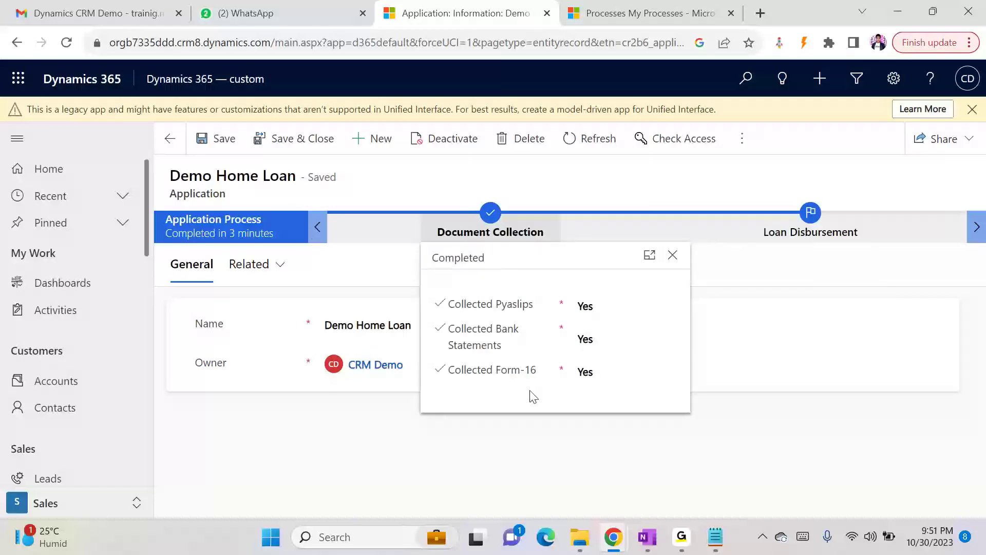
pyautogui.click(318, 226)
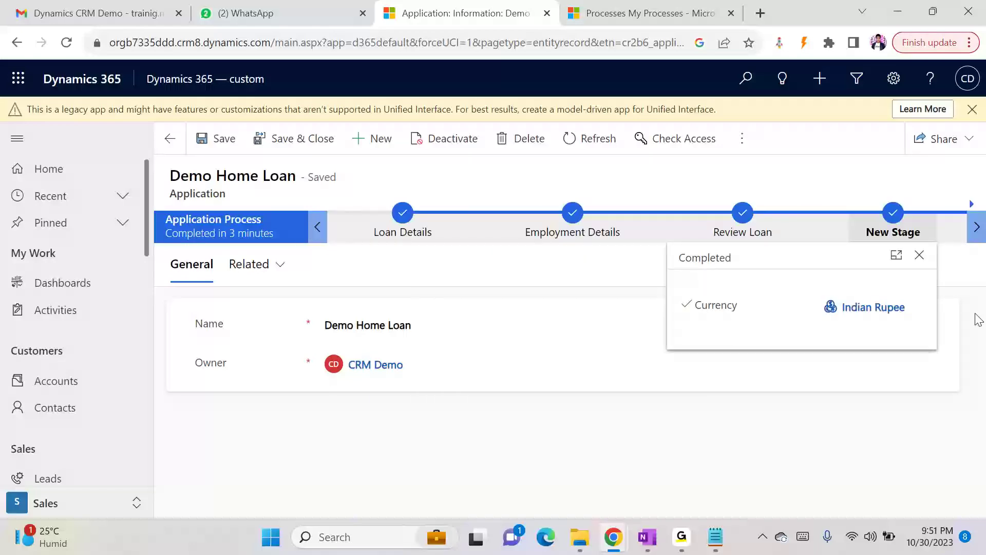
pyautogui.click(920, 257)
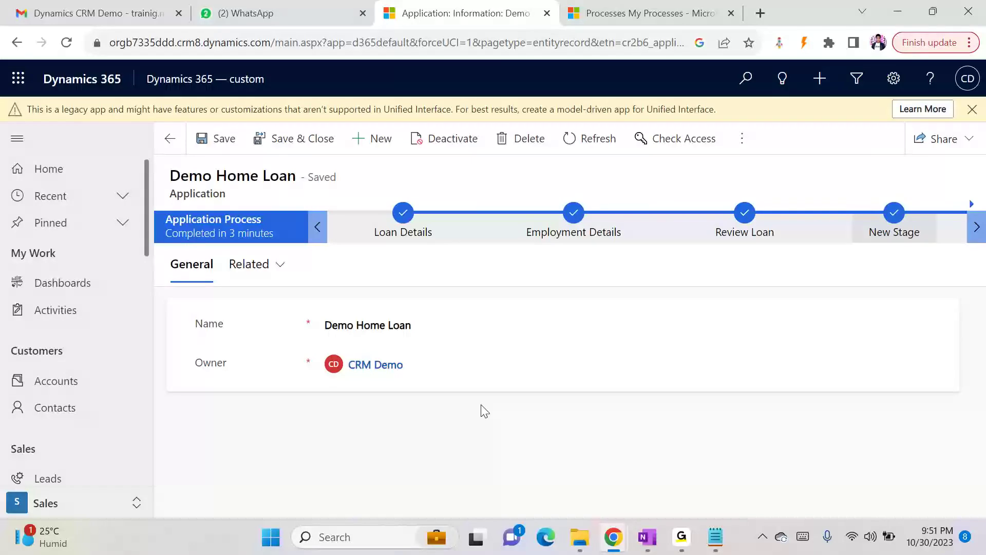
pyautogui.moveTo(645, 547)
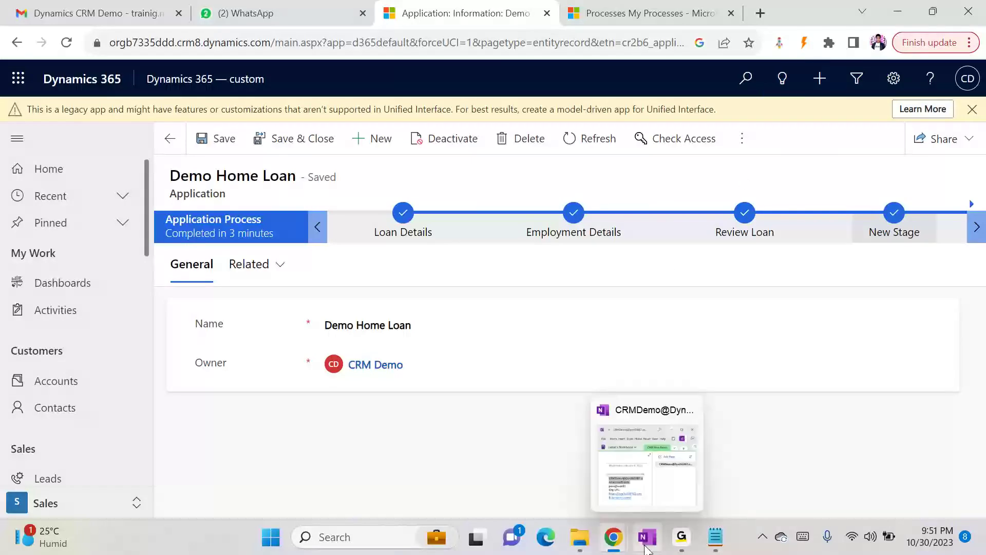